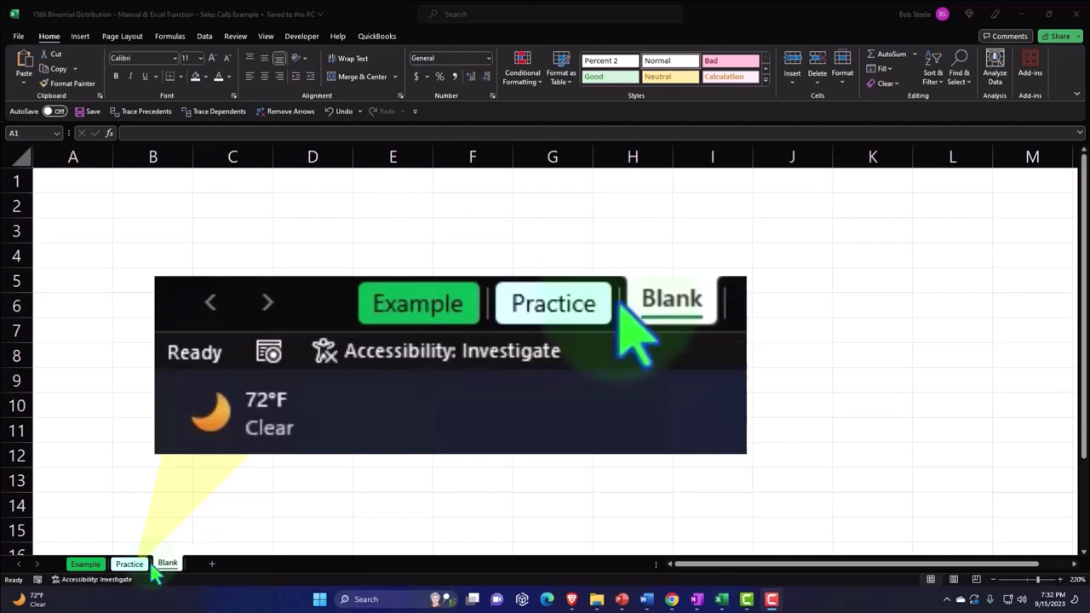
Switch to the Example sheet with the worked binomial sales-calls tables
click(87, 565)
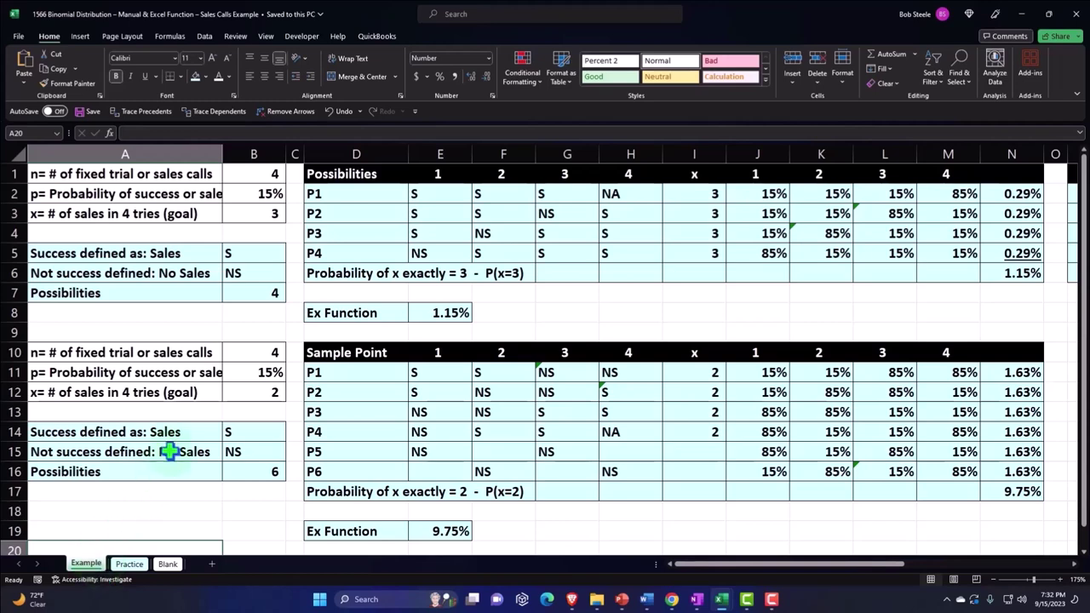
Review the Example sheet's P1 entry, the BINOM.DIST.RANGE formula in E13 and the P(x) chart, then return to Blank
click(376, 197)
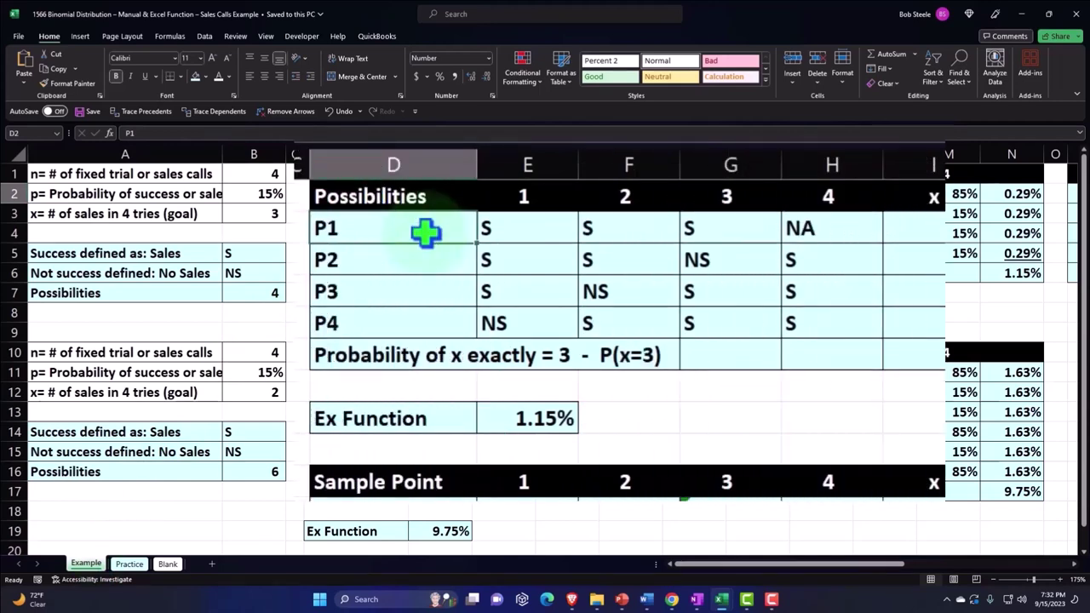
double_click(524, 418)
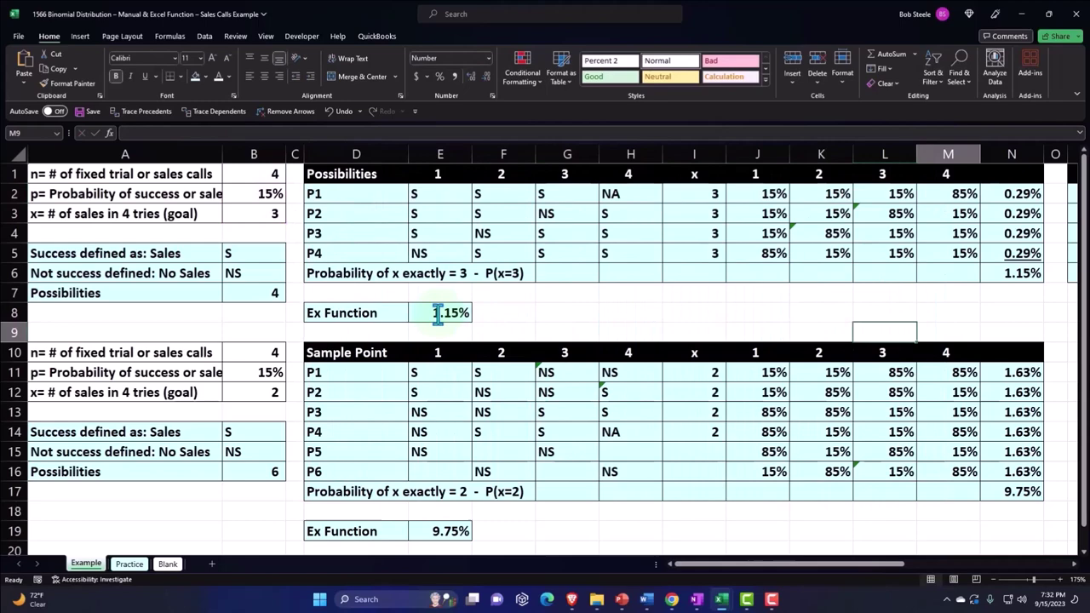
key(Right)
key(Right)
key(Right)
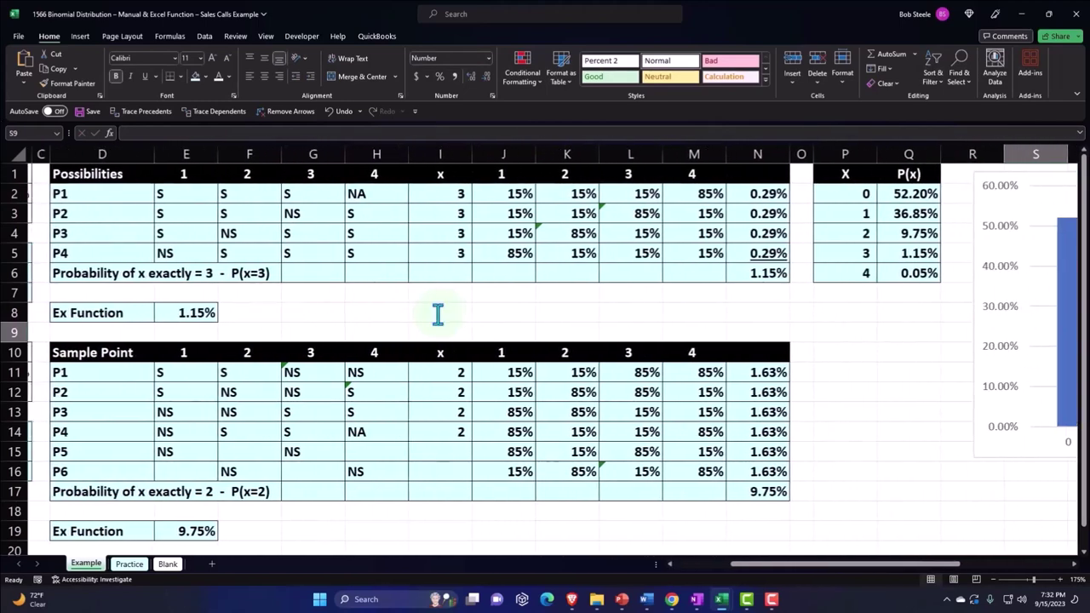
key(Right)
key(Right)
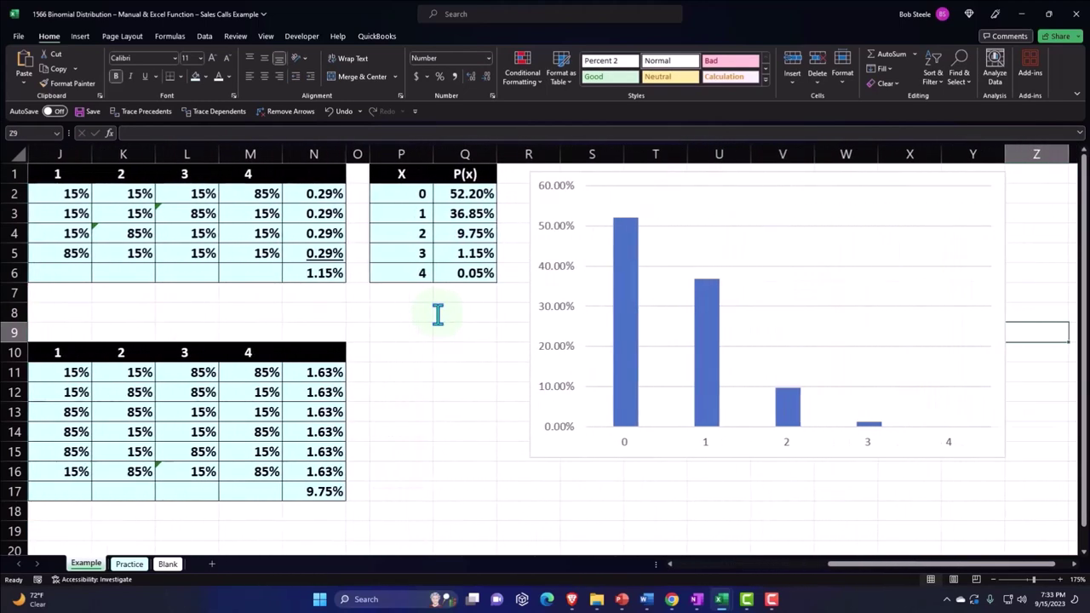
key(Left)
key(Home)
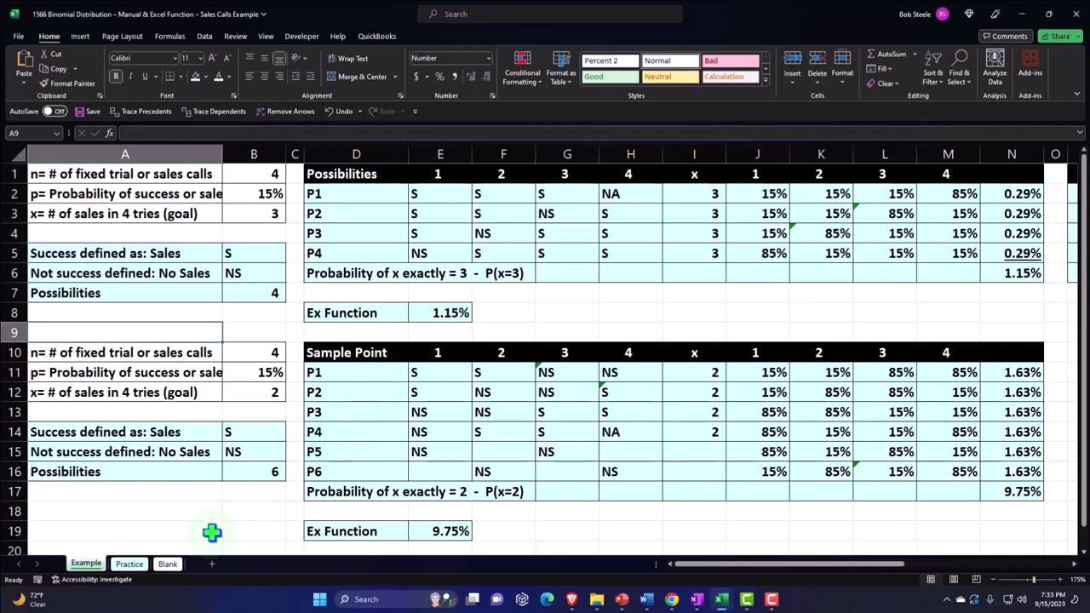
click(173, 565)
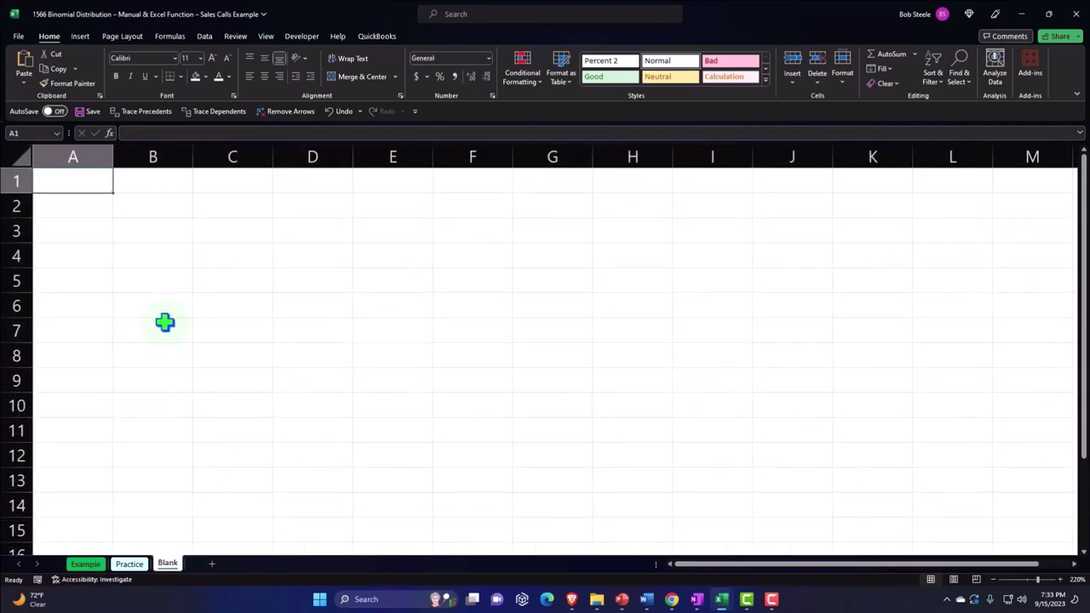
Format every cell as Currency with symbol None, 0 decimal places and red (1,234) negatives
click(21, 158)
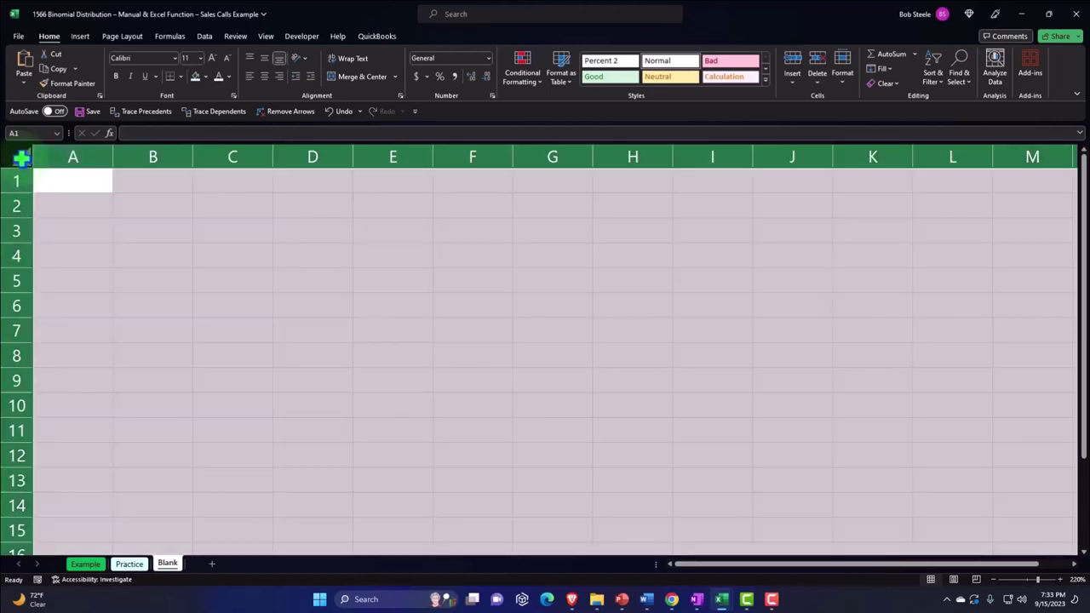
right_click(298, 234)
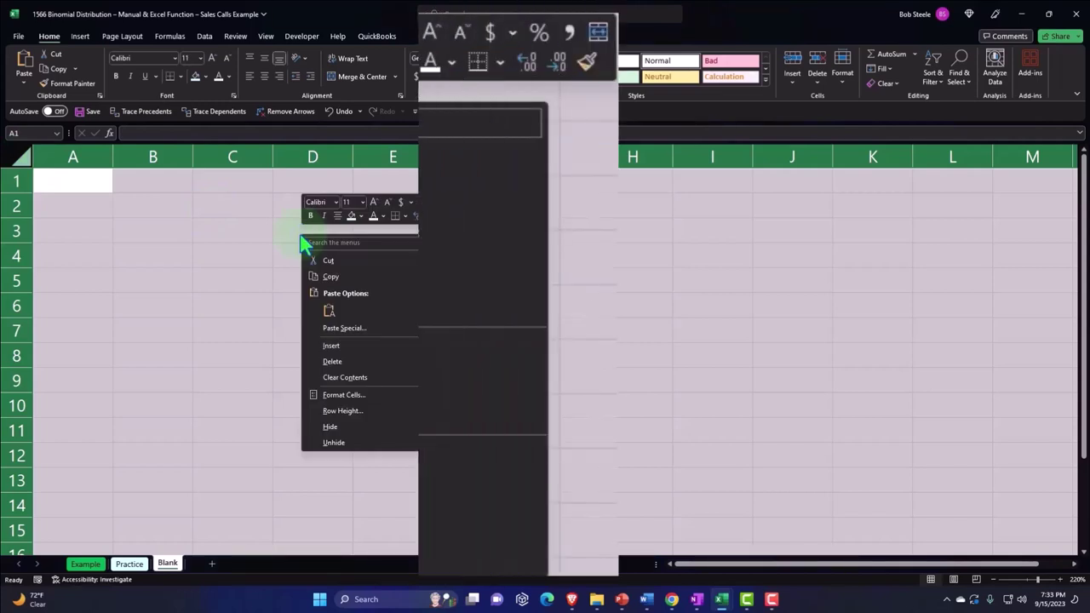
click(362, 454)
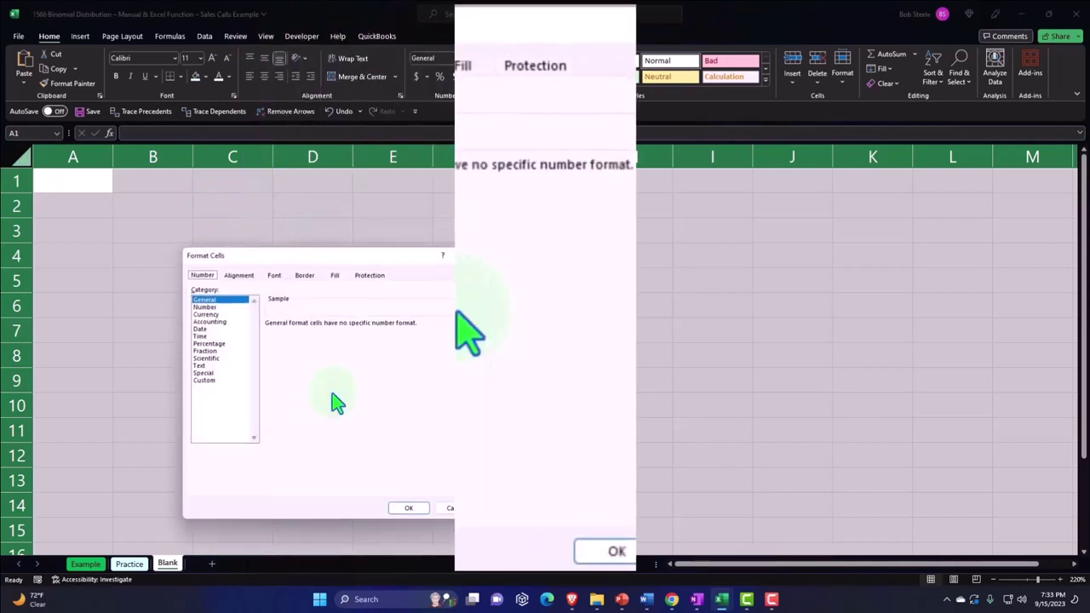
click(198, 147)
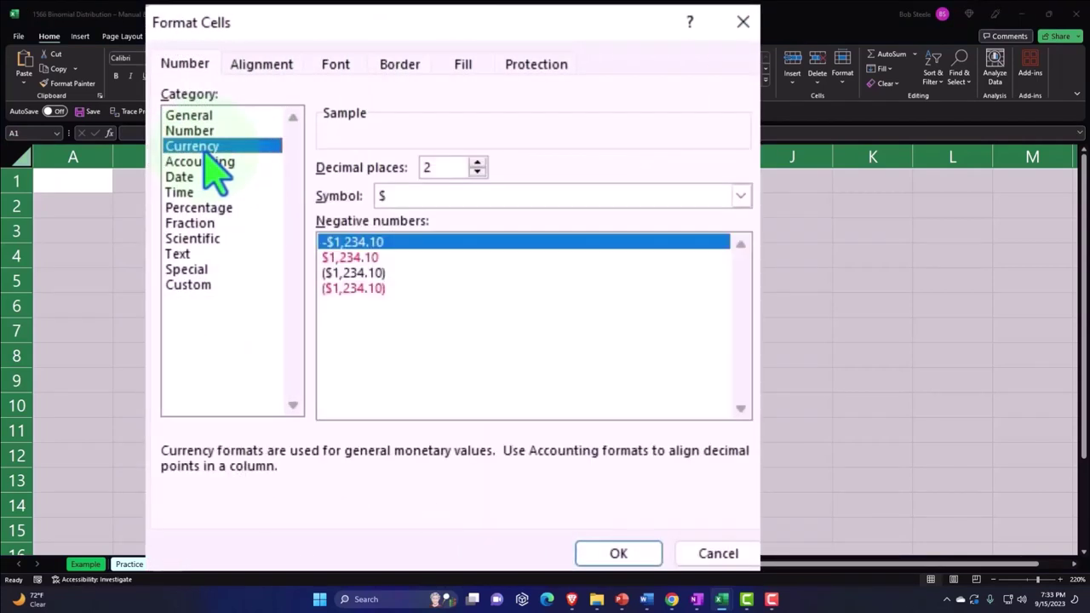
click(343, 288)
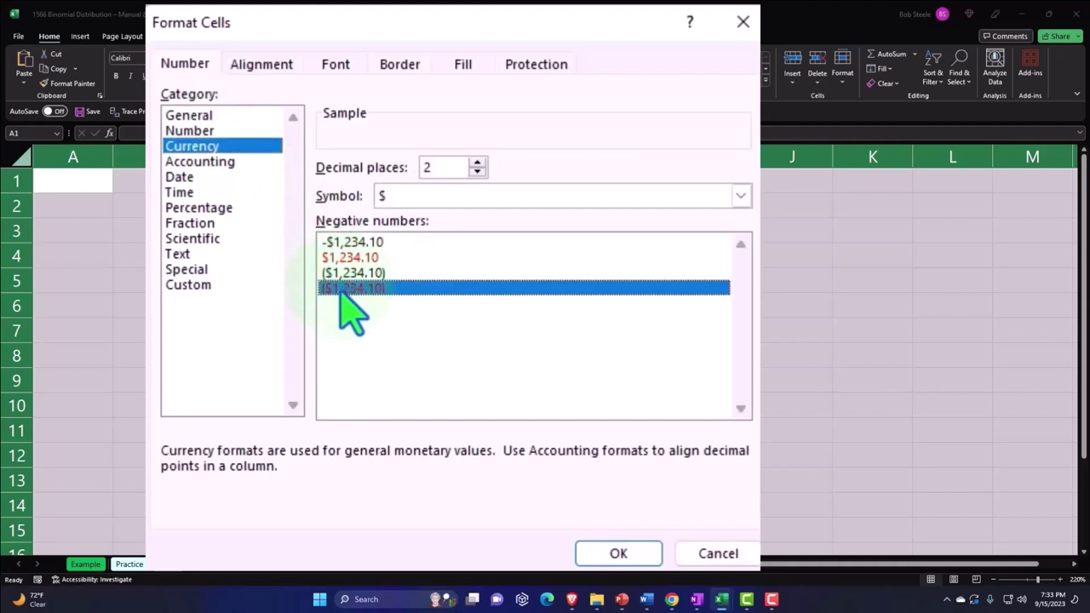
click(451, 201)
click(448, 216)
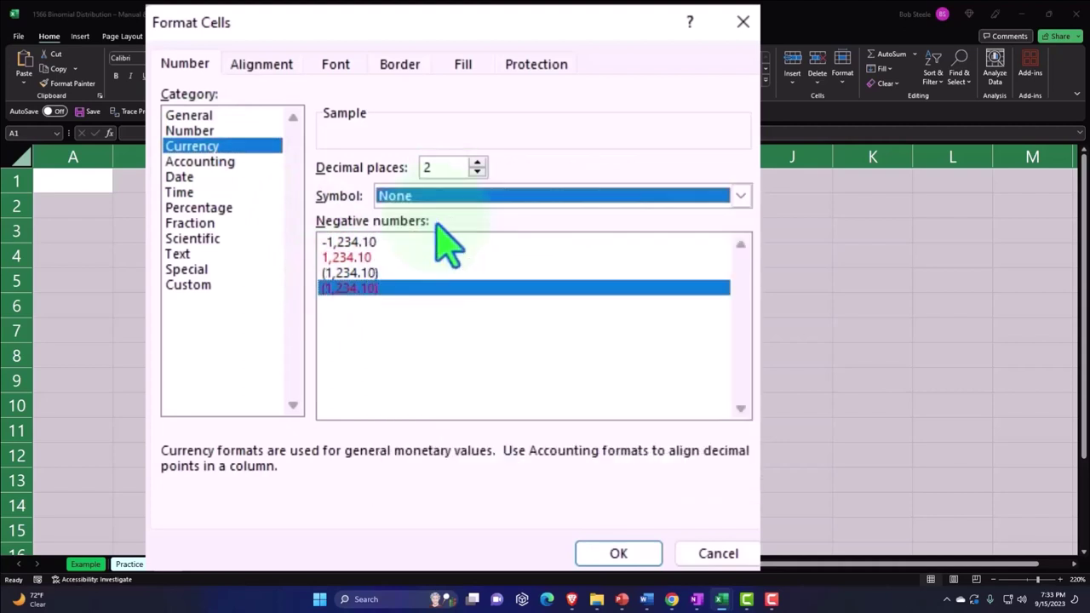
click(478, 172)
click(478, 172)
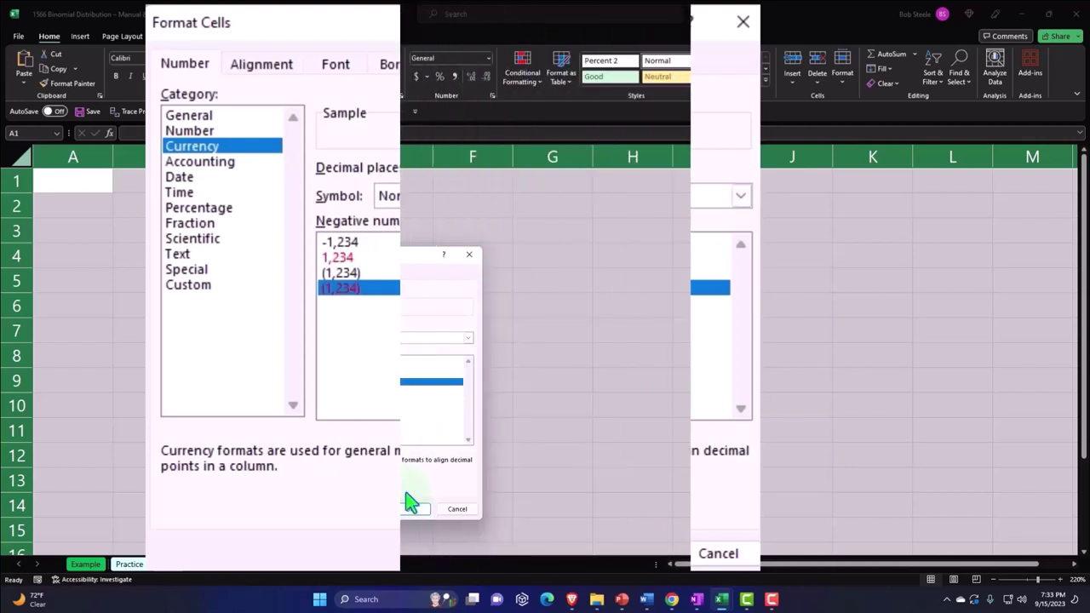
click(410, 511)
click(204, 350)
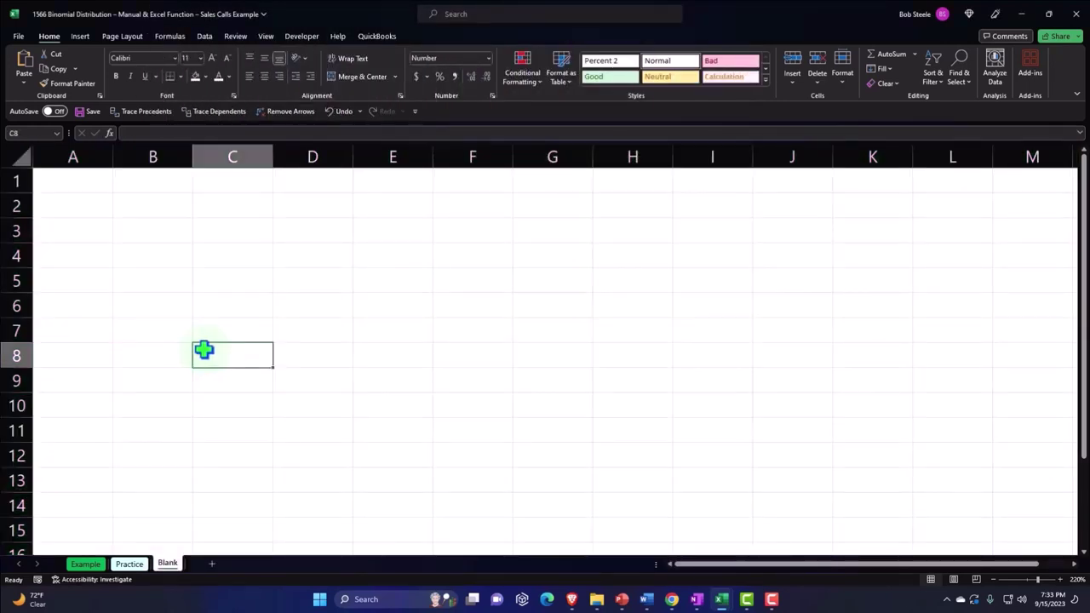
ctrl+scroll(204, 350, up, 1)
ctrl+scroll(204, 350, up, 2)
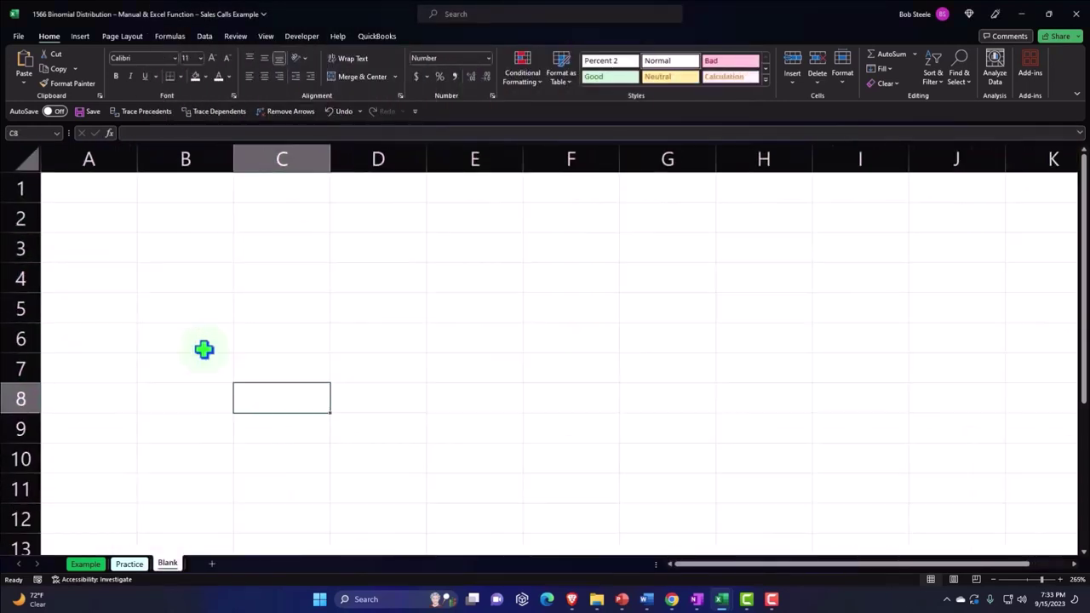
Enter 'n= # of fixced trials or sales calls' in A1 and autofit column A to it
click(89, 189)
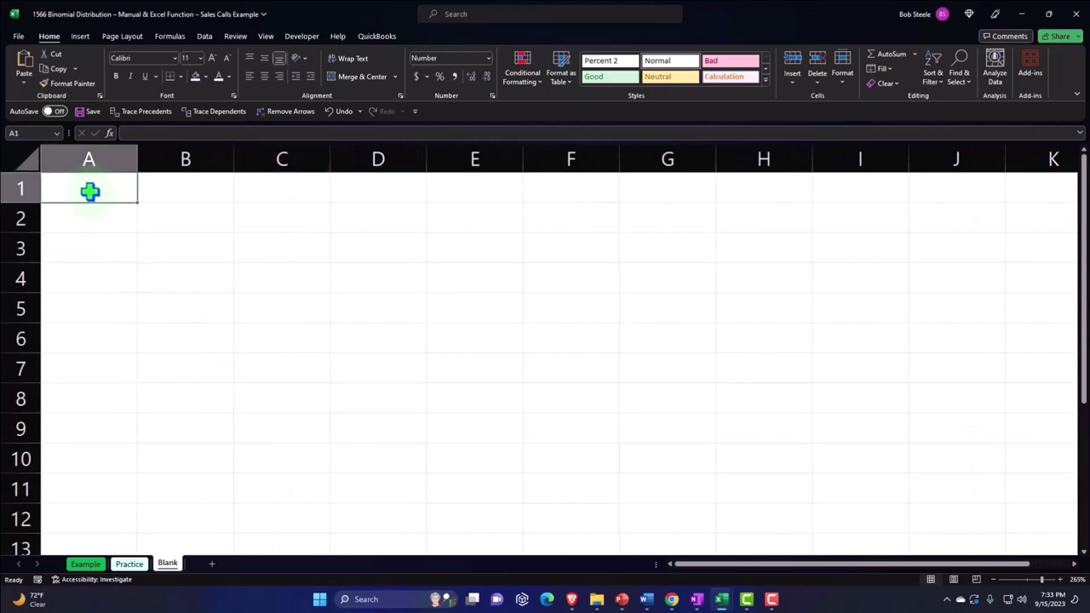
text(n)
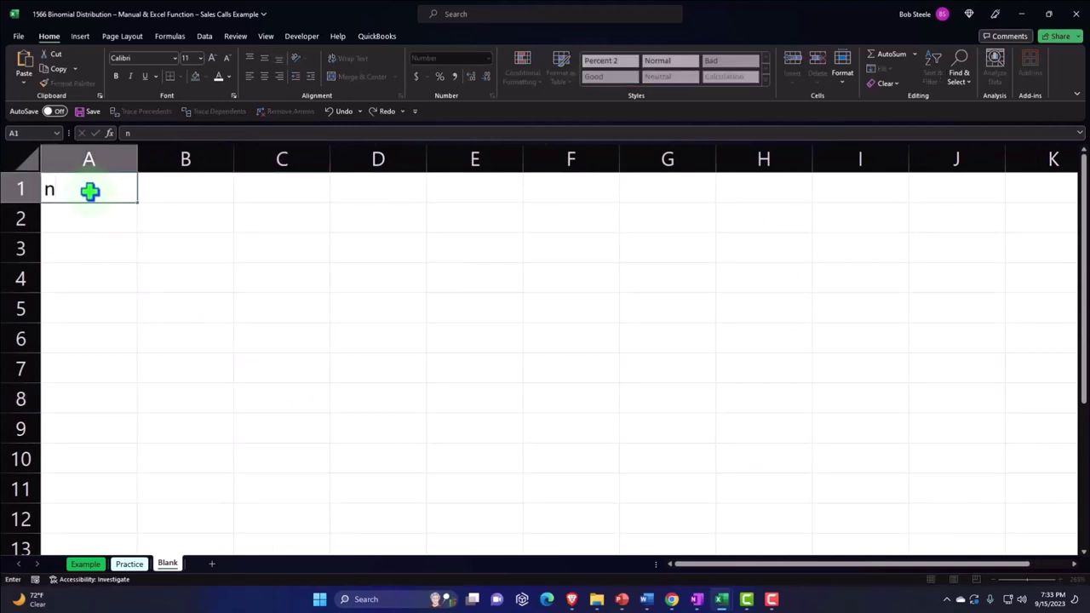
text(=)
text( # o)
text(f)
text( fix)
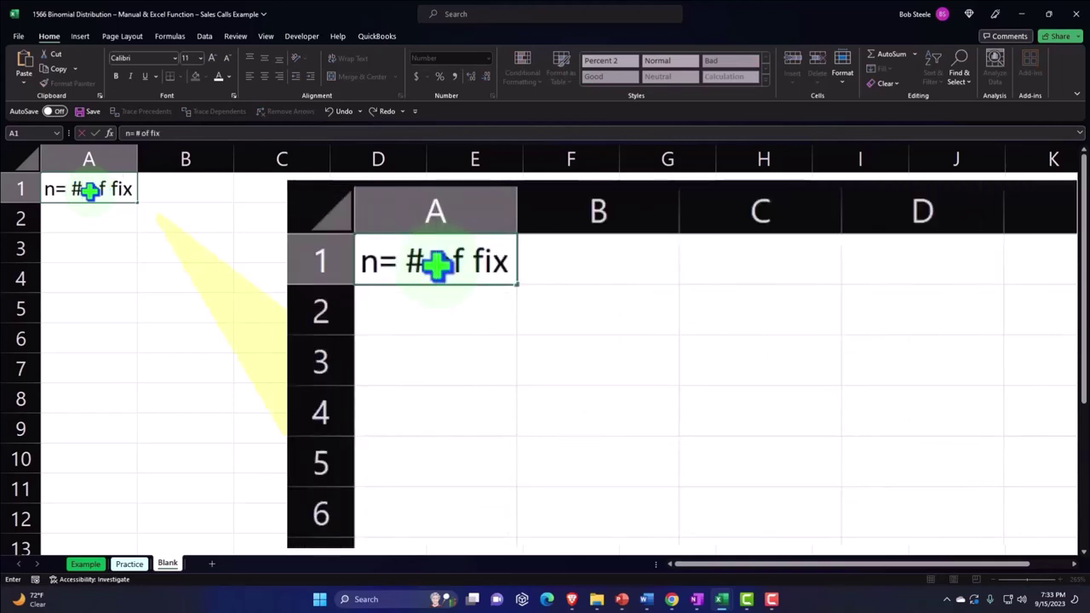
text(ced)
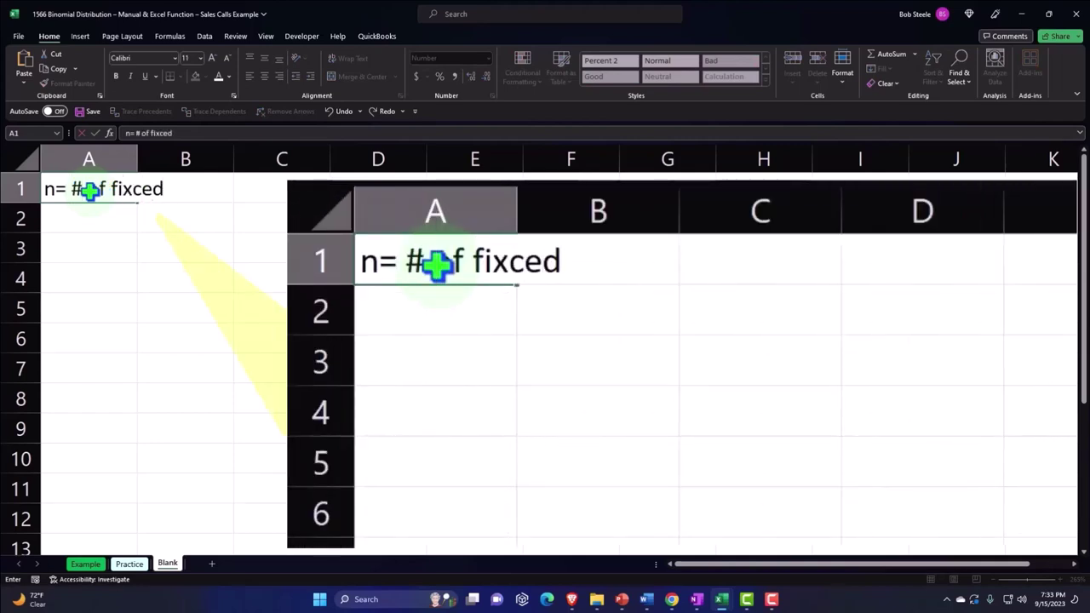
text( trials o)
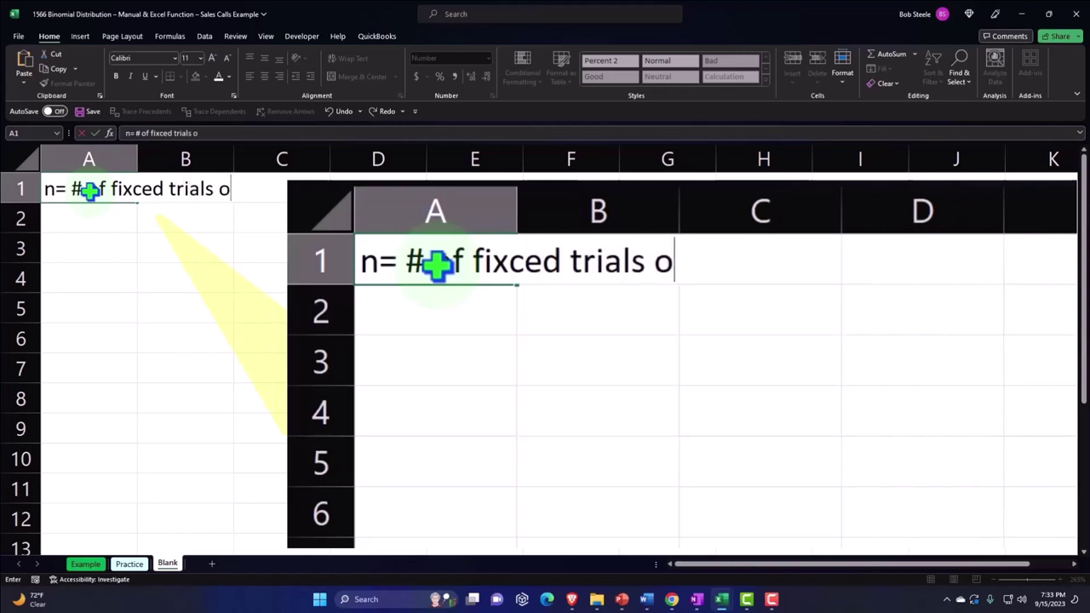
text(r sales call)
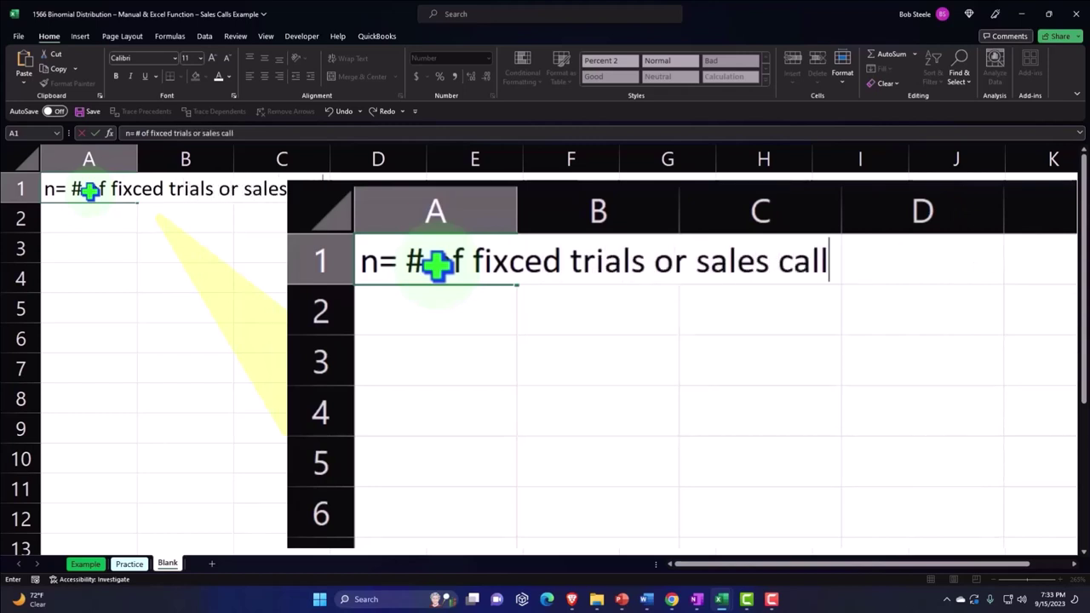
text(s)
key(Return)
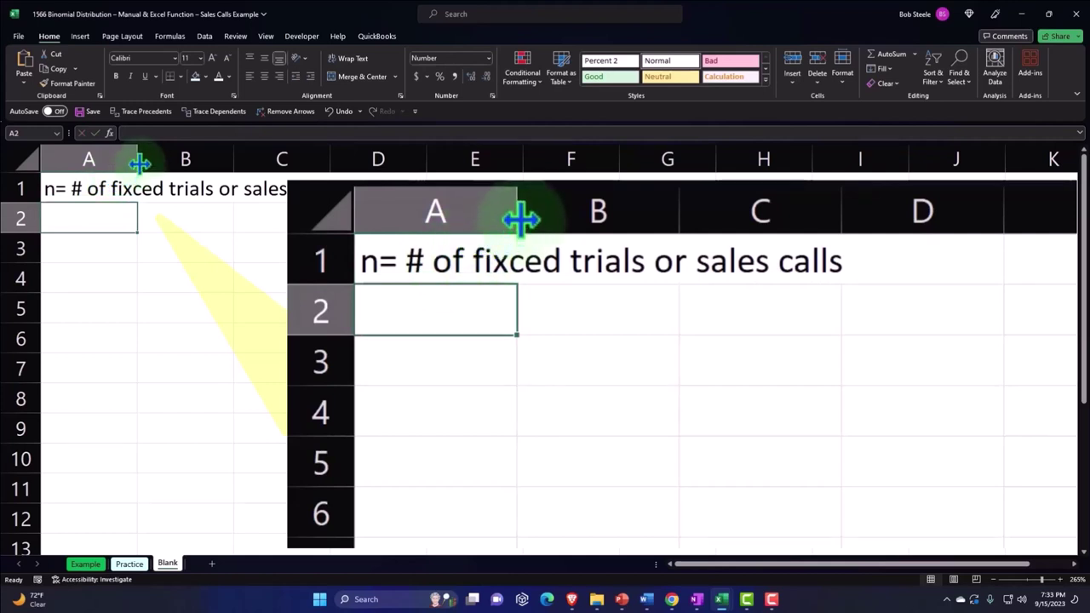
double_click(140, 162)
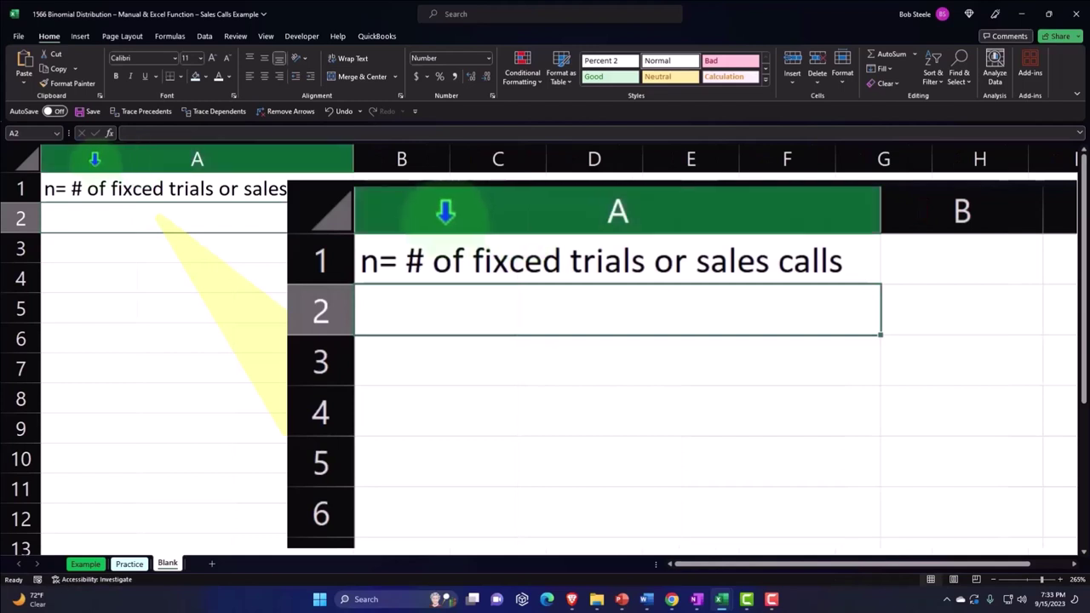
Make all text on the sheet bold
click(21, 162)
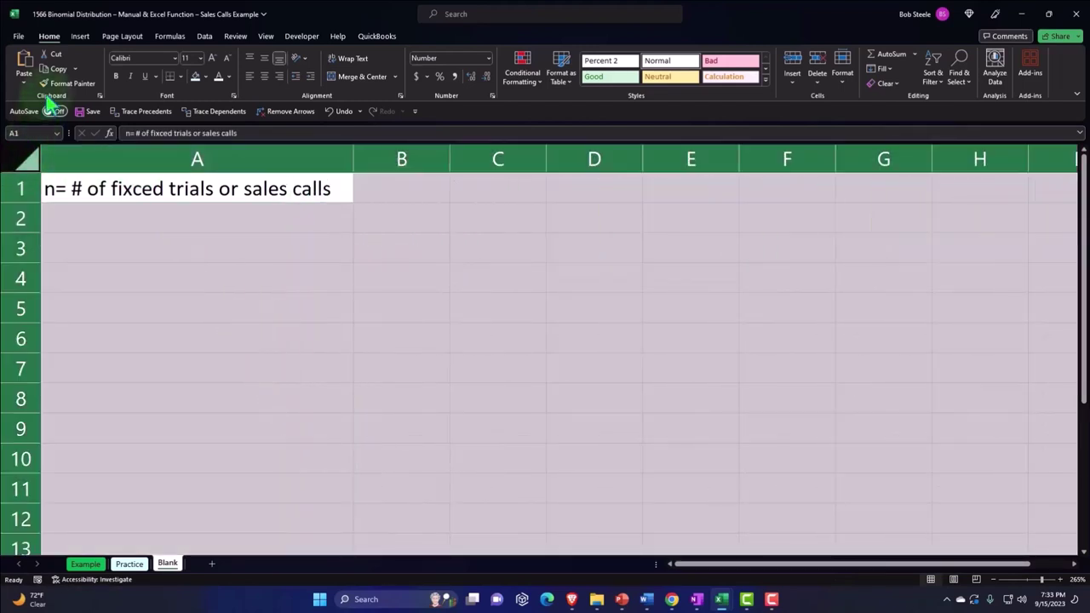
click(116, 76)
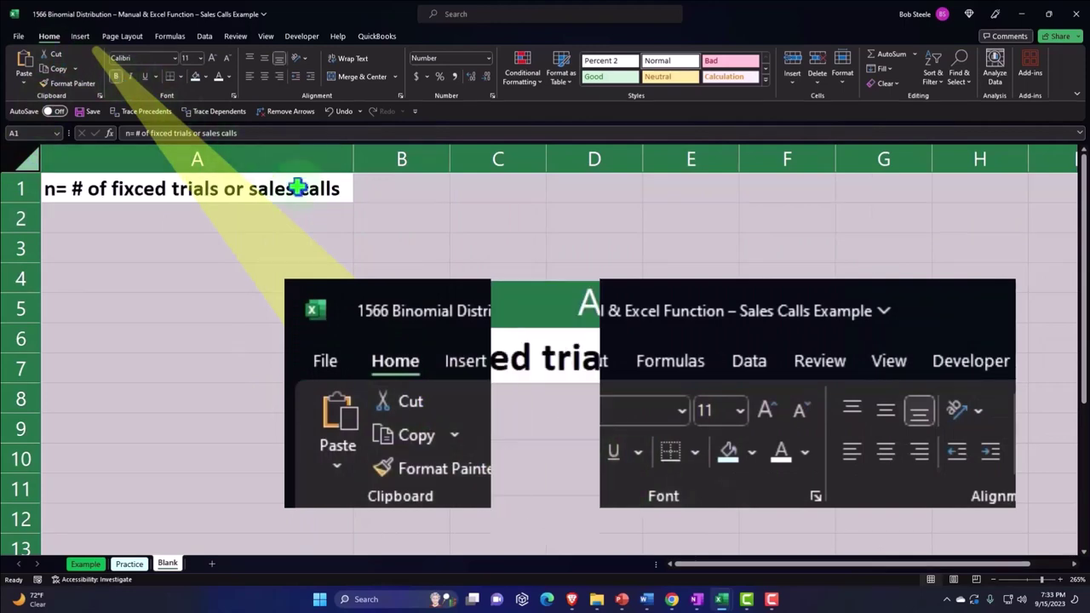
click(381, 196)
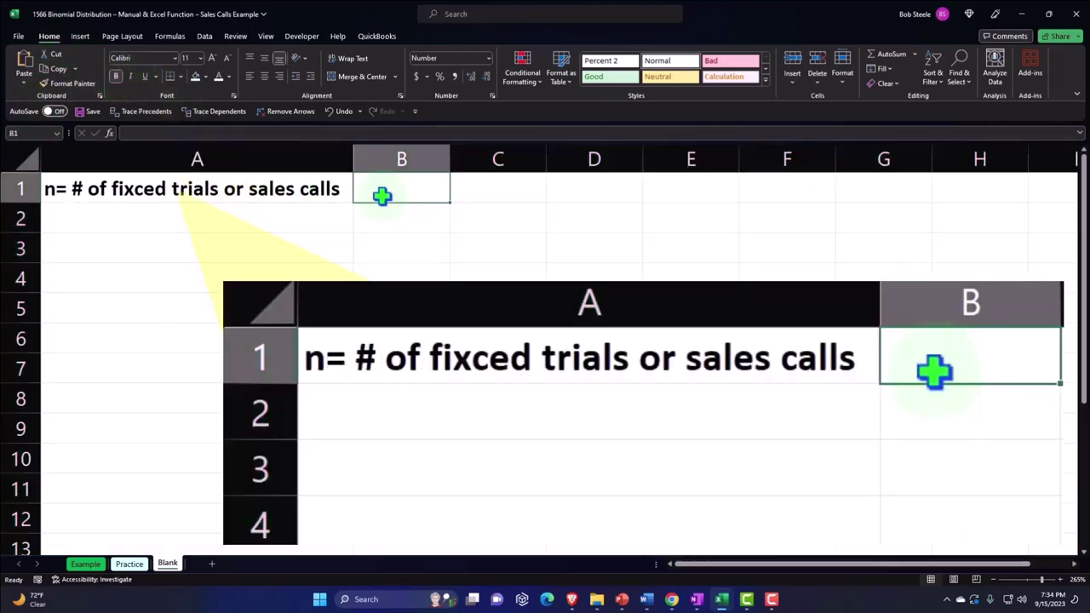
Enter 4 trials in B1 and the label 'P= Probability of success, or sale' in A2
text(4)
key(Return)
key(Left)
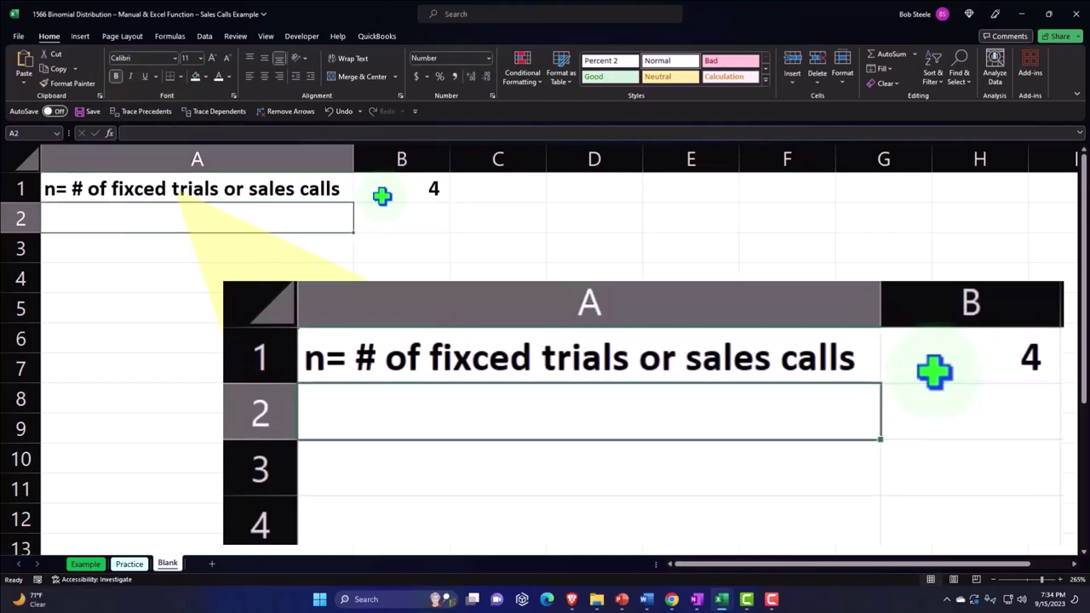
text(P)
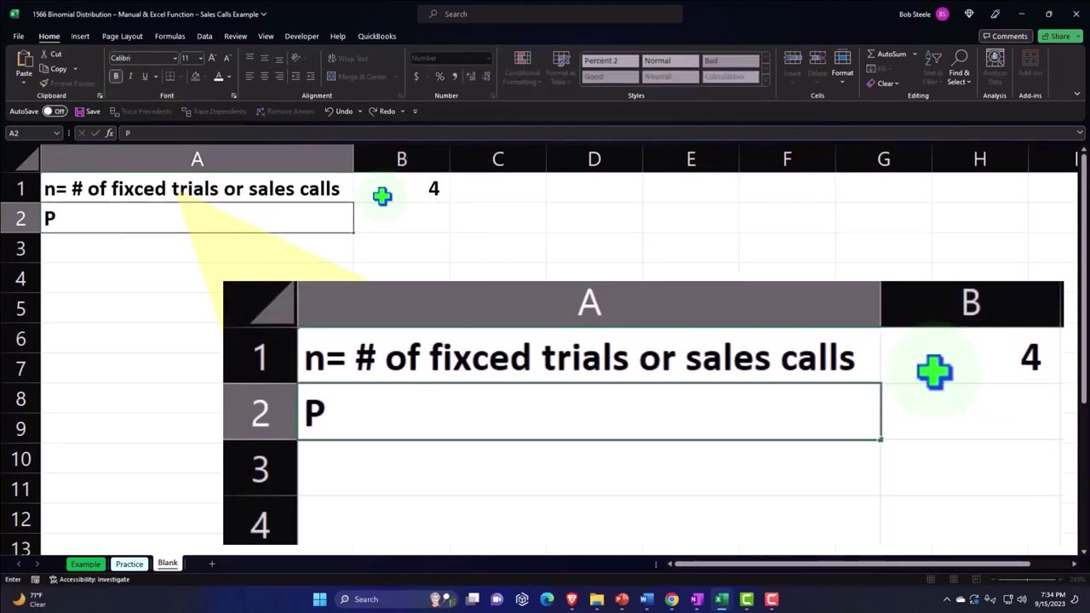
text(=)
text( Proba)
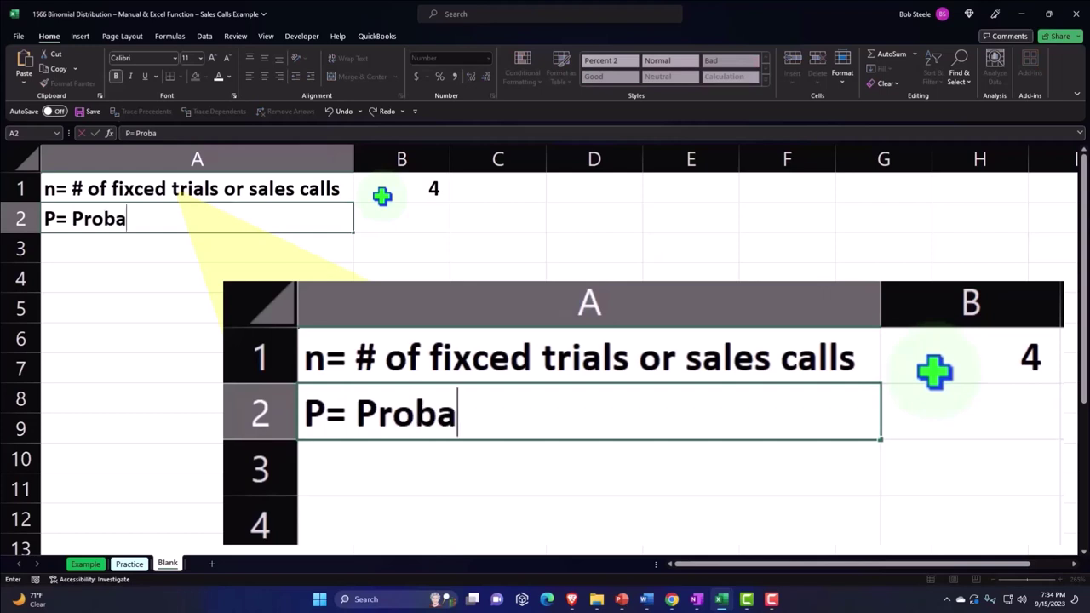
text(bility of su)
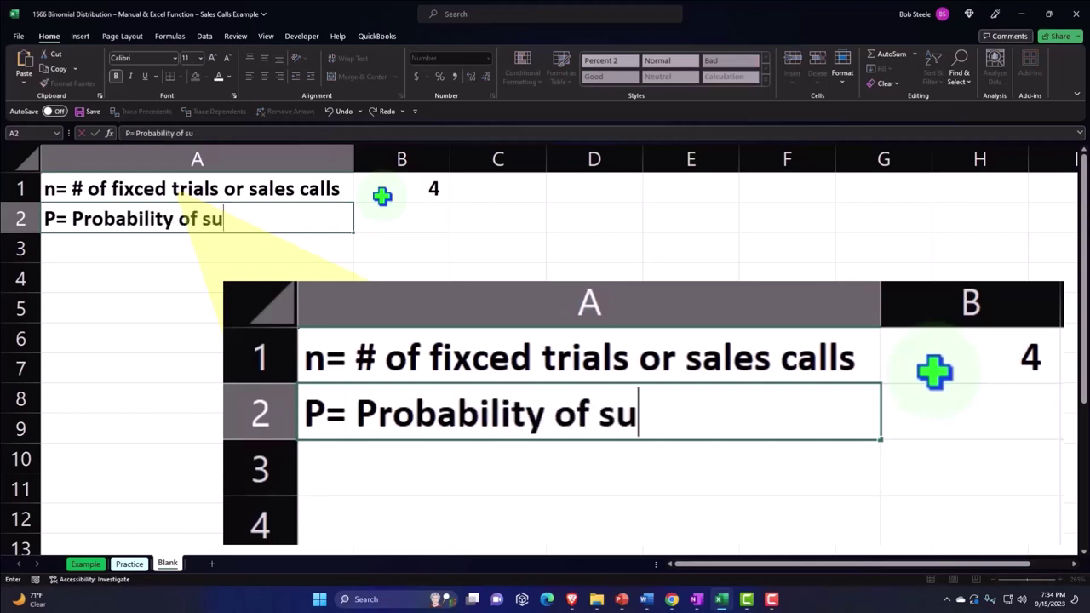
text(ccess, or)
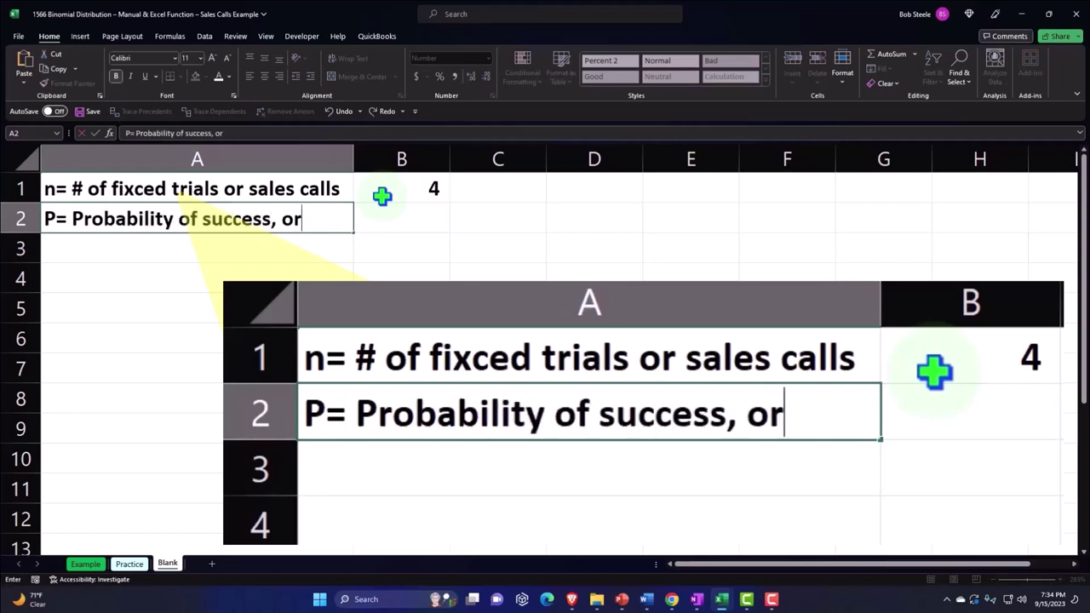
text( sale)
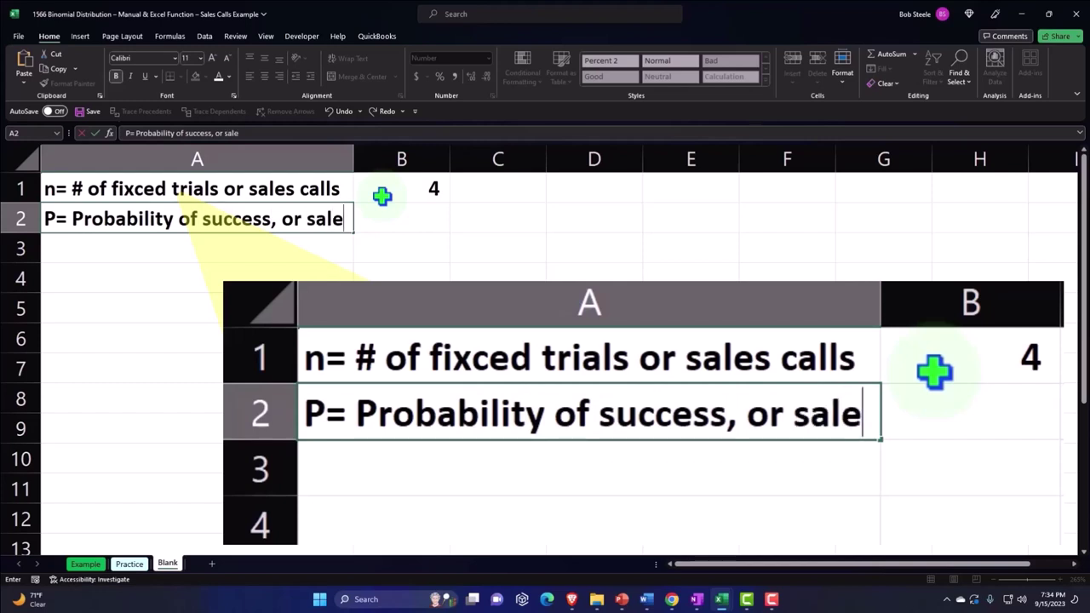
key(Return)
Enter .15 in B2 and display it as 15% with Percent Style
key(Right)
key(Up)
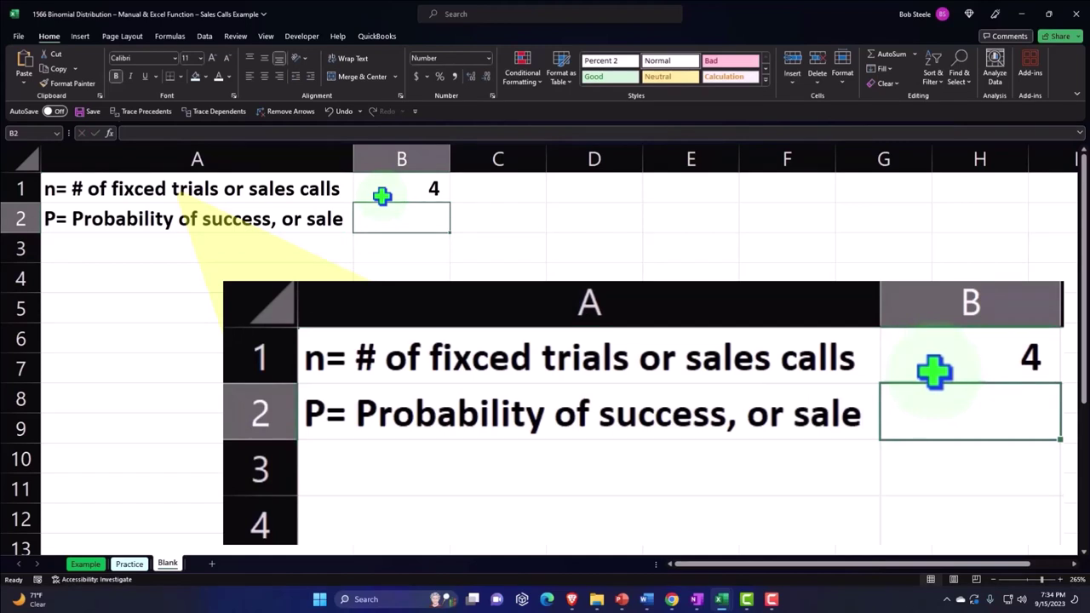
text(.15)
key(Return)
key(Up)
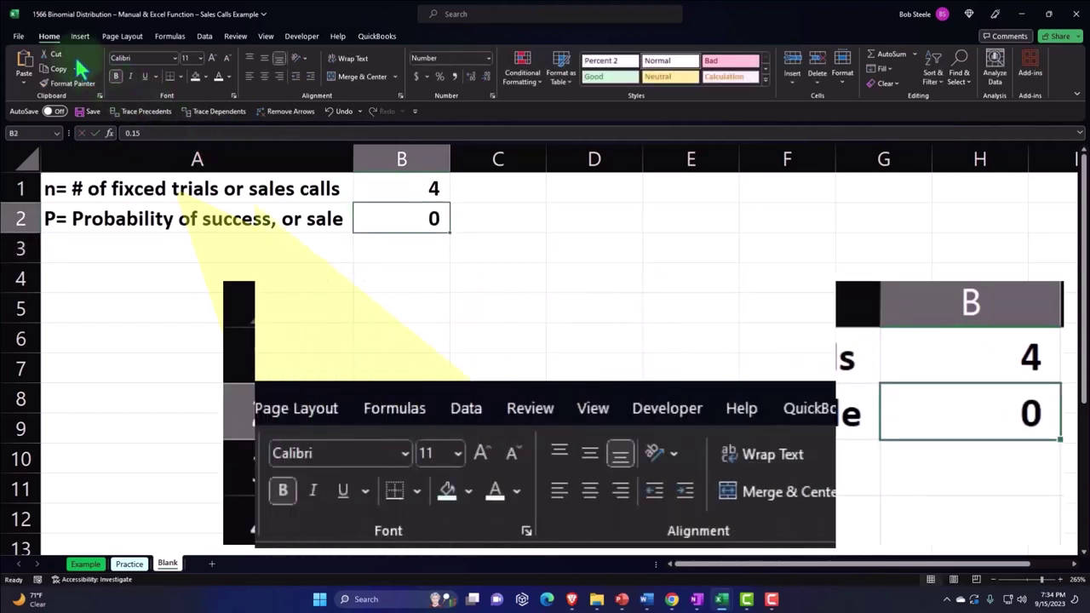
click(440, 77)
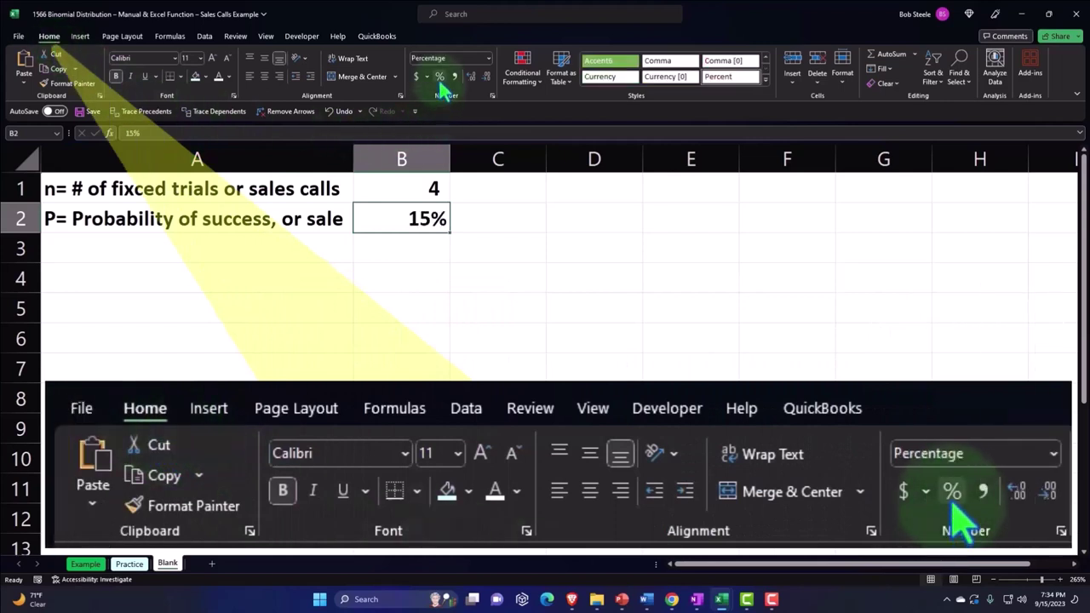
key(Down)
key(Left)
Enter 'x= # of sales in 4 tries (goal)' in A3 and the goal 3 in B3
text(c)
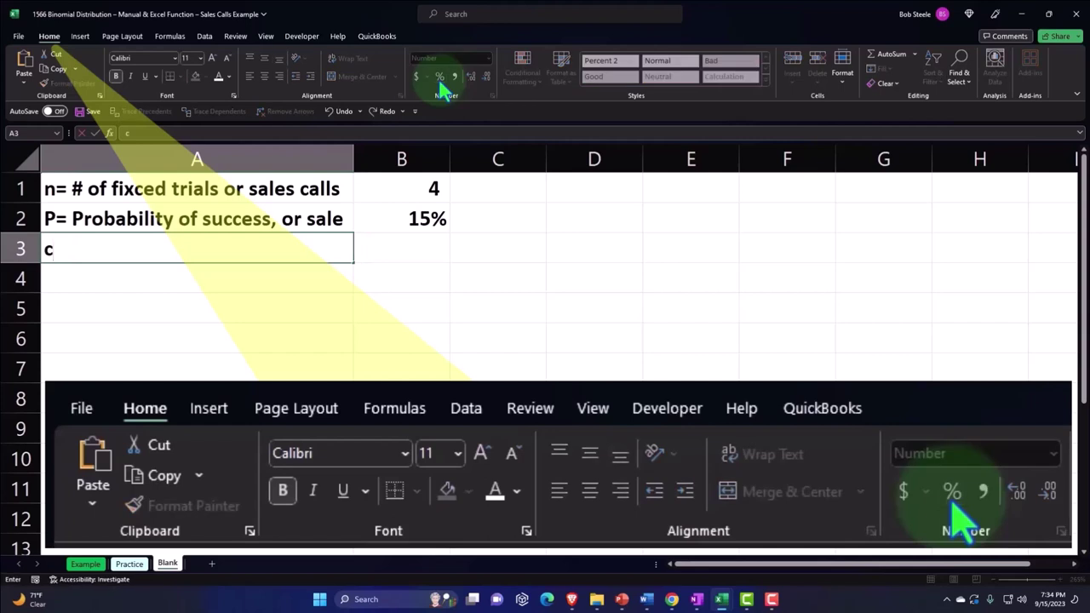
key(BackSpace)
text(x)
text(=)
text( # of)
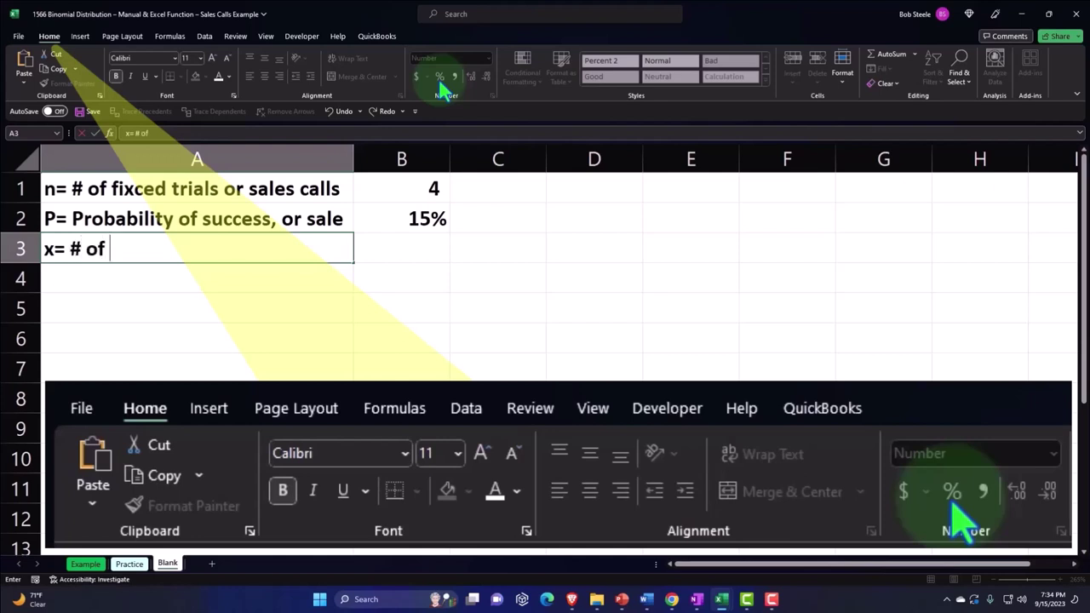
text( sales in)
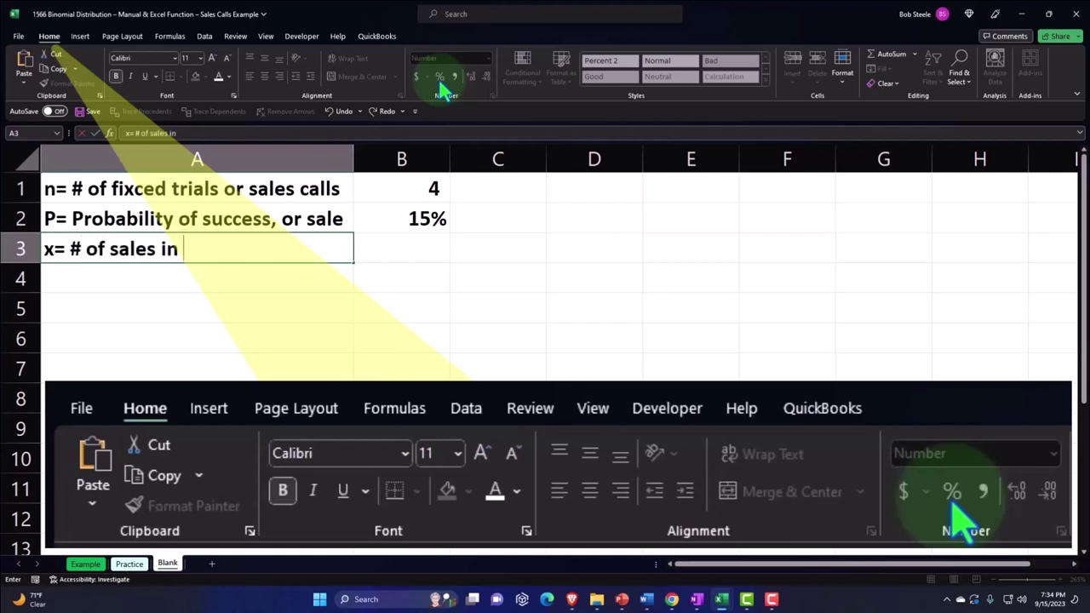
text( 4 trie)
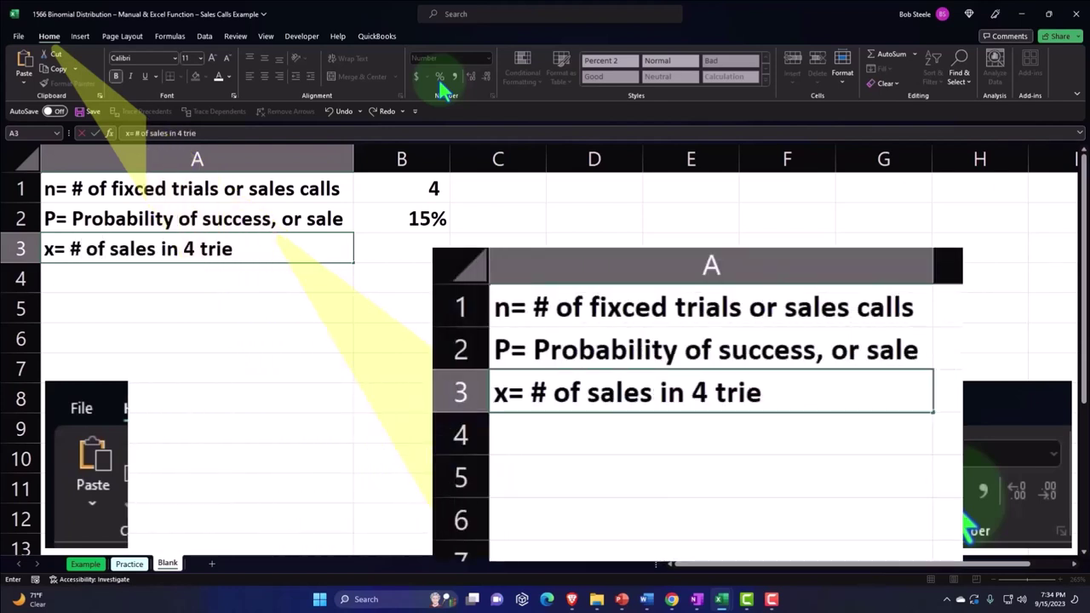
text(s ()
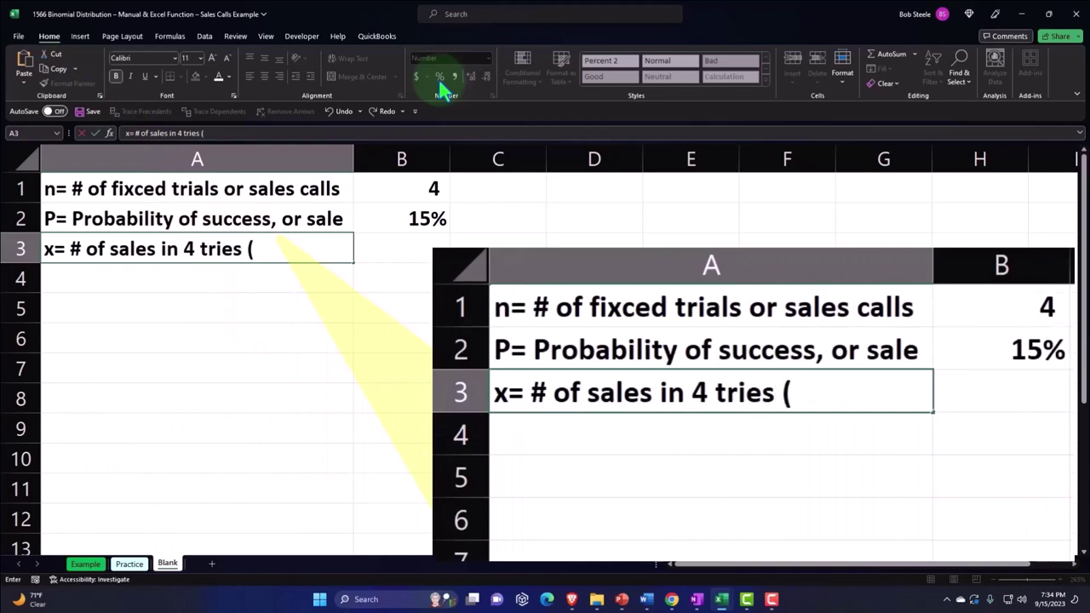
text(goal))
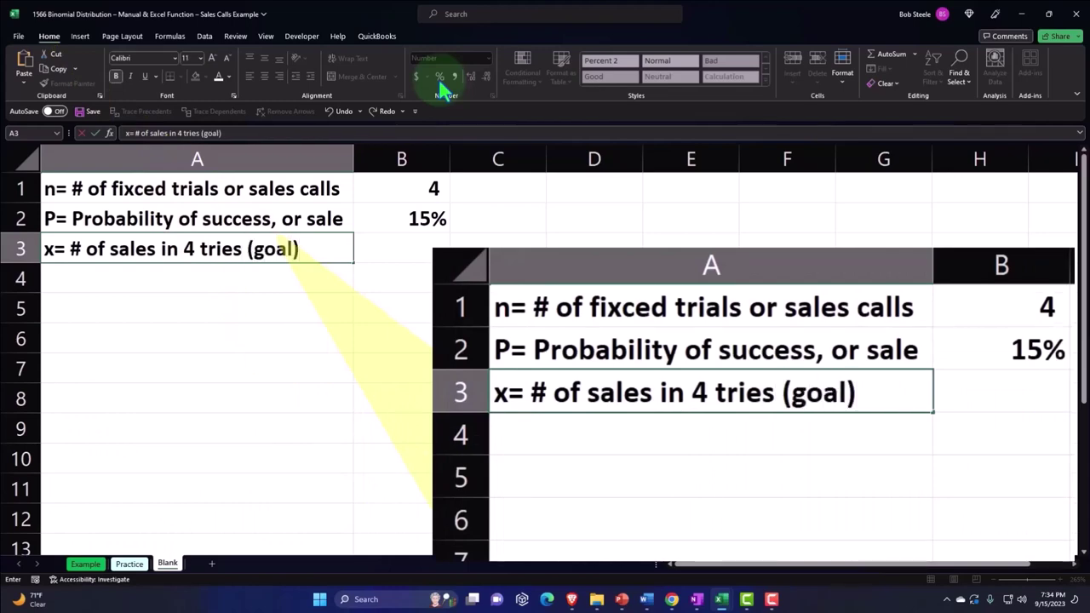
key(Return)
key(Right)
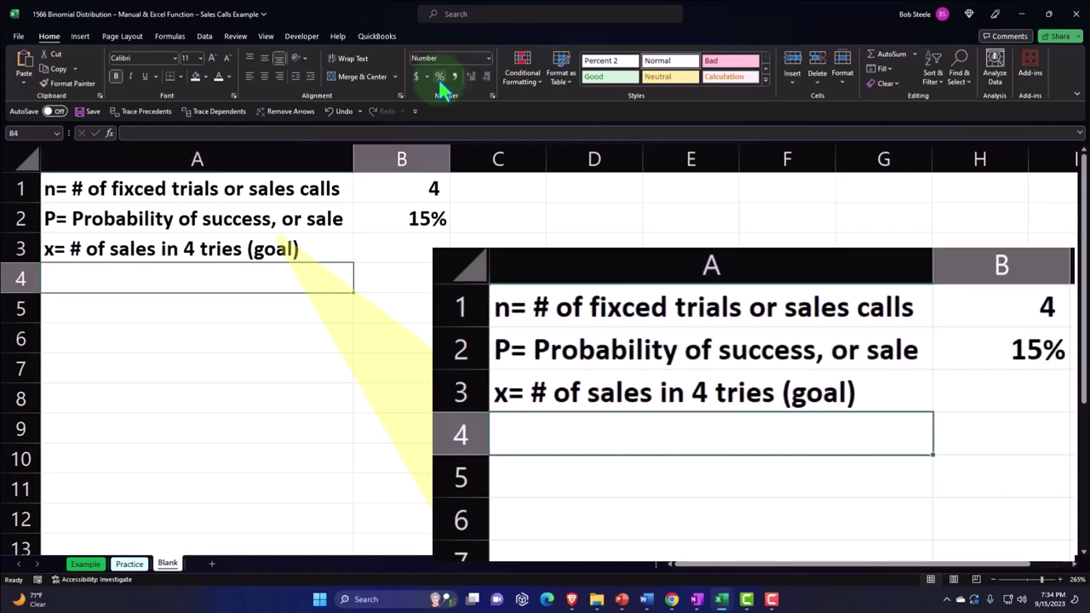
key(Up)
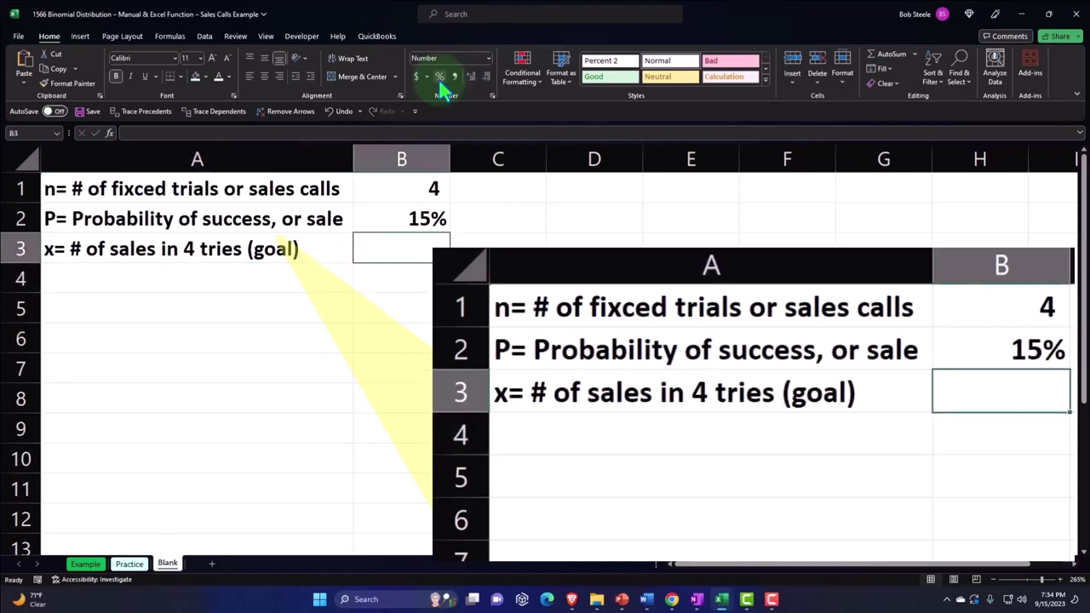
text(3)
key(Return)
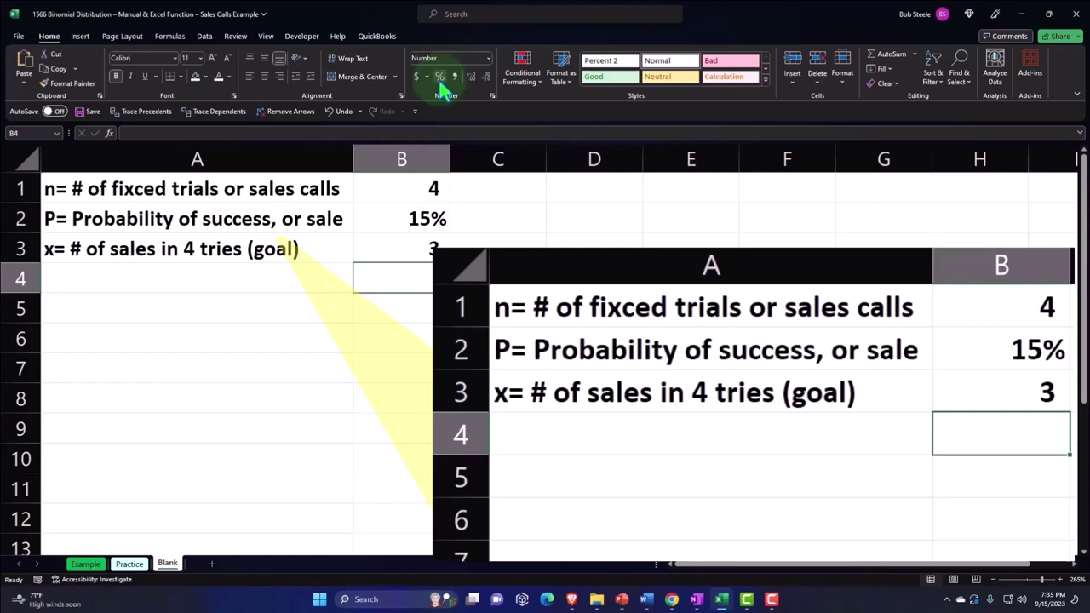
Enter 'Success defined as: Sale' in A5 with the abbreviation S in B5
key(Left)
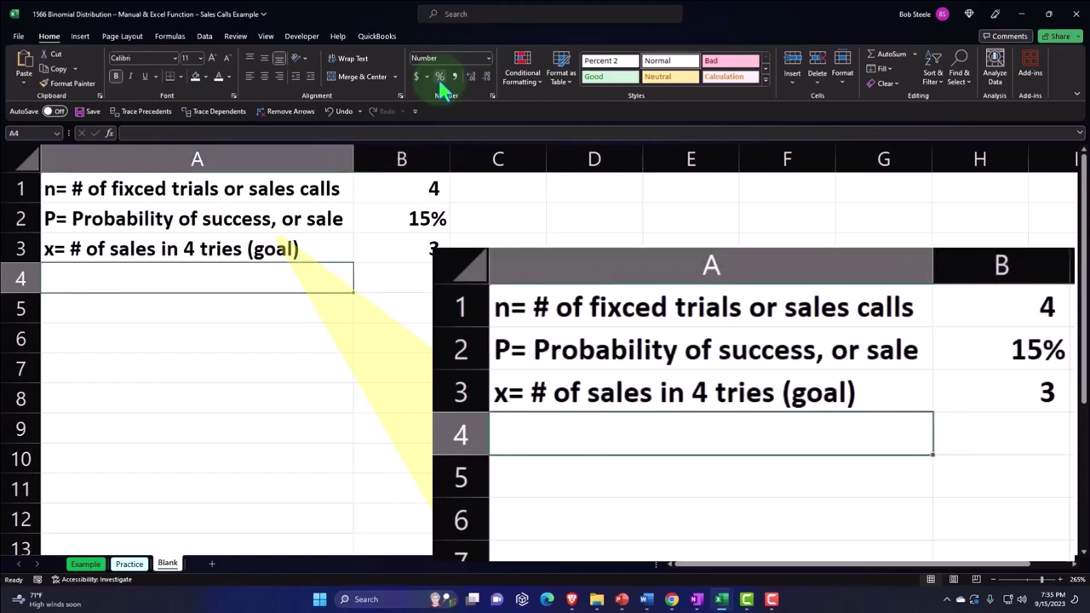
key(Down)
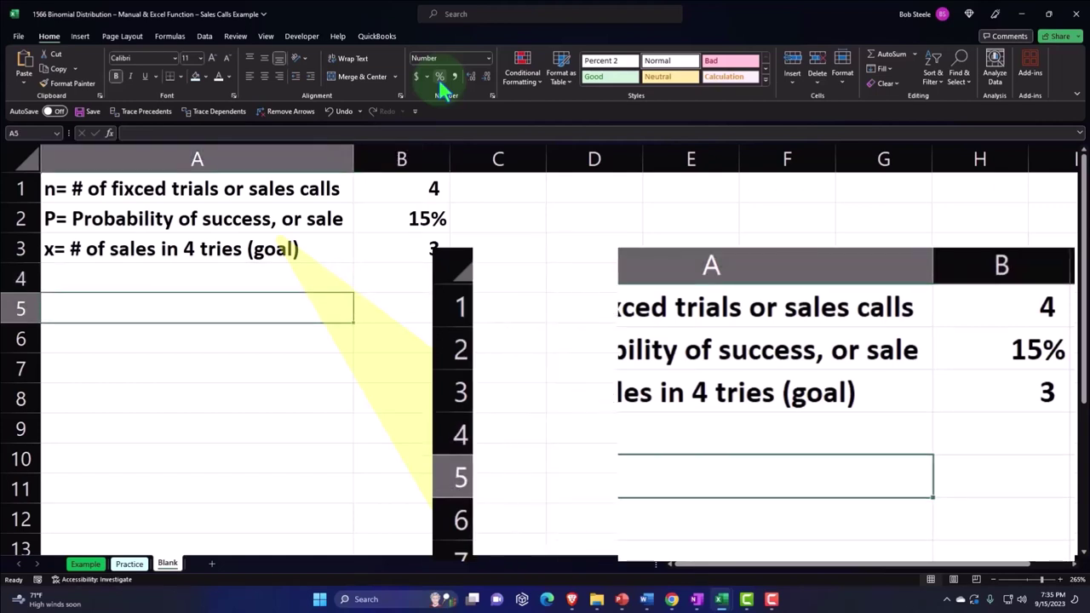
text(Succes)
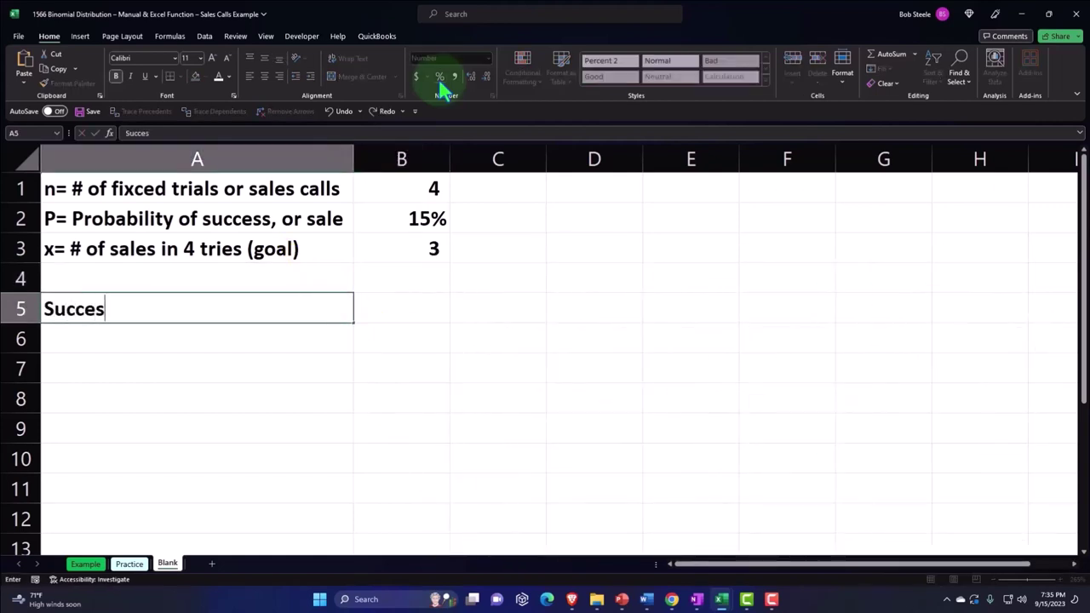
text(s defined a)
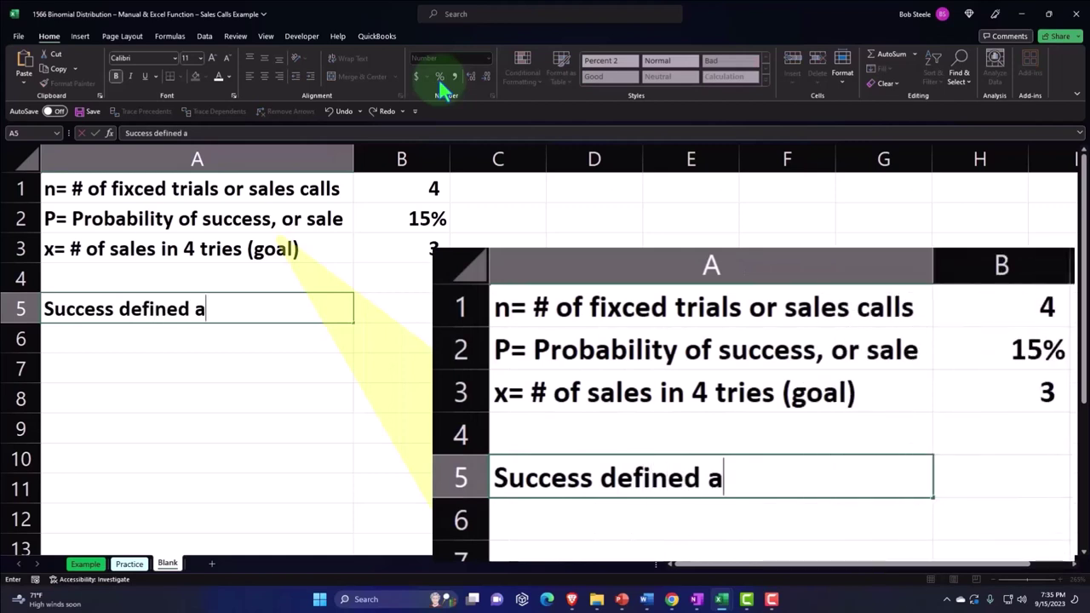
text(s: sa)
key(BackSpace)
key(BackSpace)
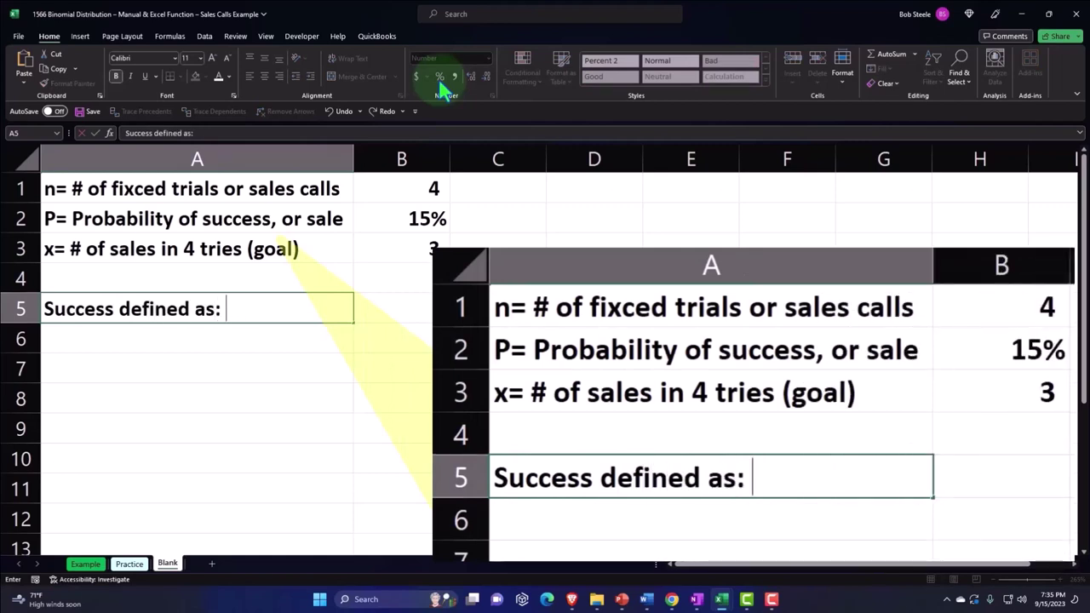
text(Sale)
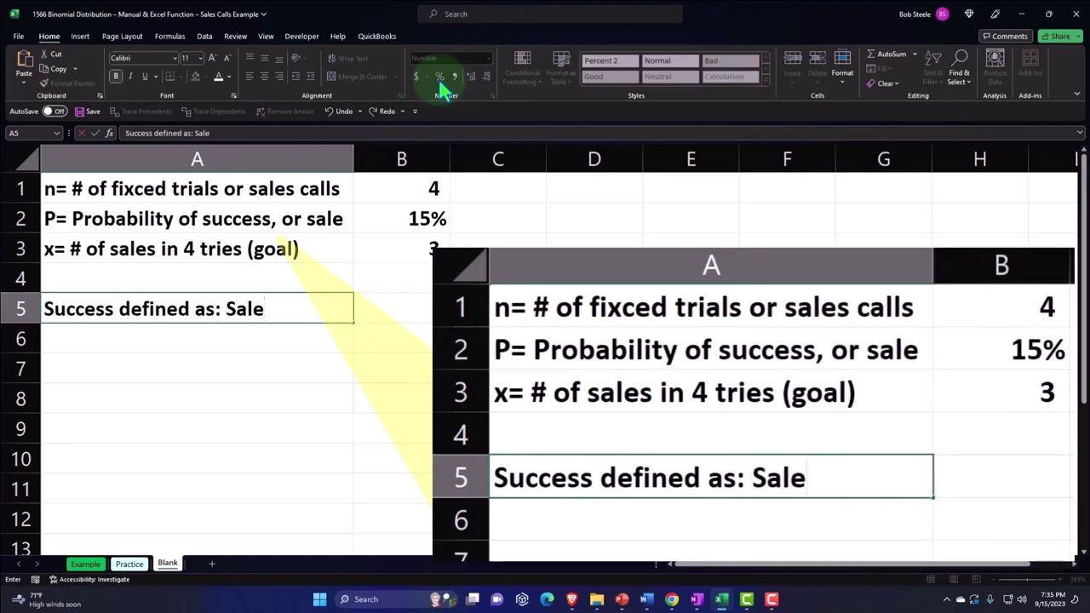
key(Tab)
text(S)
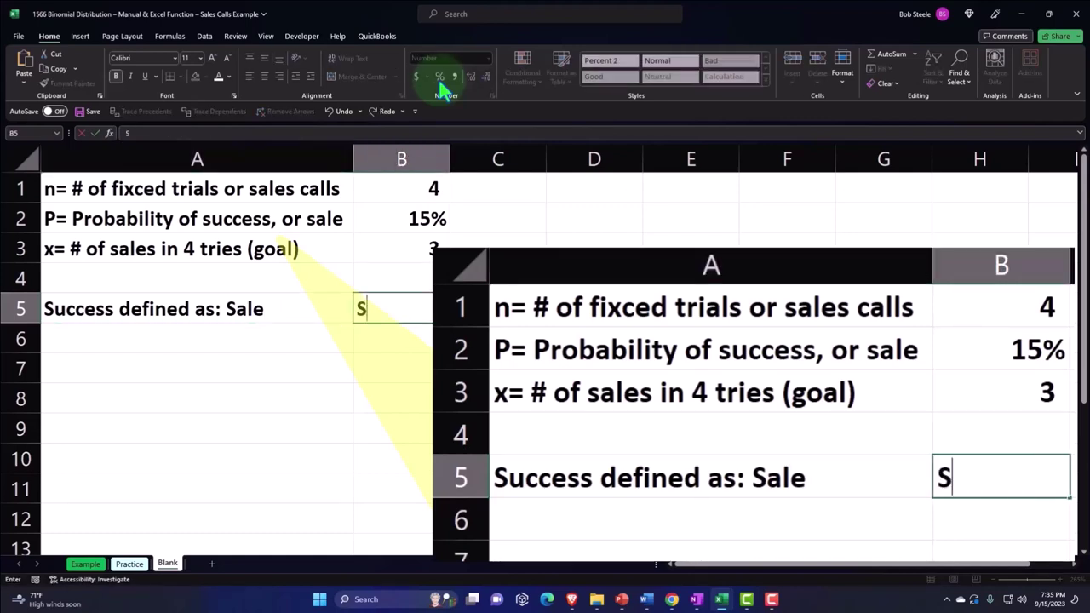
key(Return)
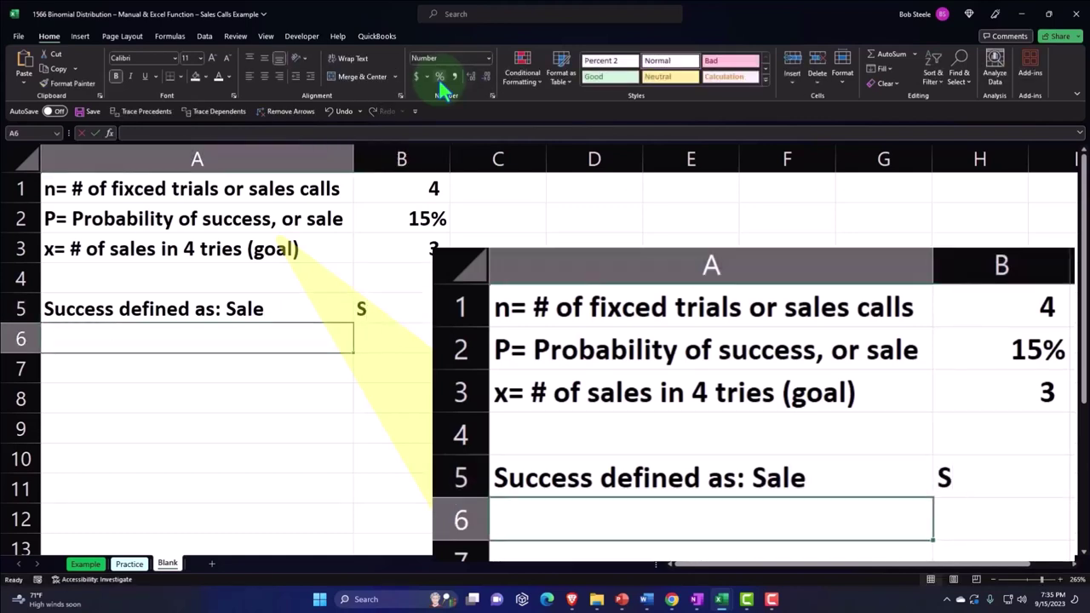
Enter 'Not success defined as: No Sale' in A6 with NS beside it
text(Not succ)
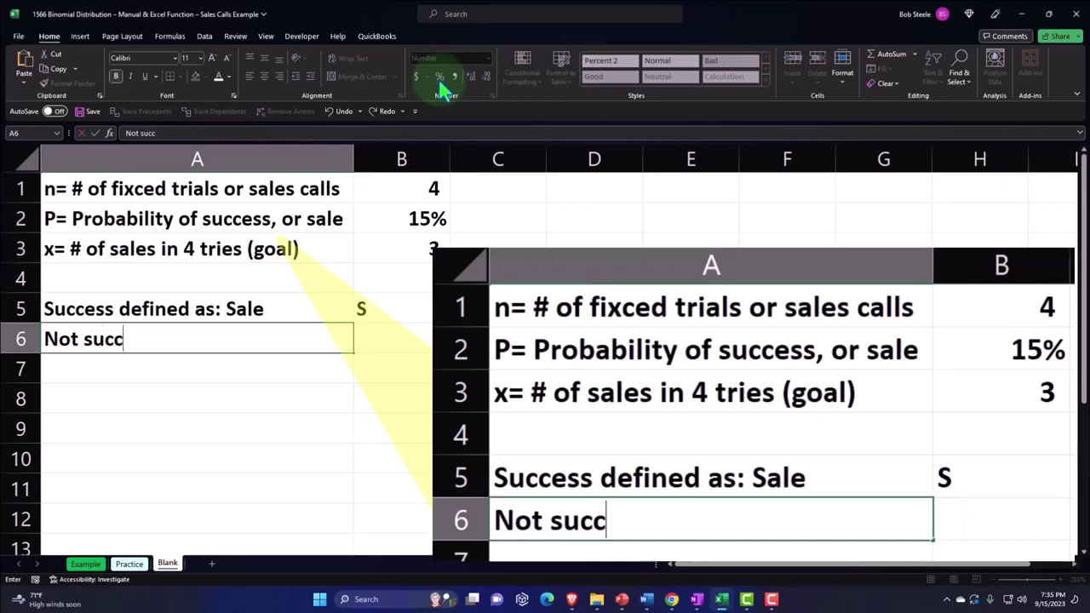
text(ess define)
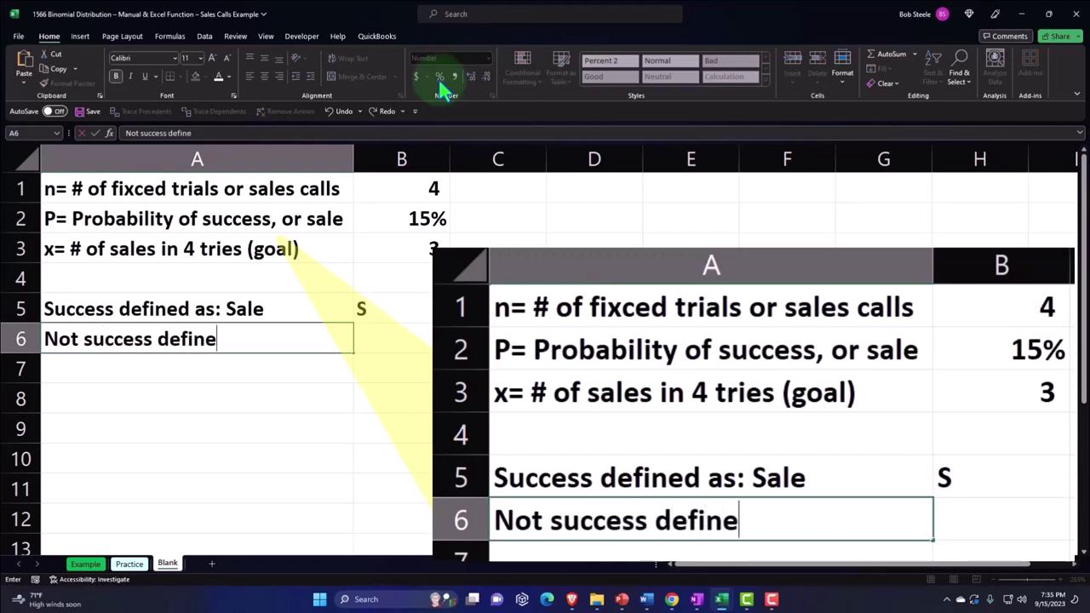
text(d as:)
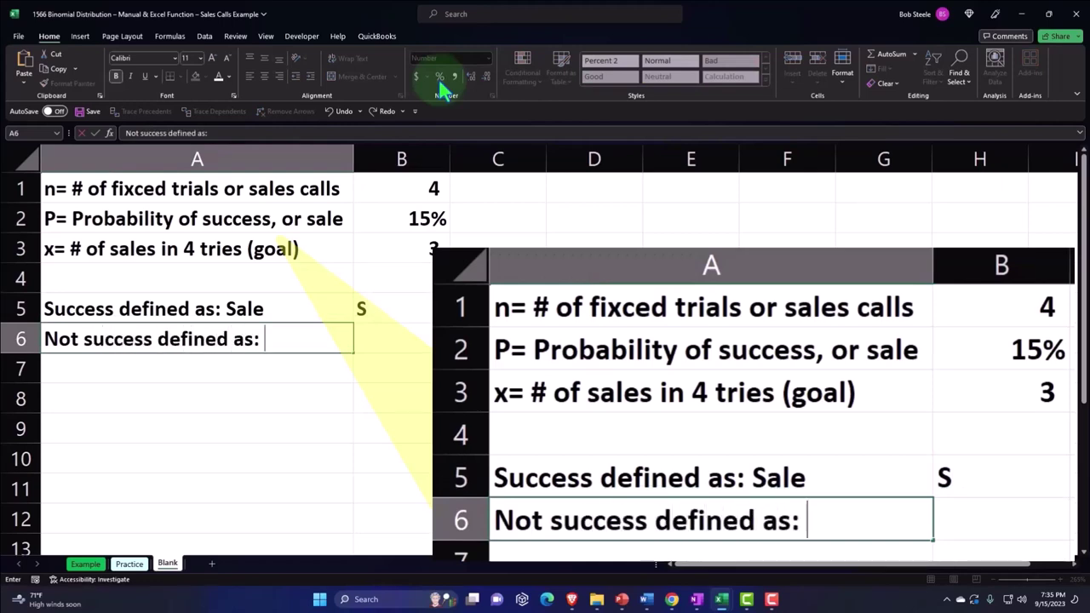
text( No S)
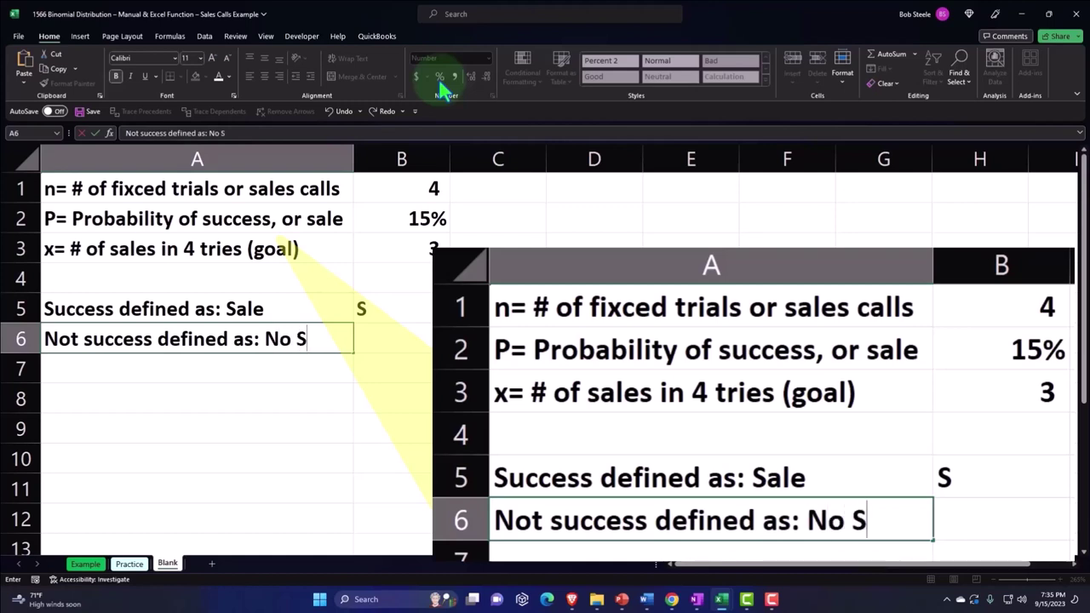
text(ale)
key(Tab)
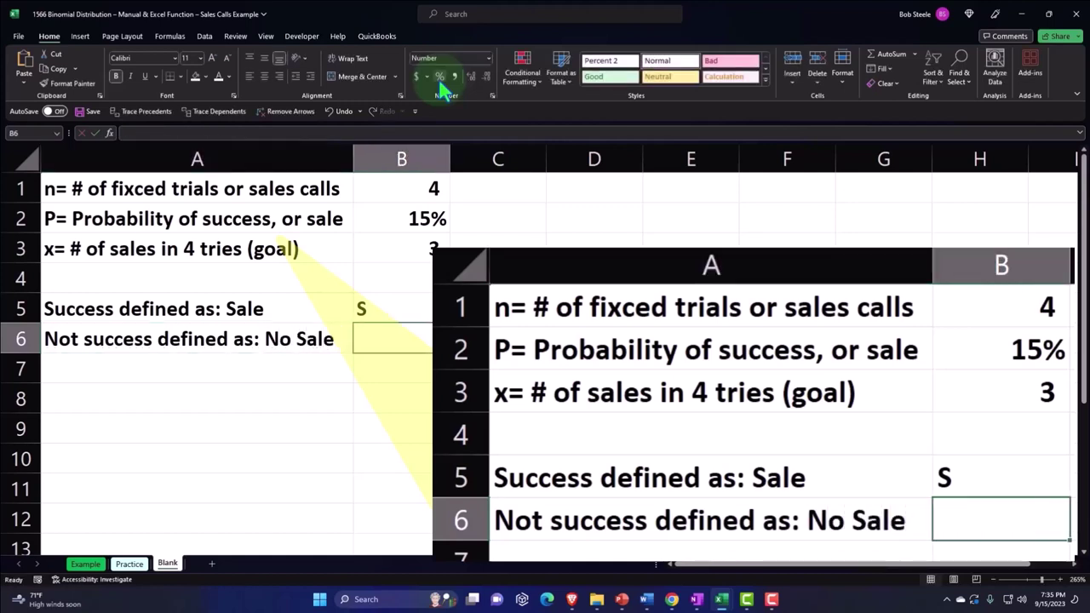
text(NS)
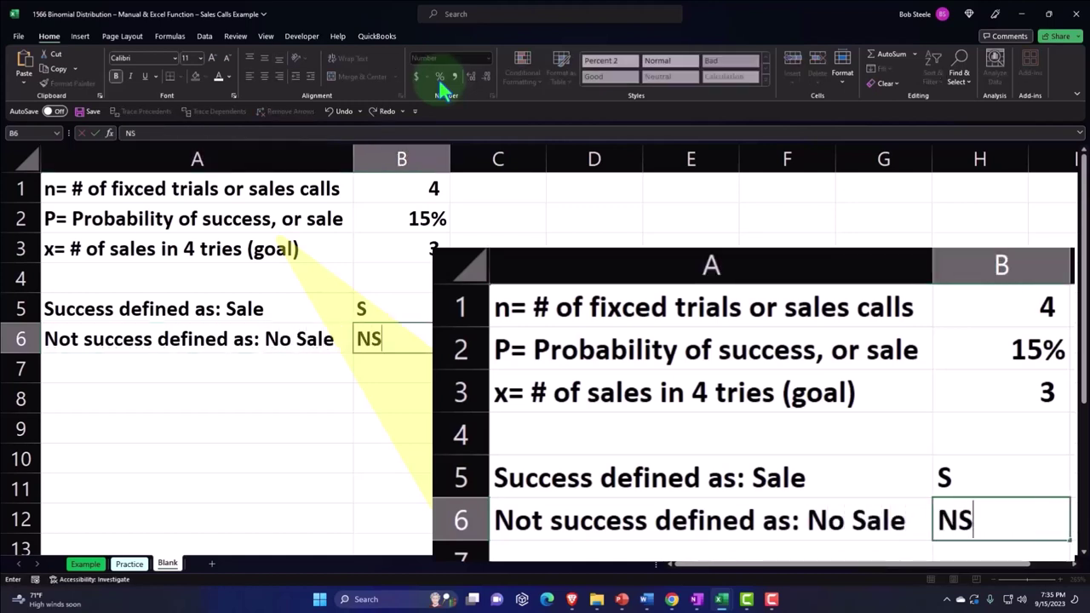
key(Return)
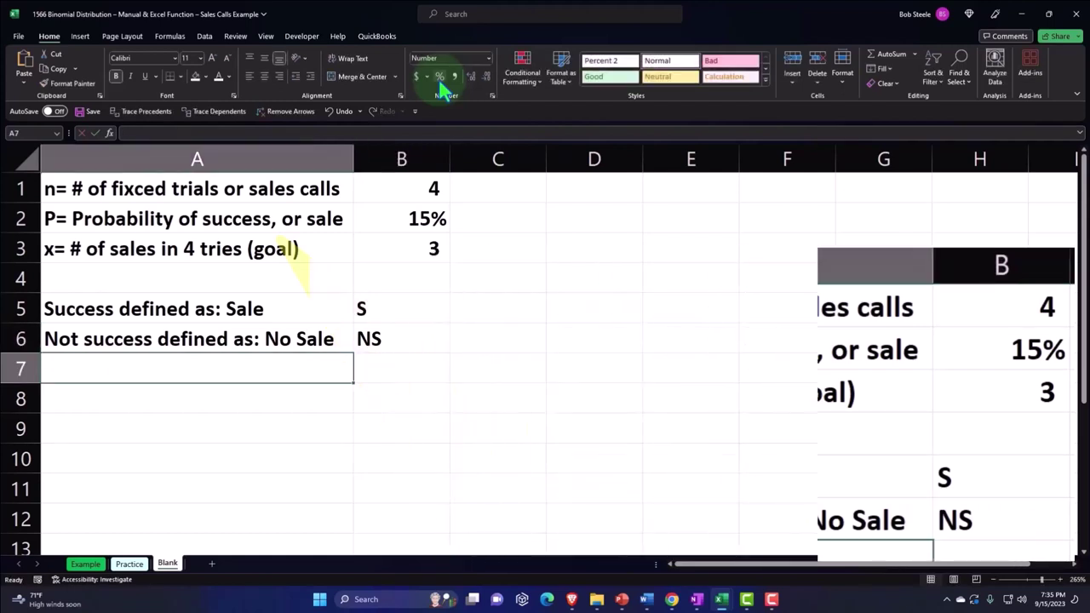
Enter the label 'Possibilites' in A7 for the possibilities row
text(Po)
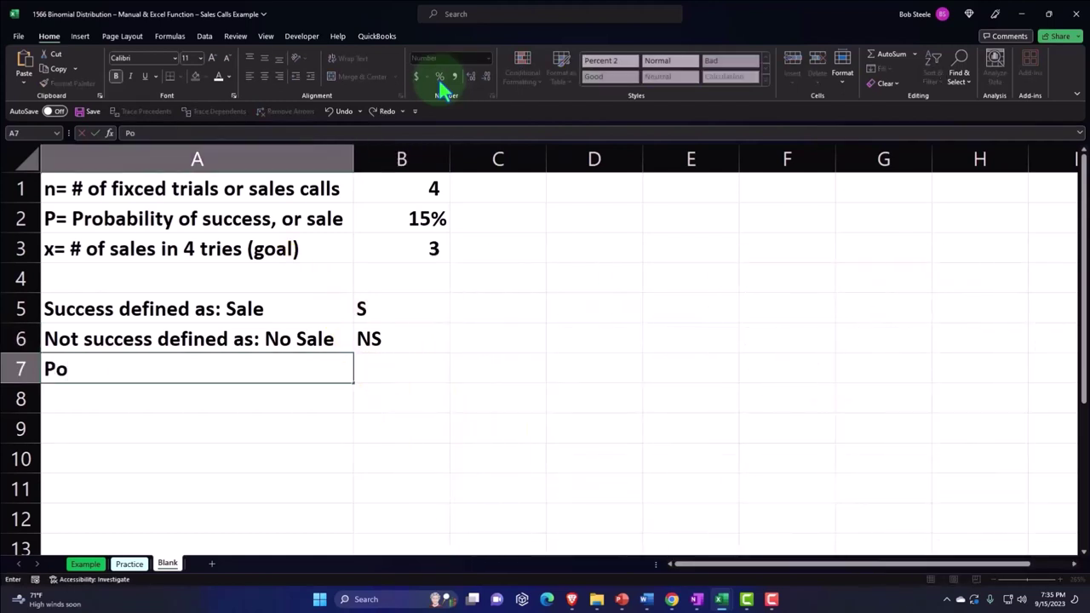
text(ssi)
text(bilites)
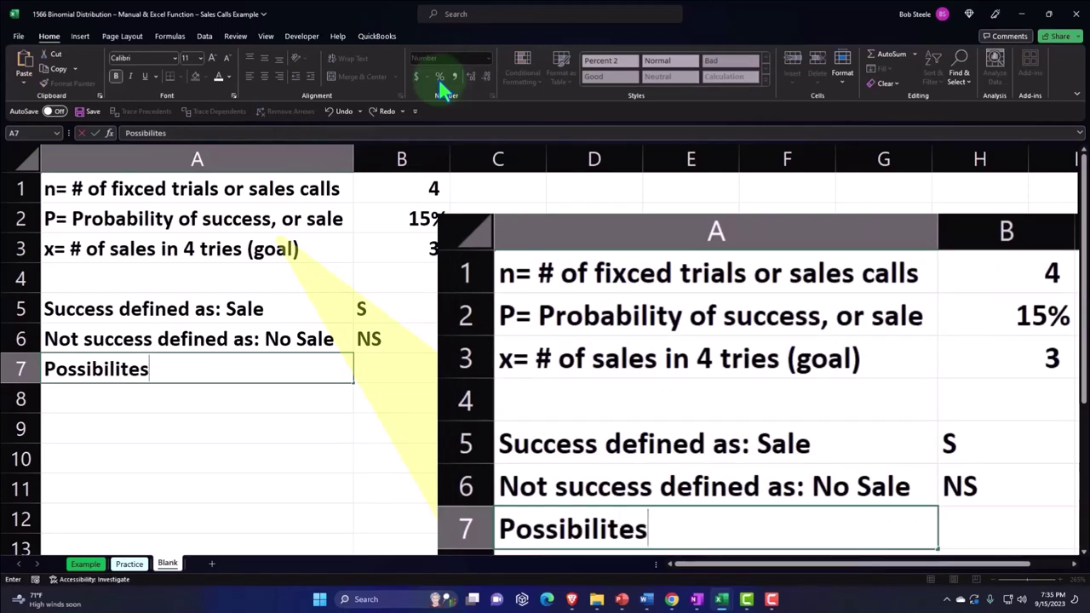
key(Tab)
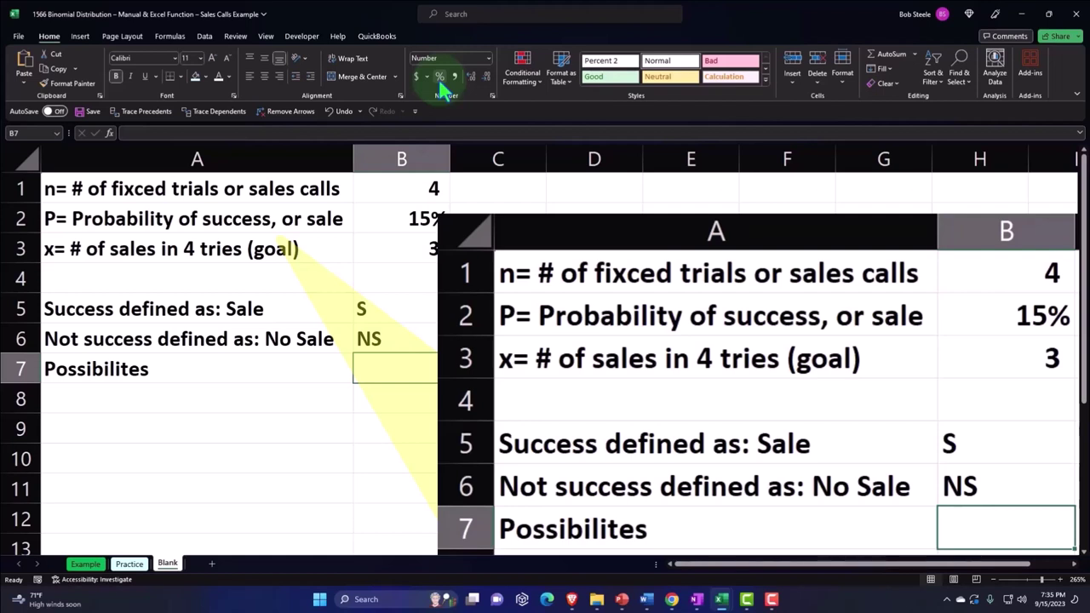
click(414, 189)
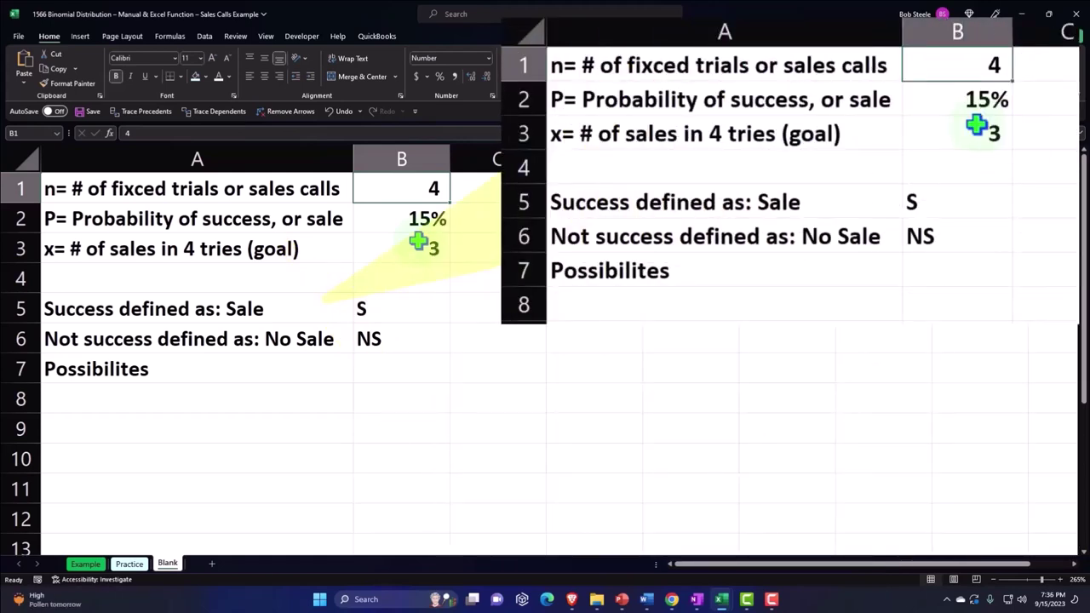
Enter =COMBIN(B1,B3) in B7 to count the possibilities
key(Down)
key(Down)
key(Down)
key(Down)
key(Down)
key(Down)
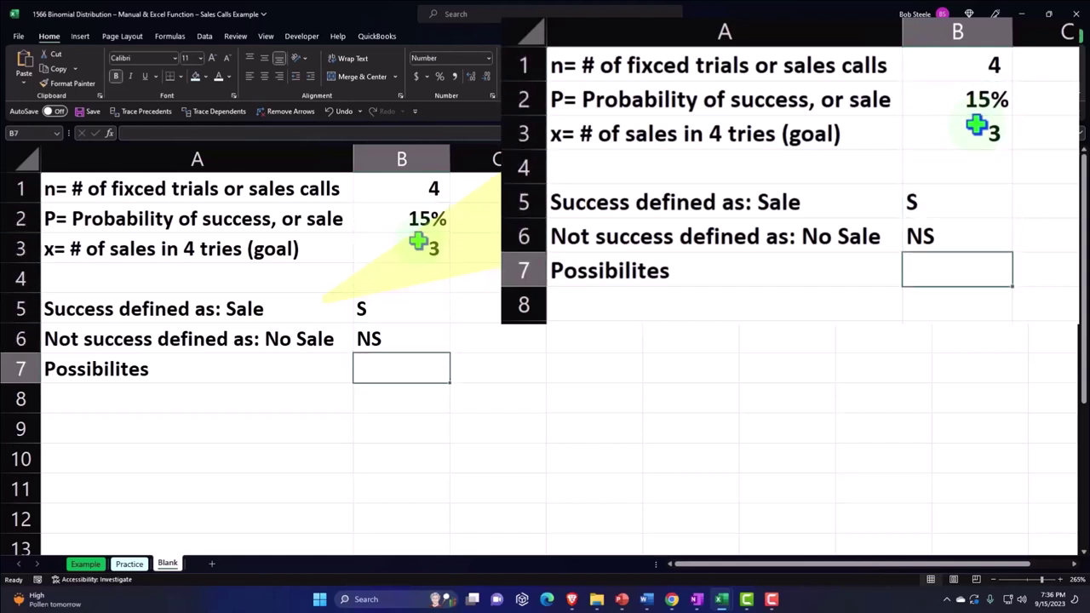
text(=coun)
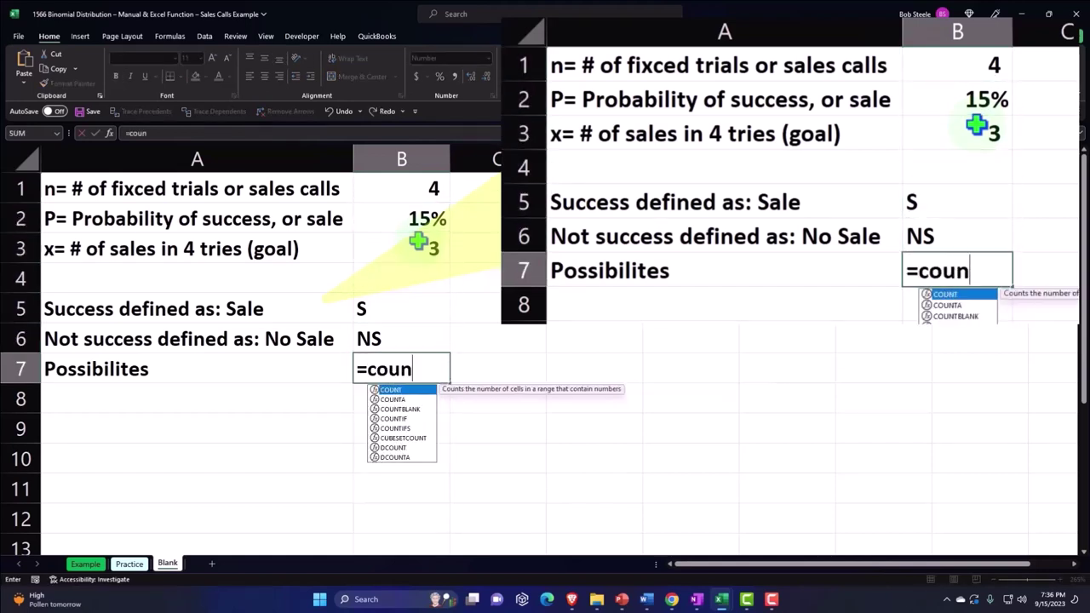
key(BackSpace)
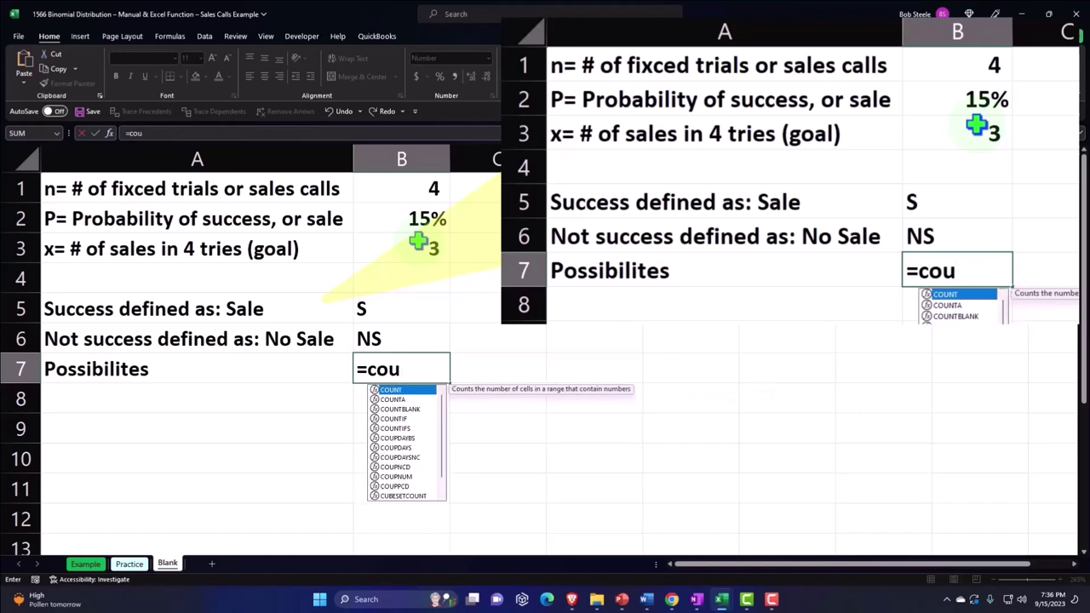
key(BackSpace)
text(m)
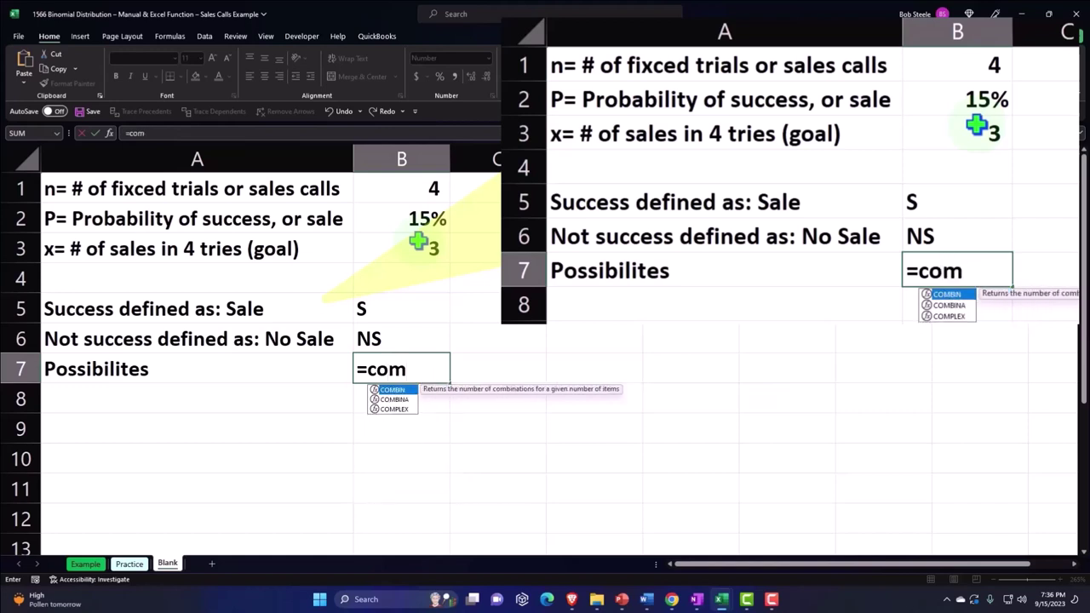
key(Tab)
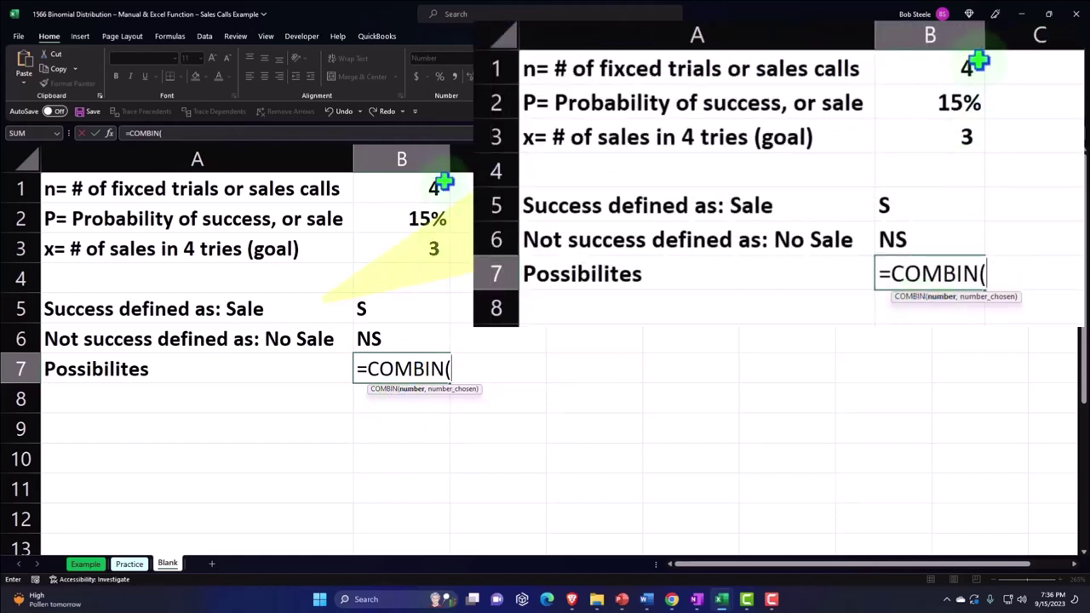
click(431, 183)
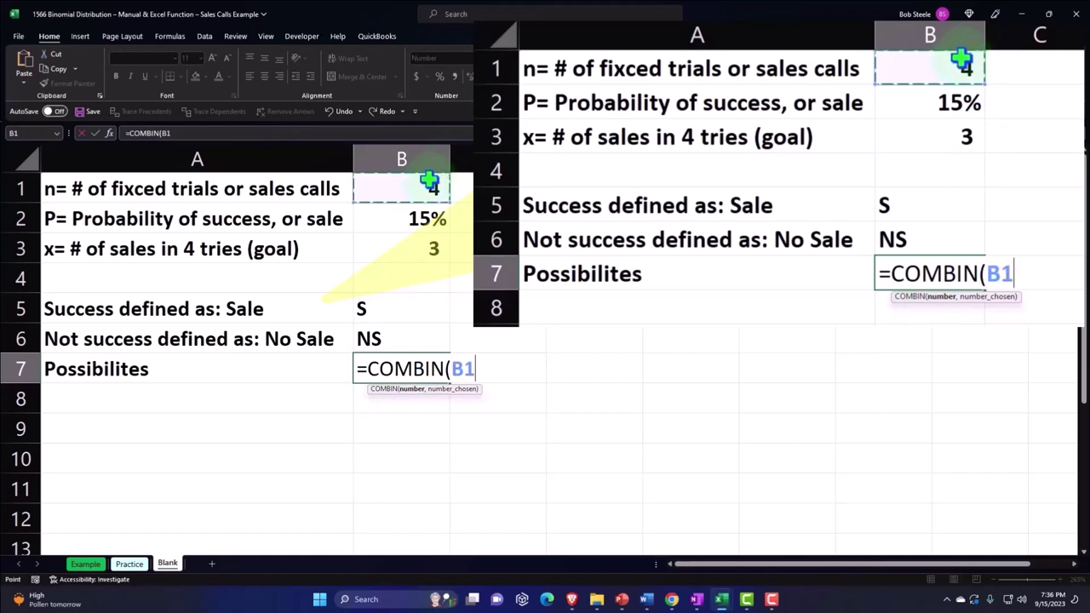
text(,)
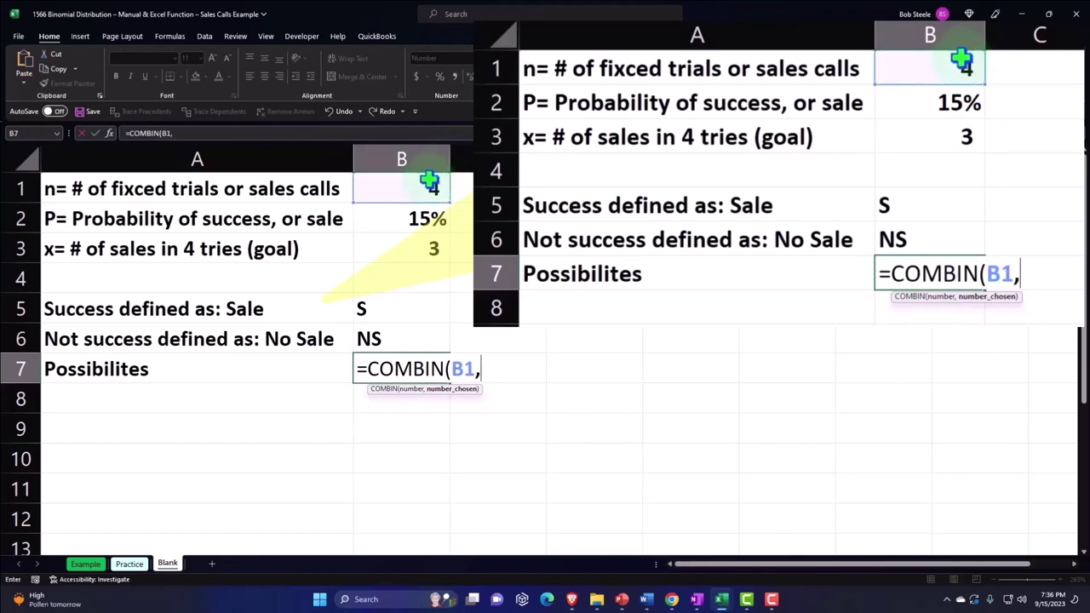
click(428, 247)
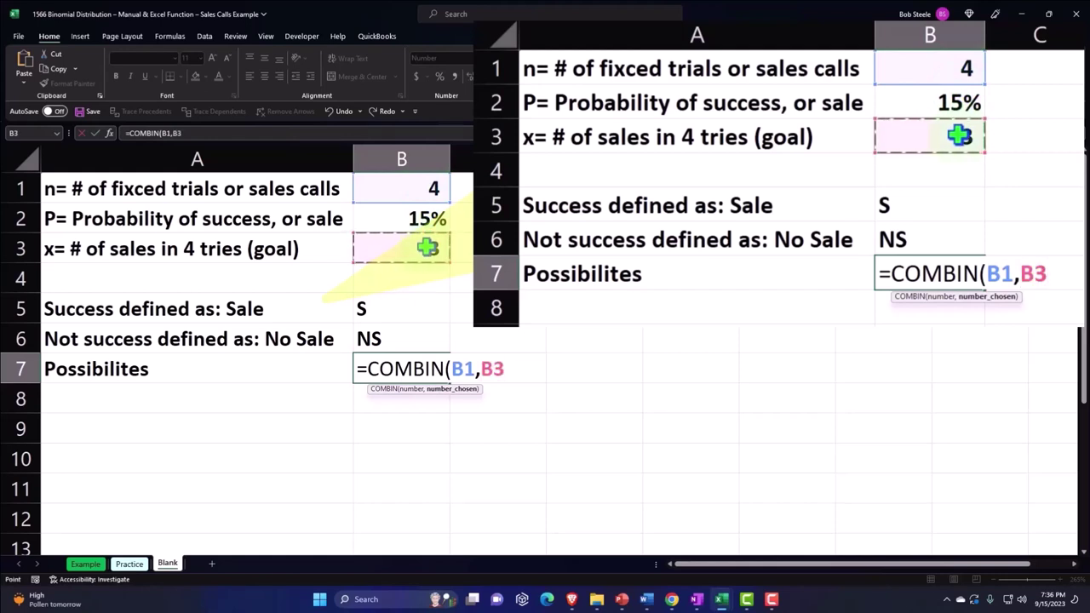
key(Return)
Test the formula by changing the goal in B3 to 2, then restore it to 3
key(Up)
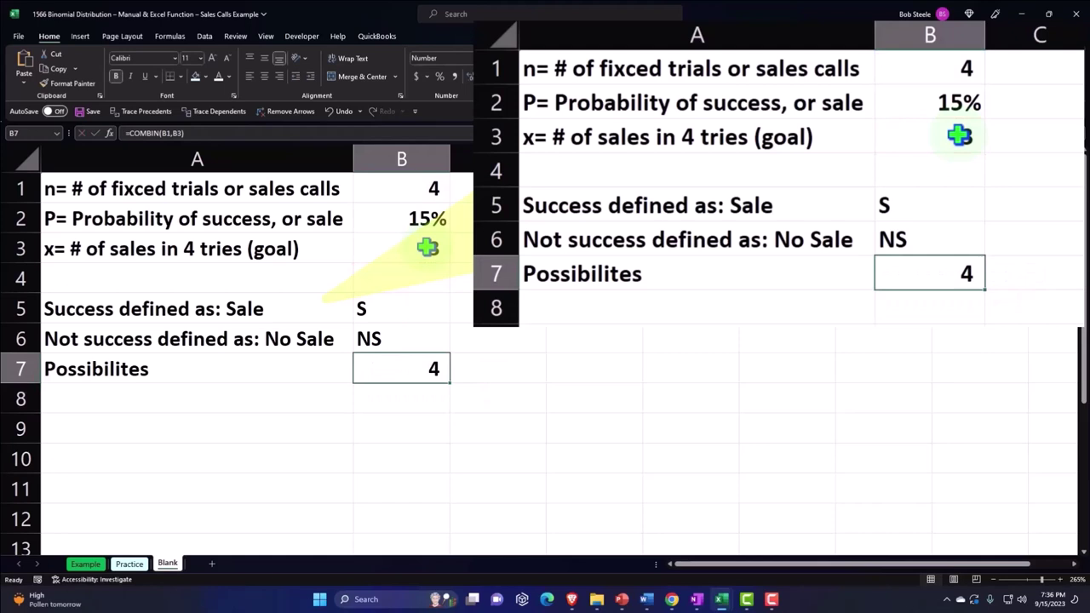
key(Up)
key(Up)
key(Up)
key(Up)
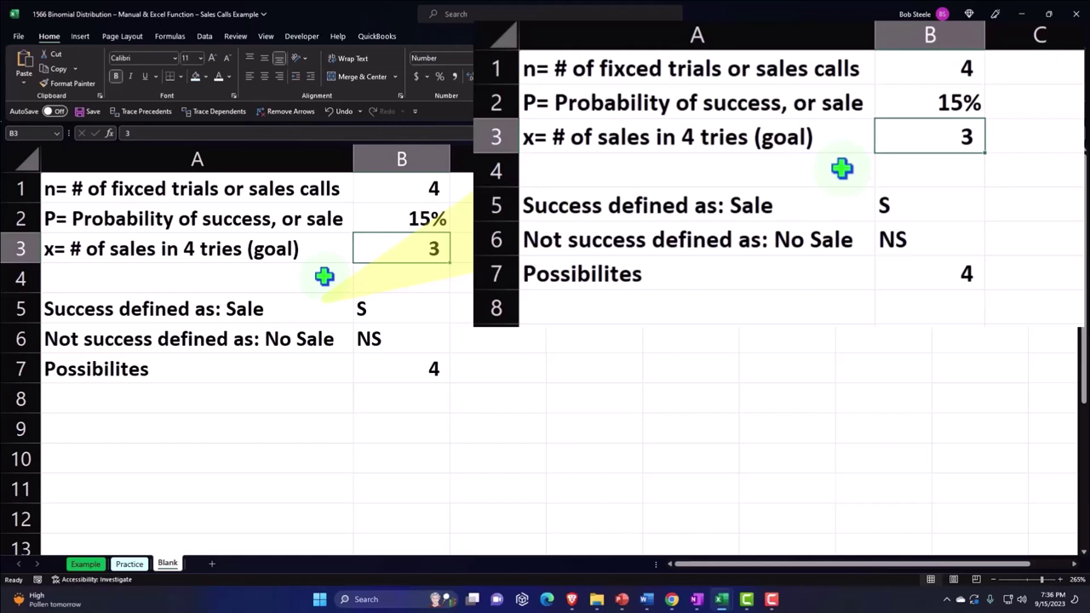
text(2)
key(Return)
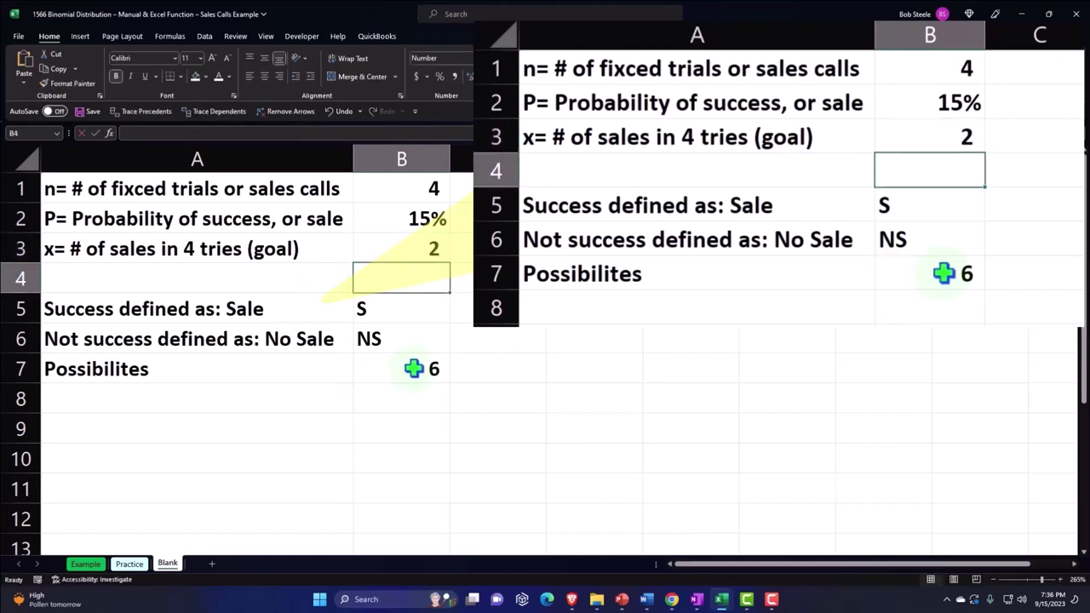
click(403, 245)
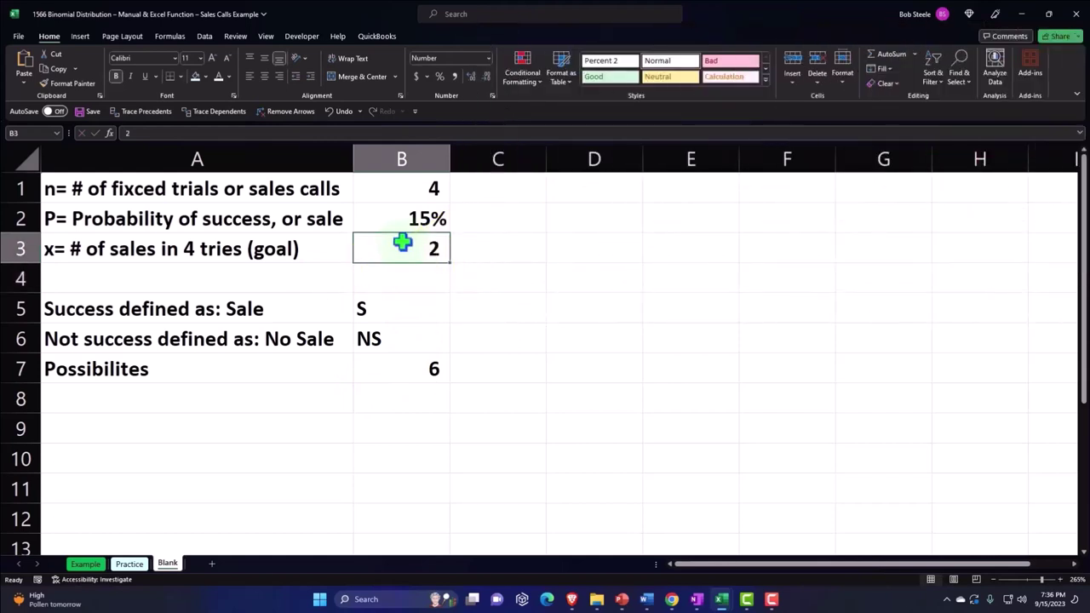
text(3)
key(Return)
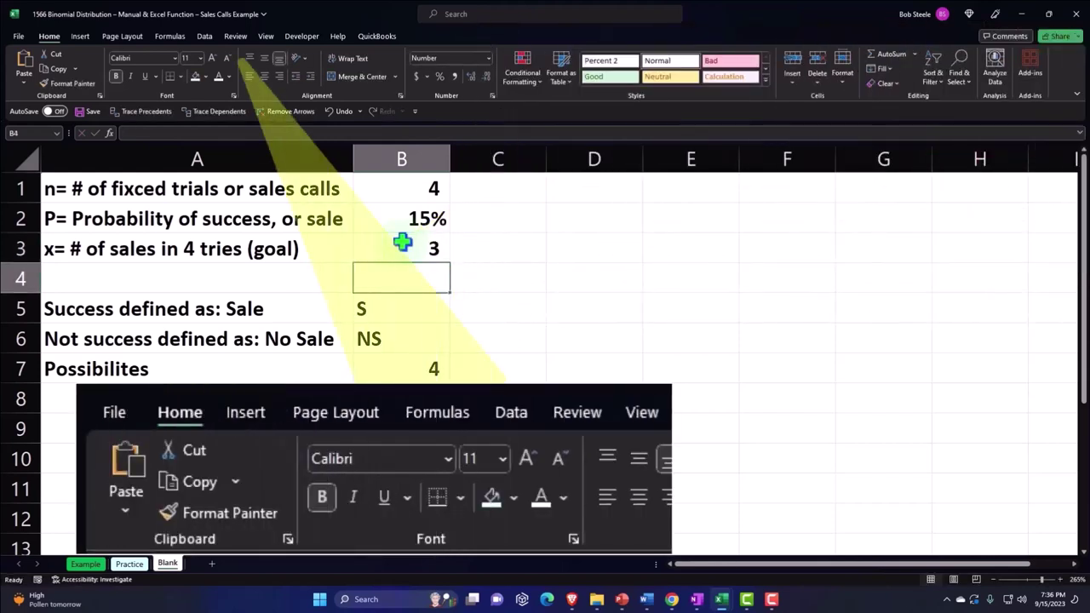
Spell-check the sheet, changing Possibilites to Possibilities and fixced to fixed
click(236, 38)
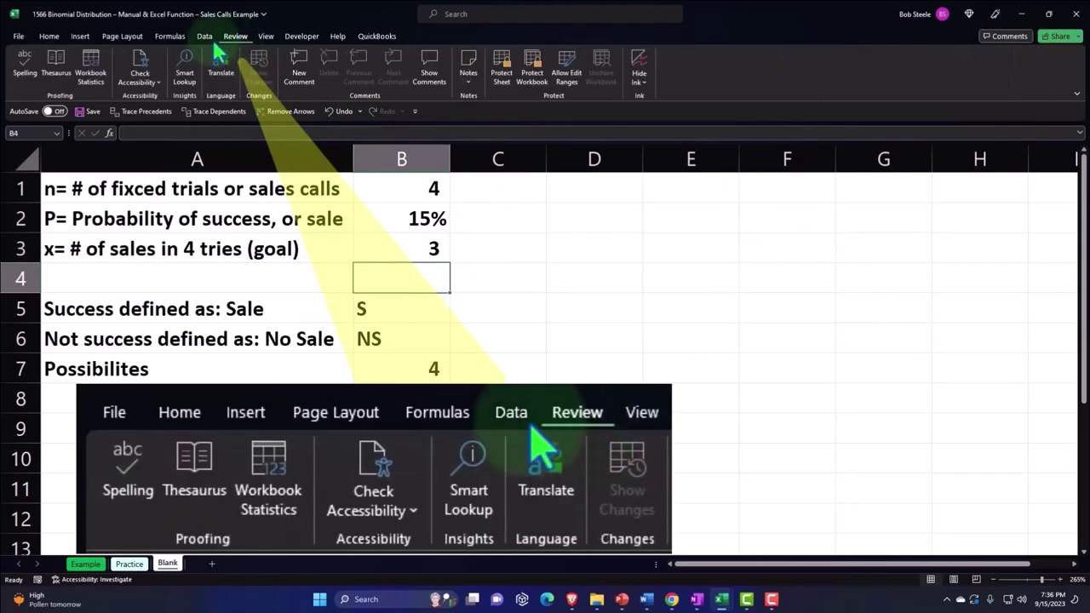
click(26, 67)
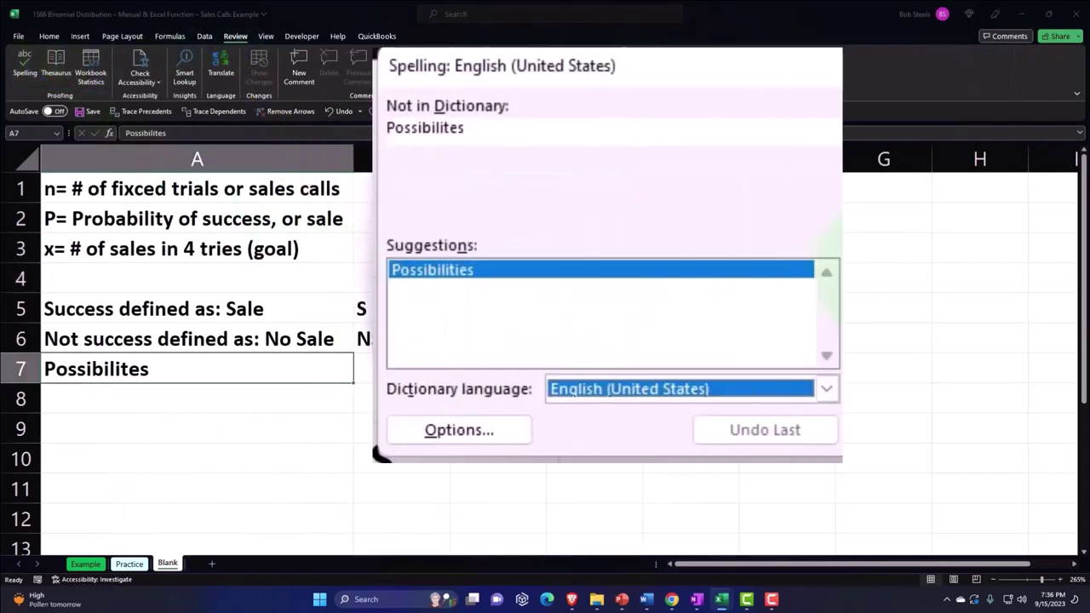
click(596, 260)
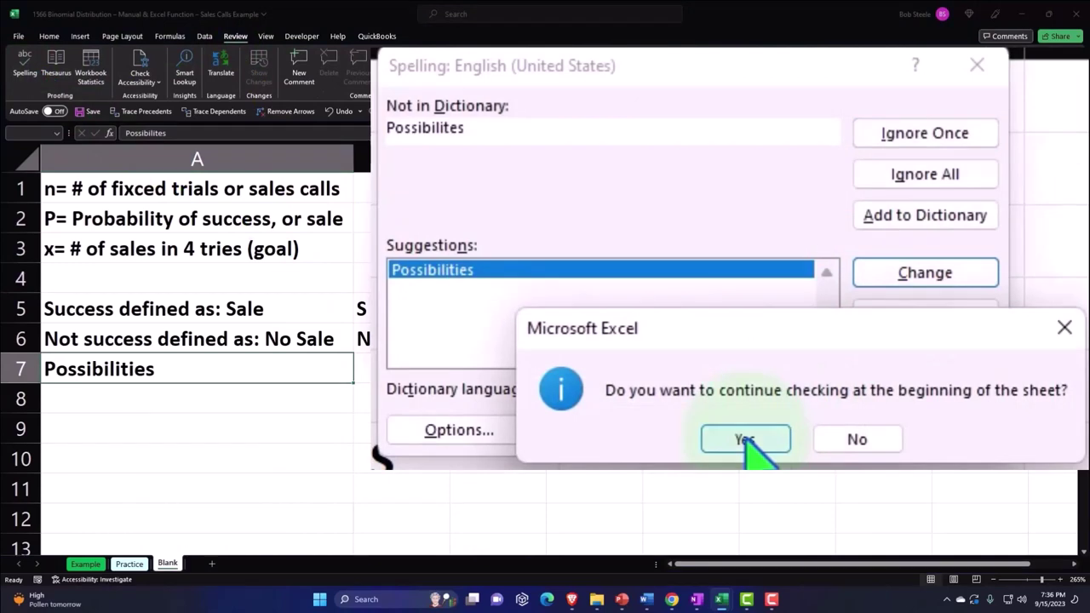
click(747, 441)
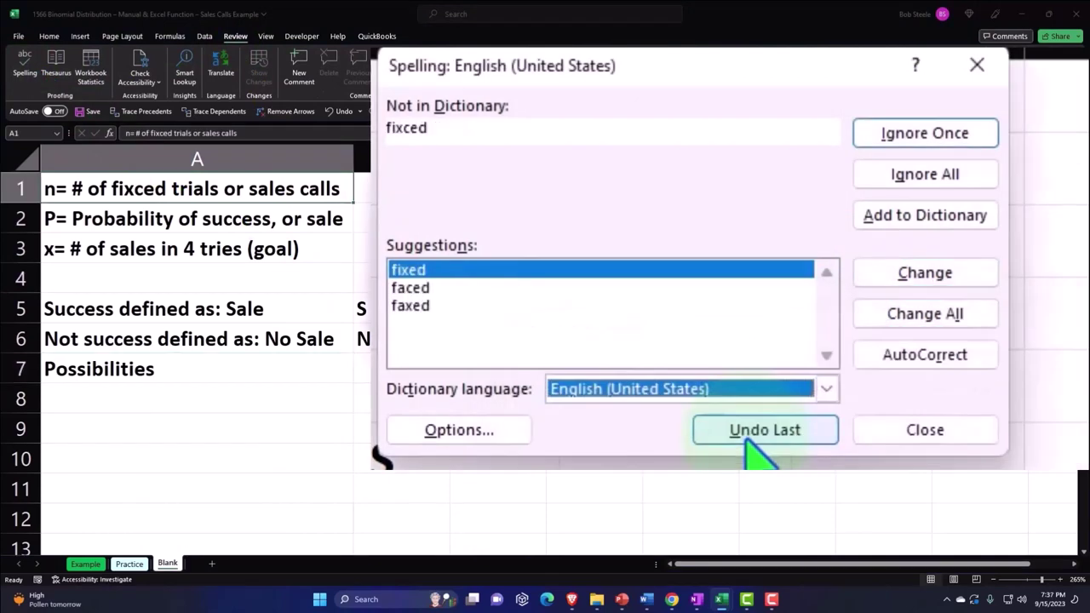
click(908, 272)
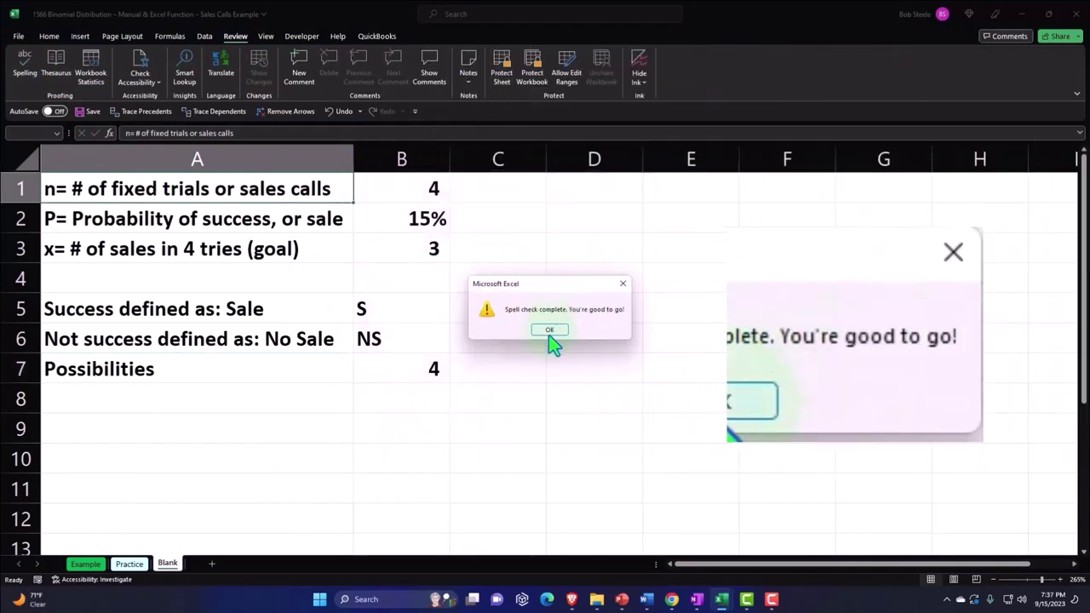
click(549, 331)
click(549, 344)
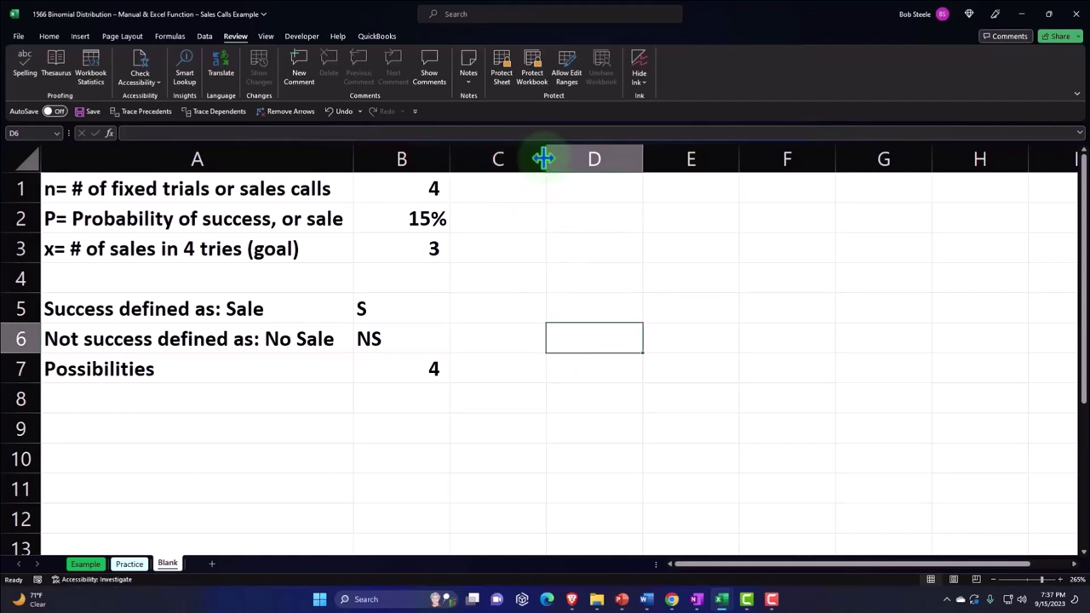
Narrow columns B and C and enter the heading 'Possibilities' in D1
drag(543, 158, 481, 162)
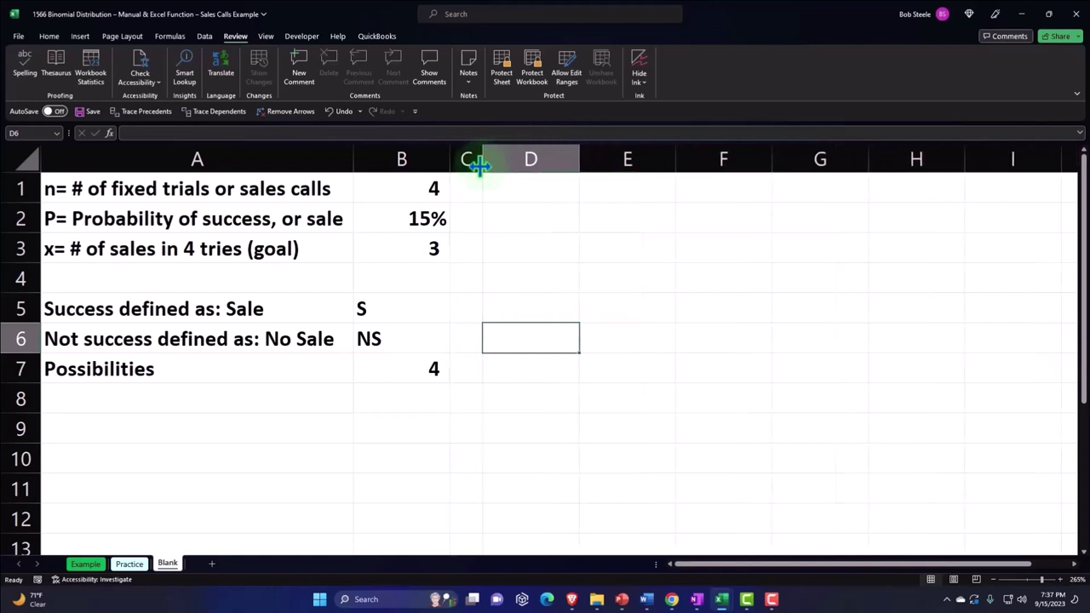
drag(449, 160, 413, 167)
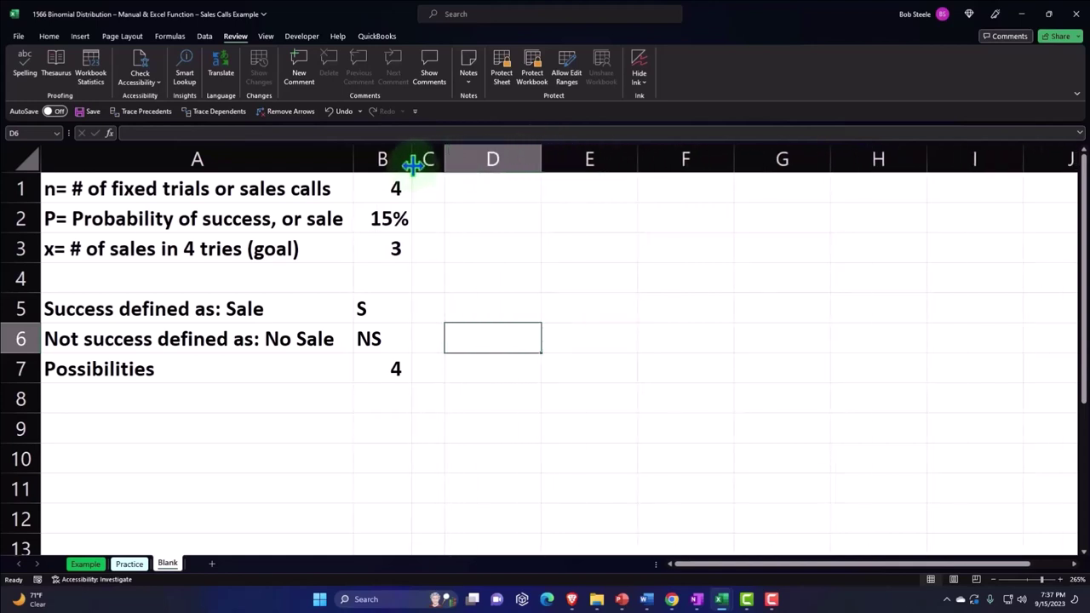
click(477, 189)
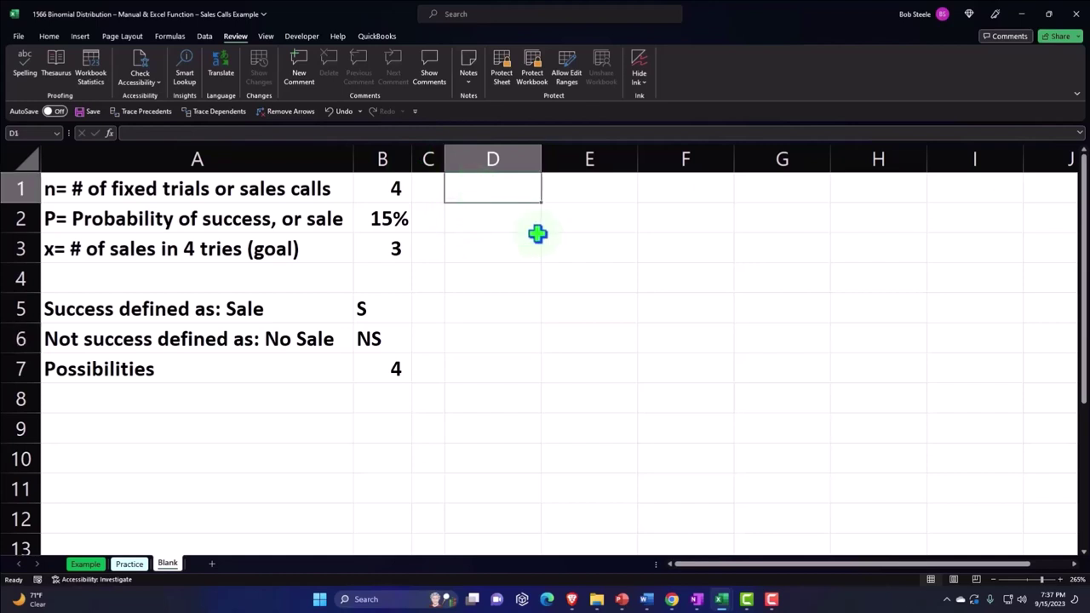
text(Pos)
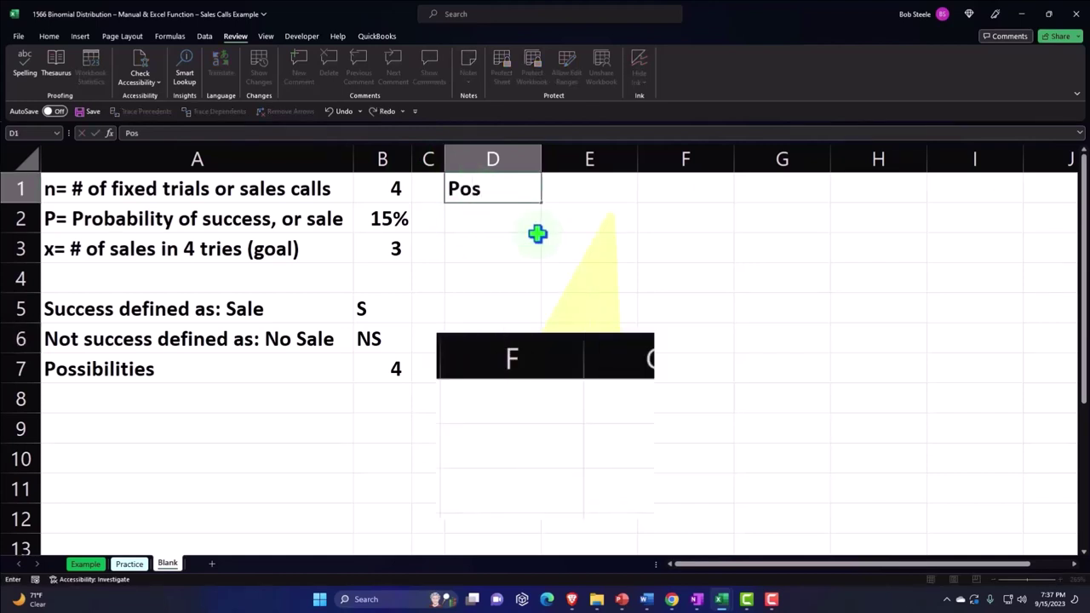
text(si)
text(bilitei)
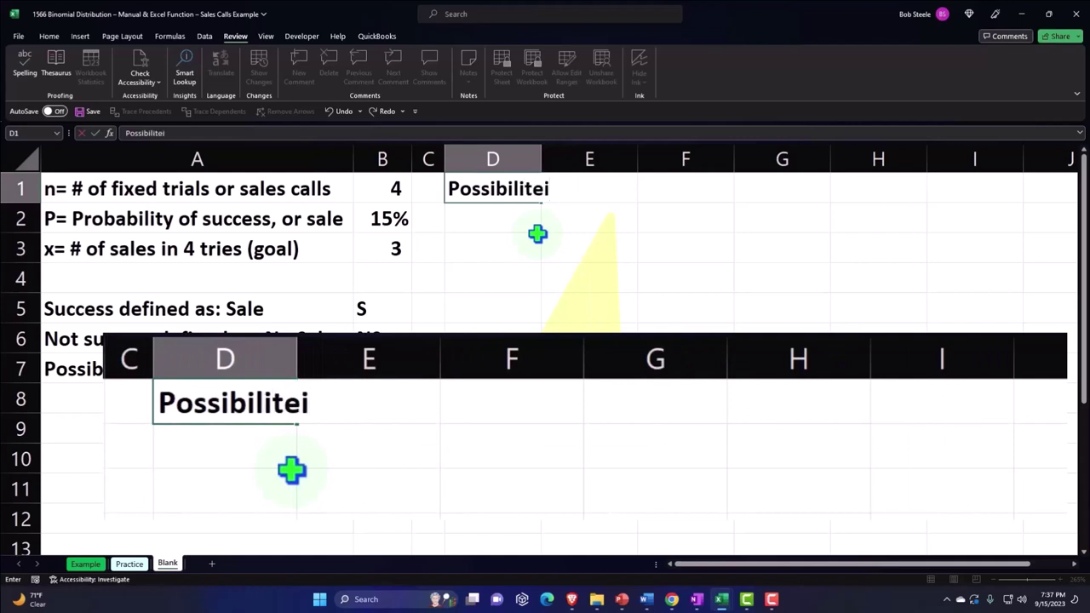
key(BackSpace)
key(BackSpace)
text(ies)
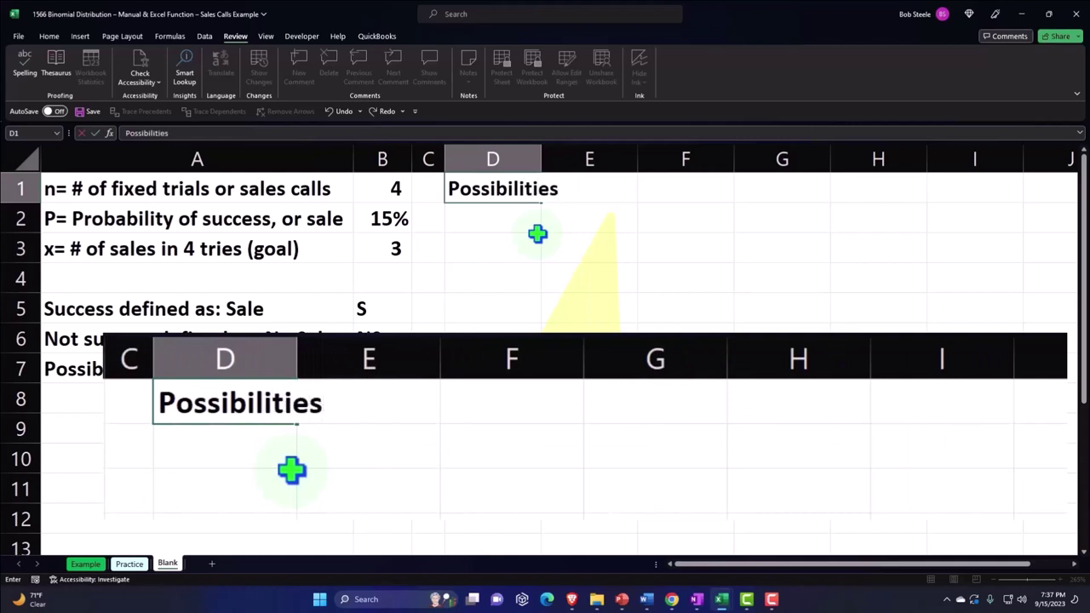
key(Tab)
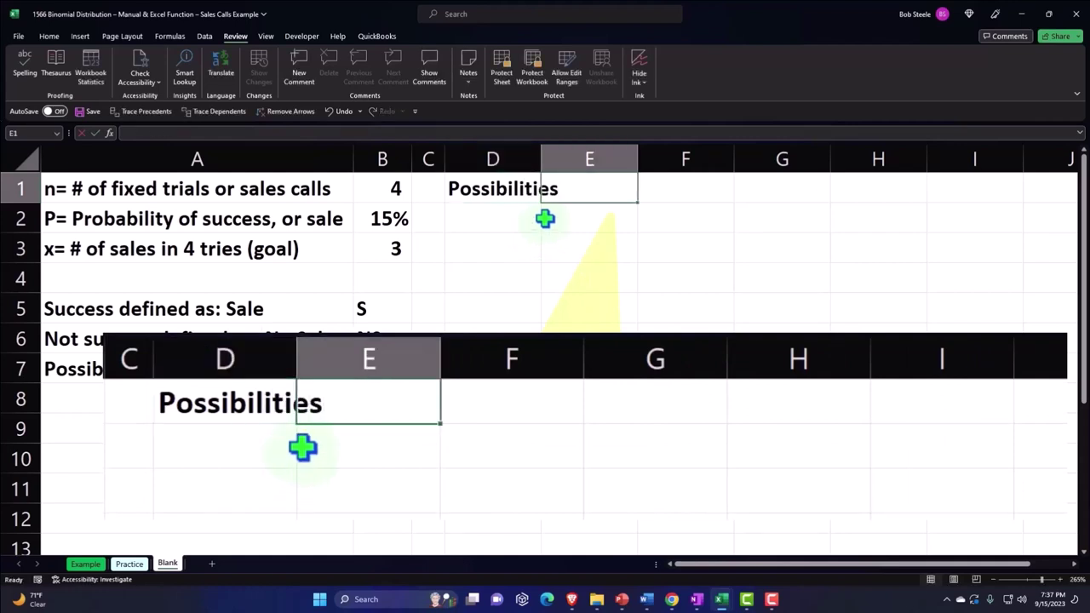
Widen column D to fit the heading and enter 1, 2, 3, 4 across E1:H1
drag(541, 160, 575, 159)
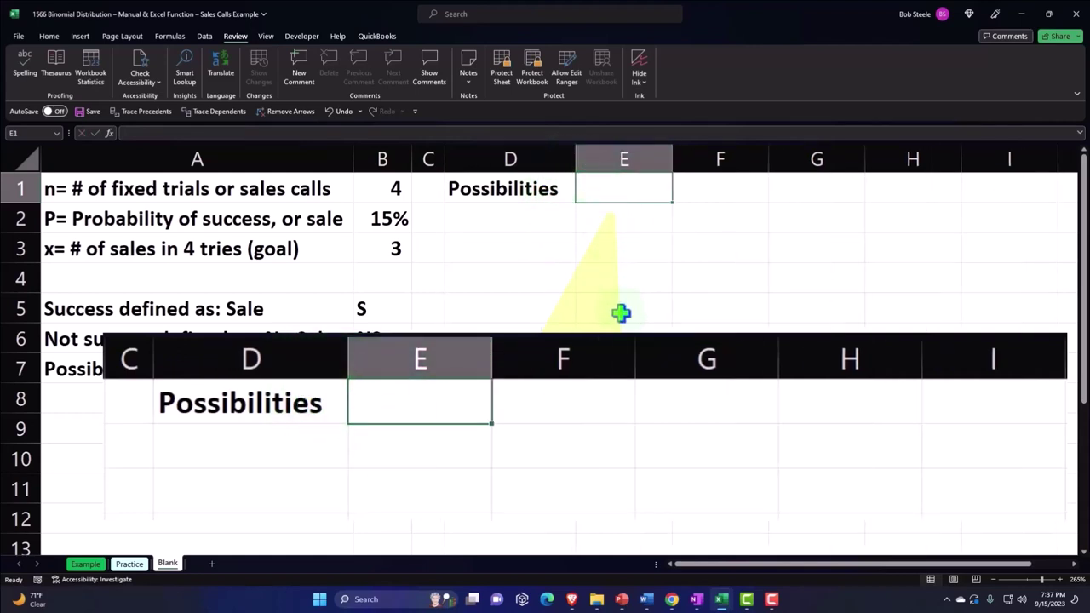
text(1)
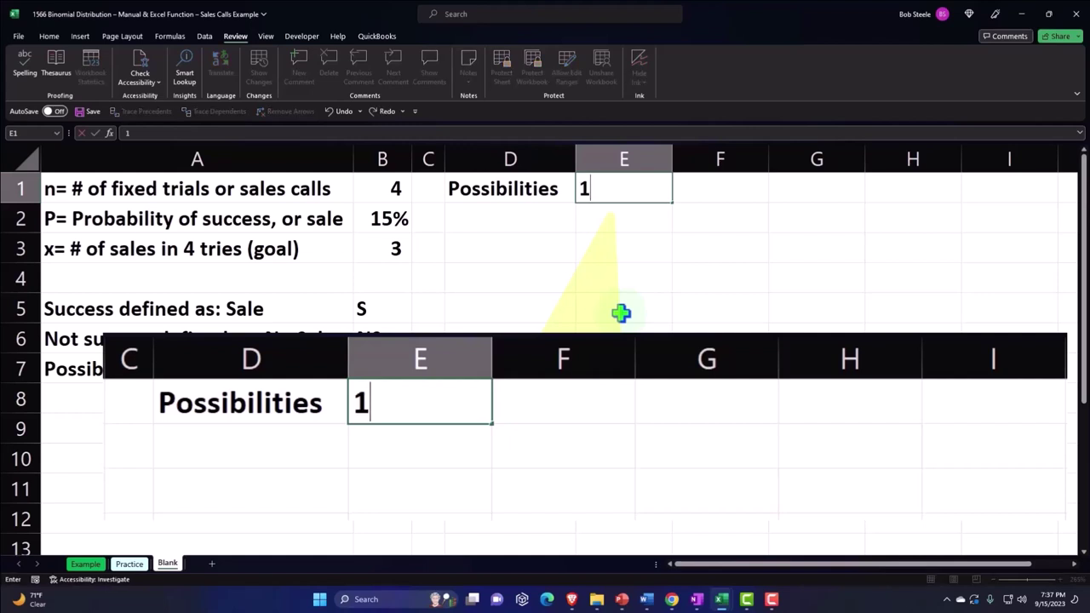
key(Tab)
text(2)
key(Tab)
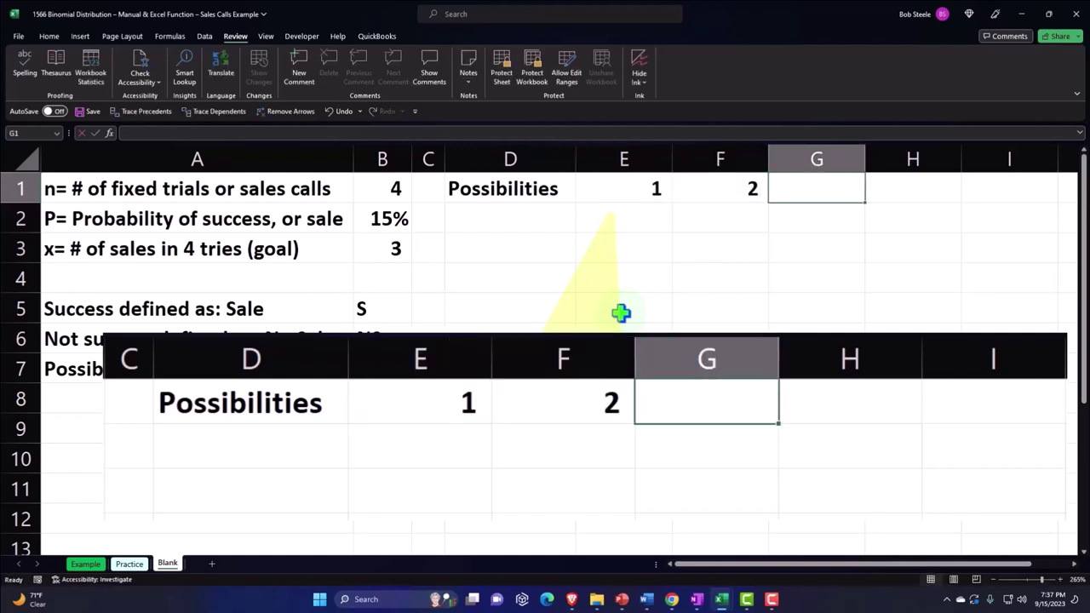
text(3)
key(Tab)
text(4)
key(Tab)
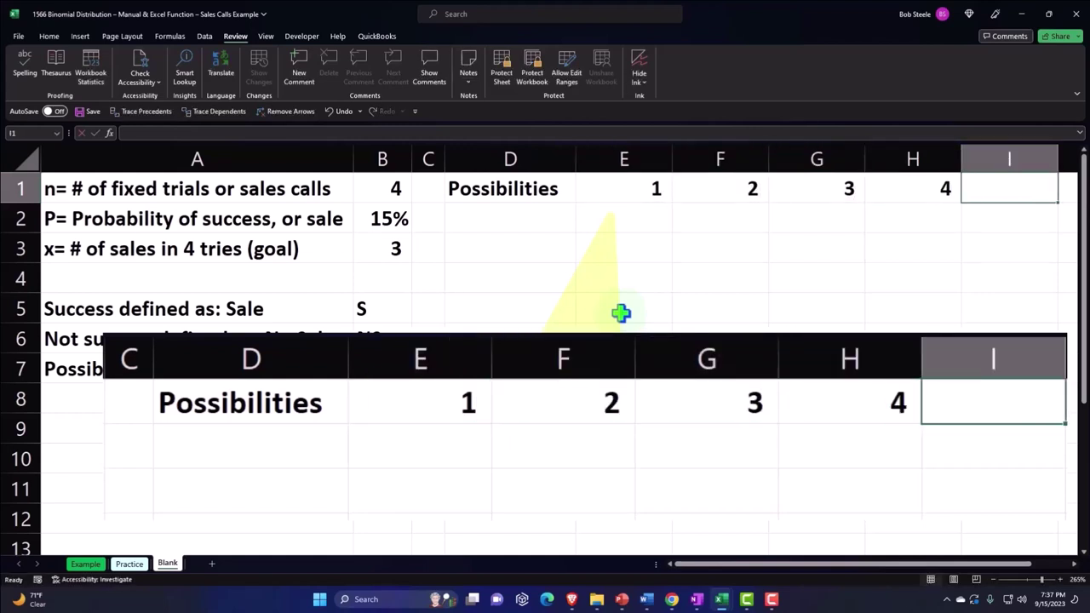
key(Left)
key(Left)
key(Left)
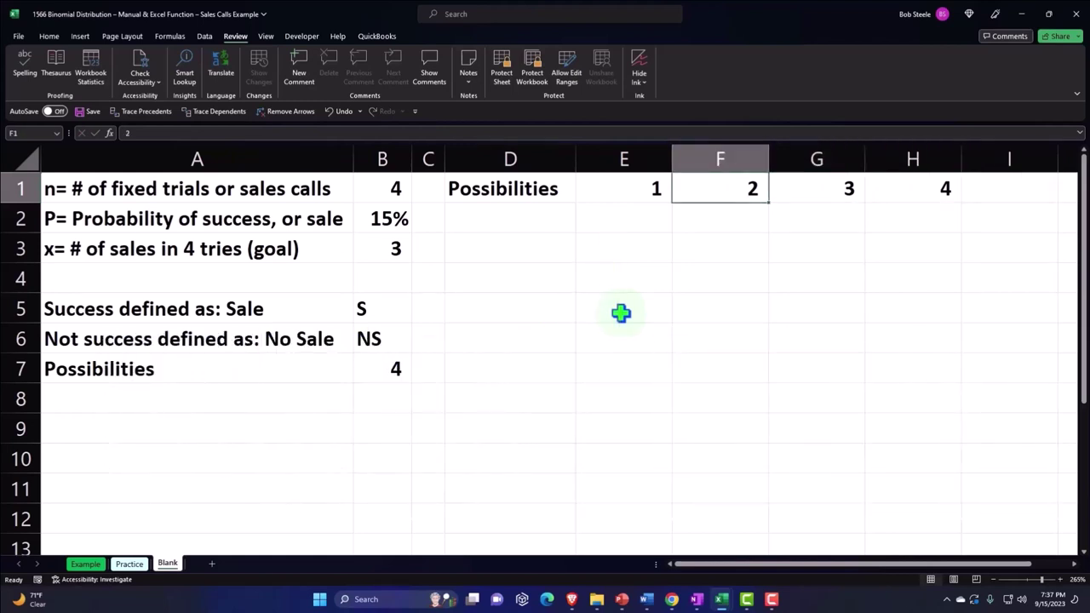
key(Left)
key(Left)
key(Down)
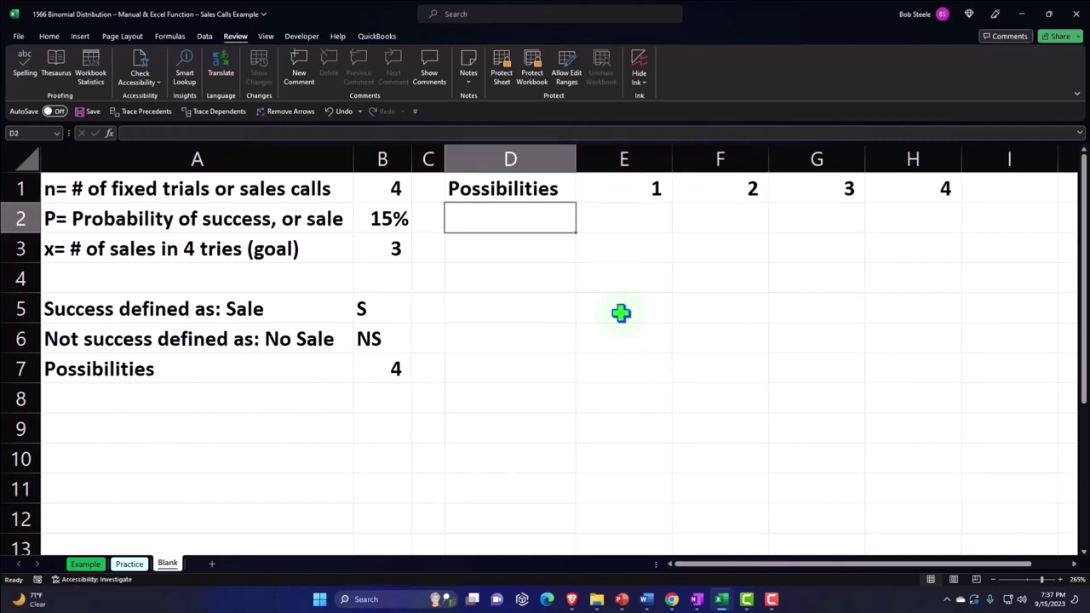
Enter the labels P1, P2, P3 and P4 down D2:D5, then check the formula in B7
text(p)
key(BackSpace)
key(BackSpace)
text(P)
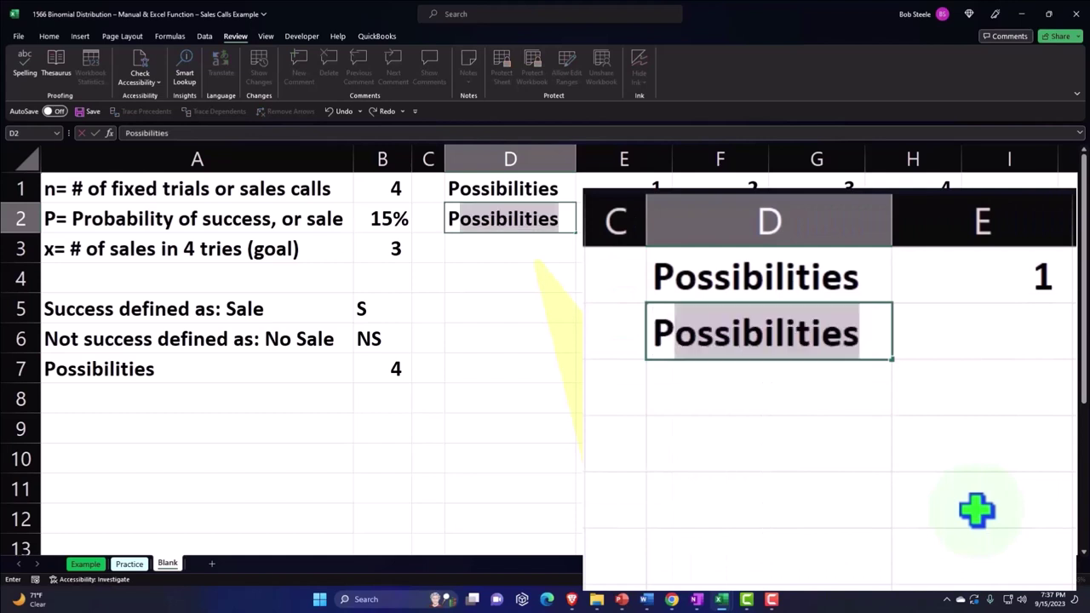
text(1)
key(Return)
text(P)
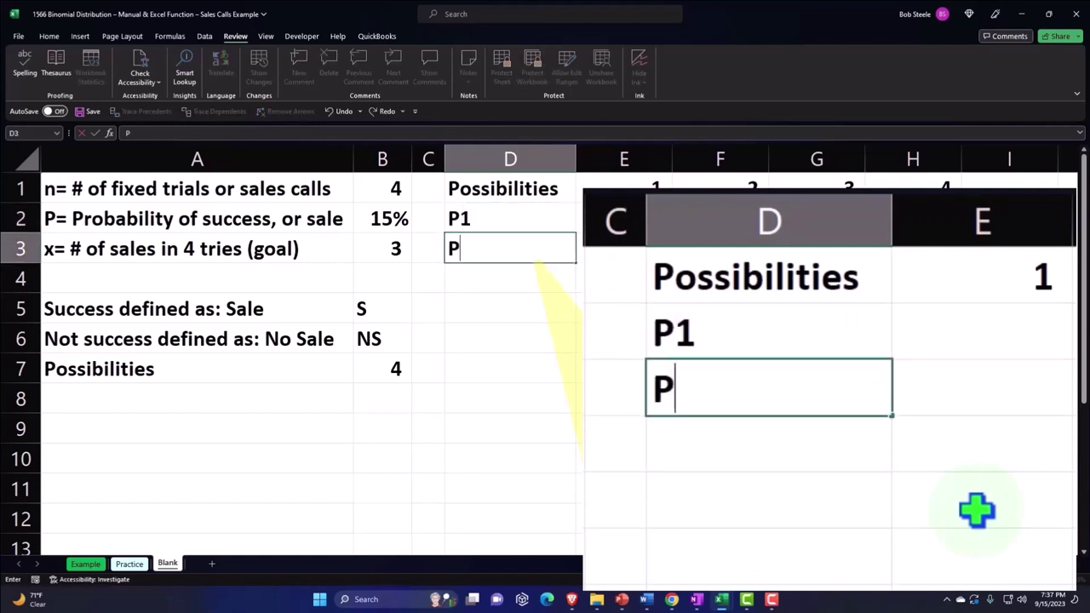
text(2)
key(Return)
text(P)
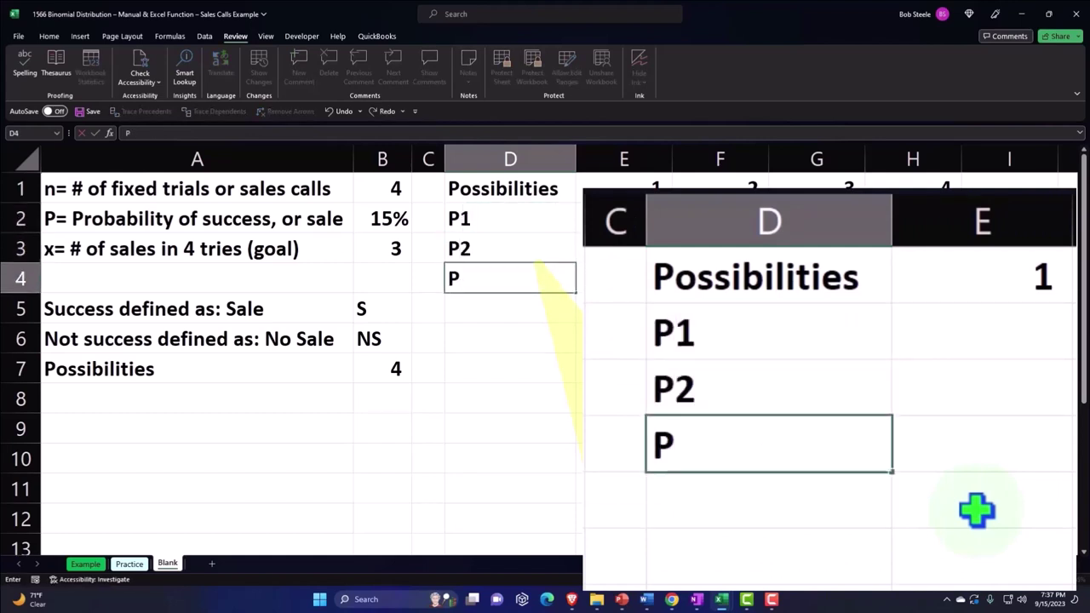
text(3)
key(Return)
text(P)
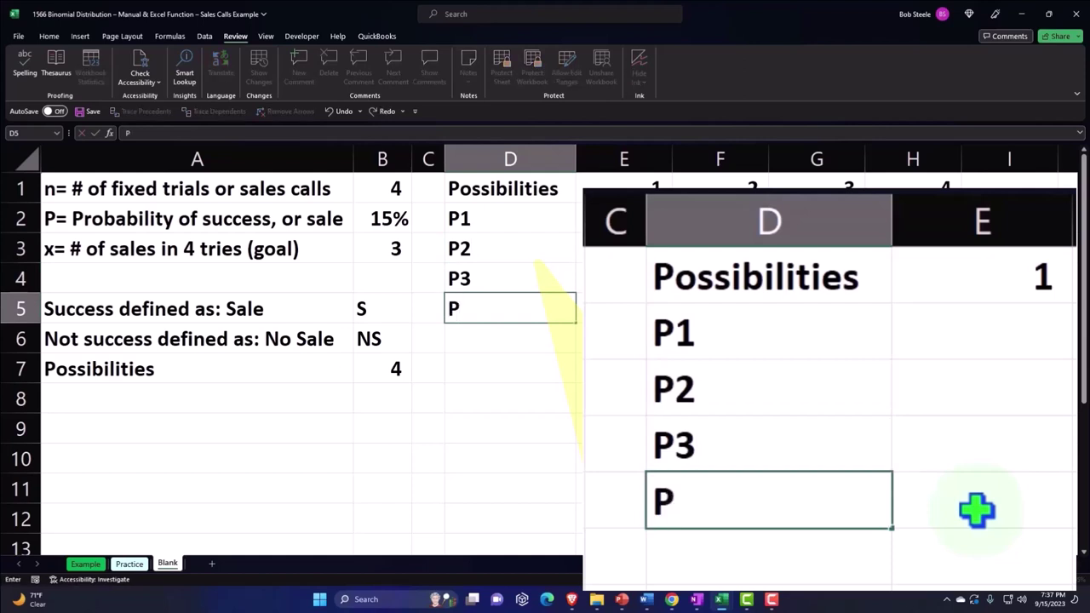
text(4)
key(Return)
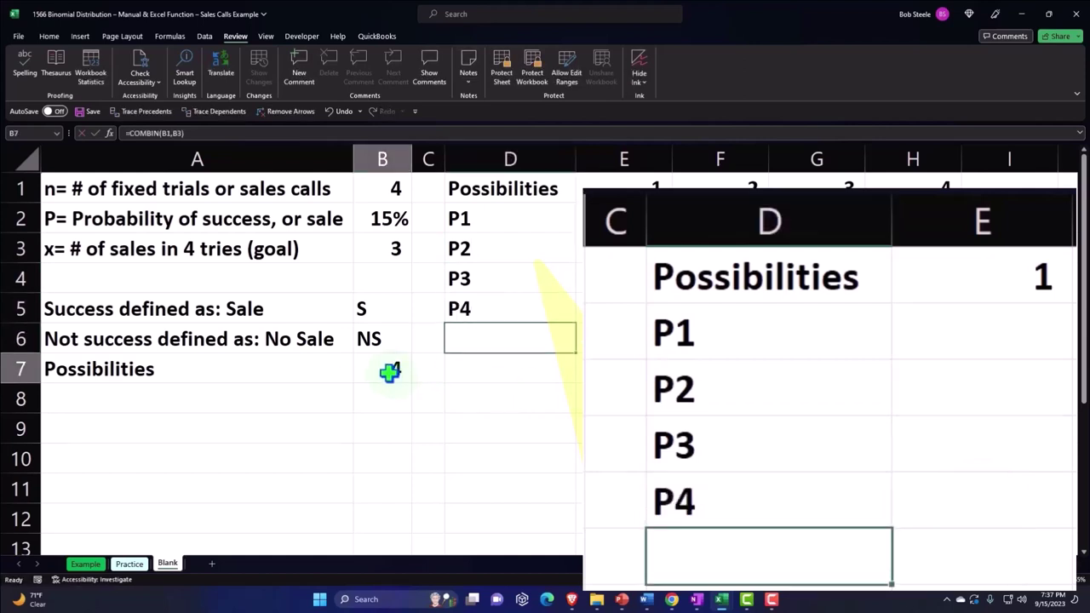
click(390, 370)
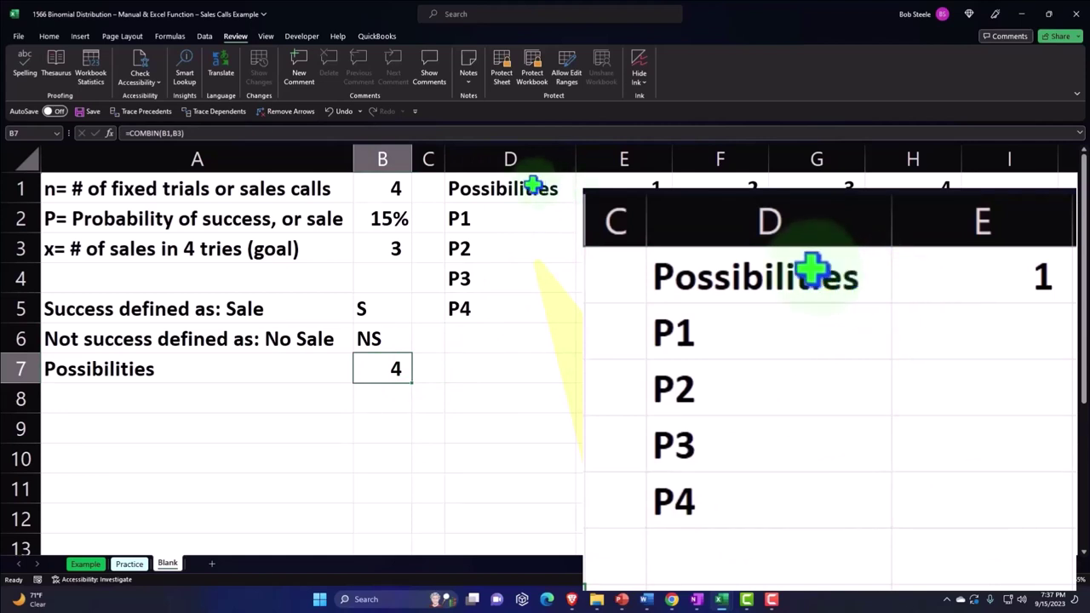
Fill the header row D1:H1 with black and centre the numbers 1–4 in E1:H1
drag(531, 182, 907, 173)
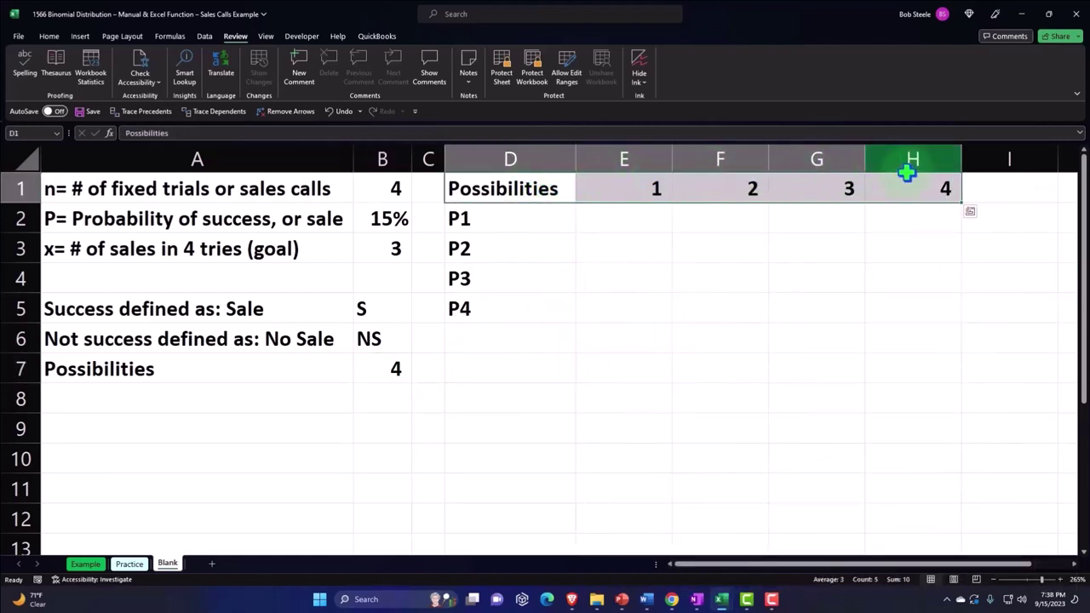
click(49, 36)
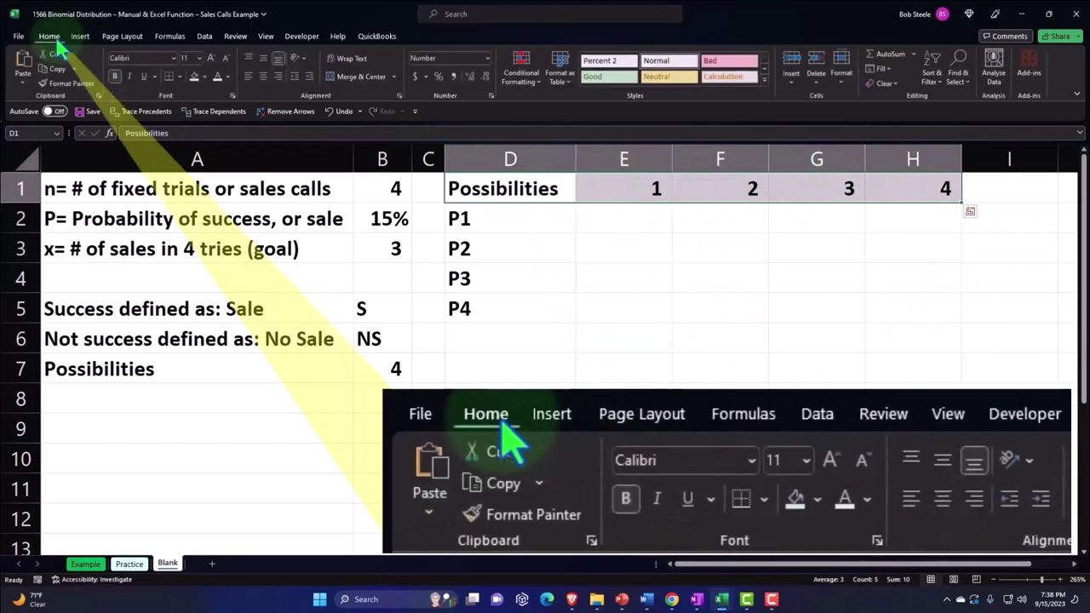
click(204, 77)
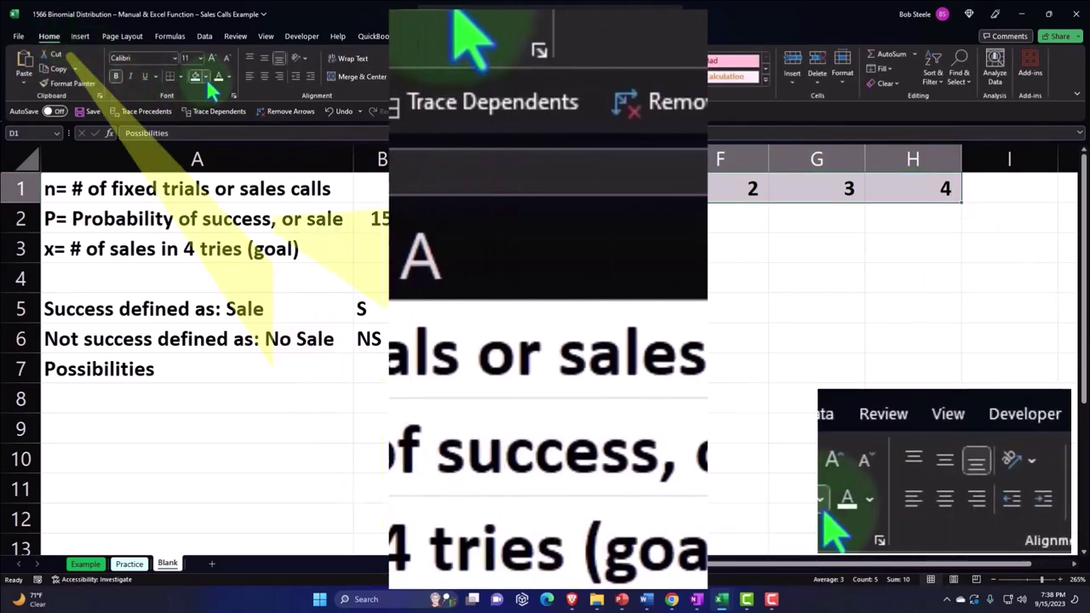
click(203, 107)
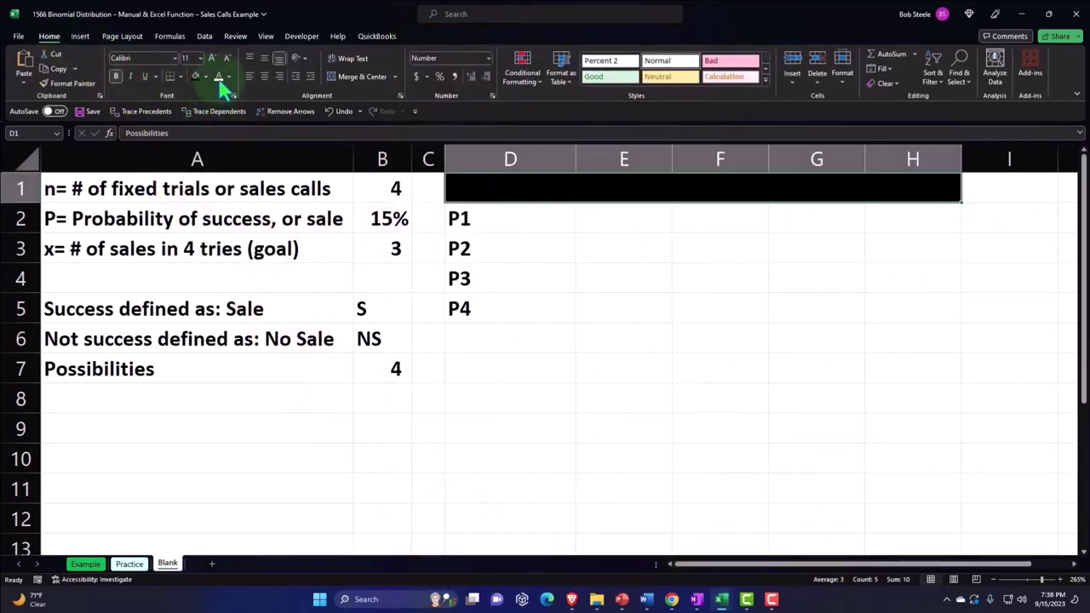
drag(647, 189, 901, 191)
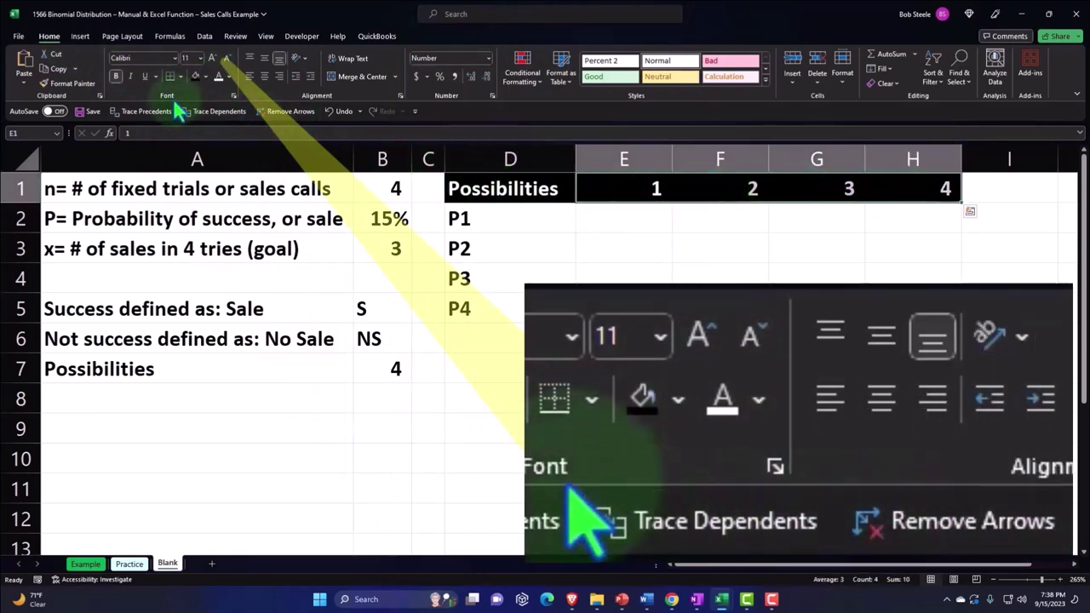
click(264, 76)
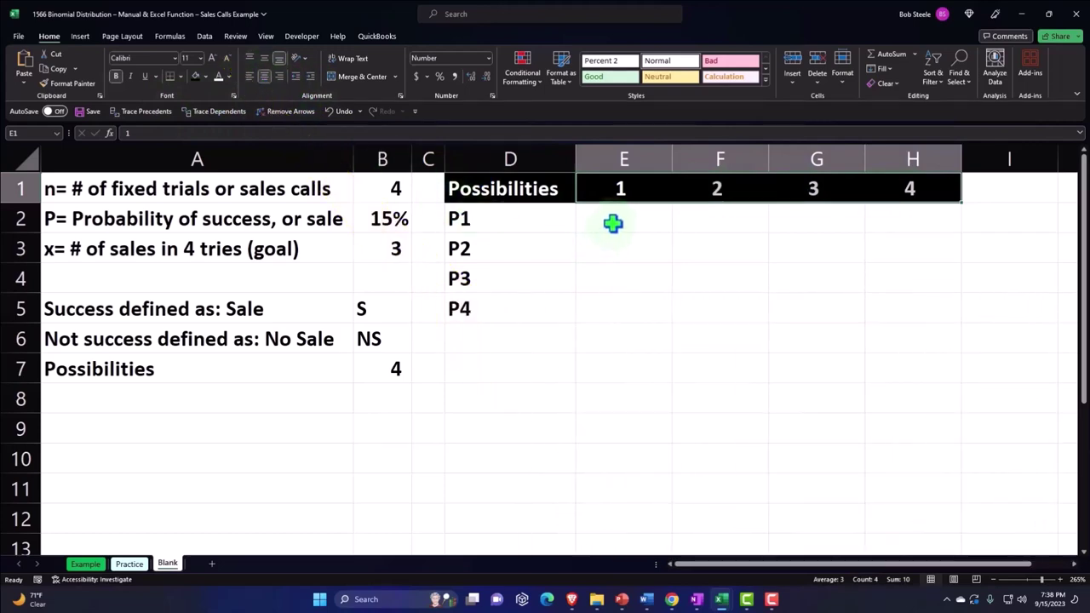
Give the P1–P4 labels in D2:D5 a black fill with white text
click(613, 223)
drag(507, 246, 506, 302)
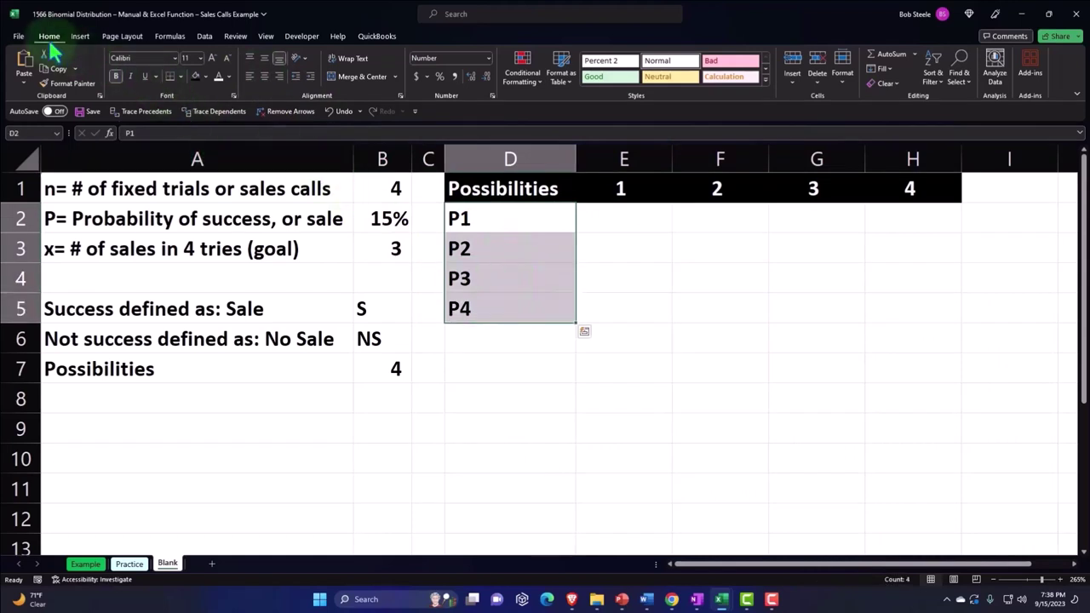
click(195, 77)
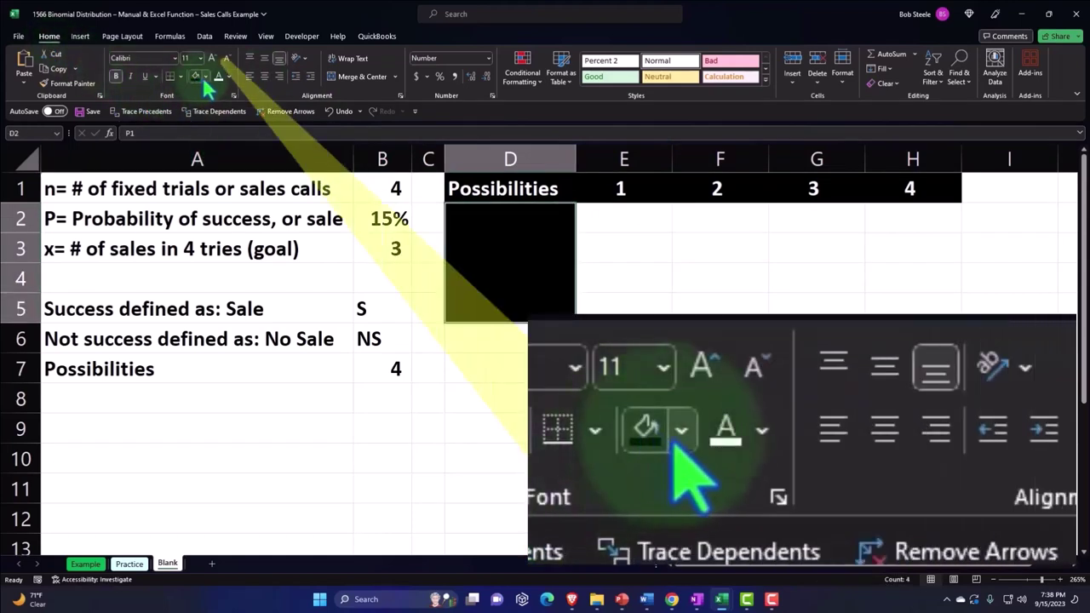
click(218, 75)
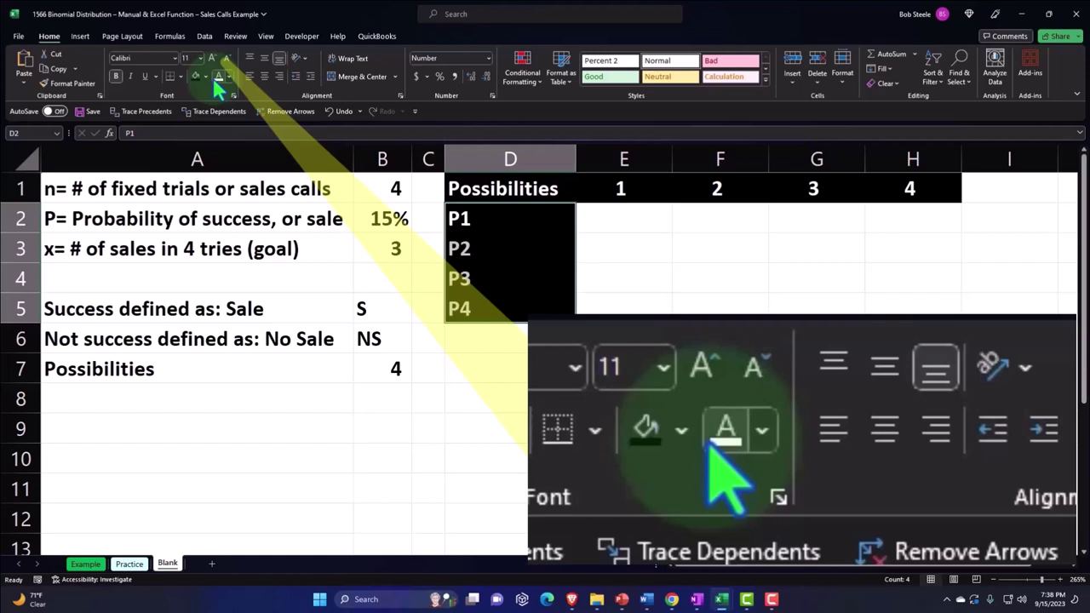
click(620, 271)
click(624, 223)
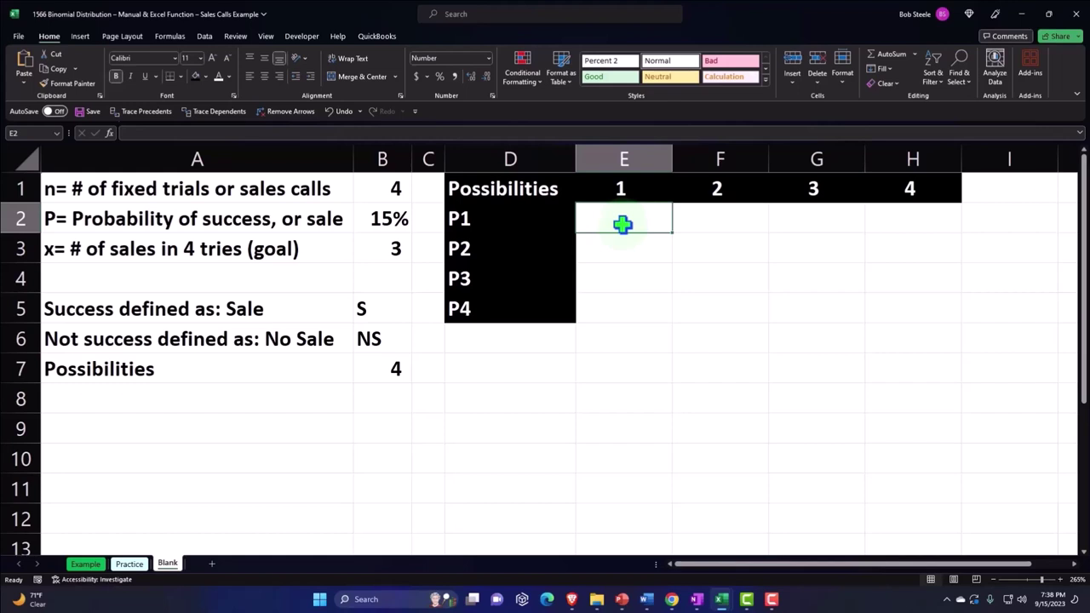
click(404, 218)
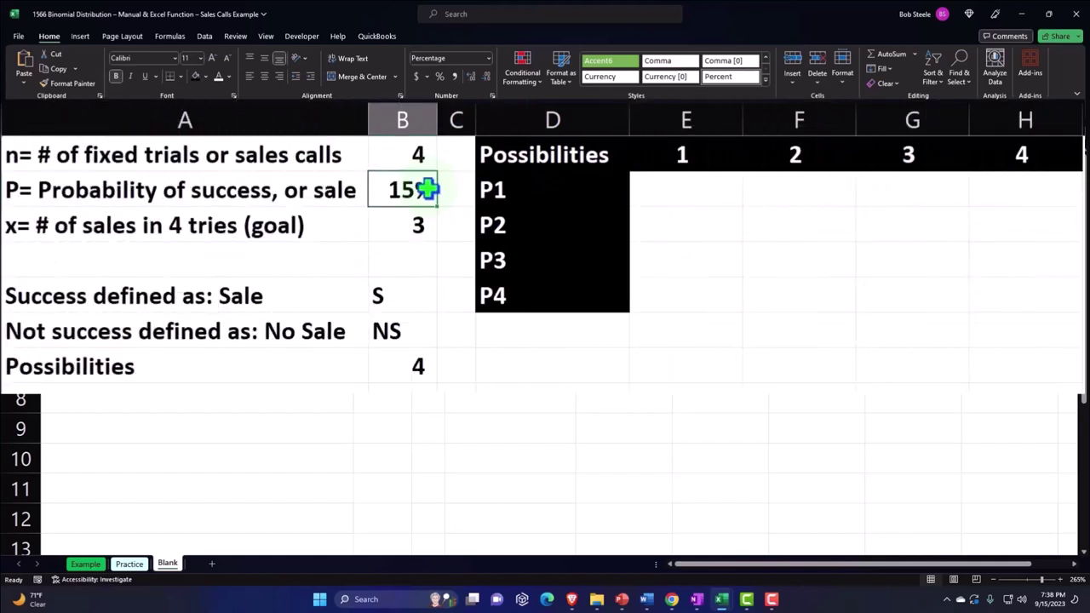
click(417, 226)
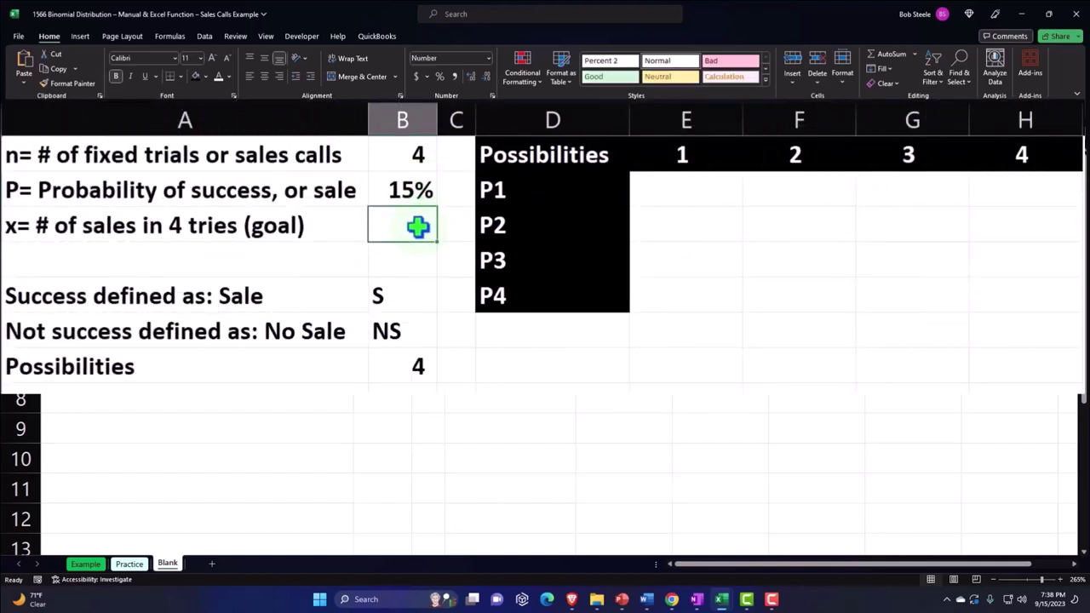
text(3)
click(407, 153)
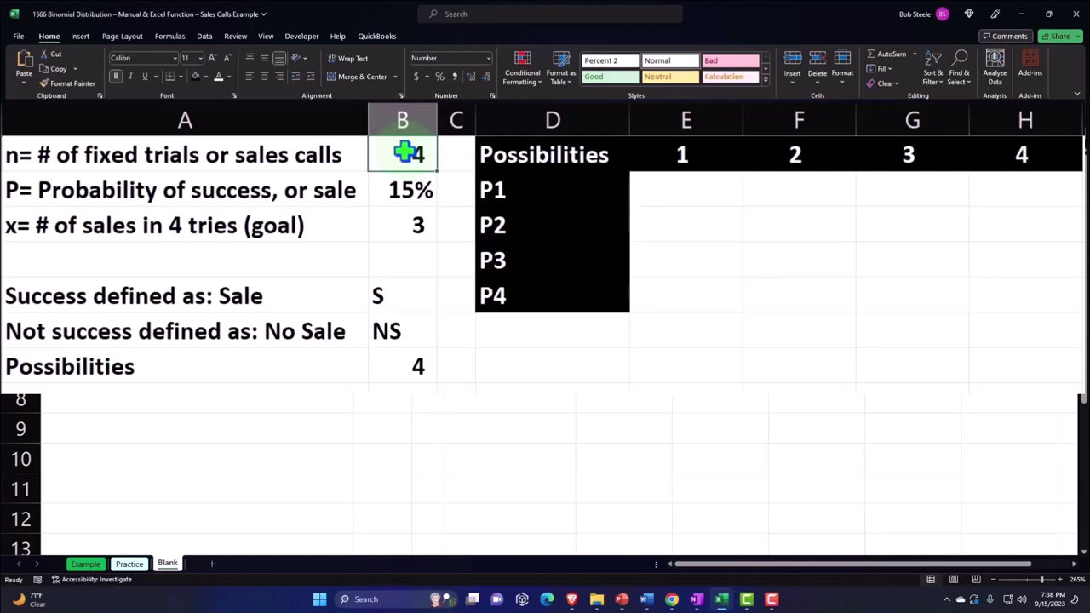
click(671, 181)
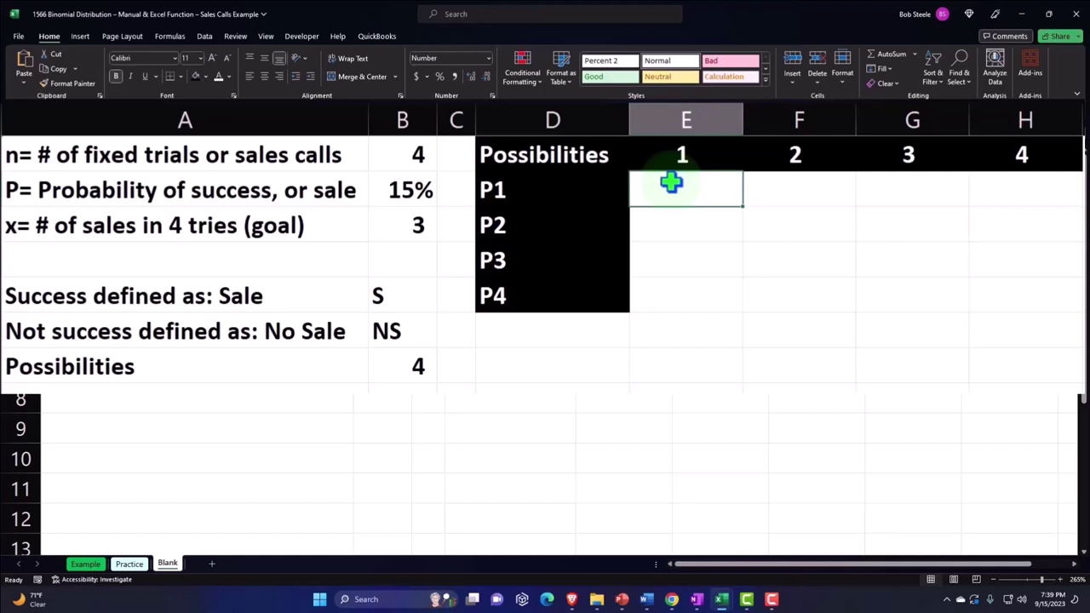
Link E2 and F3 to the No Sale code in B6 so they show NS
text(=)
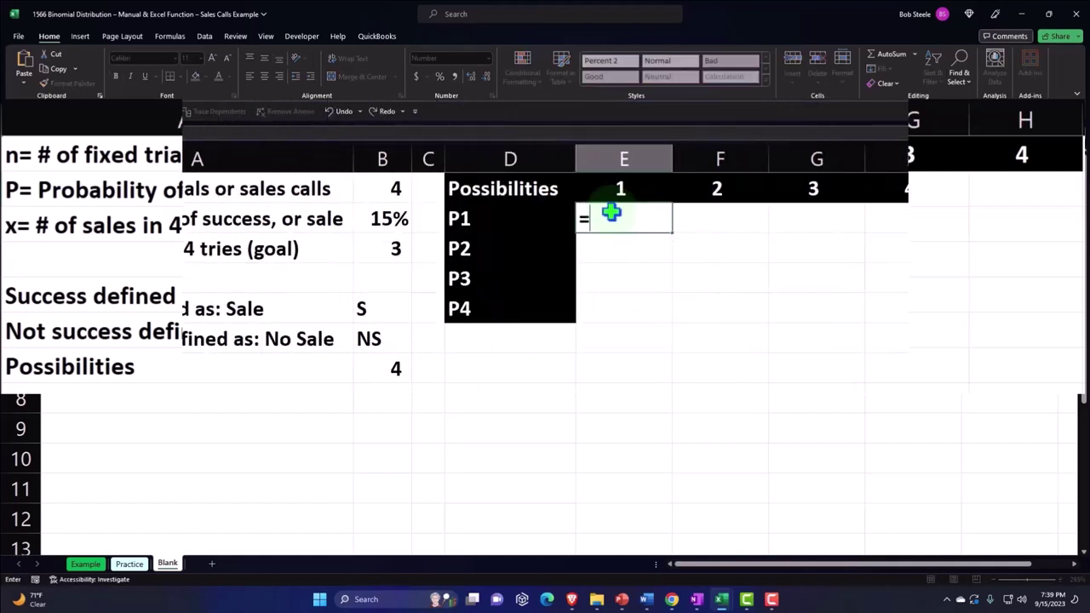
key(Left)
key(Left)
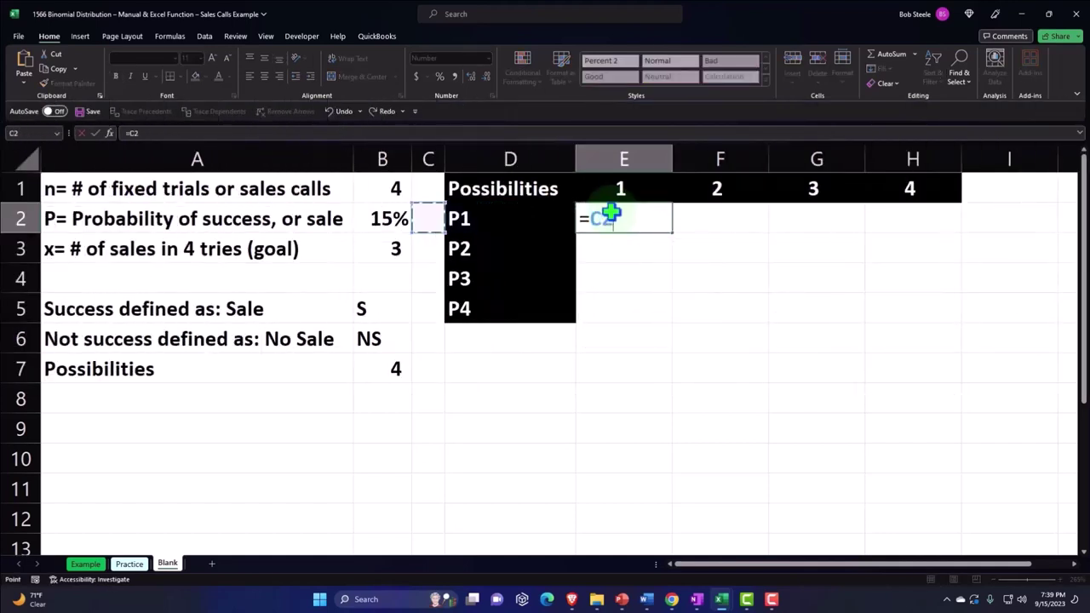
key(Left)
key(Down)
key(Down)
key(Down)
key(Down)
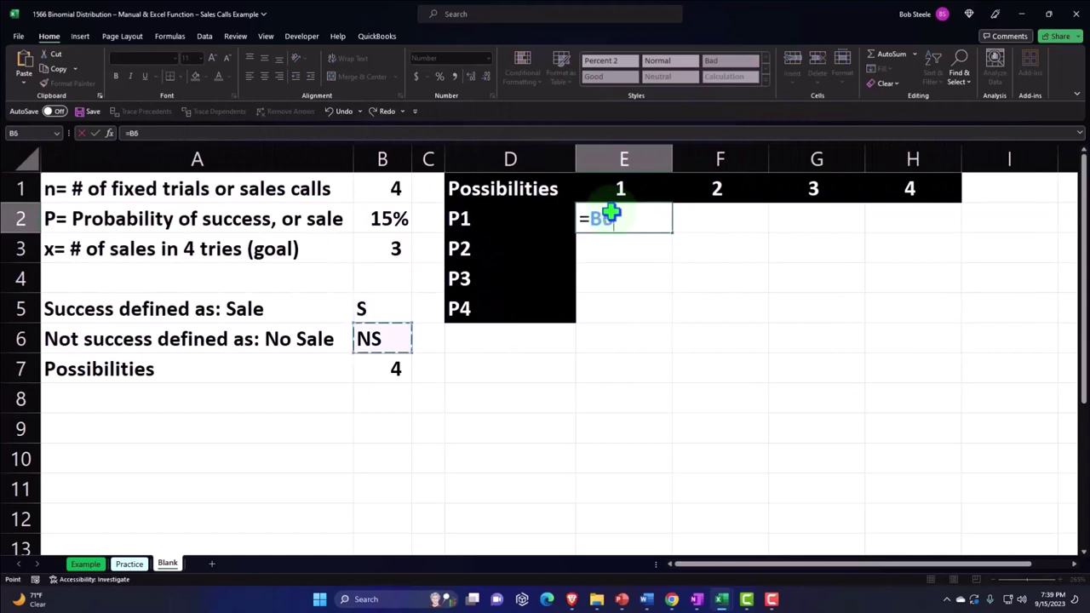
key(Return)
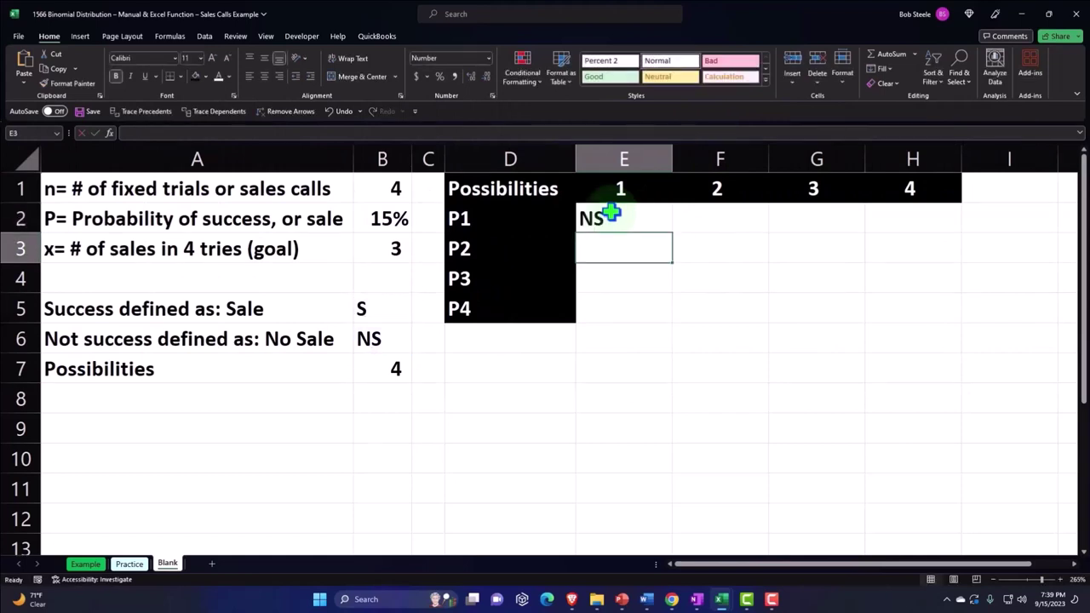
key(Right)
text(=)
key(Left)
key(Left)
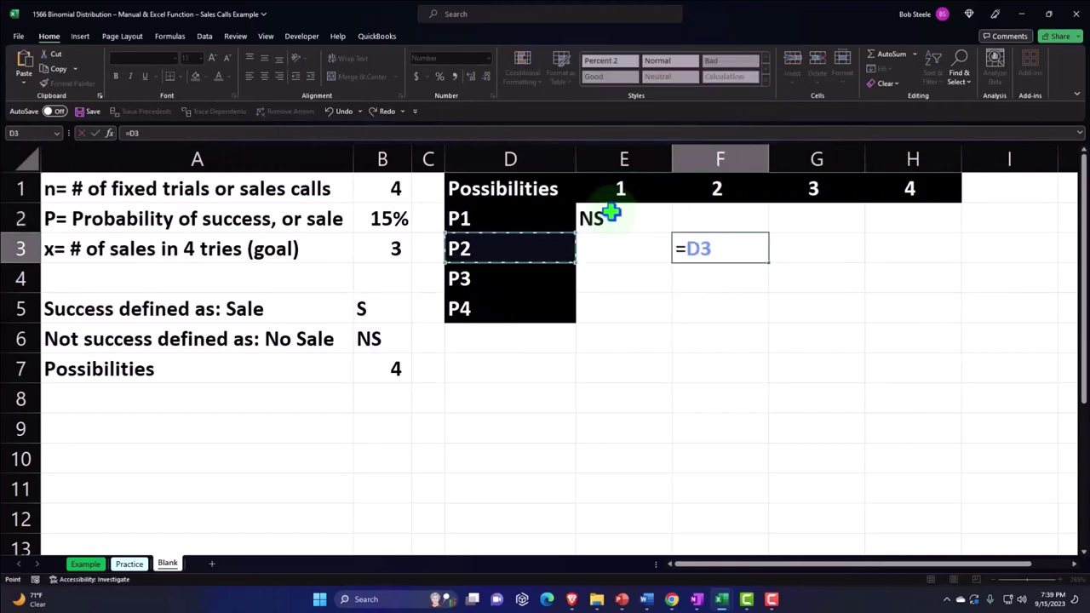
key(Left)
key(Left)
key(Down)
key(Down)
key(Down)
key(Return)
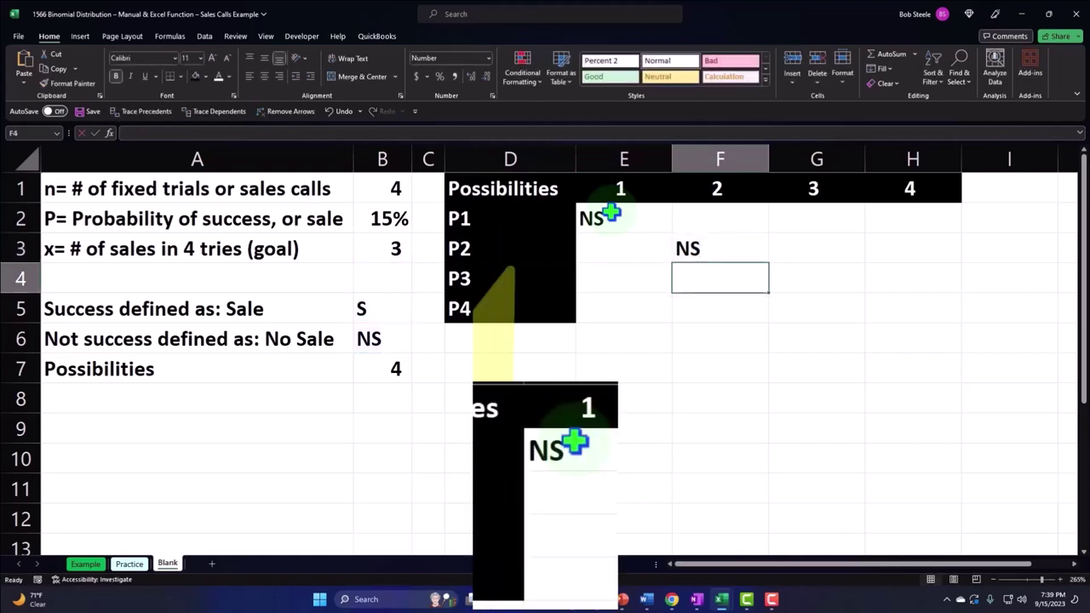
Link G4 and H5 to B6 as well, completing the NS diagonal
key(Right)
text(=)
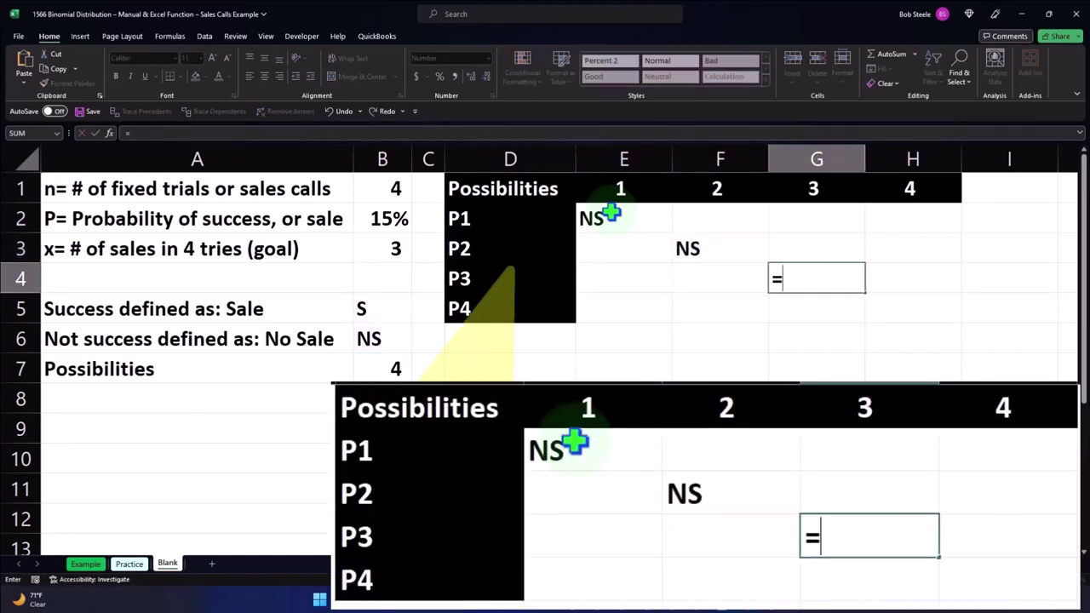
key(Left)
key(Left)
key(Left)
key(Left)
key(Left)
key(Down)
key(Down)
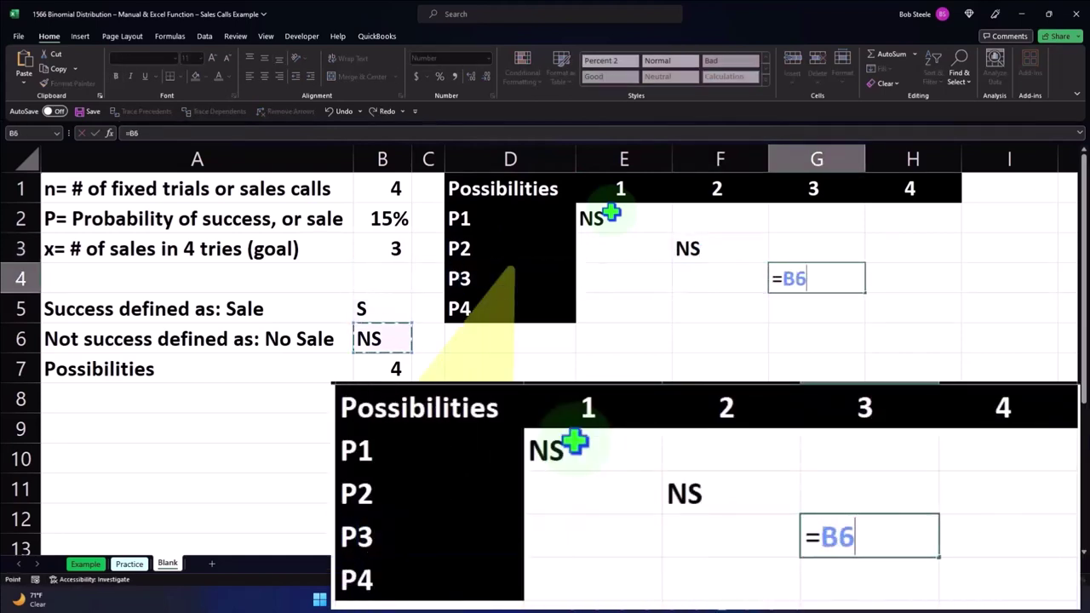
key(Return)
key(Right)
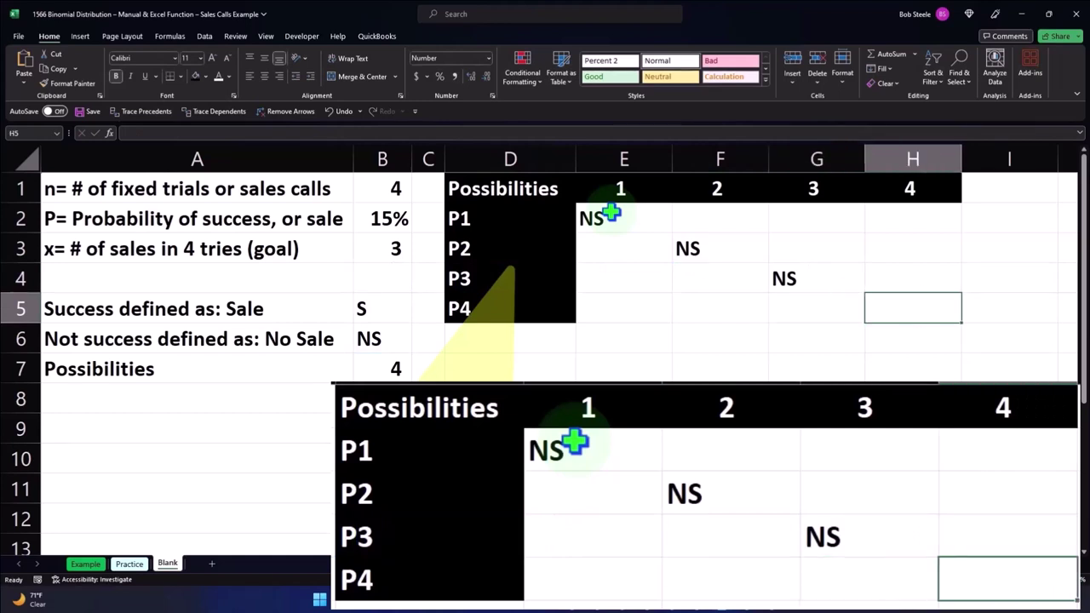
text(=)
key(Left)
key(Left)
key(Left)
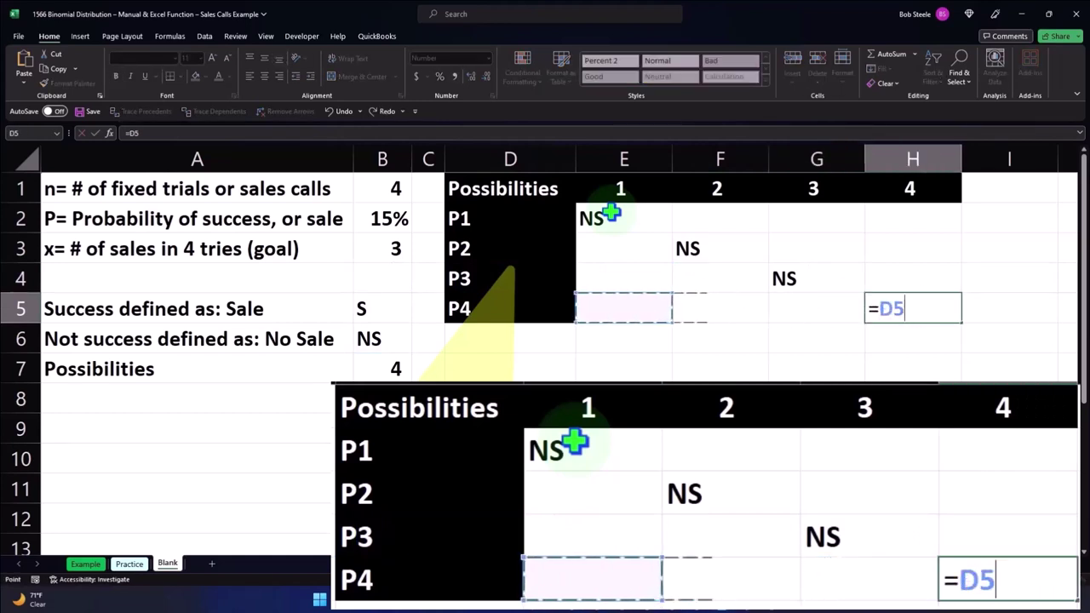
key(Left)
key(Left)
key(Left)
key(Down)
key(Return)
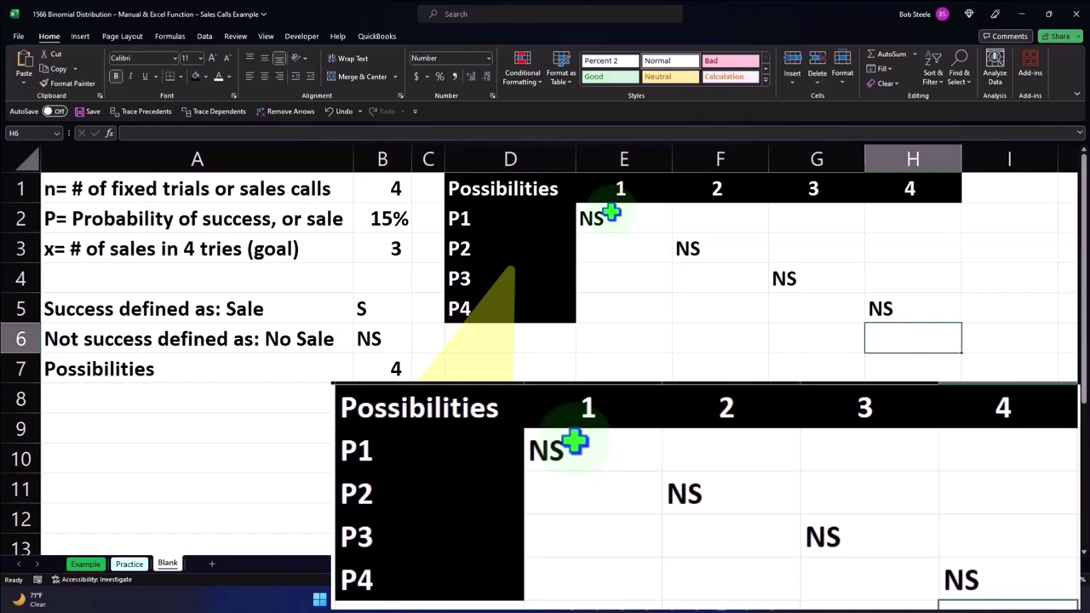
click(376, 230)
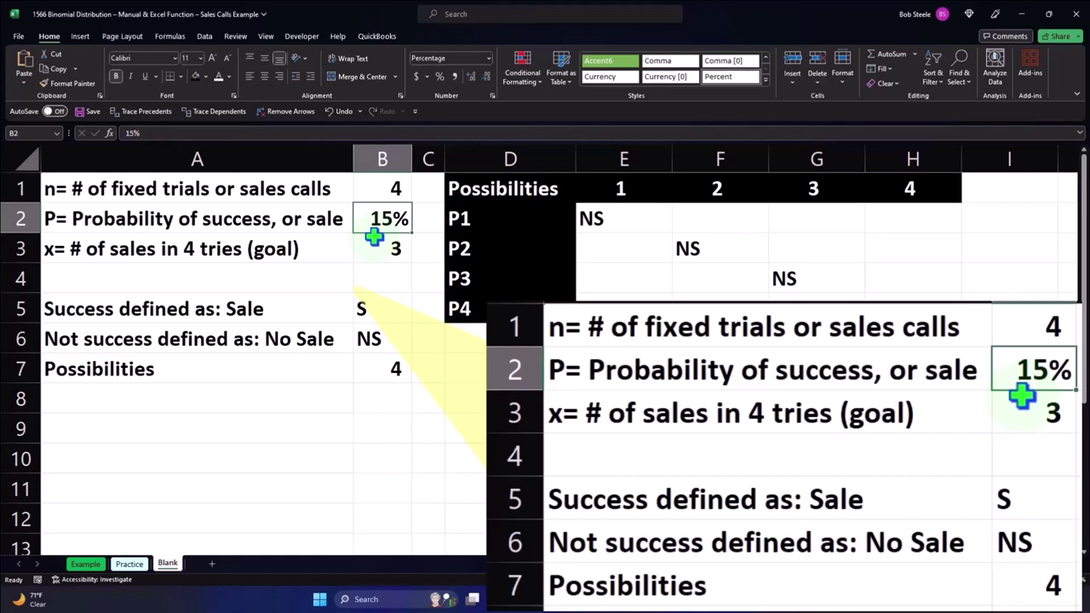
Review the 15% probability, the 3-sales goal and the diagonal NS cells of the grid
click(373, 243)
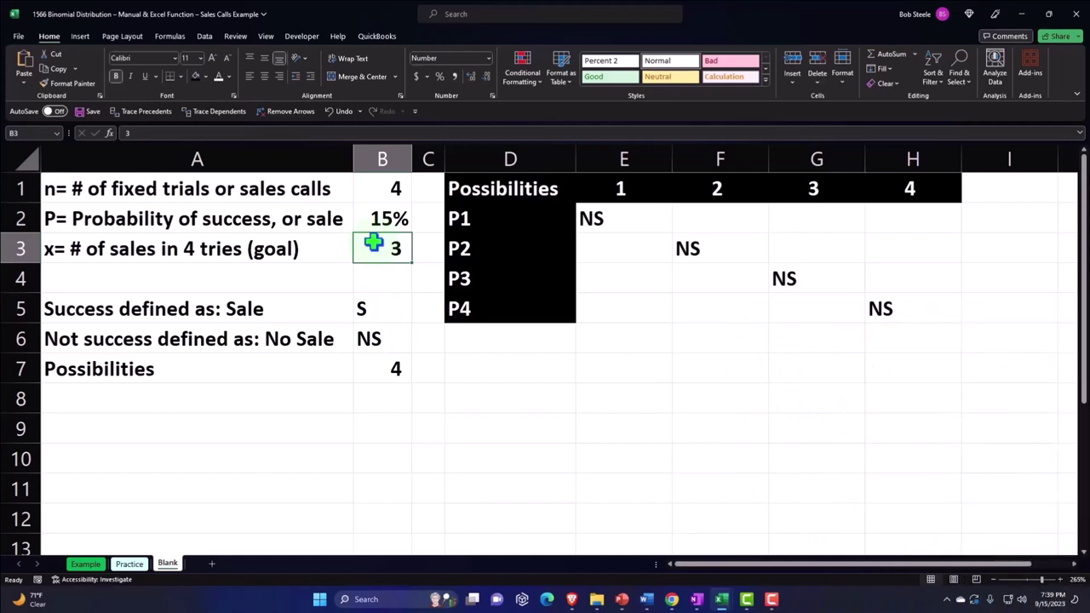
key(Right)
key(Right)
key(Right)
key(Up)
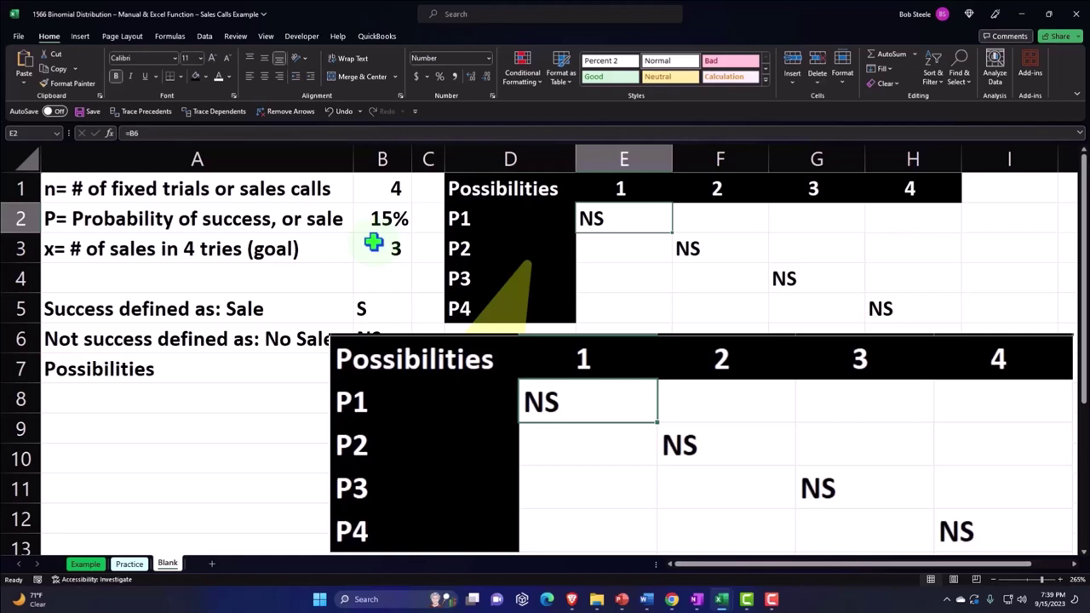
key(Down)
key(Down)
key(Down)
key(Up)
key(Up)
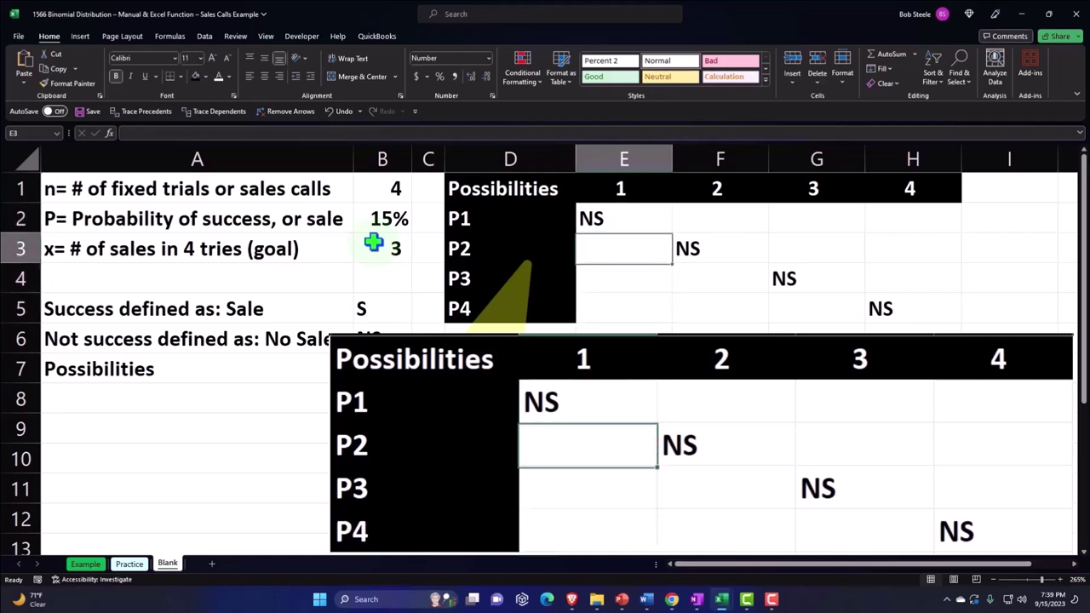
key(Up)
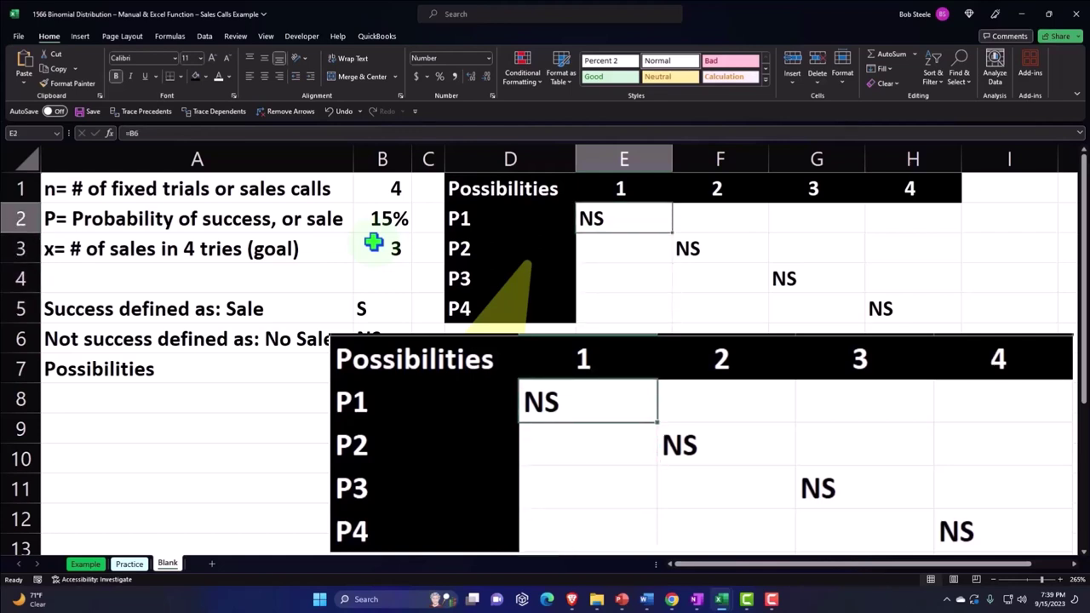
key(Right)
key(Down)
key(Right)
key(Down)
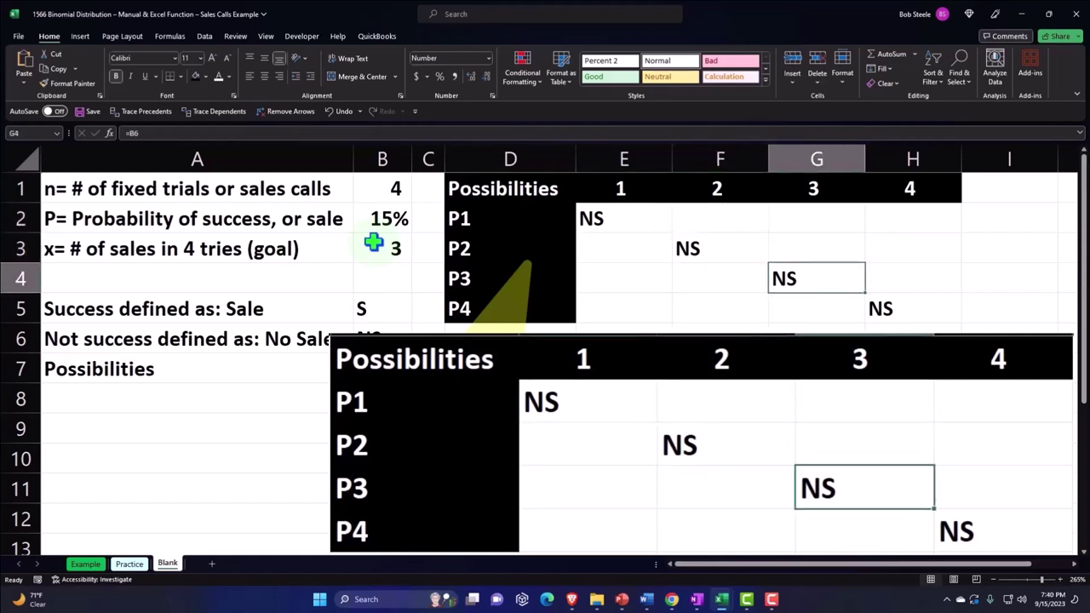
key(Right)
key(Down)
key(Up)
key(Up)
key(Left)
key(Left)
key(Up)
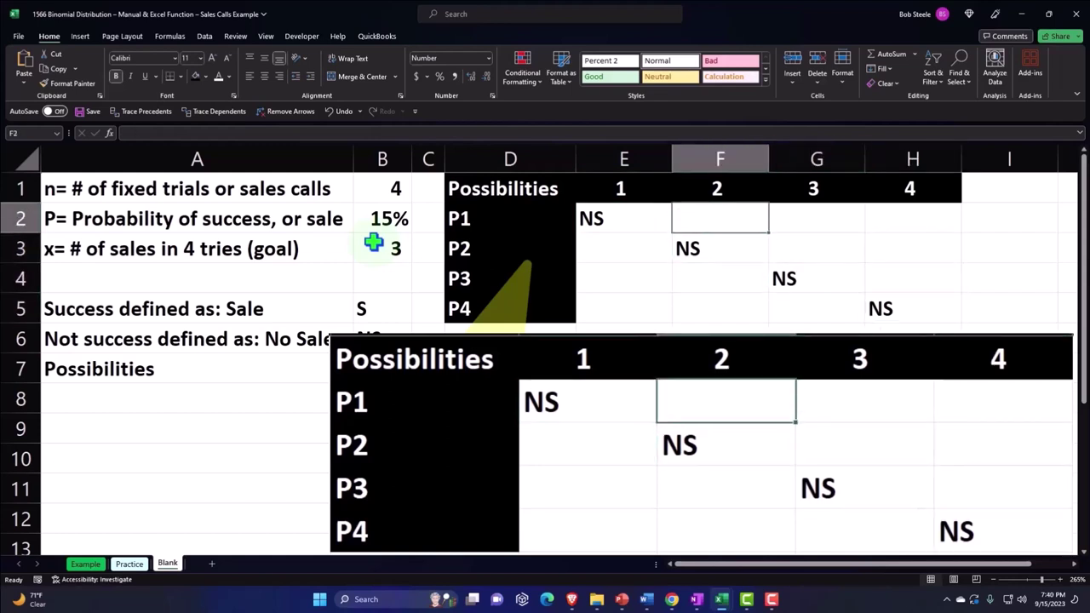
Link F2, G2 and H2 to the Sale code in B5 so row P1 shows S
text(=)
key(Left)
key(Left)
key(Left)
key(Left)
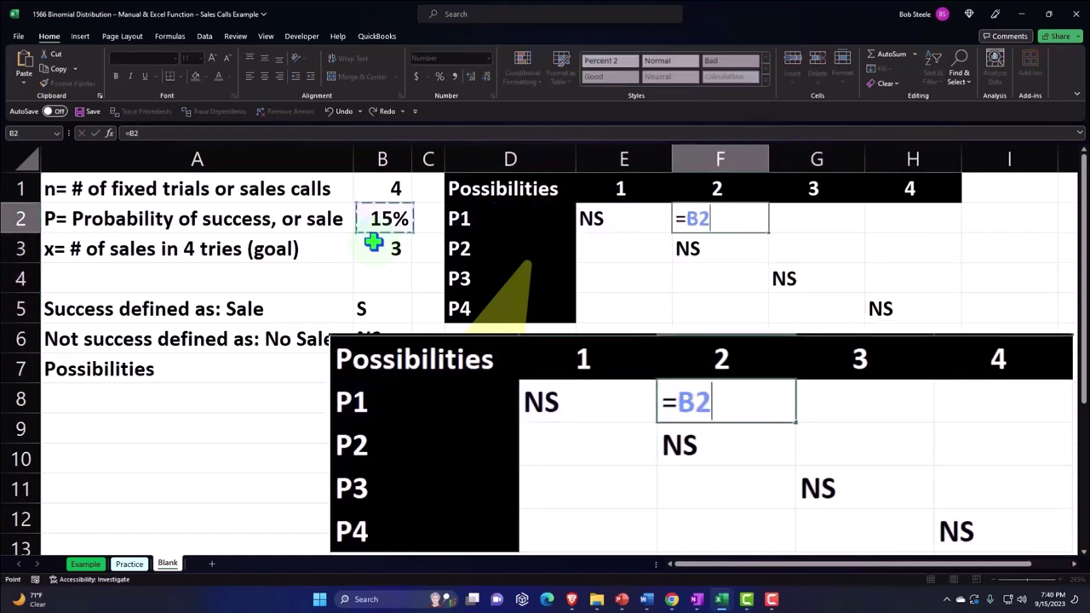
key(Down)
key(Down)
key(Down)
key(Tab)
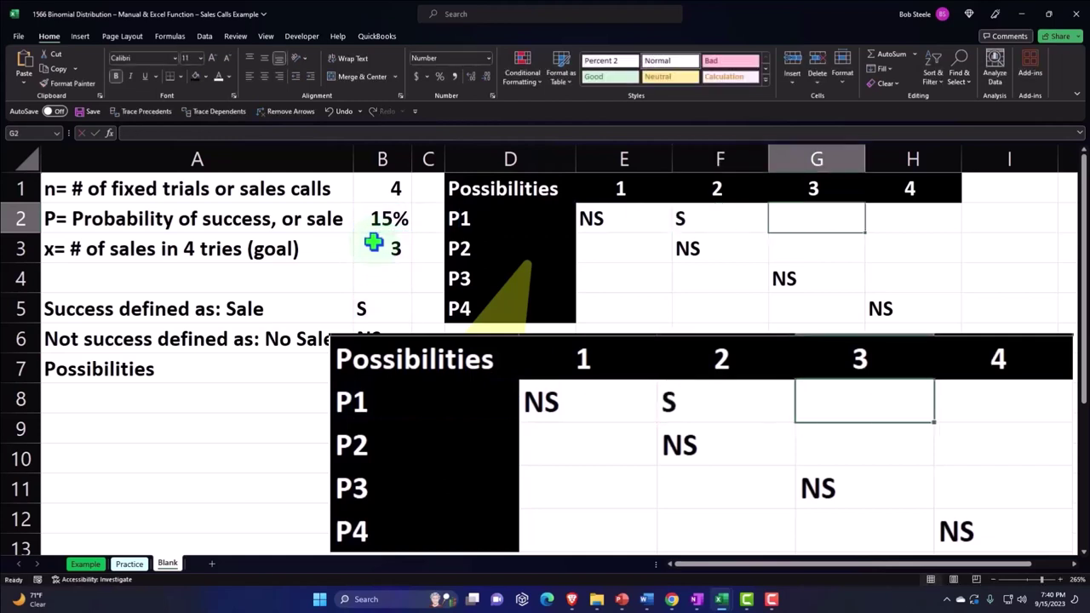
text(=)
key(Left)
key(Left)
key(Left)
key(Left)
key(Down)
key(Down)
key(Down)
key(Tab)
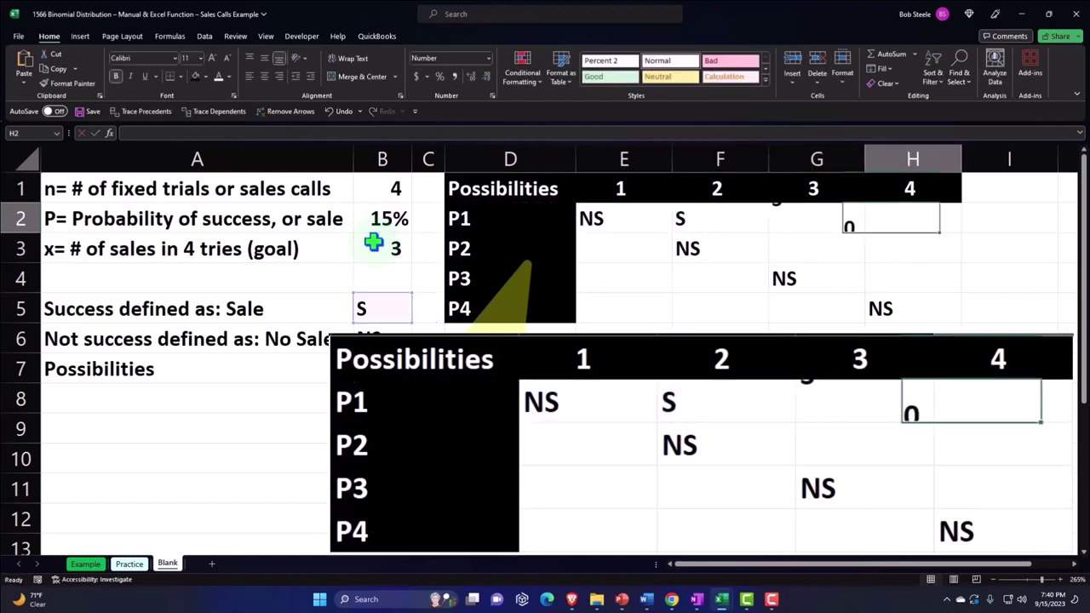
text(+)
key(Left)
key(Left)
key(Left)
key(Left)
key(Left)
key(Down)
key(Down)
key(Down)
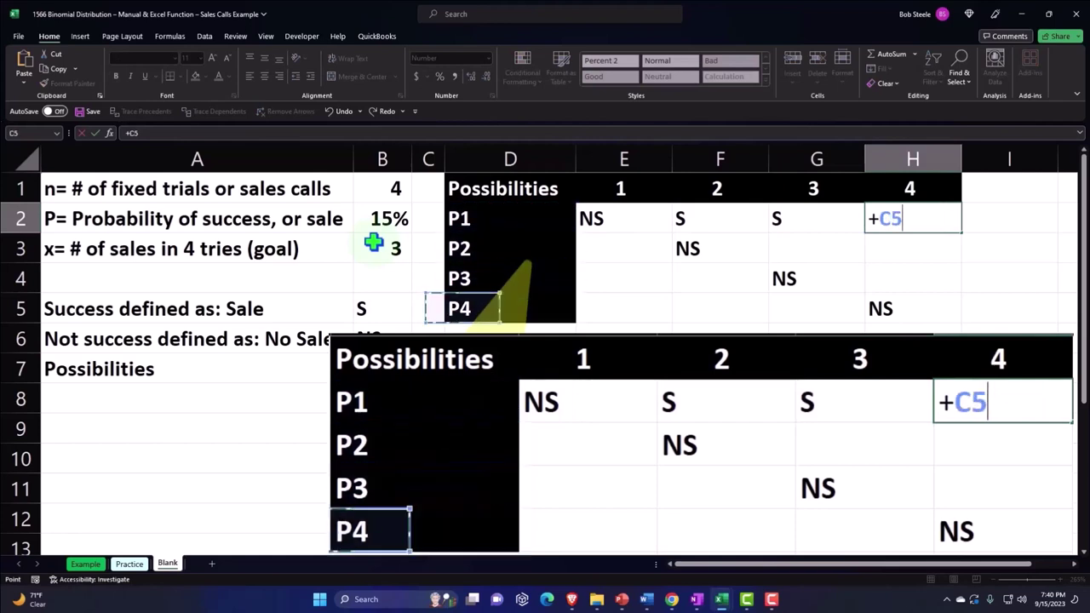
key(Left)
key(Return)
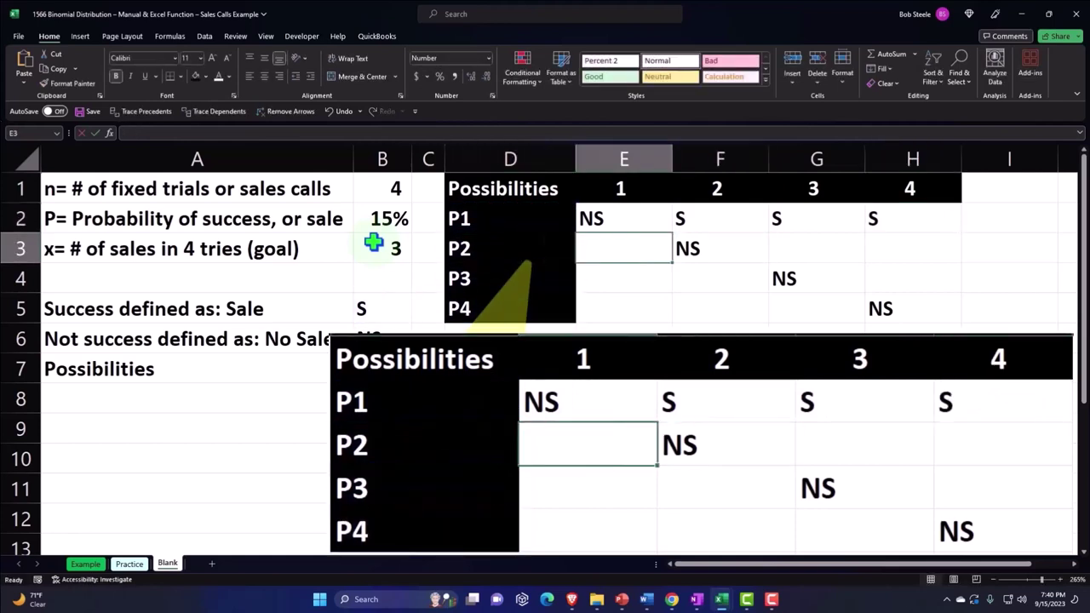
Link E3, G3 and H3 to B5 so row P2 shows S around its NS
text(=)
key(Left)
key(Left)
key(Left)
key(Down)
key(Down)
key(Tab)
key(Tab)
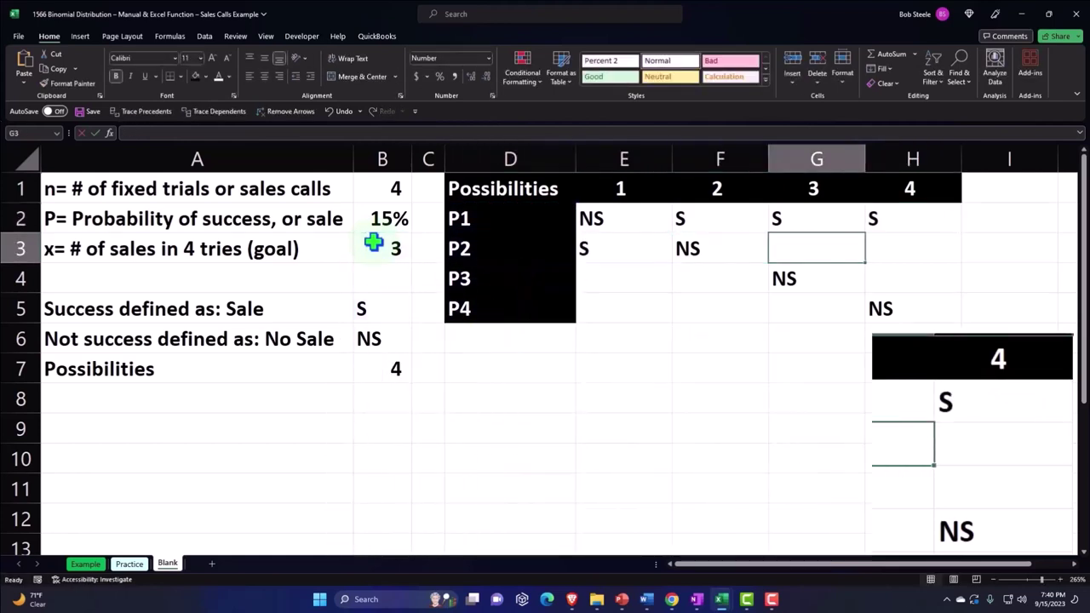
text(+)
key(Left)
key(Left)
key(Left)
key(Left)
key(Left)
key(Down)
key(Down)
key(Tab)
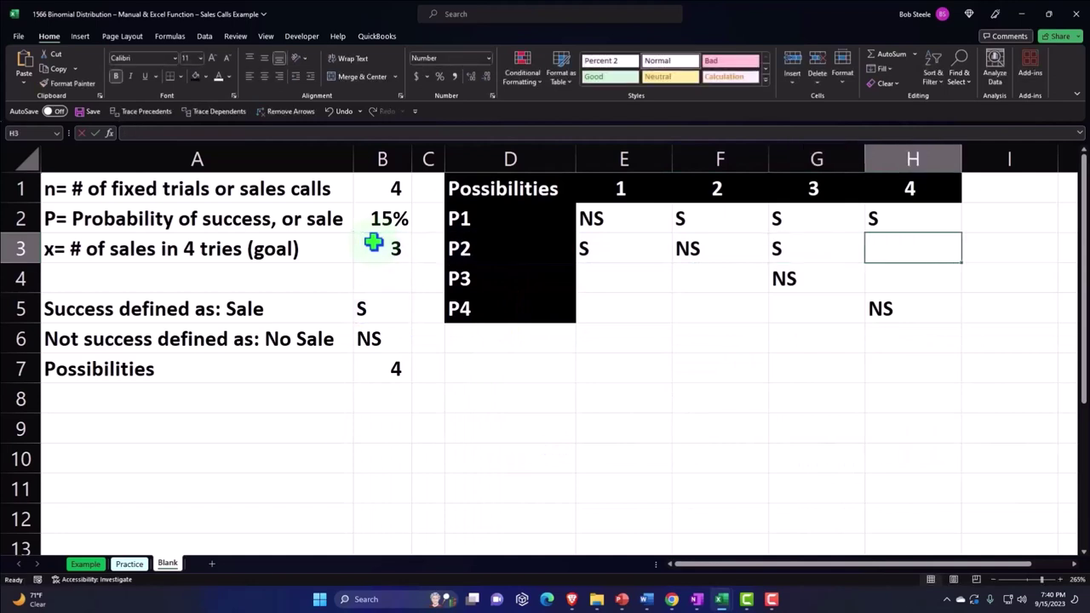
text(+)
key(Left)
key(Left)
key(Left)
key(Left)
key(Left)
key(Left)
key(Down)
key(Down)
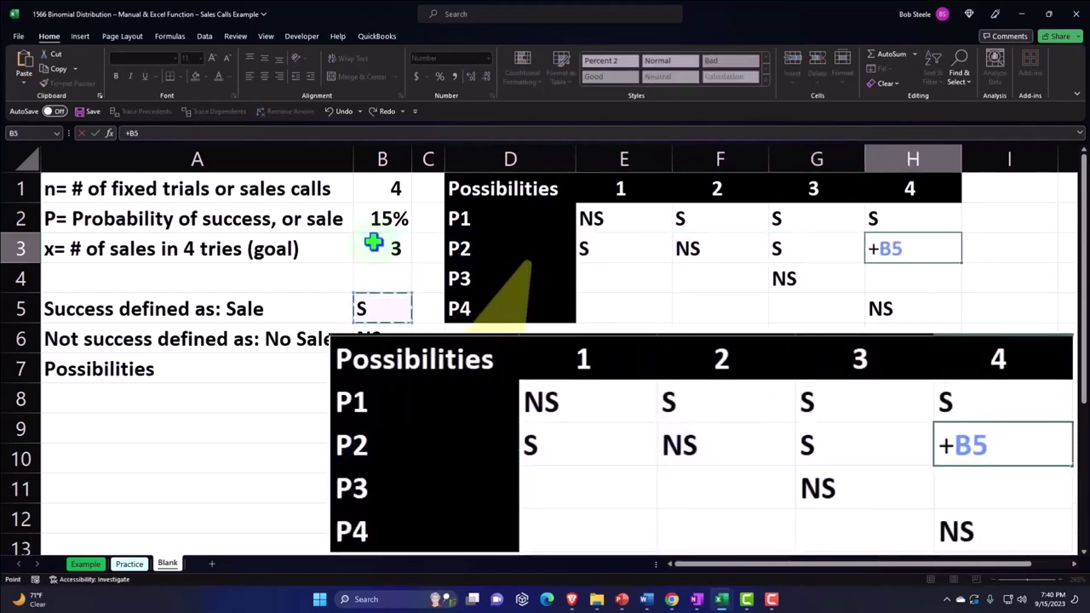
key(Return)
Link E4, F4 and H4 to the Sale code in B5 for row P3
text(=)
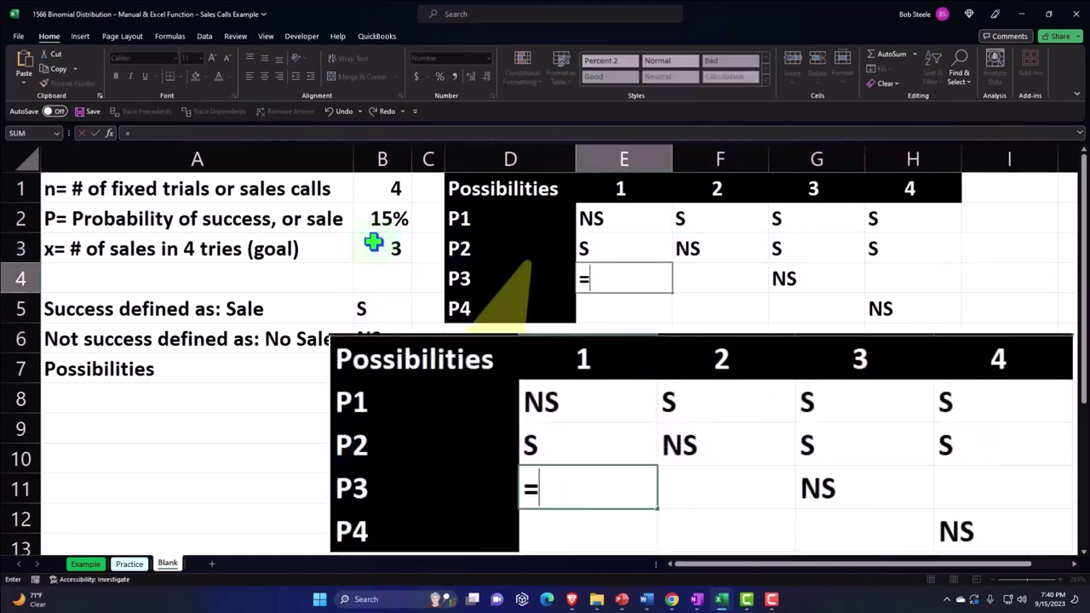
key(Left)
key(Left)
key(Left)
key(Down)
key(Tab)
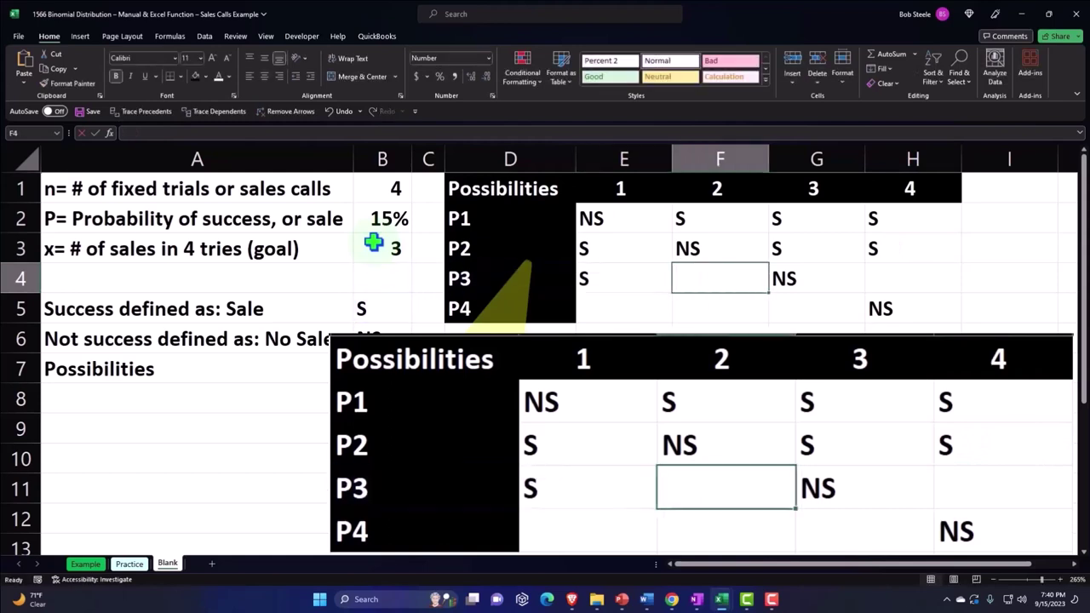
text(=)
key(Left)
key(Left)
key(Left)
key(Left)
key(Down)
key(Tab)
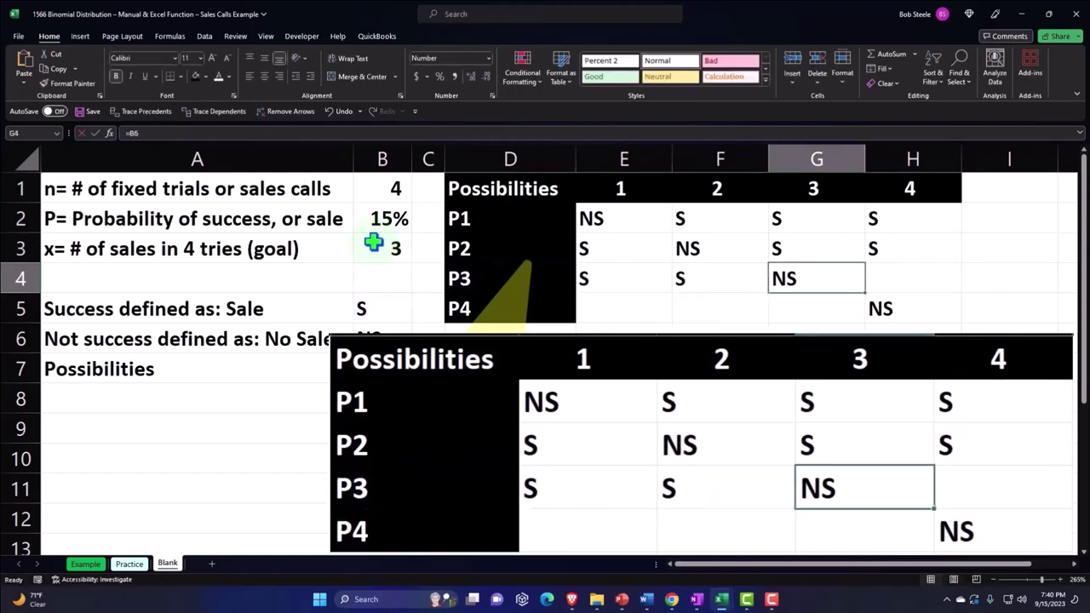
key(Tab)
text(=)
key(Left)
key(Left)
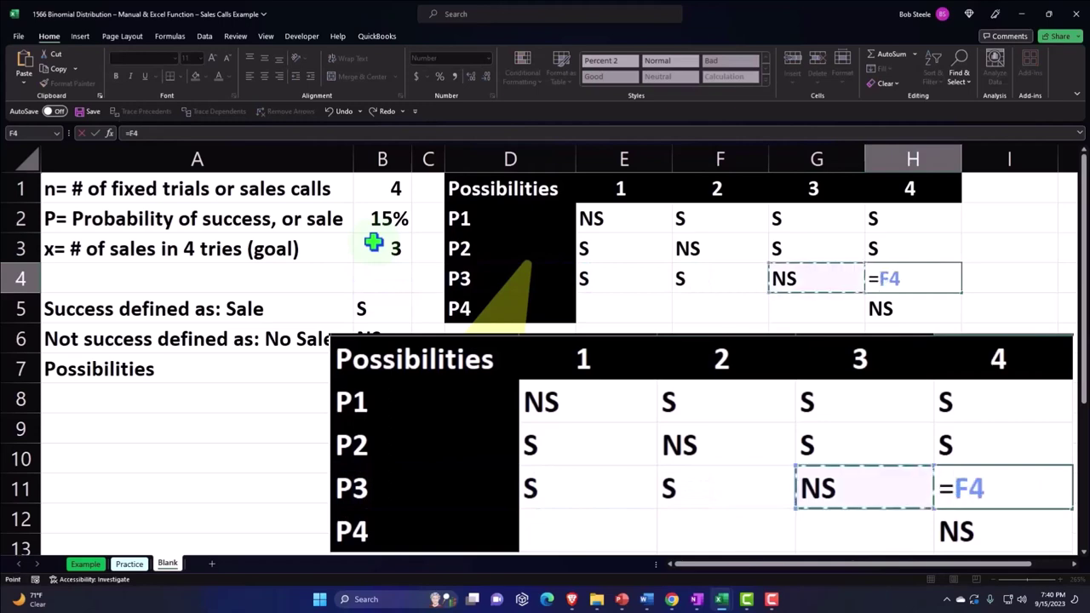
key(Left)
key(Left)
Link E5, F5 and G5 to the Sale code in B5, completing row P4
key(Left)
key(Left)
key(Down)
key(Return)
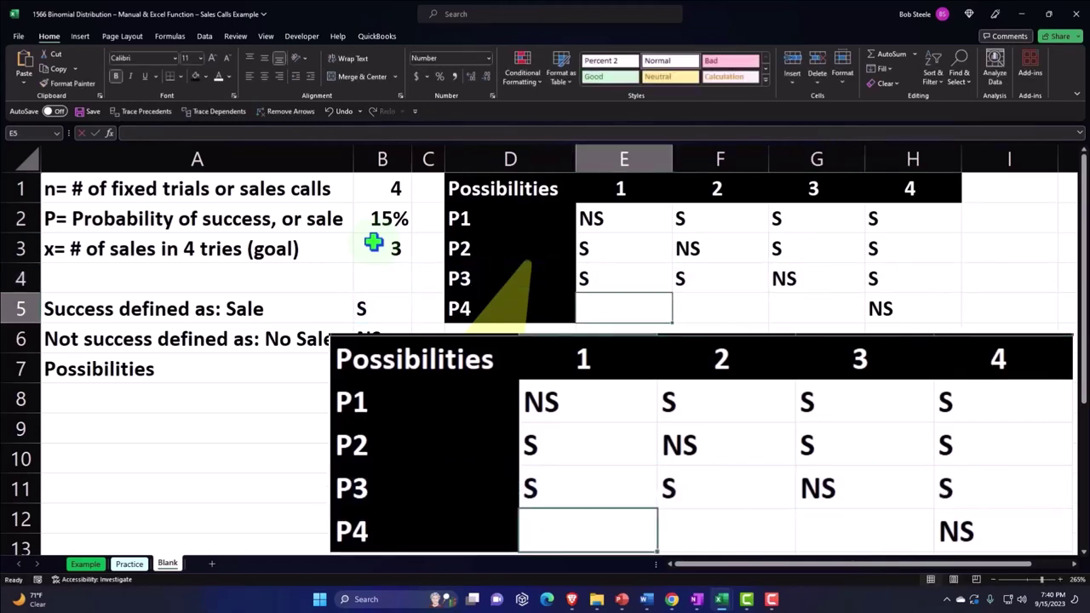
text(=)
key(Left)
key(Left)
key(Left)
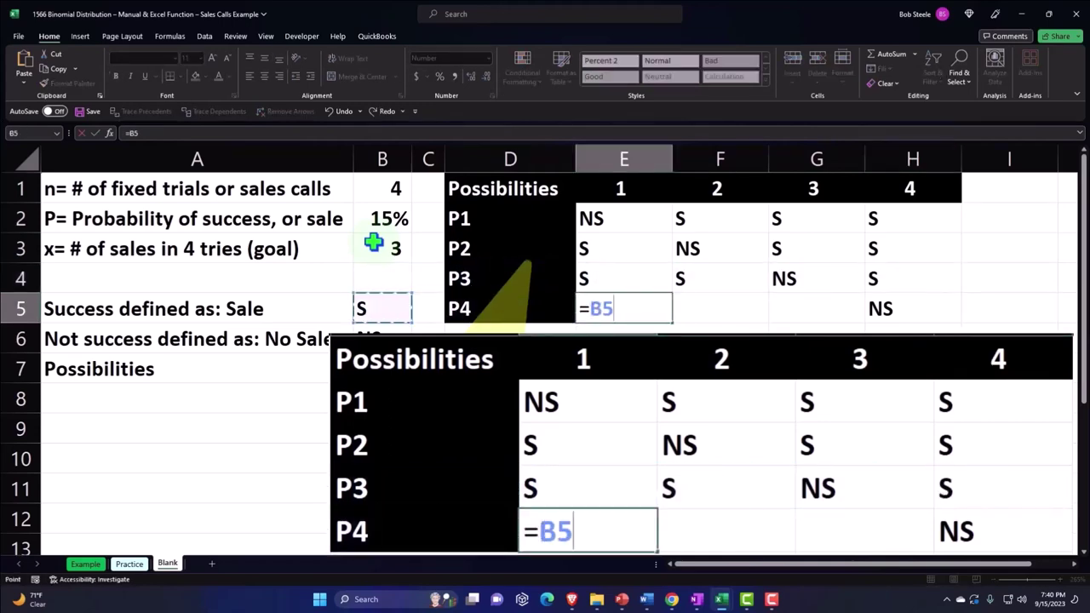
key(Tab)
text(=)
key(Left)
key(Left)
key(Left)
key(Left)
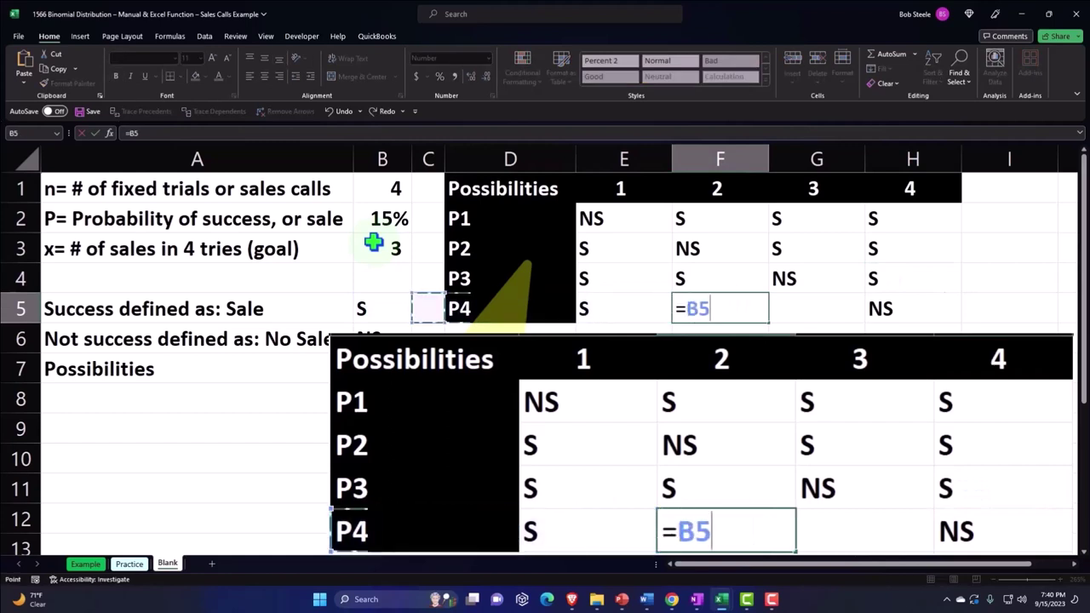
key(Tab)
text(=)
key(Left)
key(Left)
key(Left)
key(Left)
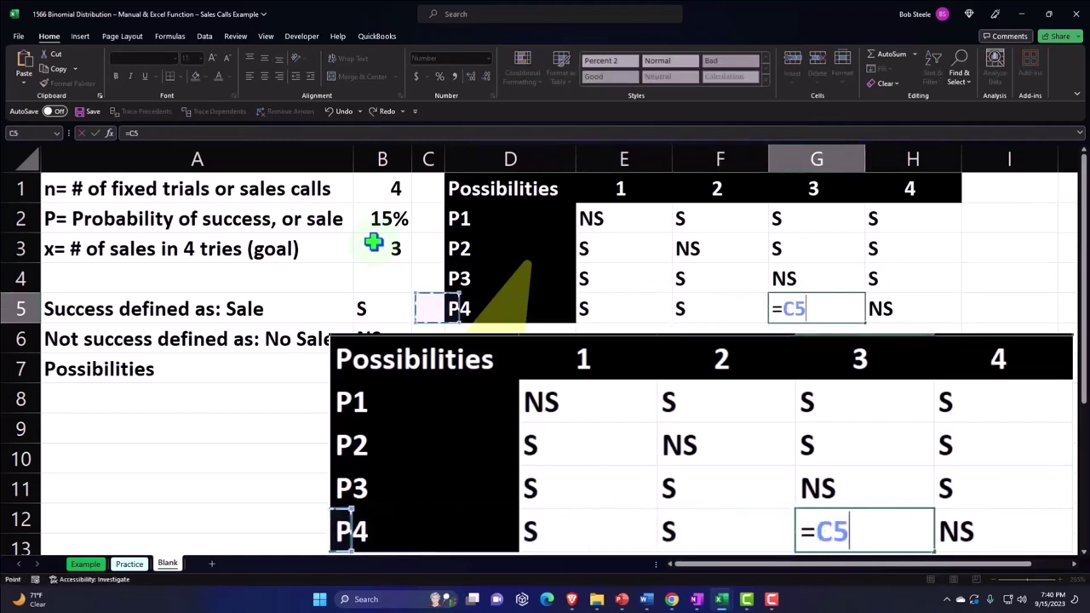
key(Left)
key(Return)
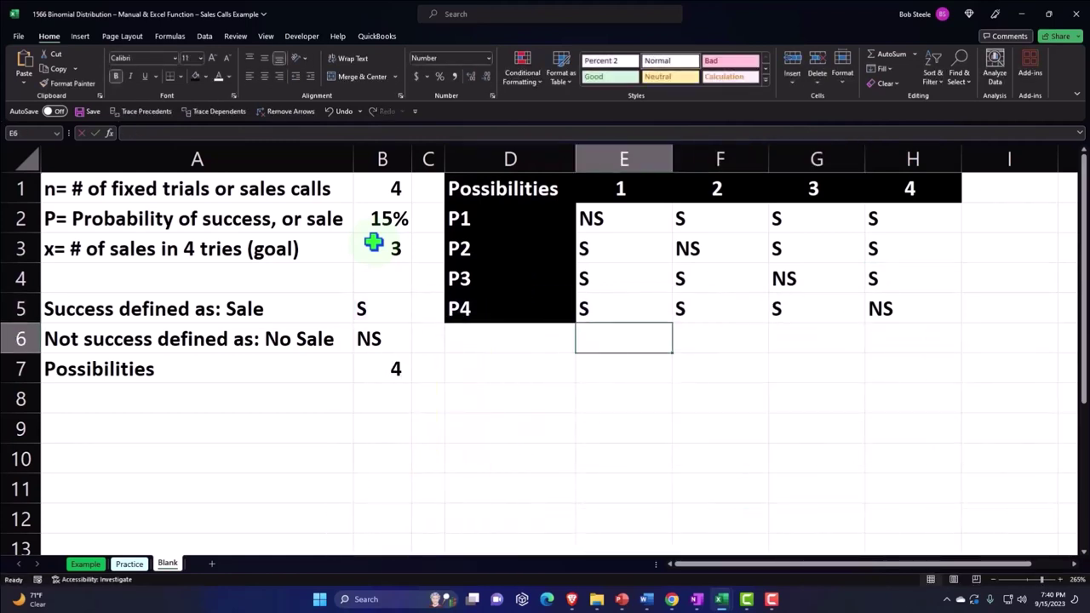
key(Right)
key(Right)
key(Up)
key(Up)
key(Up)
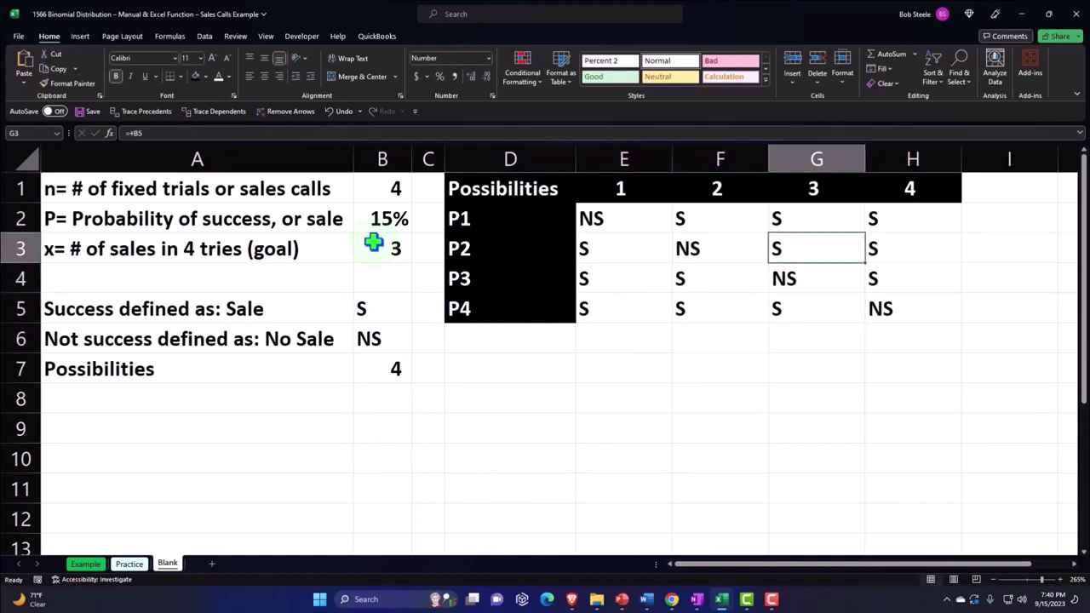
key(Up)
key(Up)
Head column I with x and enter =COUNTIF(E2:H2,B5) in I2
key(Right)
key(Right)
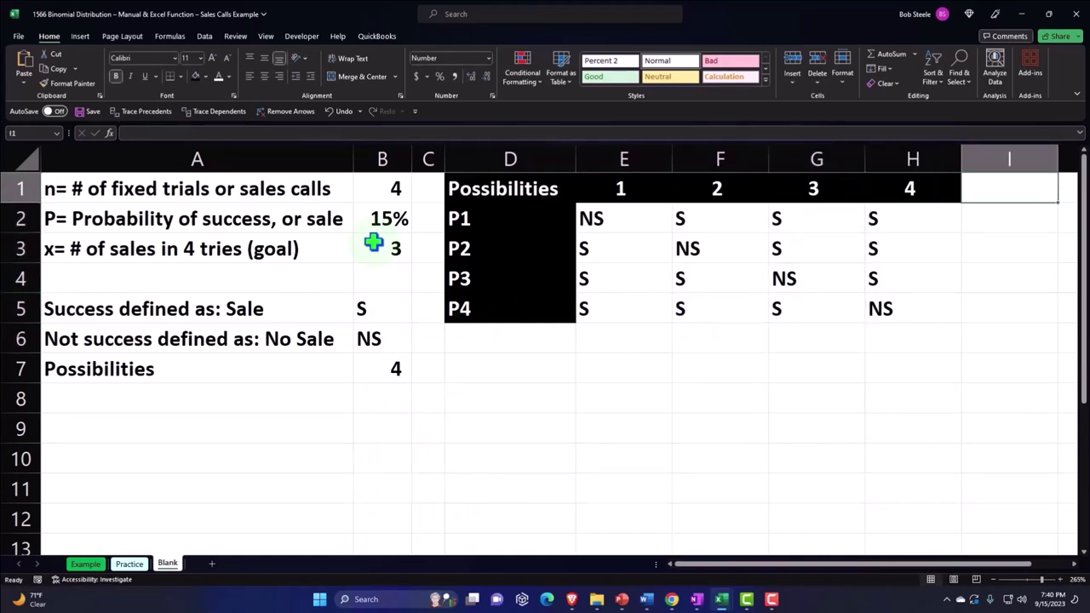
text(x)
key(Return)
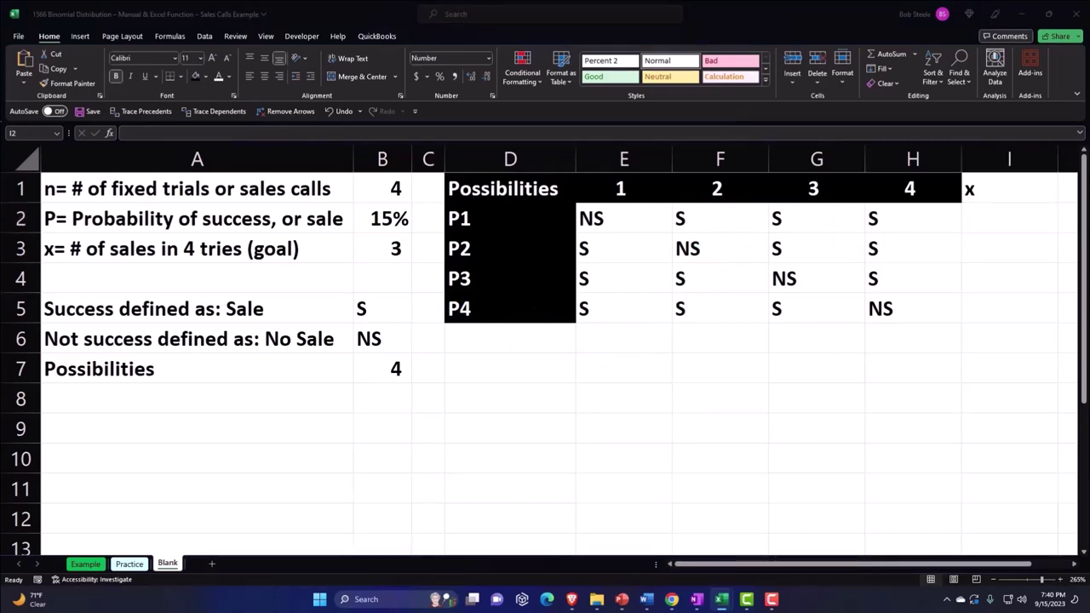
click(992, 221)
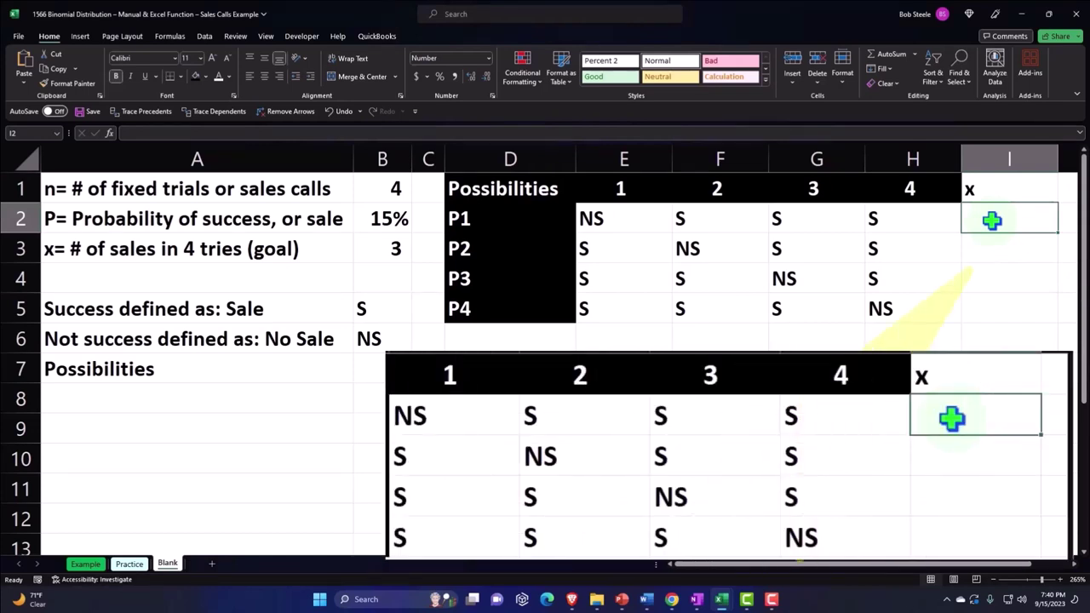
text(=cou)
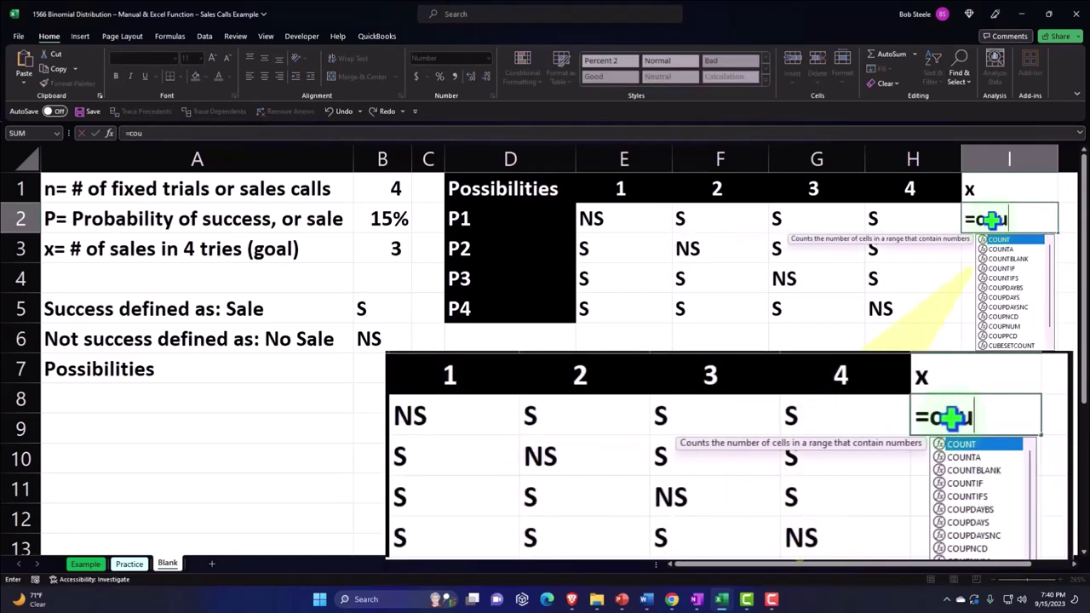
text(ntif)
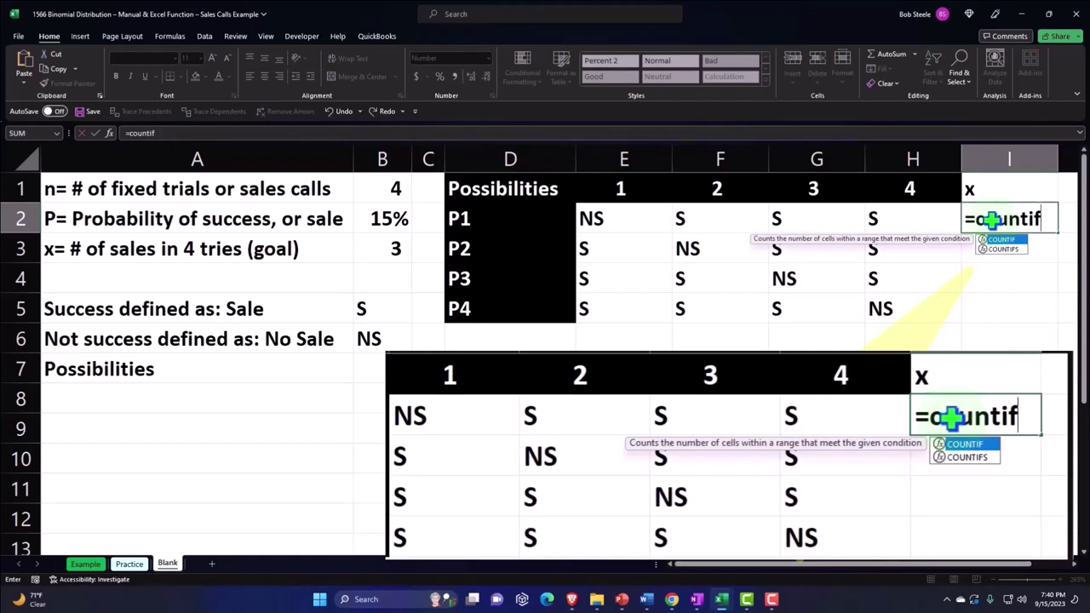
text(()
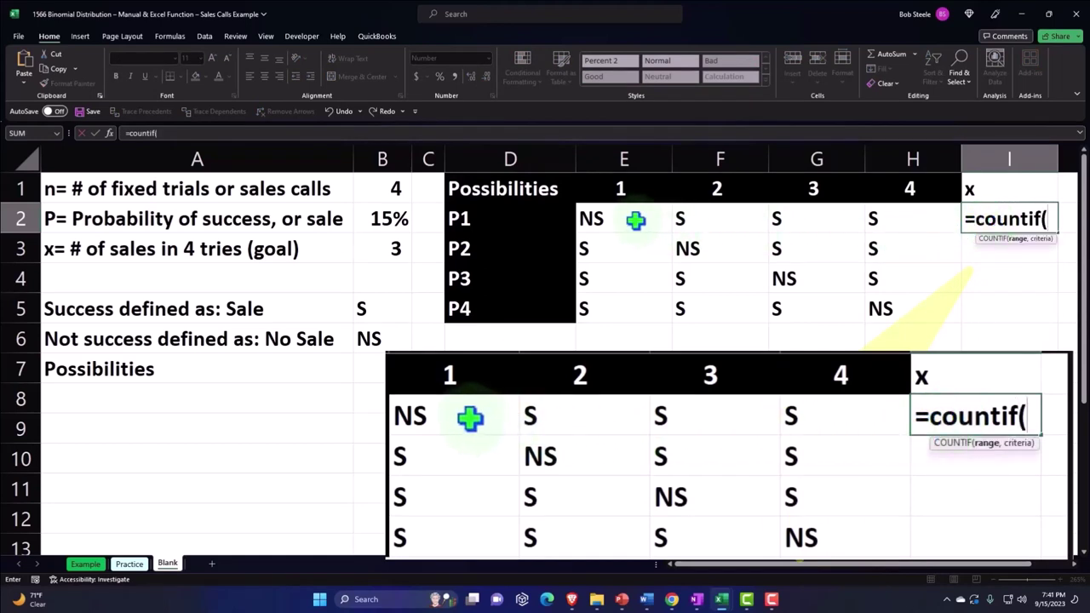
drag(635, 220, 879, 216)
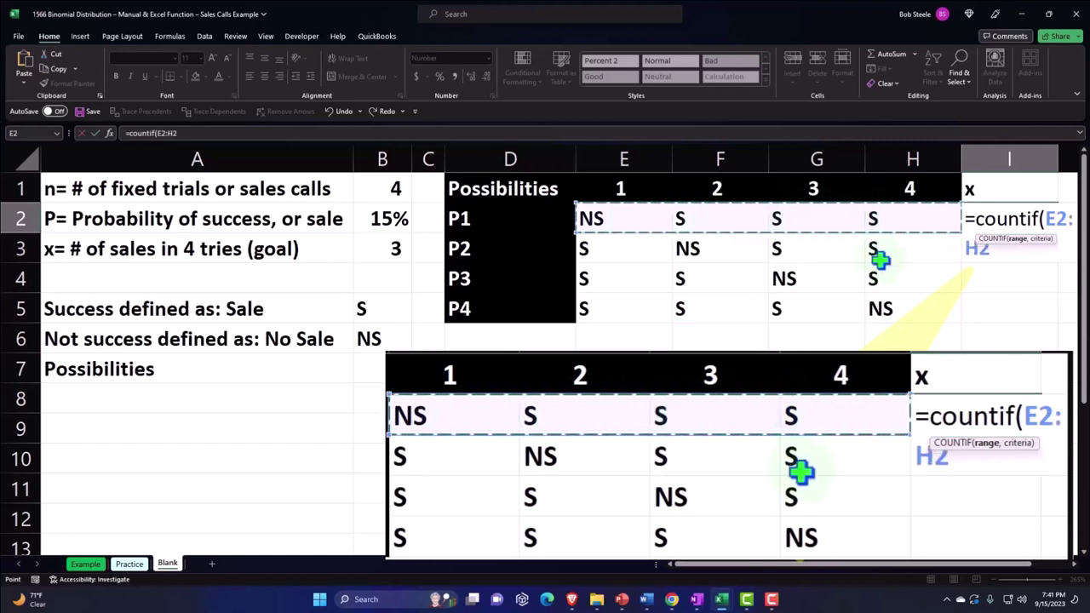
text(,)
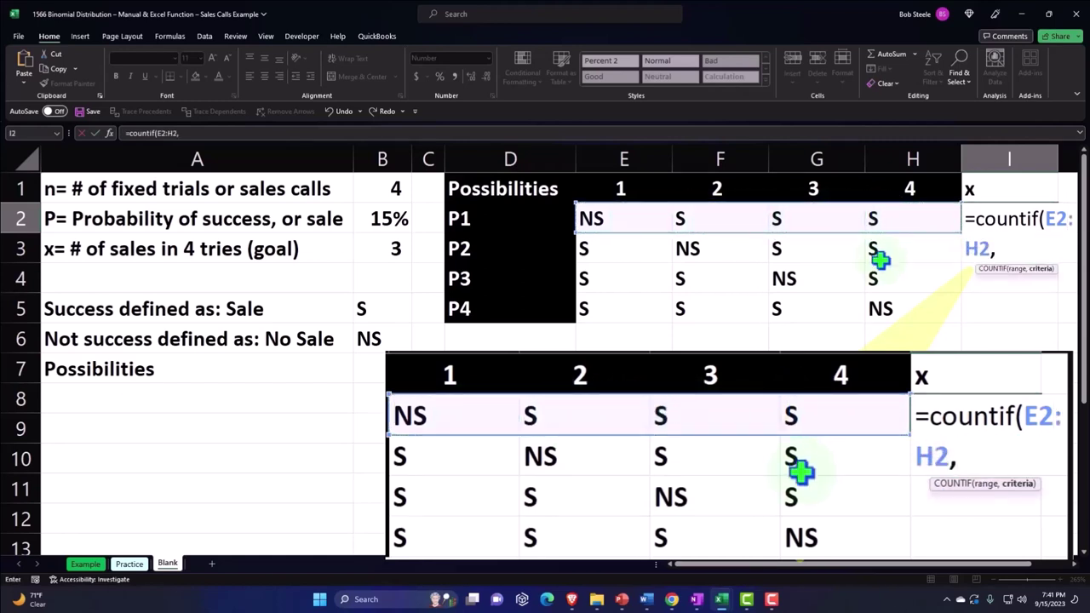
click(390, 311)
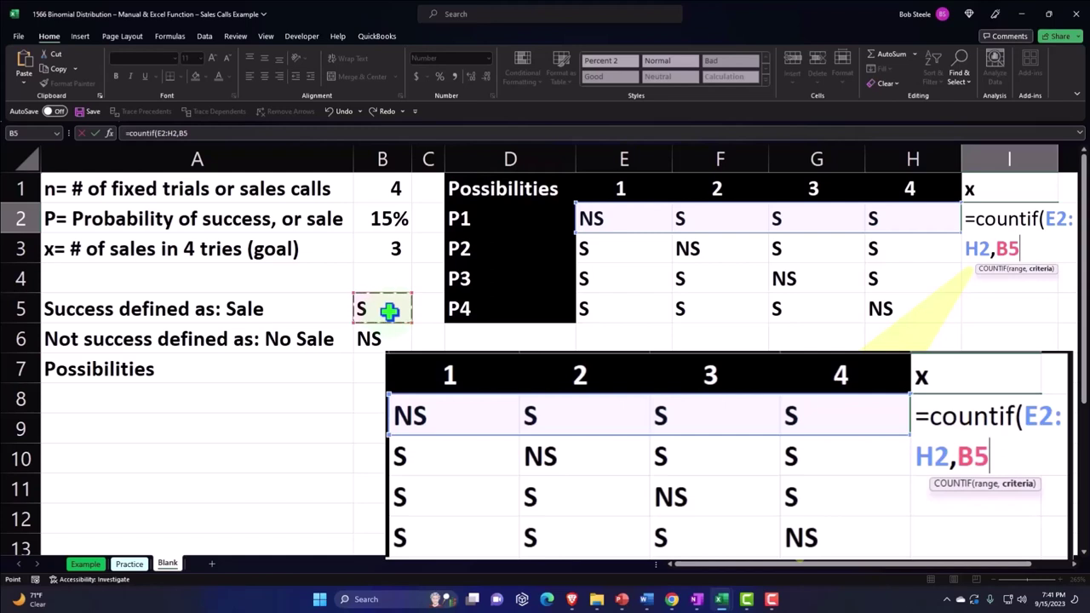
key(Return)
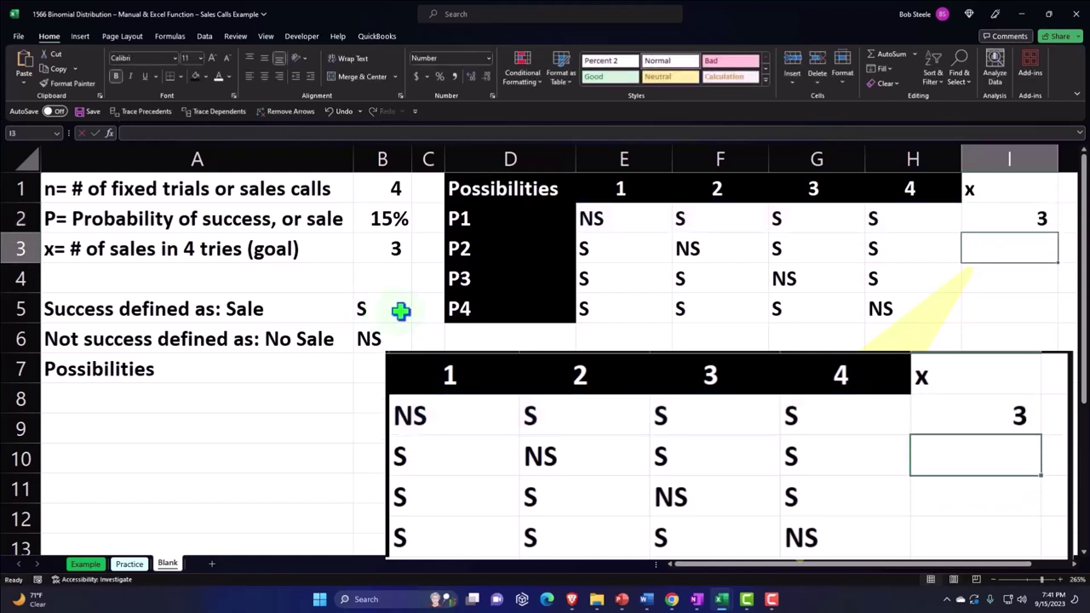
Lock the criterion to $B$5 with F4 and fill the COUNTIF formula down to I5
click(1041, 224)
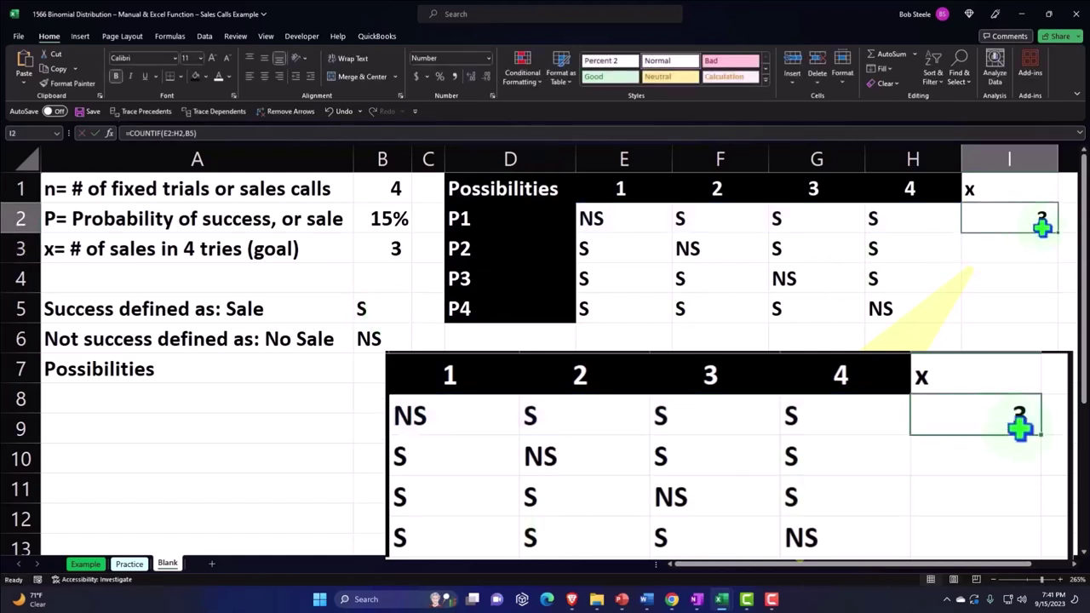
drag(1057, 232, 1060, 318)
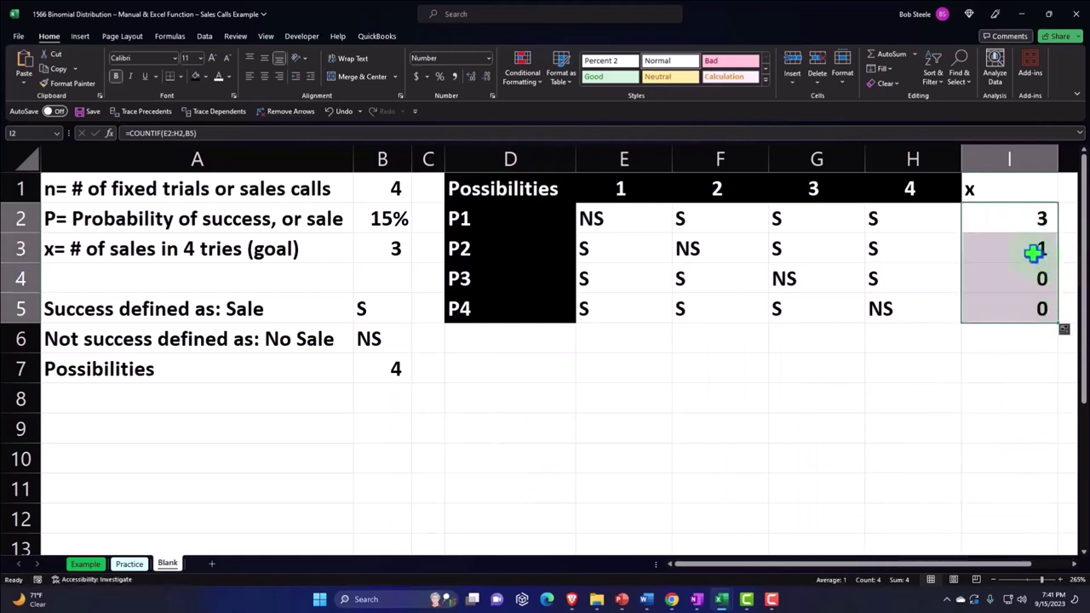
drag(1033, 251, 1031, 298)
key(Delete)
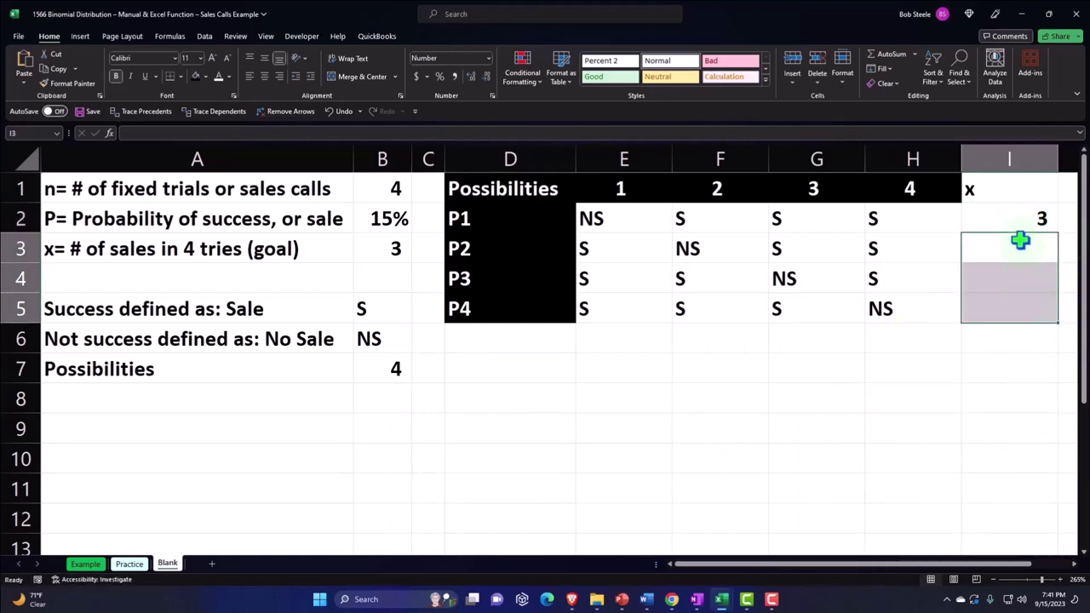
double_click(1014, 221)
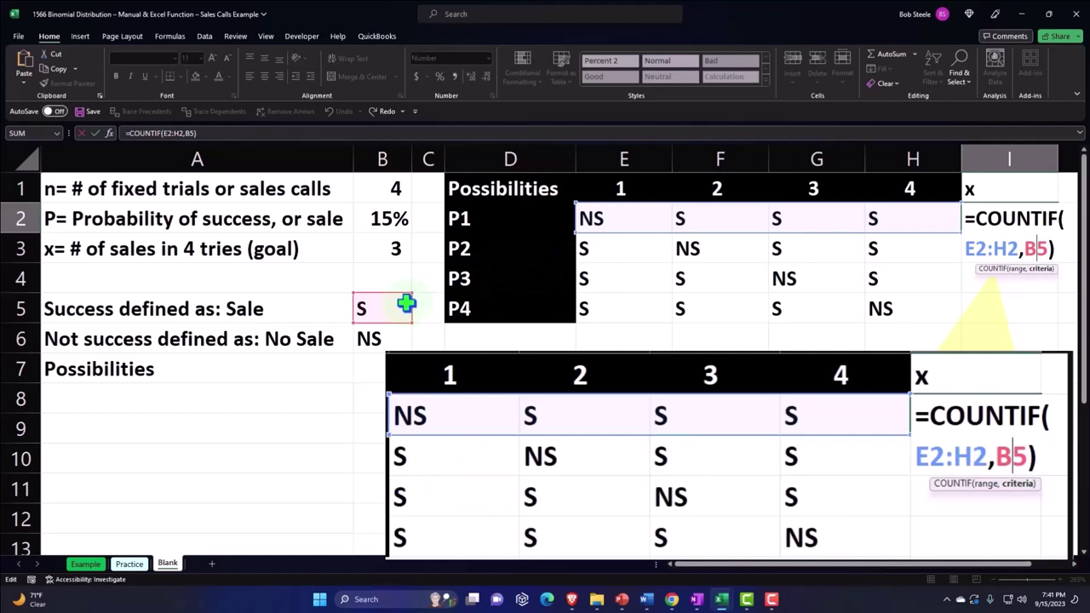
key(F4)
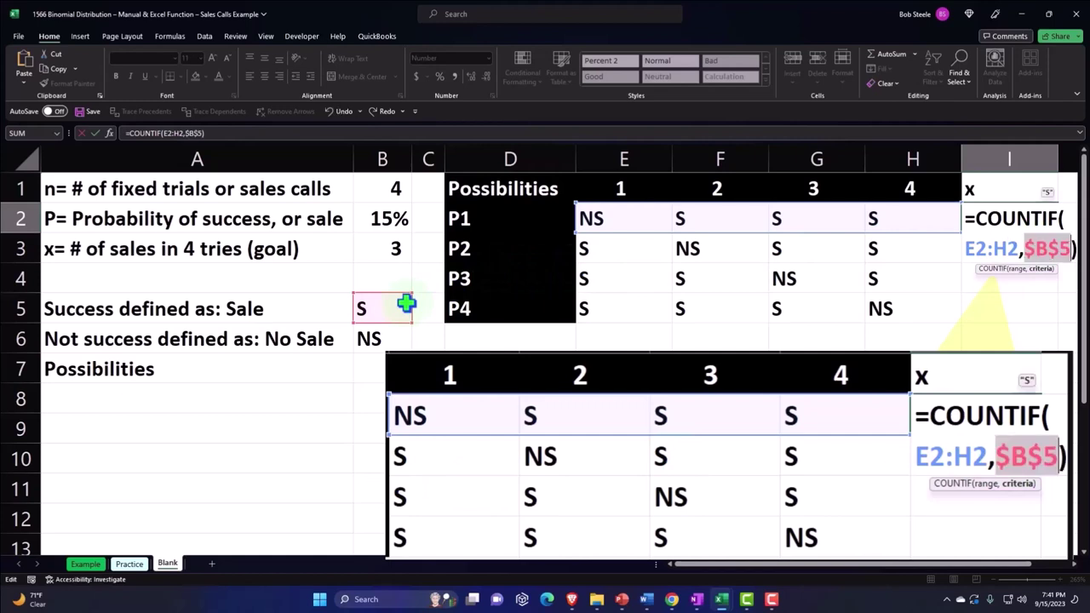
key(Return)
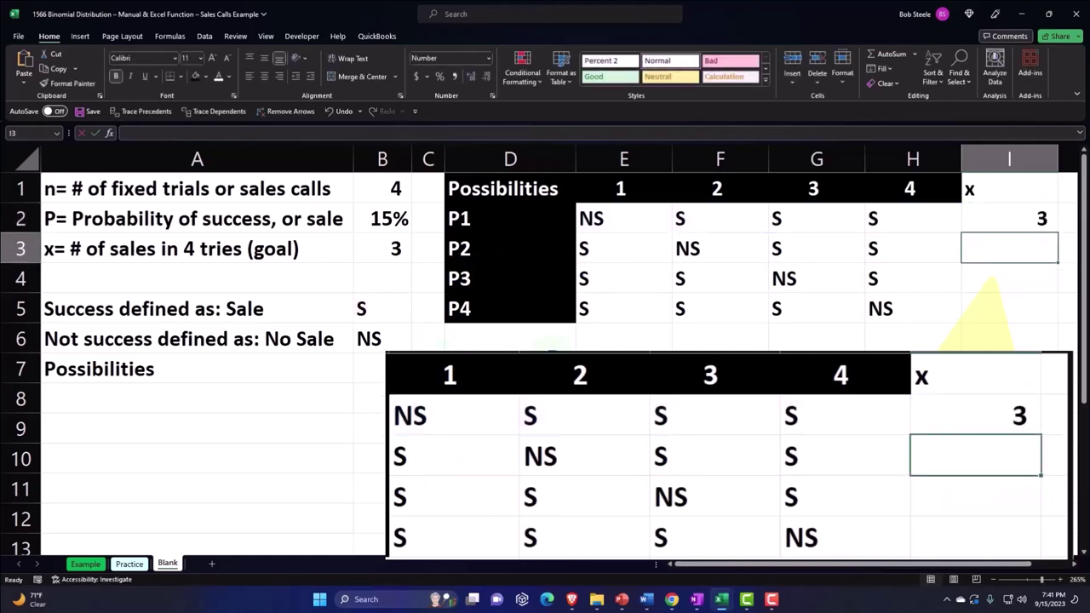
click(1035, 219)
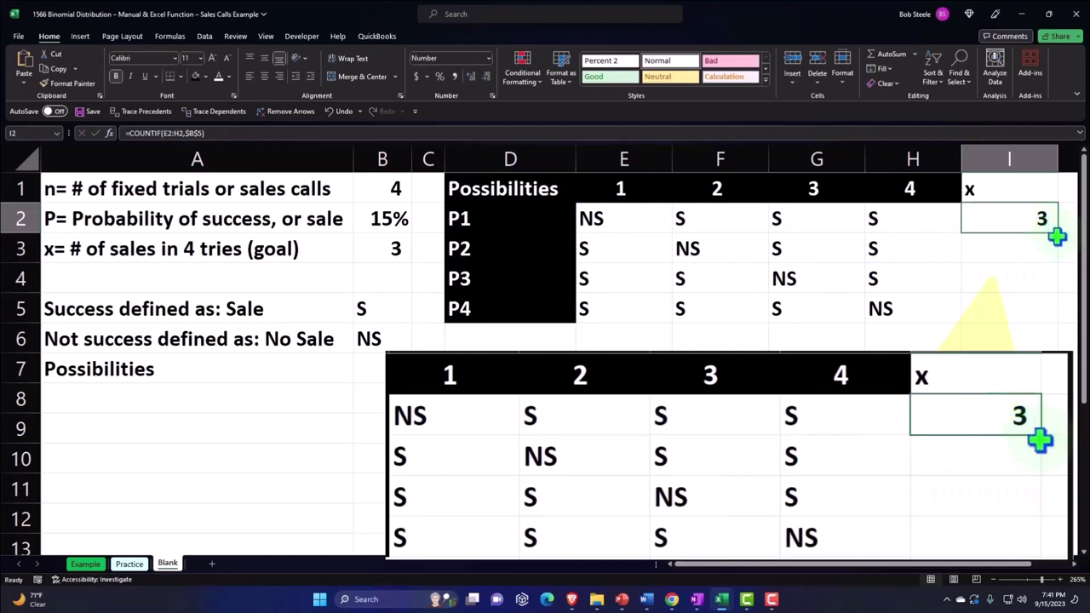
double_click(1059, 233)
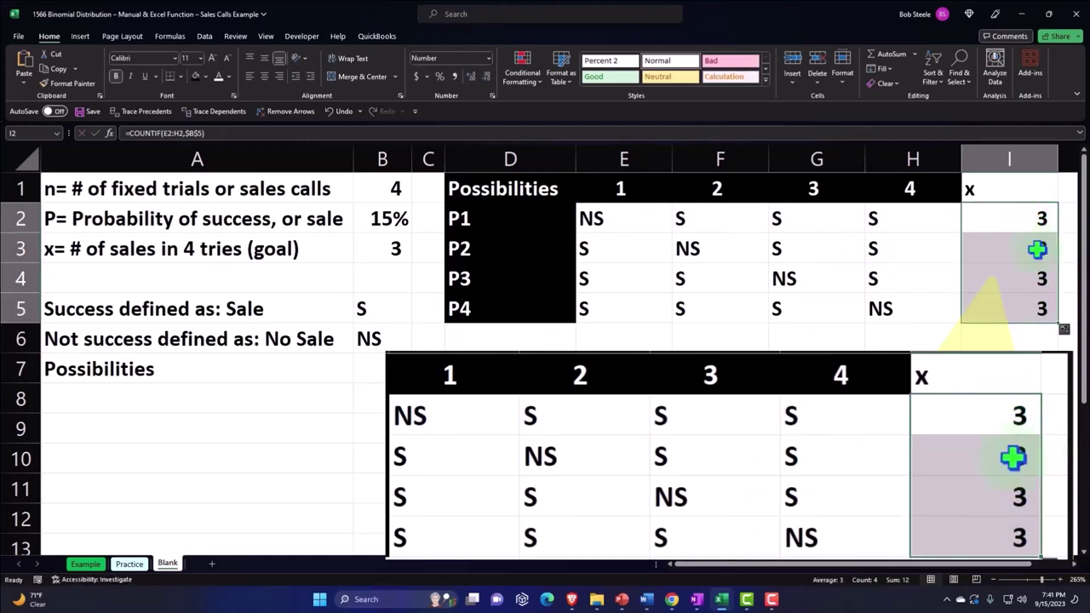
click(997, 186)
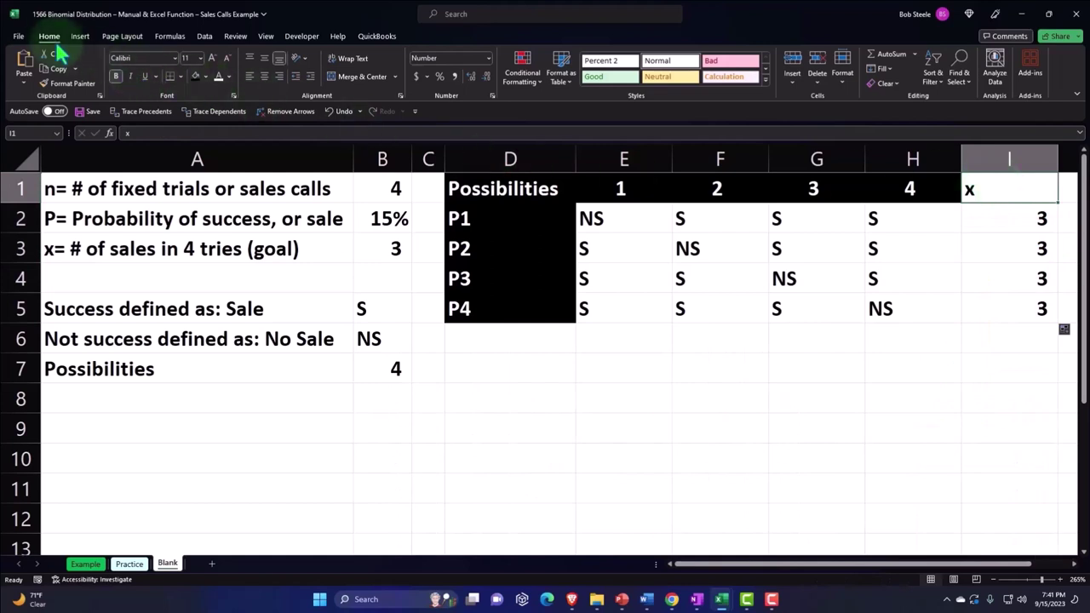
Give I1 a black fill with white centred text and narrow columns E–I to 4.74
click(195, 76)
click(219, 76)
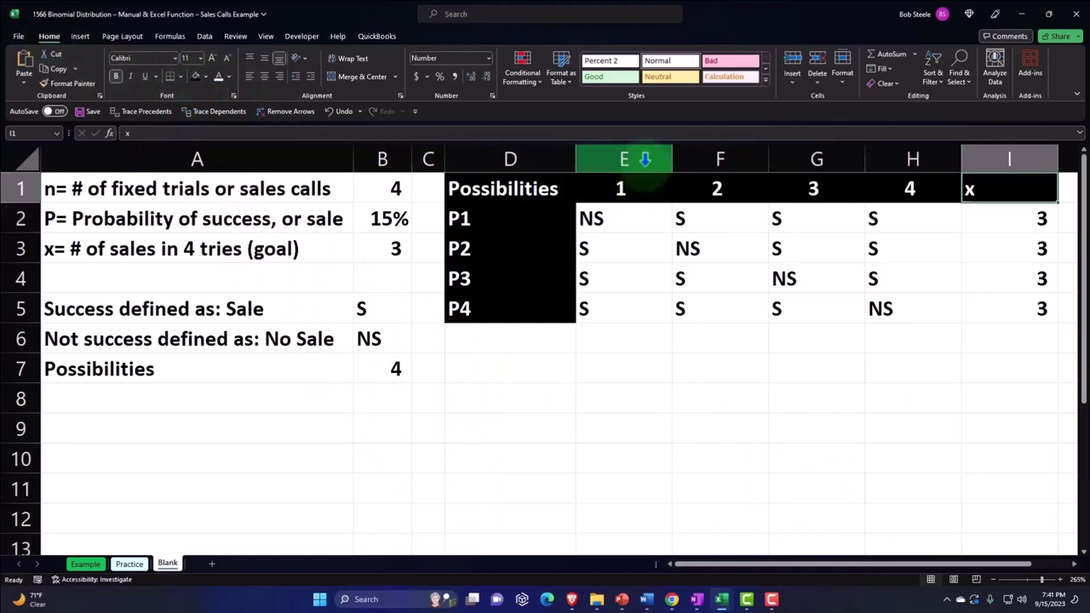
drag(645, 158, 965, 158)
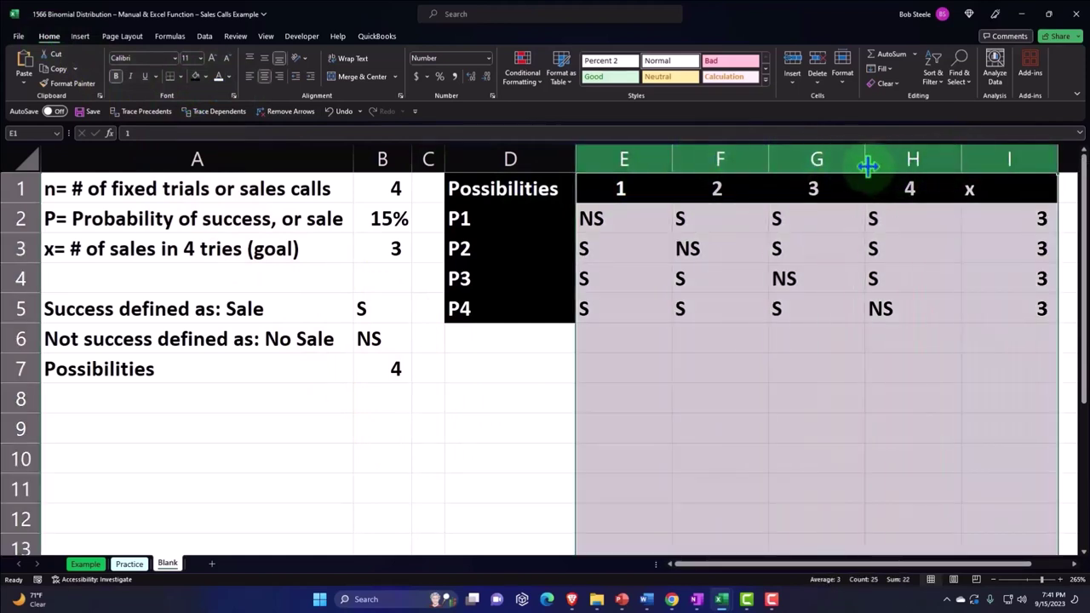
drag(865, 162, 840, 176)
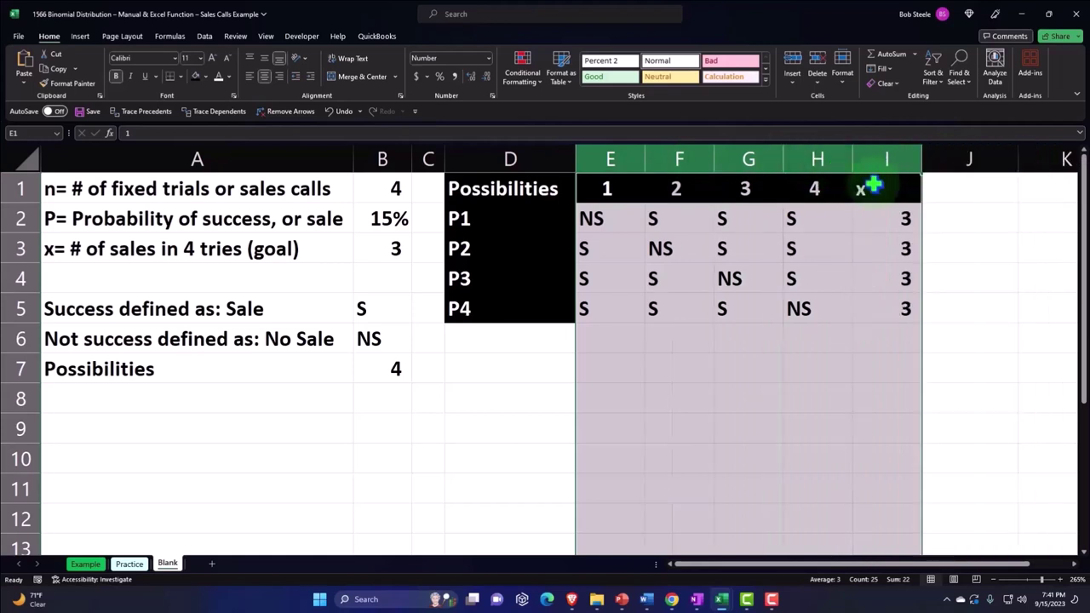
click(869, 183)
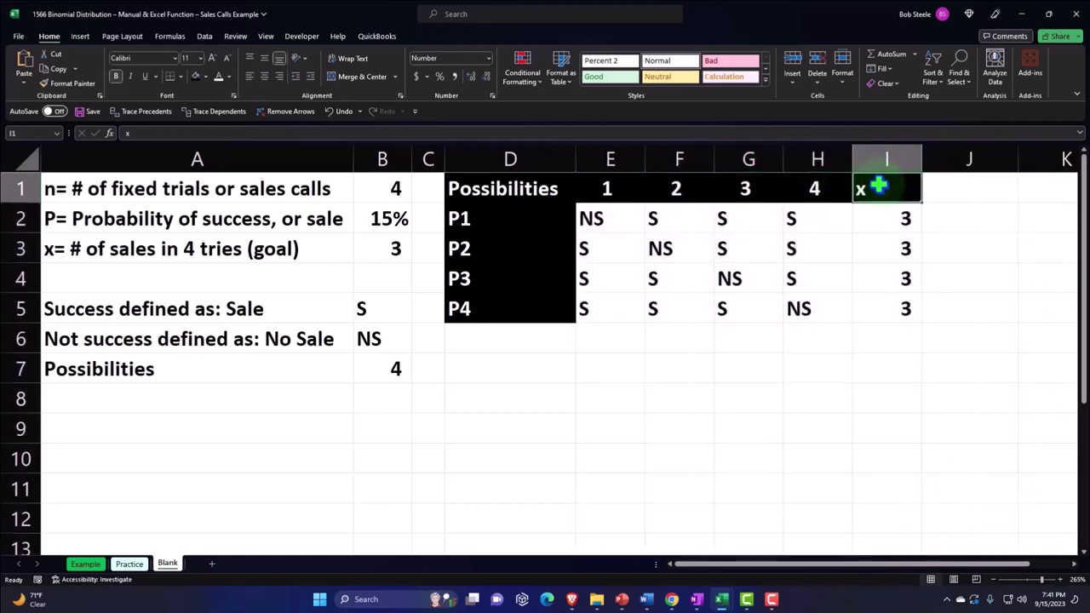
click(265, 76)
Review the outcome formulas in rows 2 and 3 of columns E–H
click(723, 245)
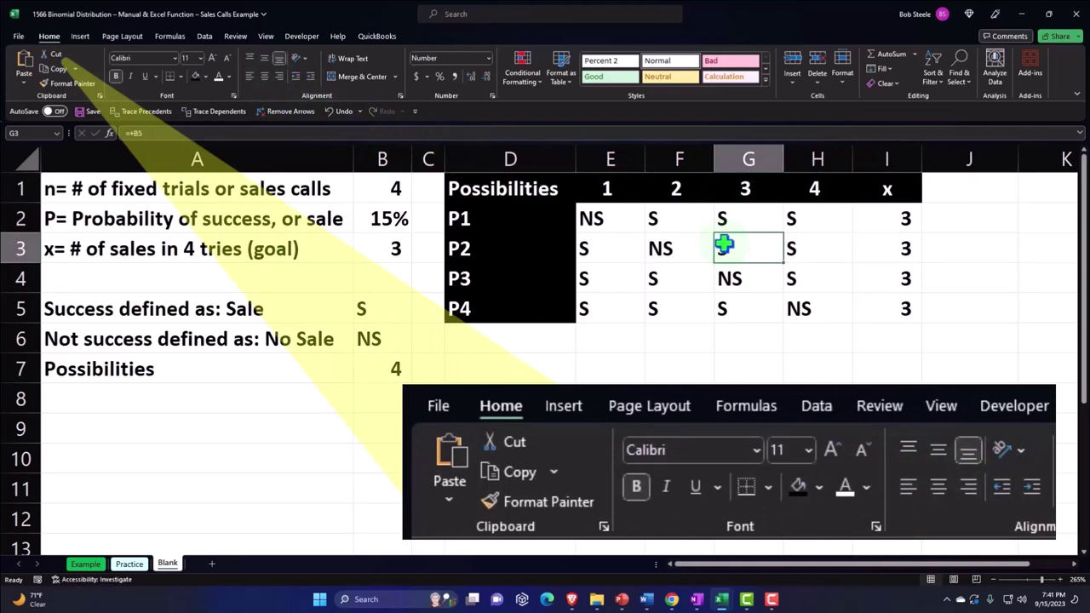
key(Right)
key(Right)
key(Right)
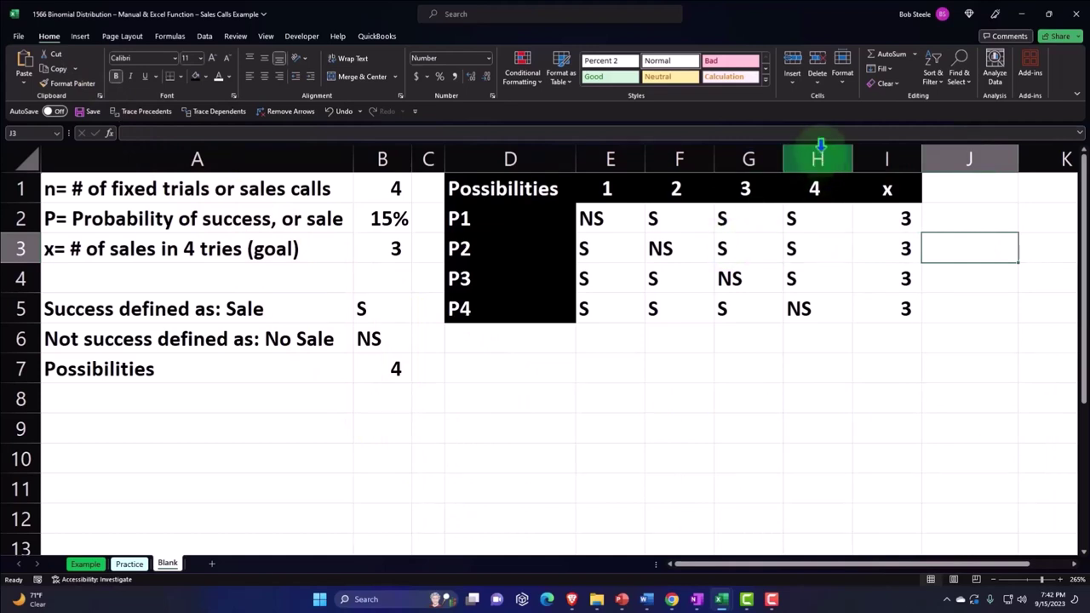
mouse_move(610, 159)
mouse_down()
mouse_move(857, 154)
mouse_move(844, 170)
mouse_move(802, 154)
mouse_up()
click(603, 219)
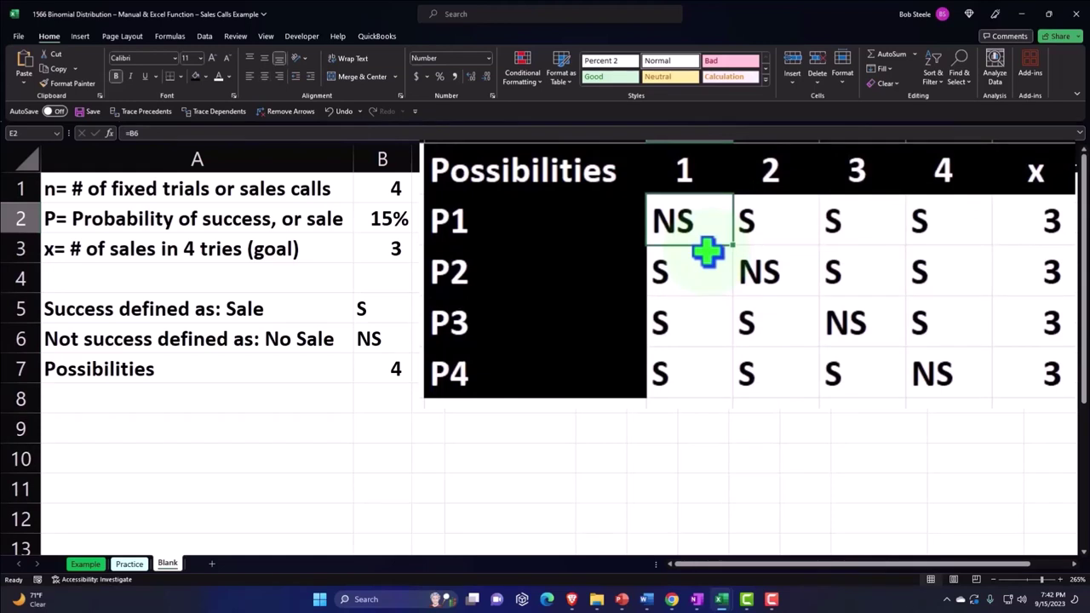
key(Right)
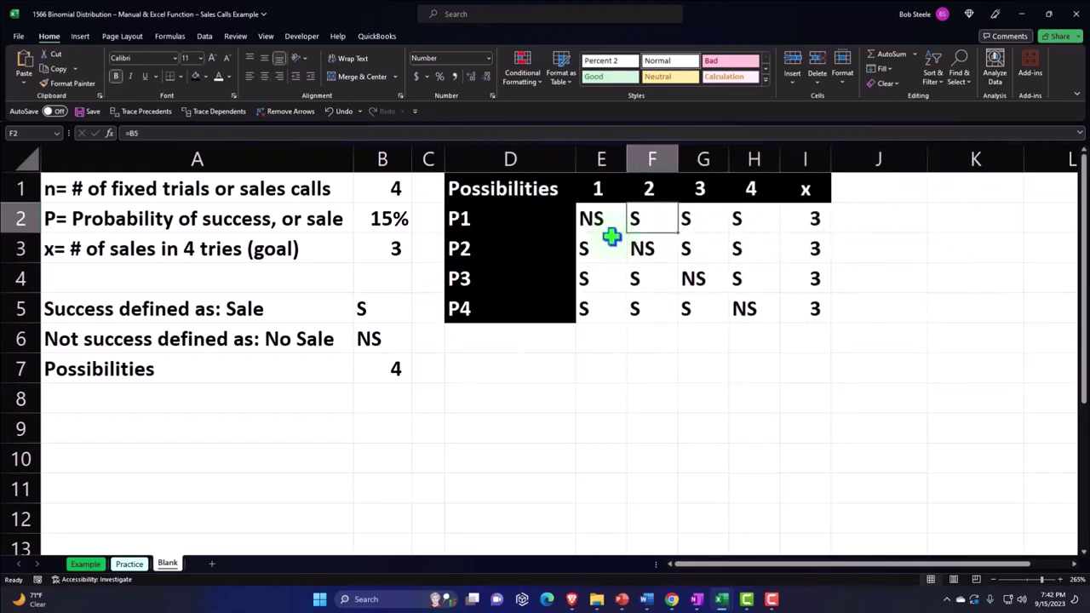
key(Right)
key(Right)
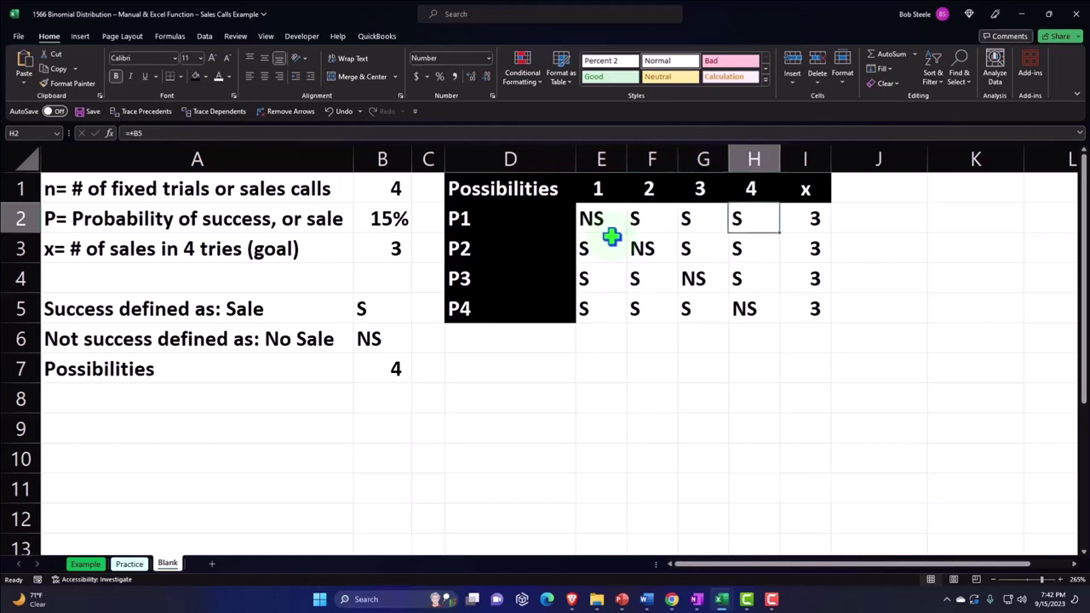
key(Right)
key(Up)
Enter the numbers 1, 2, 3, 4 across J1:M1
key(Right)
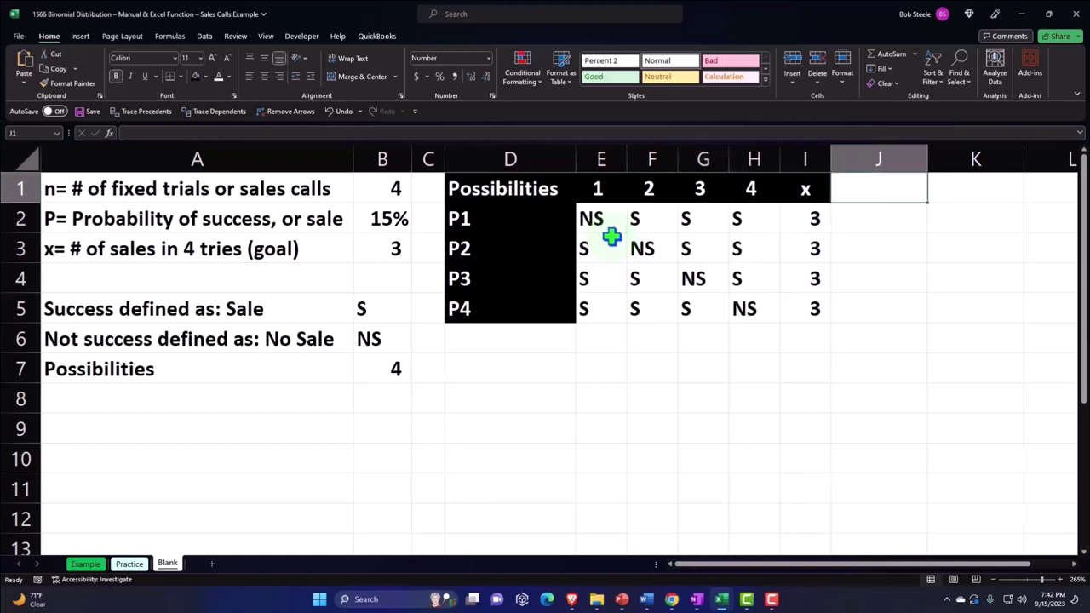
text(1)
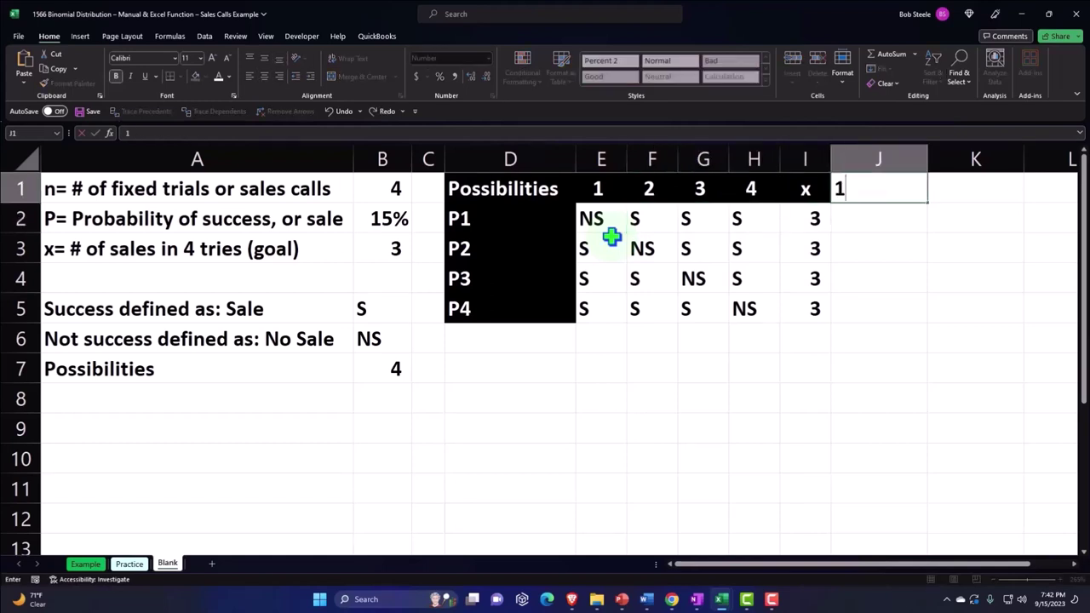
key(Tab)
text(2)
key(Tab)
text(3)
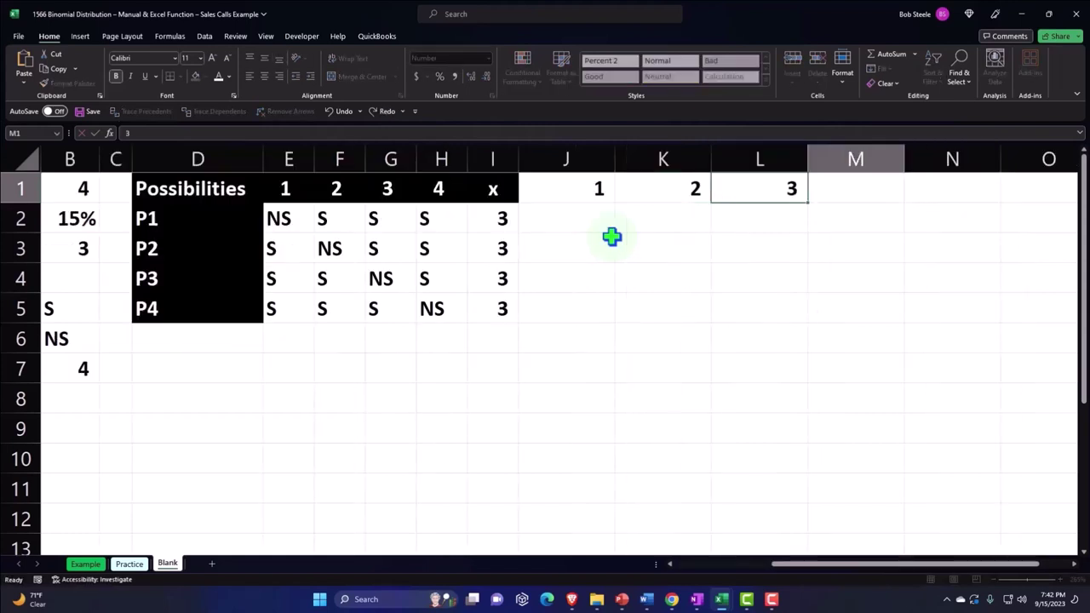
key(Tab)
text(4)
key(Tab)
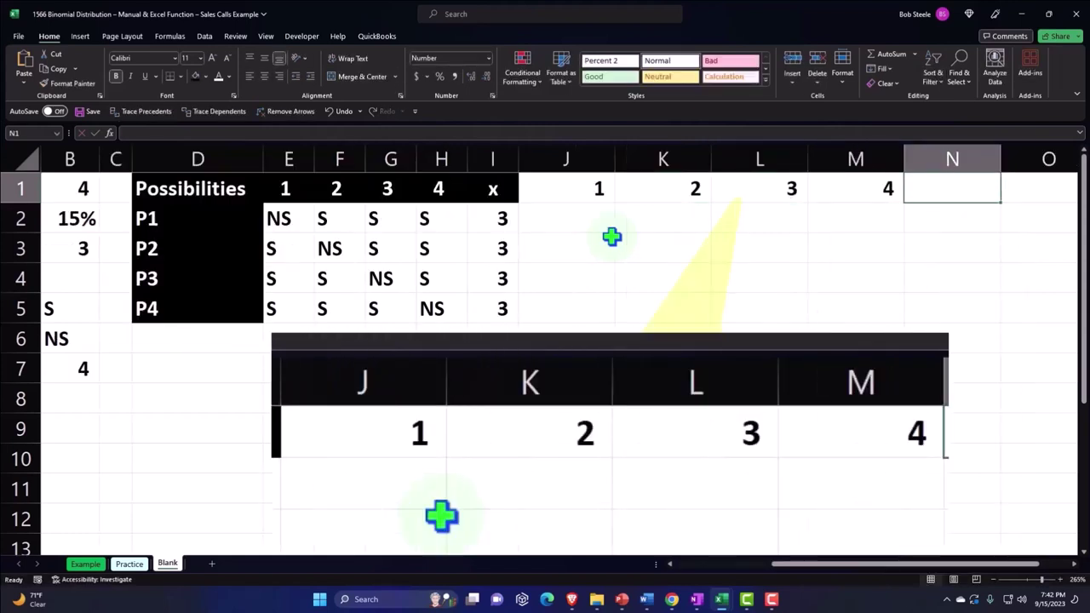
Format J1:M1 with black fill, white font and centred alignment
drag(596, 187, 810, 188)
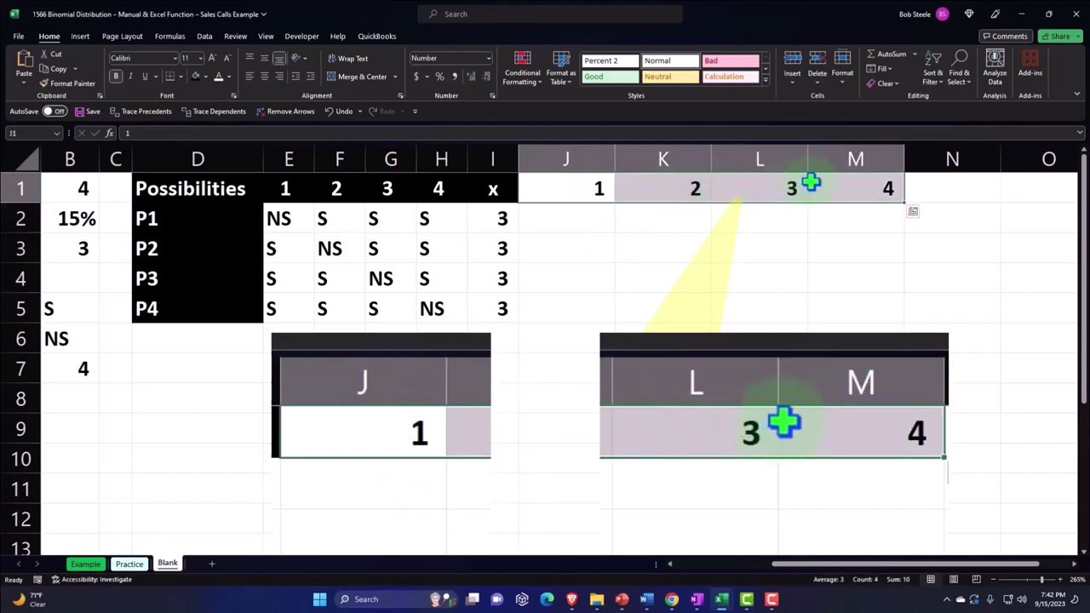
click(195, 76)
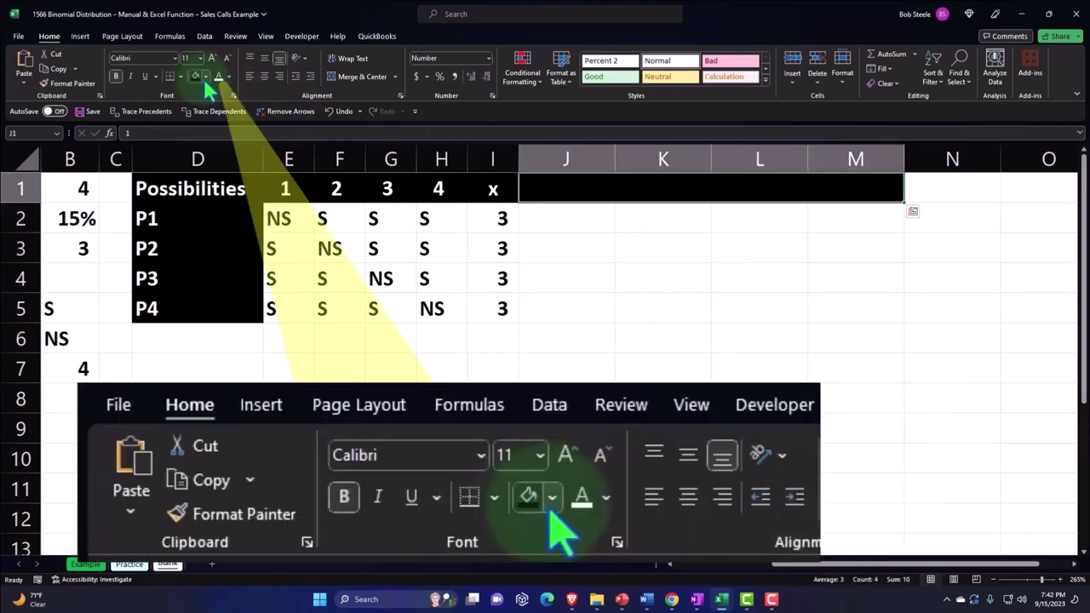
click(219, 76)
mouse_move(586, 157)
mouse_down()
mouse_move(837, 152)
mouse_move(686, 156)
mouse_up()
drag(542, 189, 694, 183)
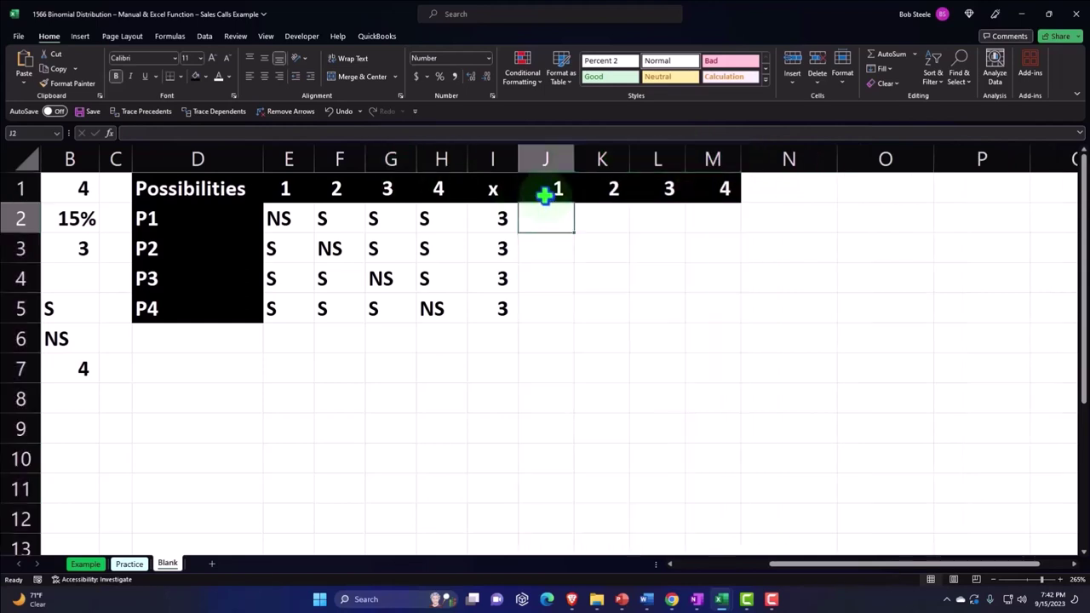
click(264, 76)
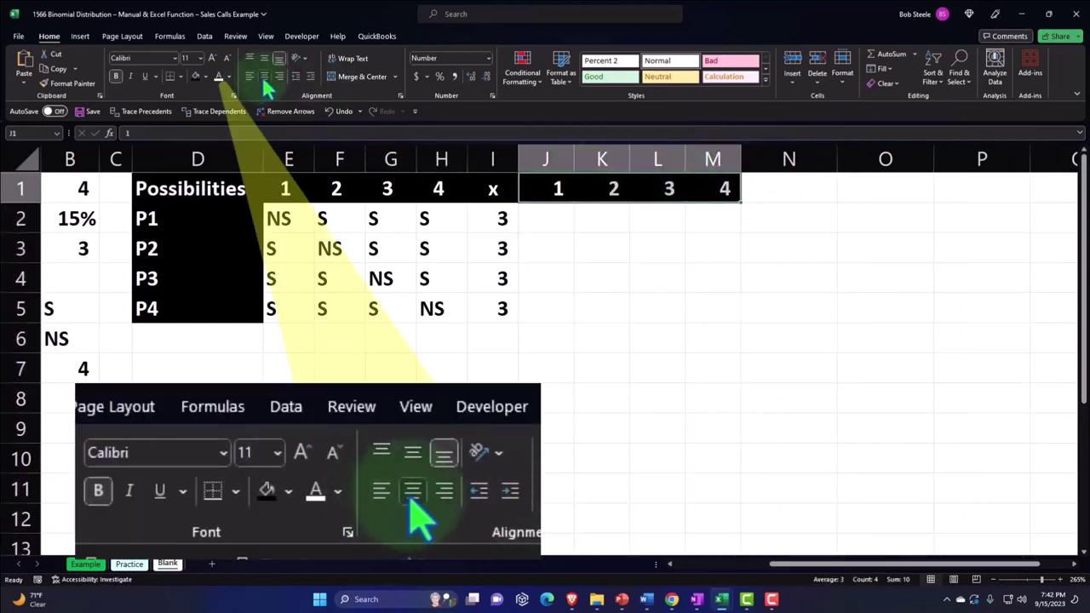
click(596, 226)
key(Left)
key(Left)
key(Left)
key(Left)
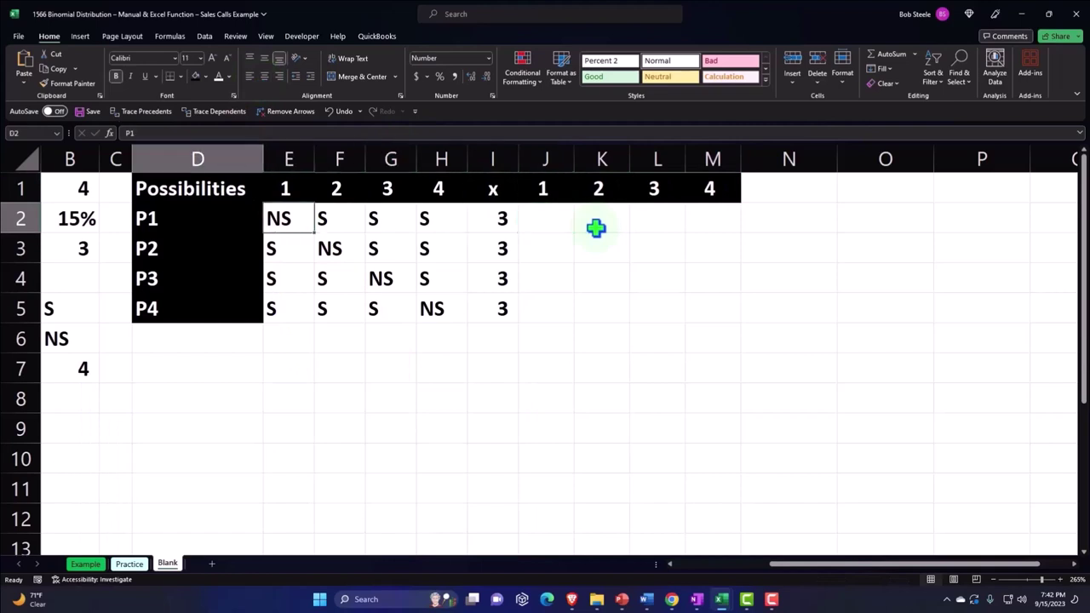
key(Left)
key(Left)
key(Left)
key(Right)
key(Right)
key(Right)
key(Right)
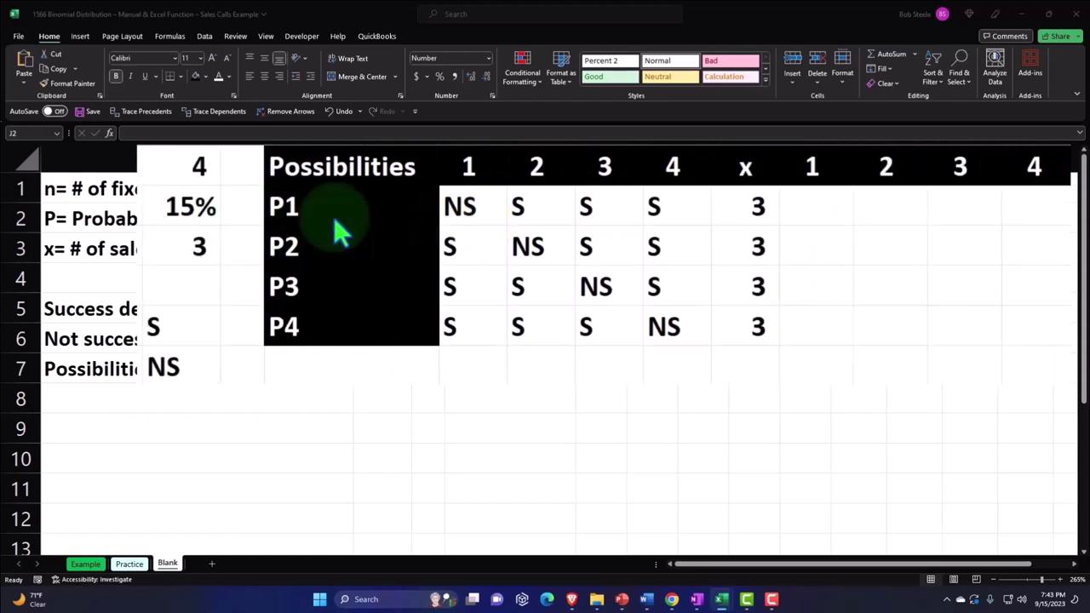
In K2, test F2 against sale code B5, returning B2 on success, otherwise 1-B2
click(888, 201)
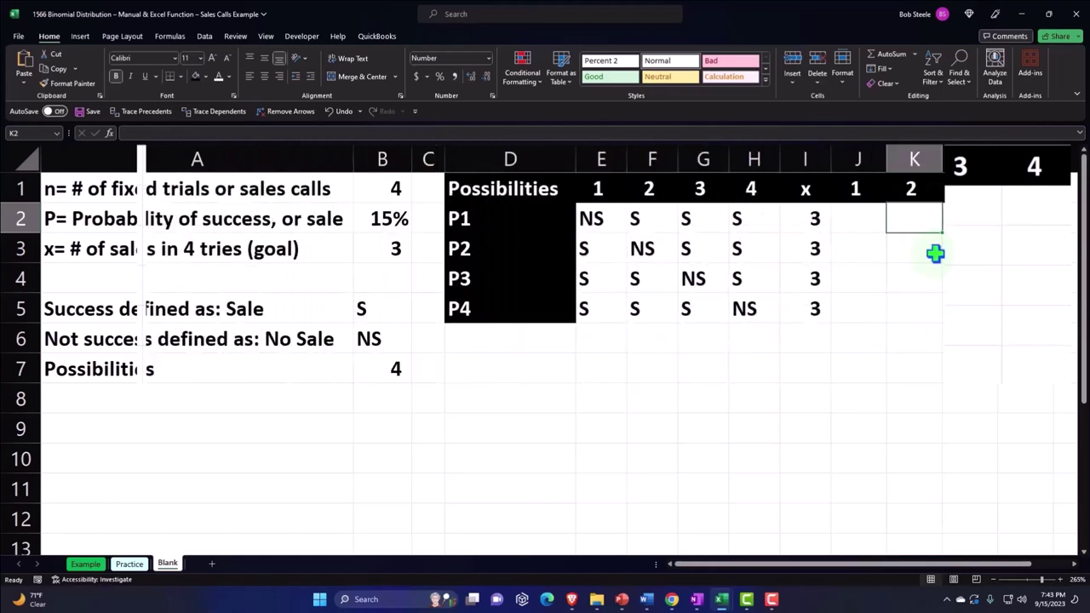
text(=)
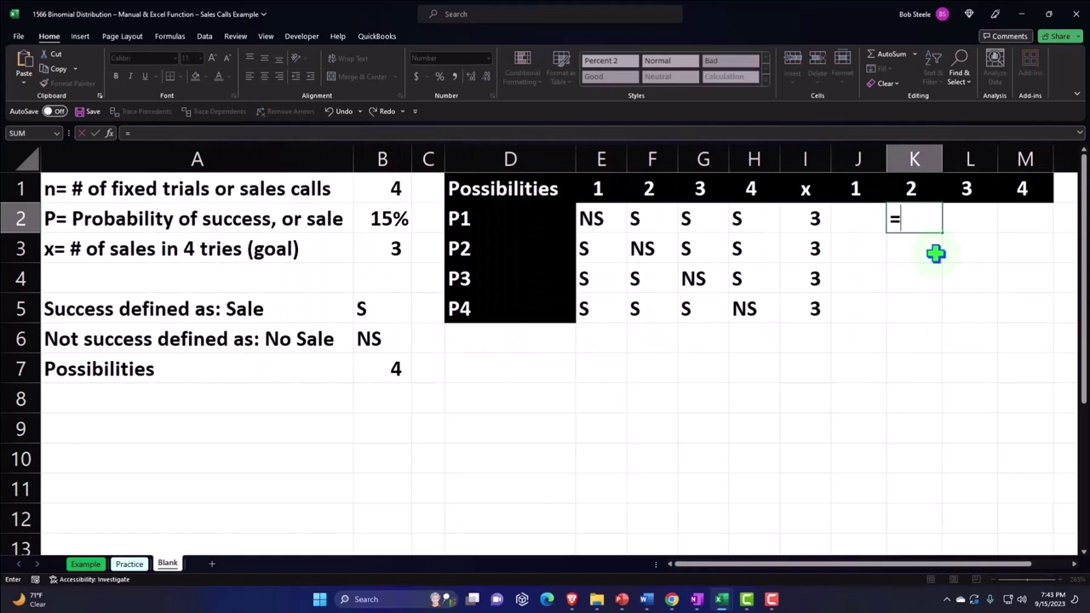
text(if)
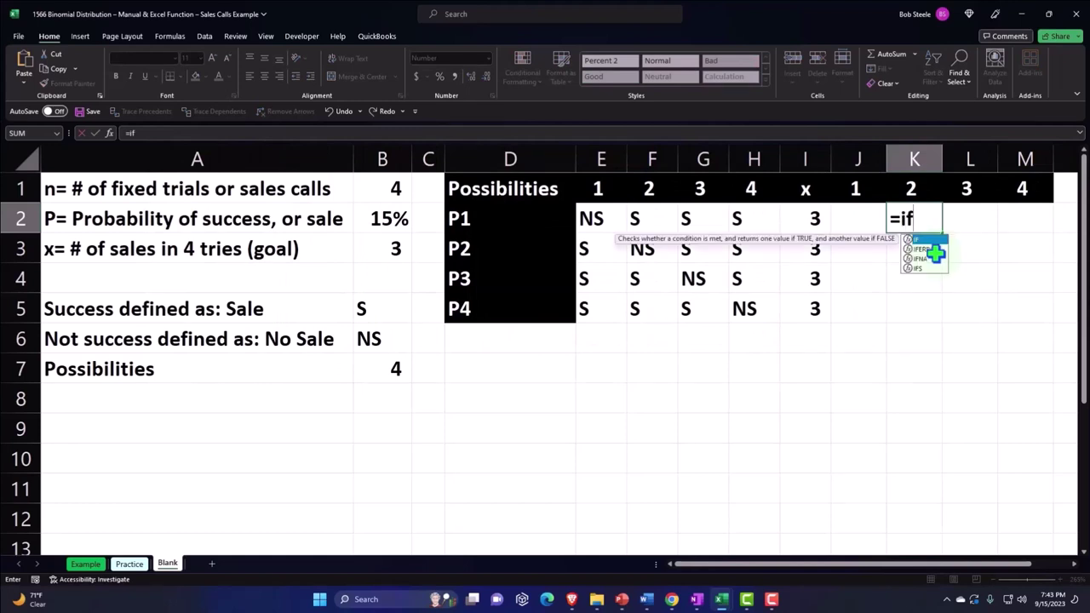
text(()
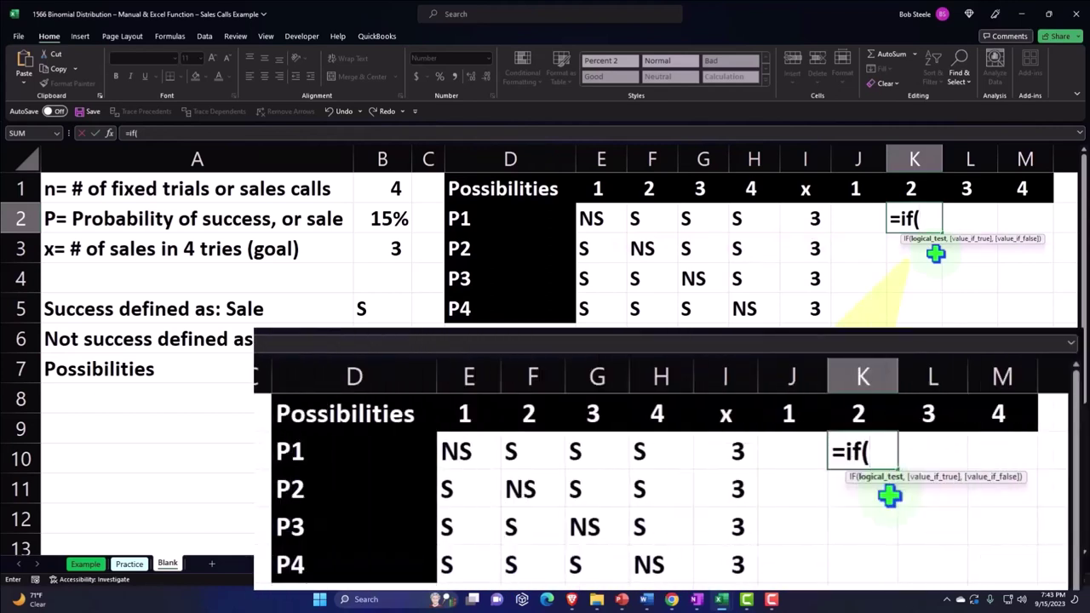
key(Left)
key(Left)
key(Left)
key(Left)
key(Left)
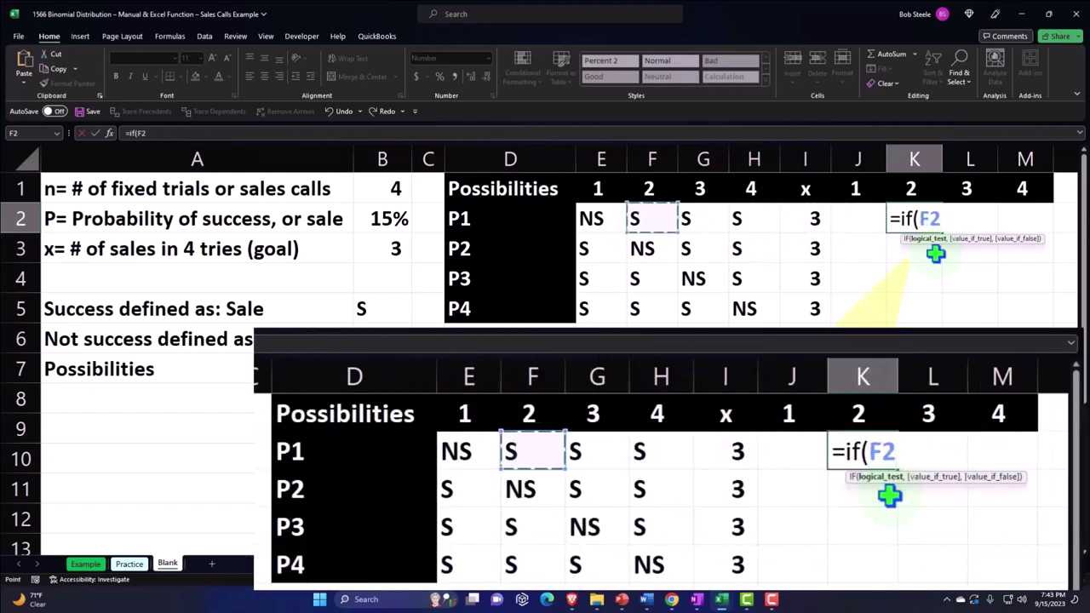
text(=)
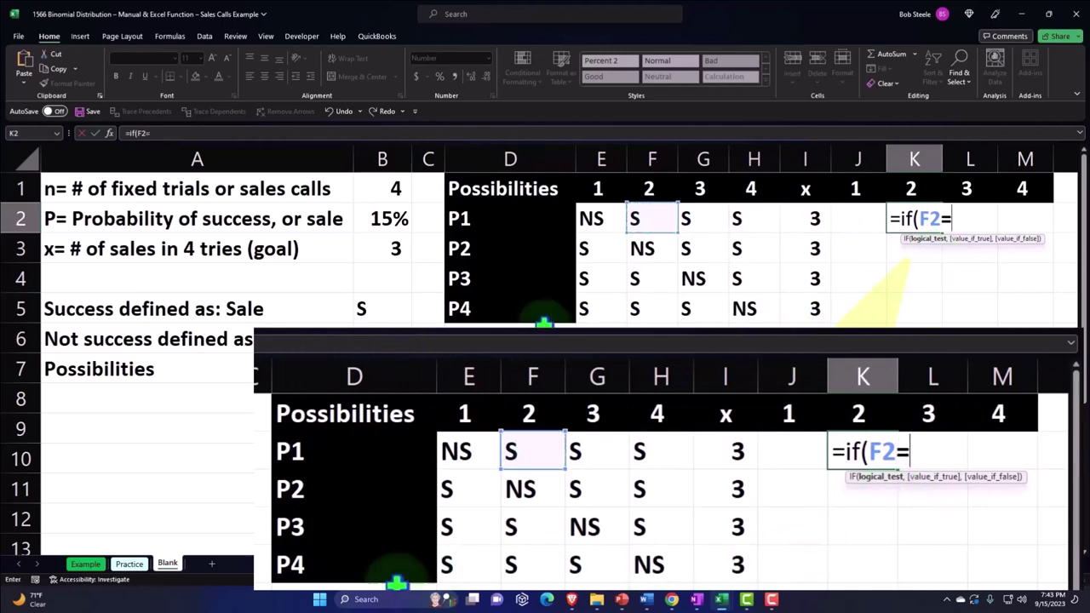
click(389, 306)
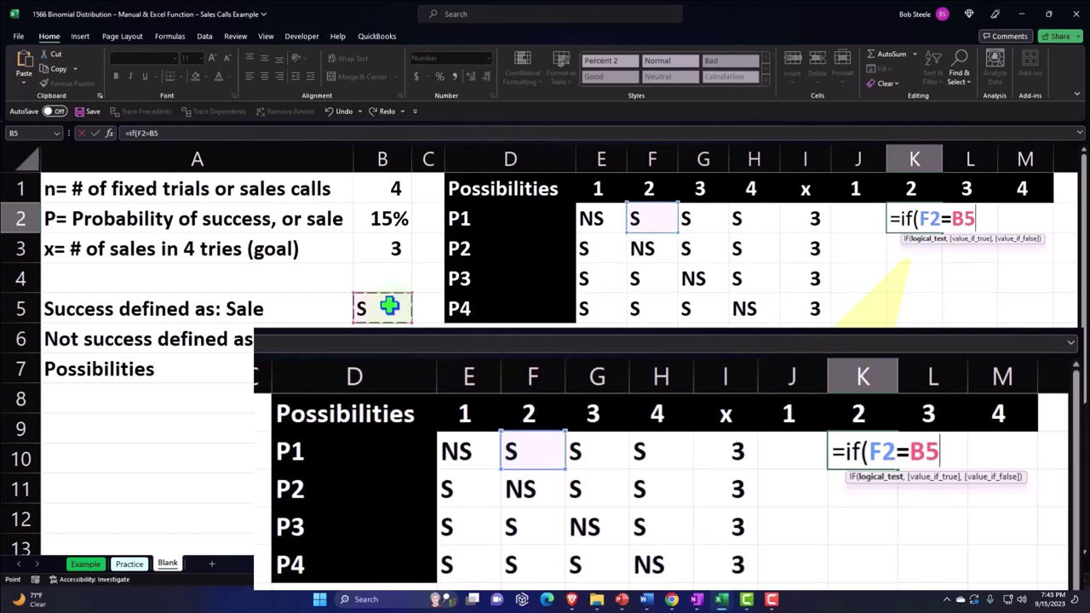
text(,)
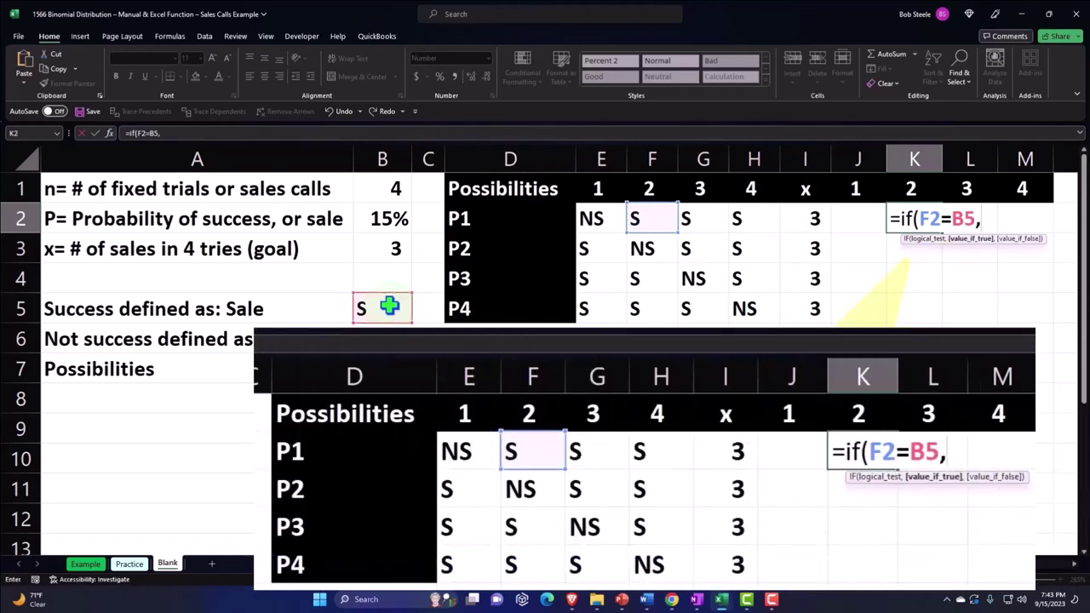
click(383, 218)
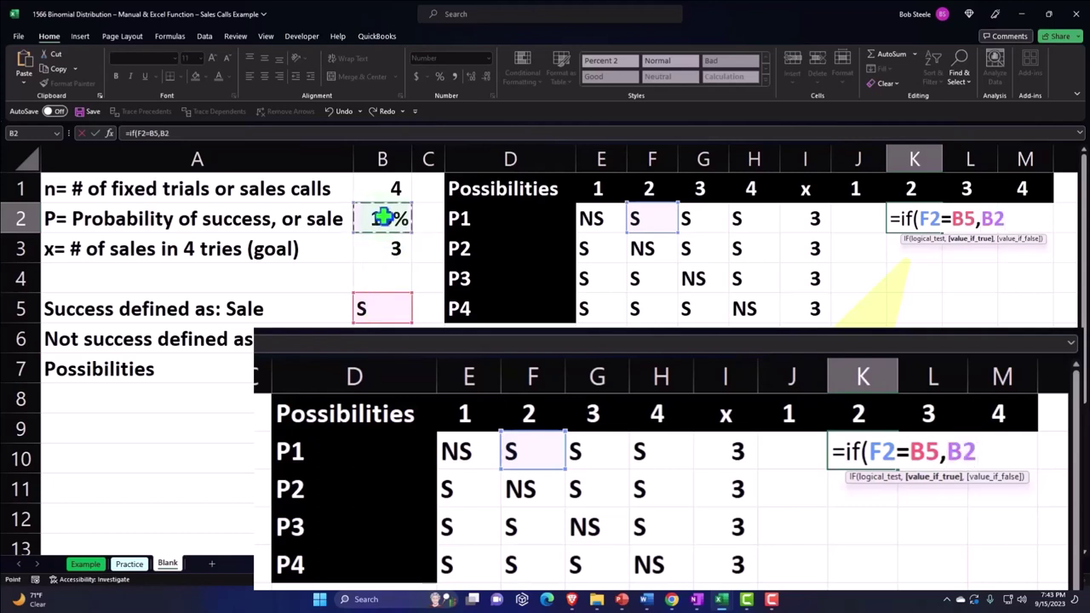
text(,)
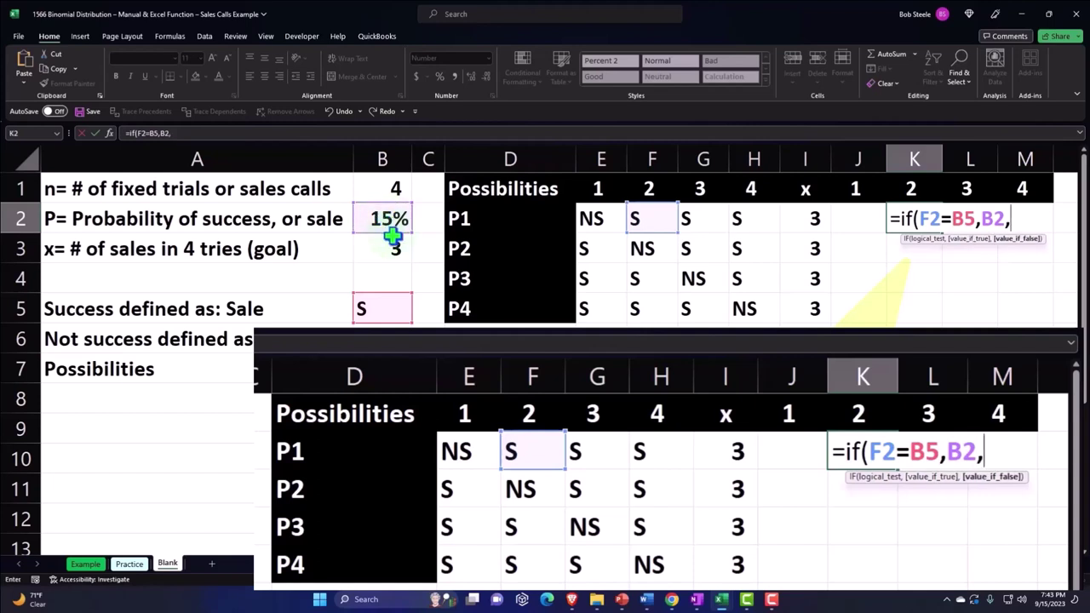
text(1-)
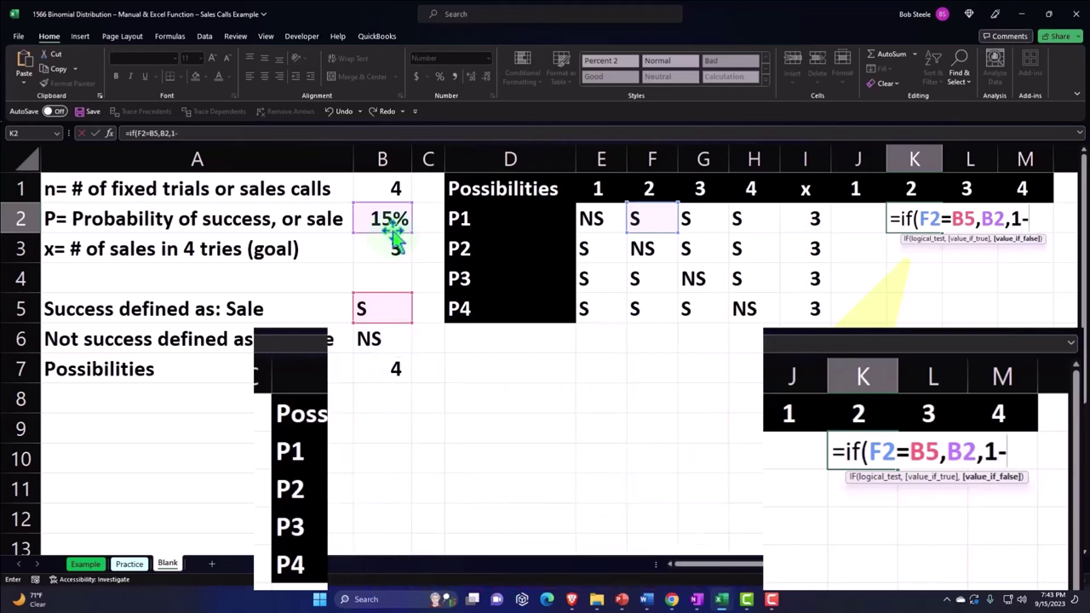
click(392, 219)
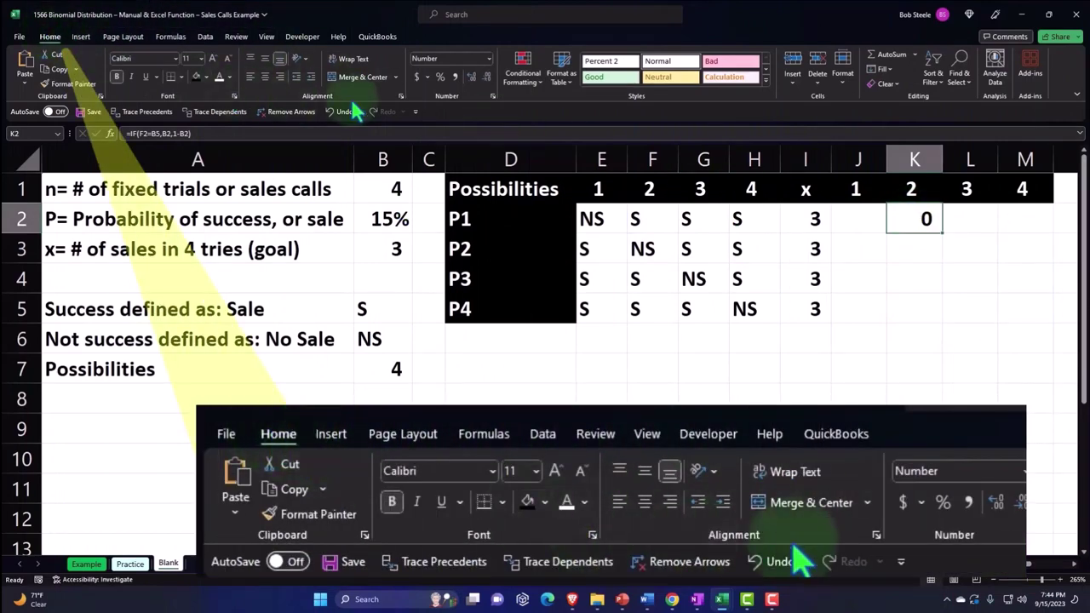
Show K2 as a percentage (15%) and make B5 and both B2 references absolute
click(440, 77)
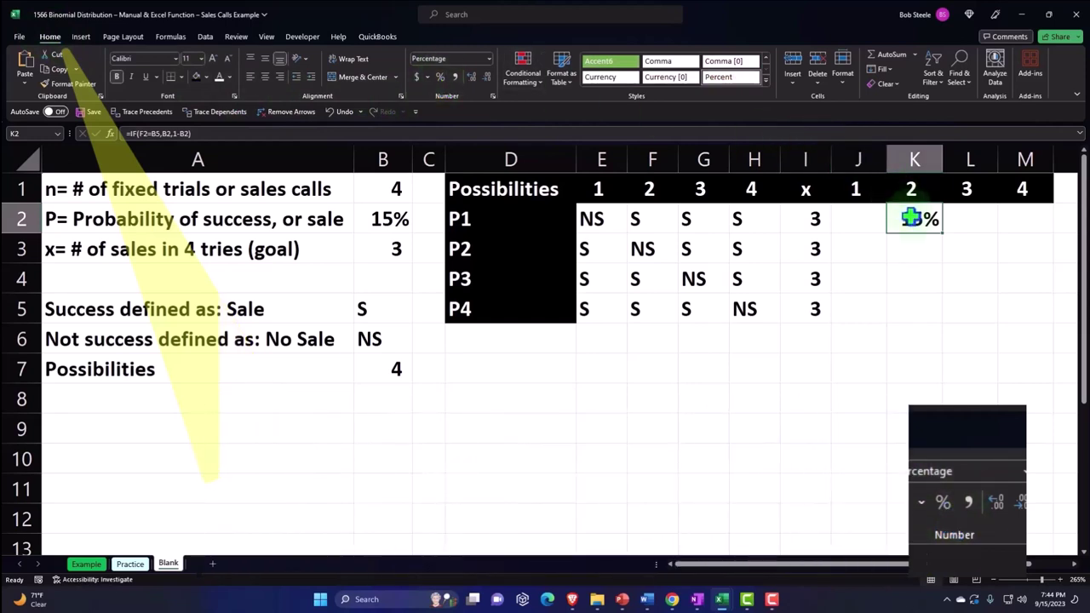
double_click(911, 218)
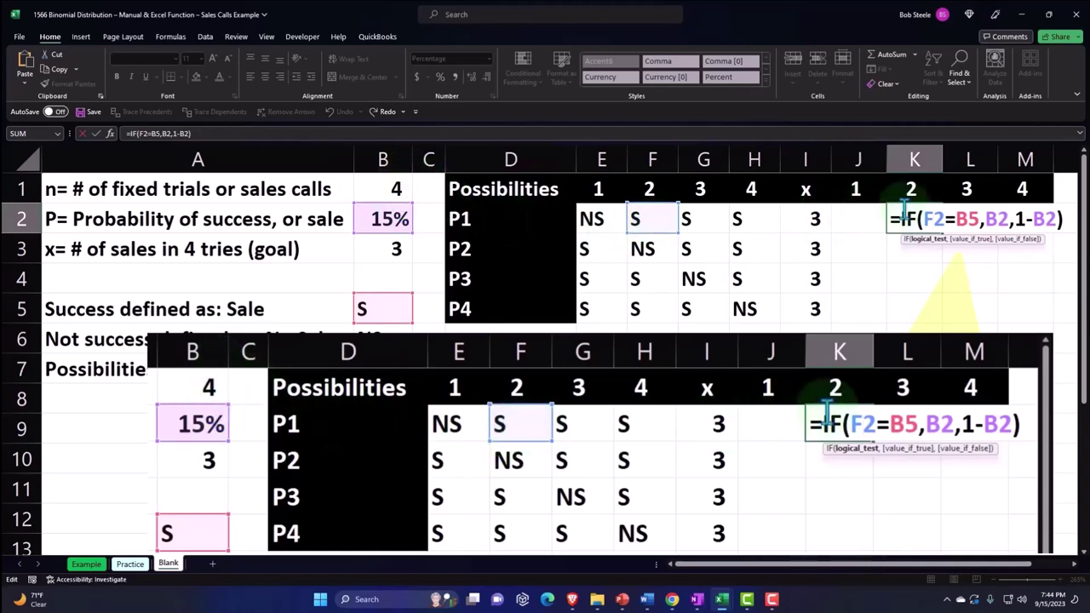
click(966, 220)
key(F4)
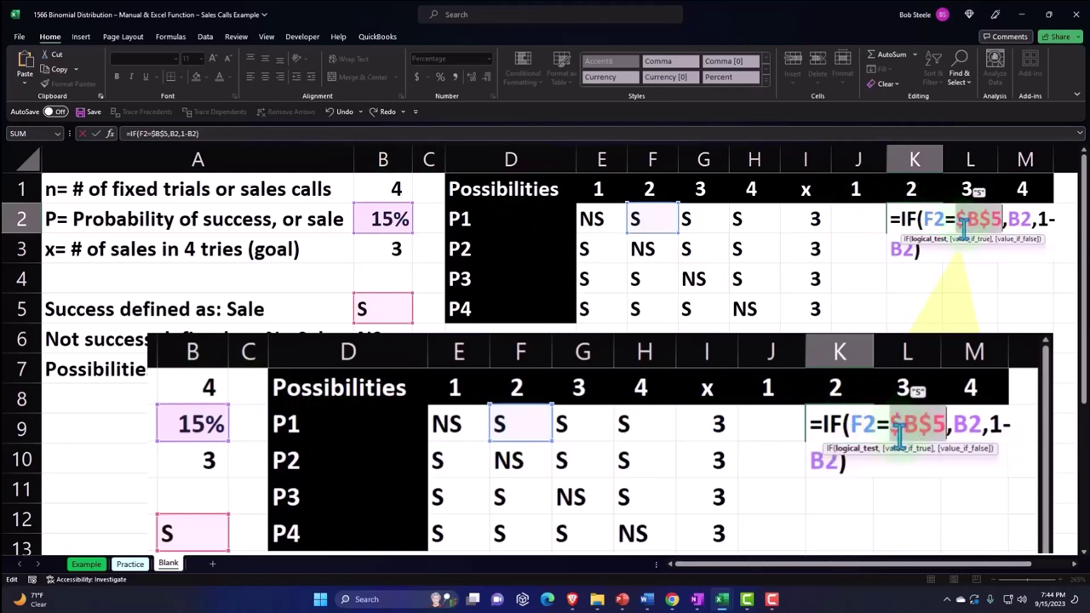
click(1019, 219)
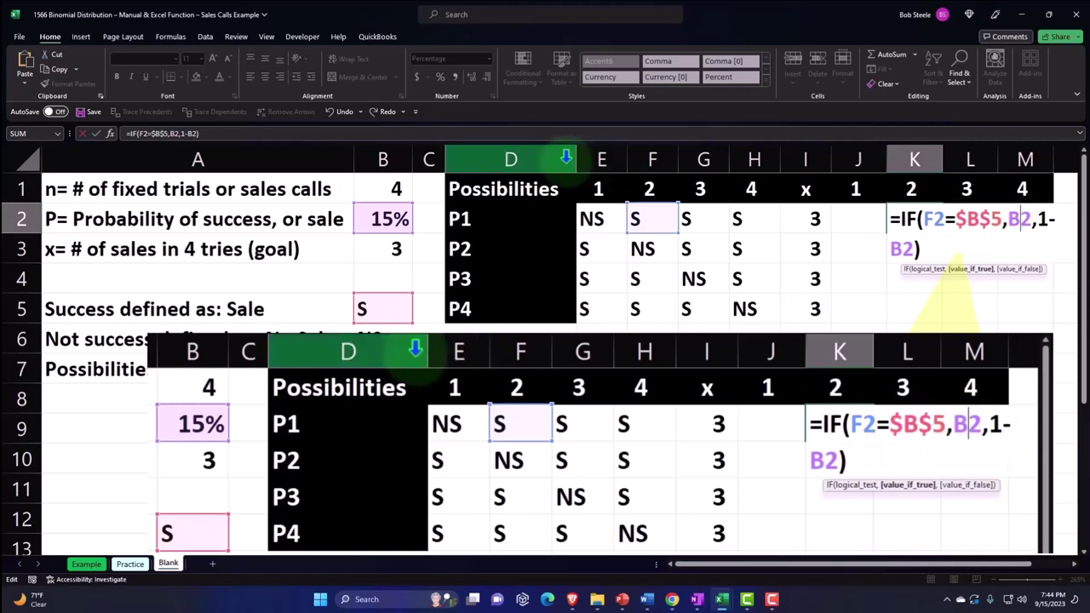
key(F4)
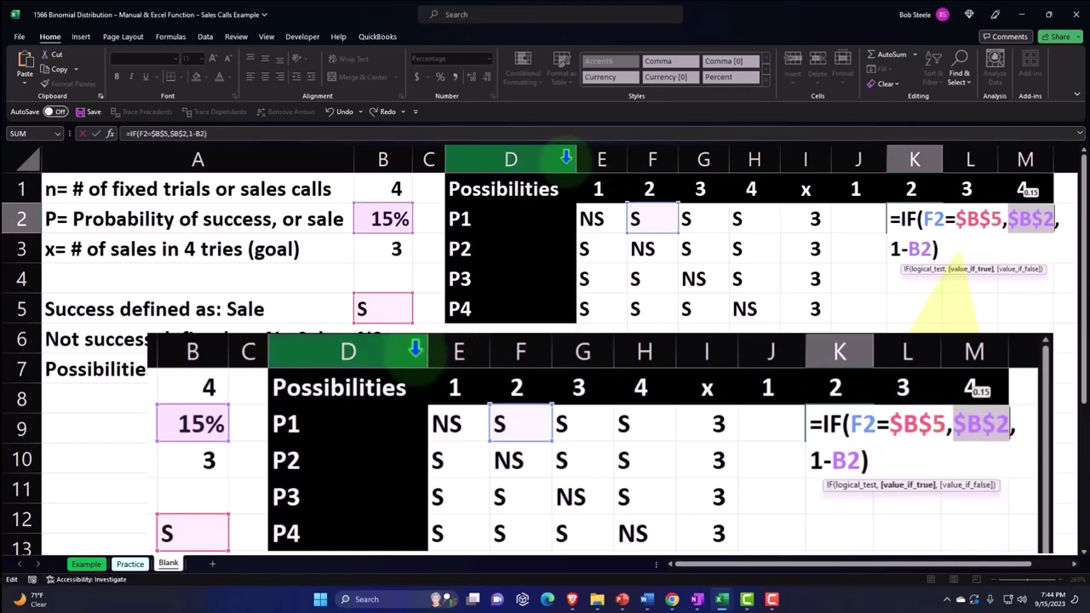
click(918, 248)
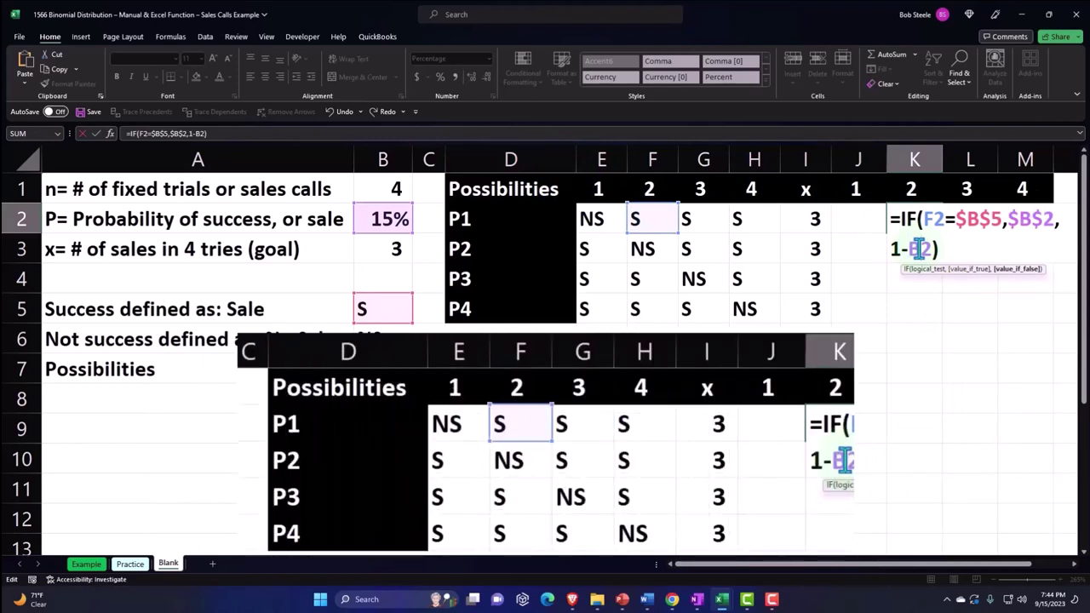
key(F4)
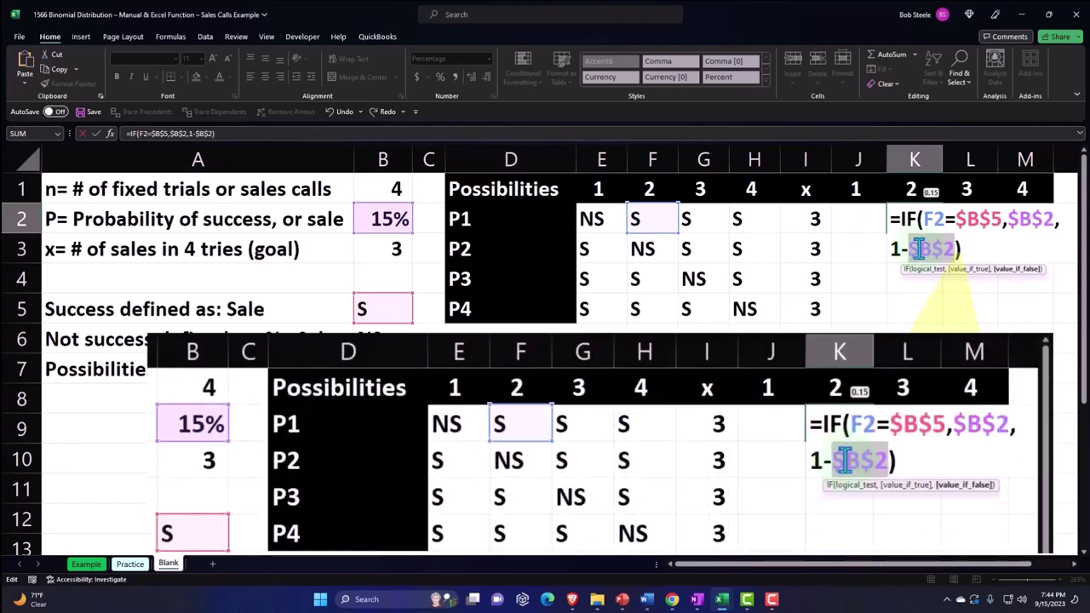
key(Return)
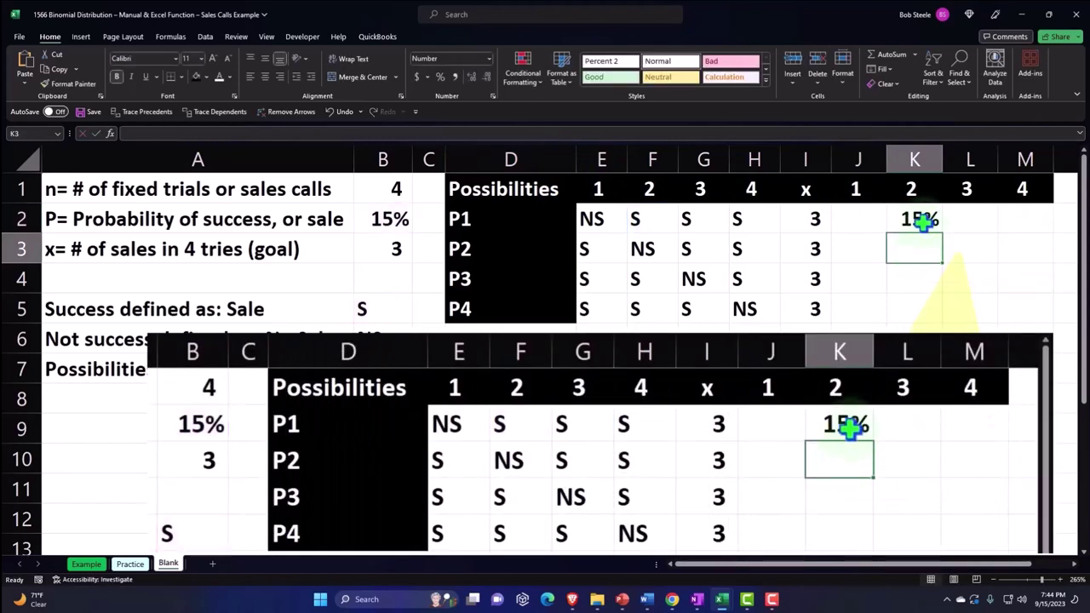
Copy K2's IF formula across row 2 into J2:M2 and check the row's formulas
click(934, 223)
drag(944, 235, 1018, 223)
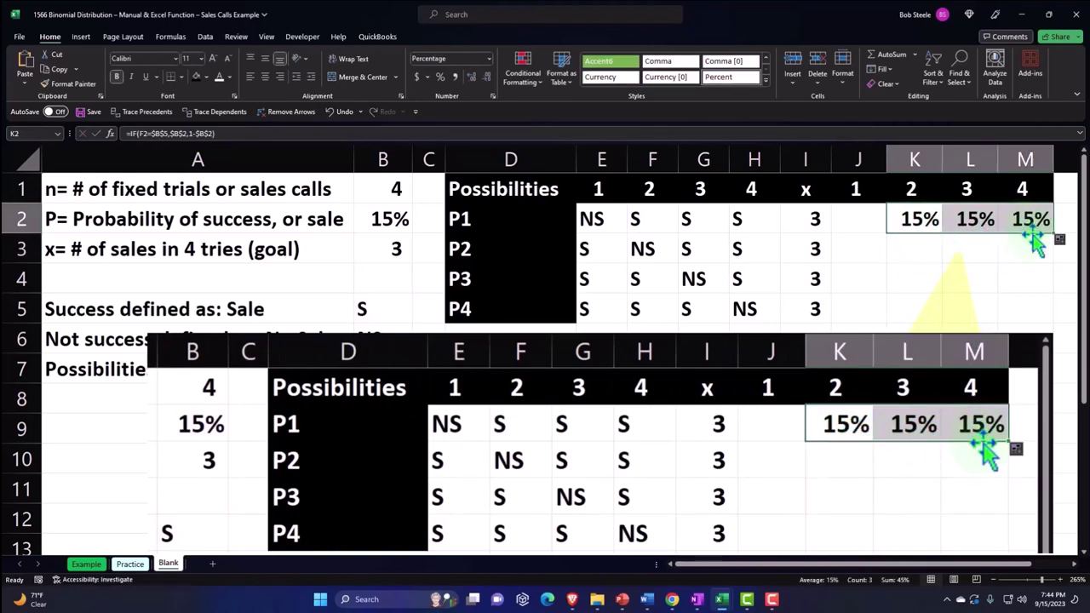
drag(913, 234, 856, 226)
click(863, 241)
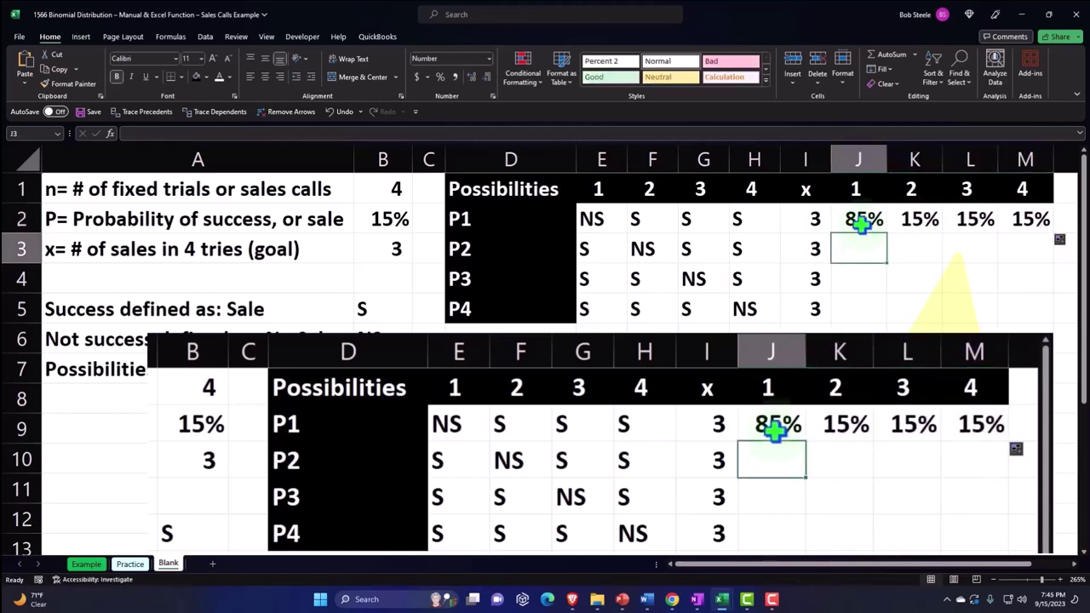
click(864, 220)
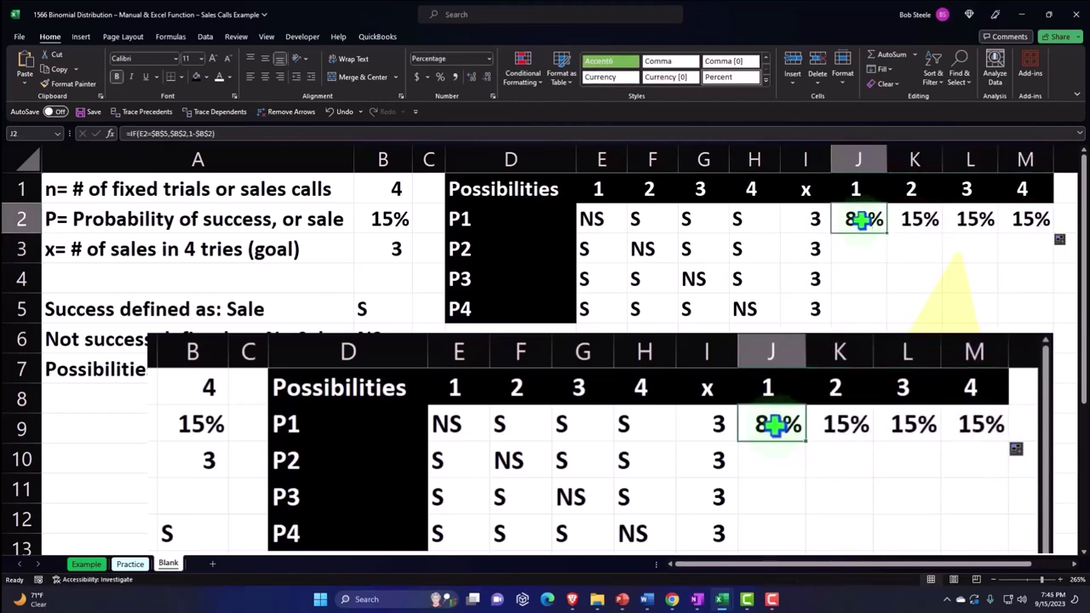
click(603, 223)
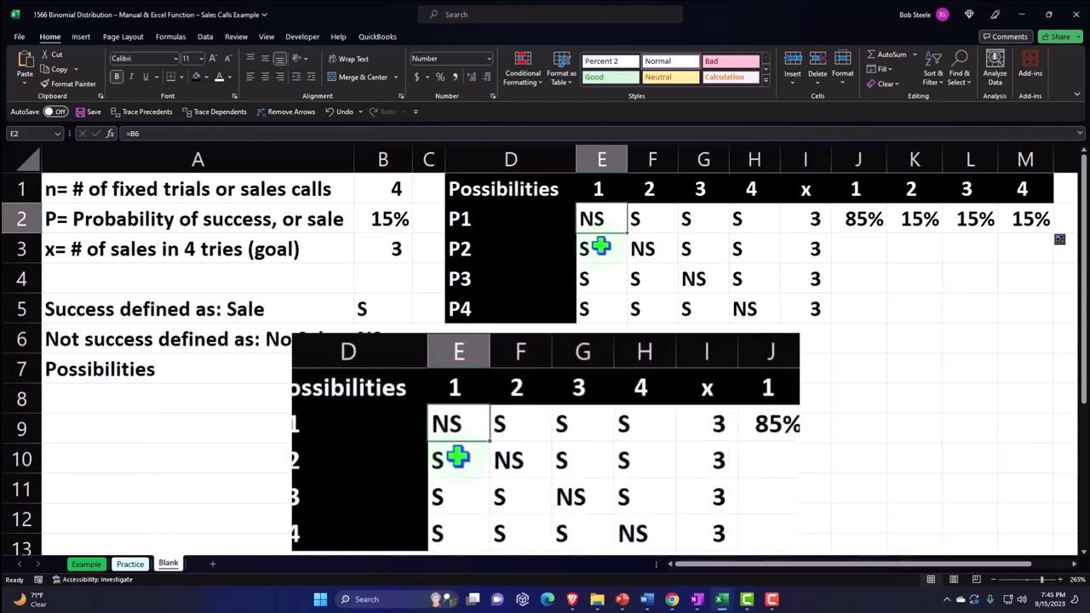
key(Right)
key(Right)
key(Right)
key(Right)
key(Right)
key(Right)
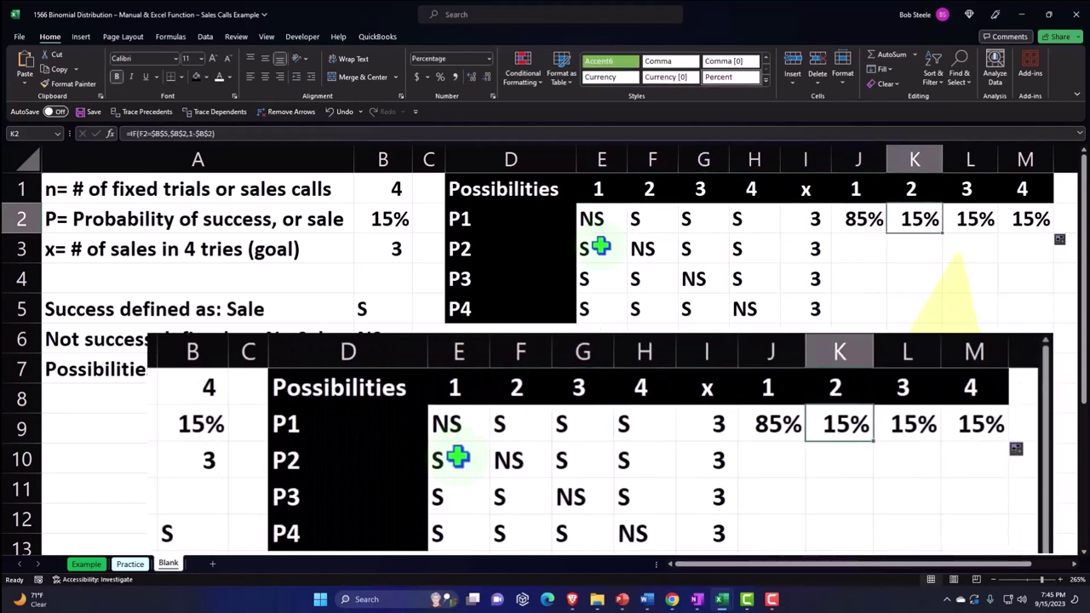
Fill the J2:M2 probability formulas down through row 5
mouse_move(860, 218)
mouse_down()
mouse_move(1019, 218)
mouse_move(1054, 322)
mouse_up()
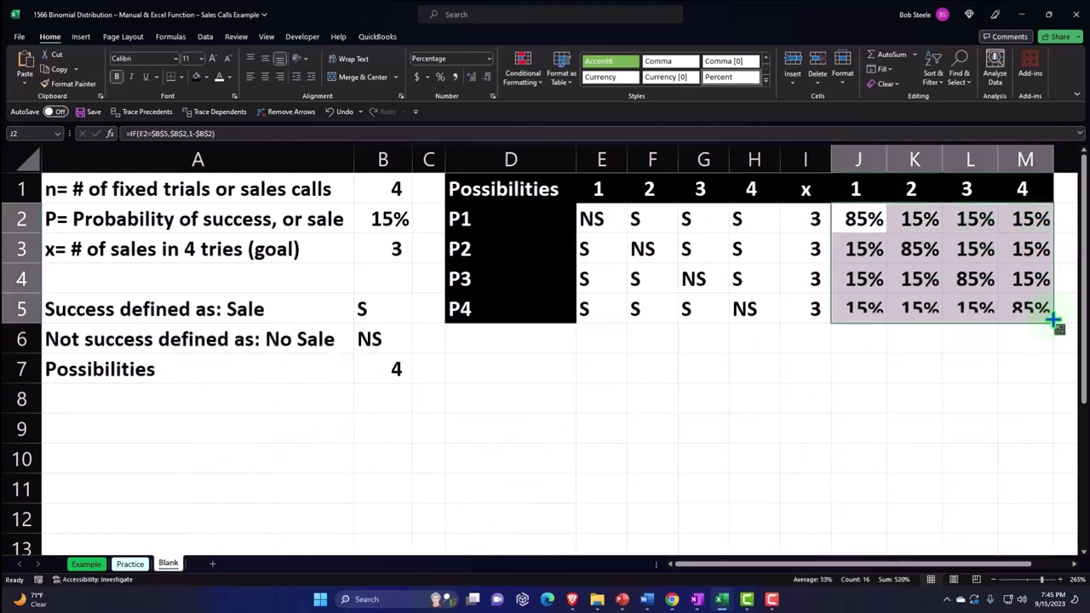
click(864, 243)
drag(615, 222, 649, 278)
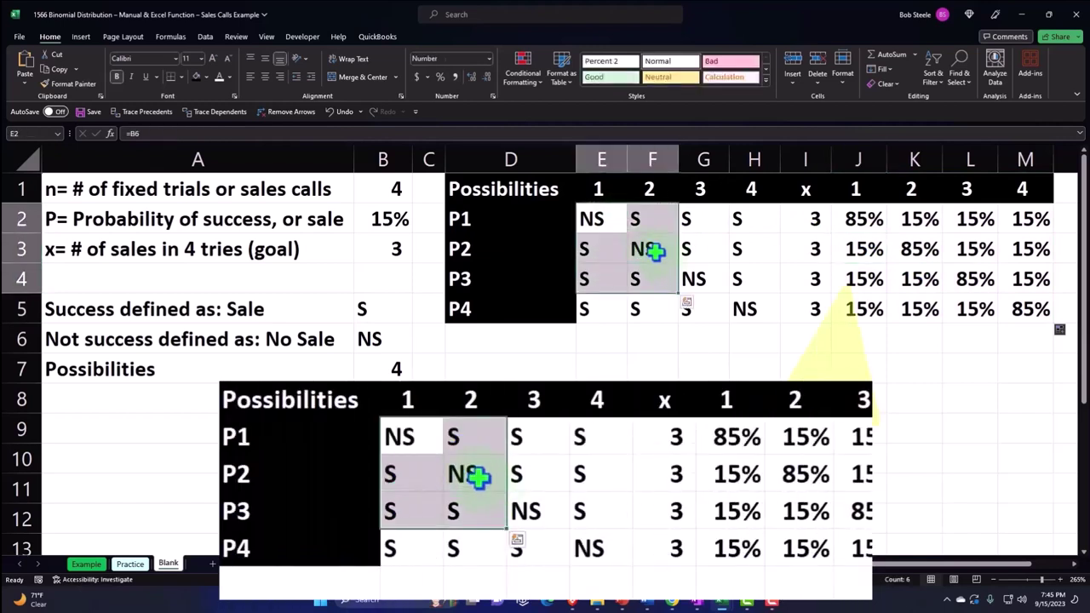
click(754, 304)
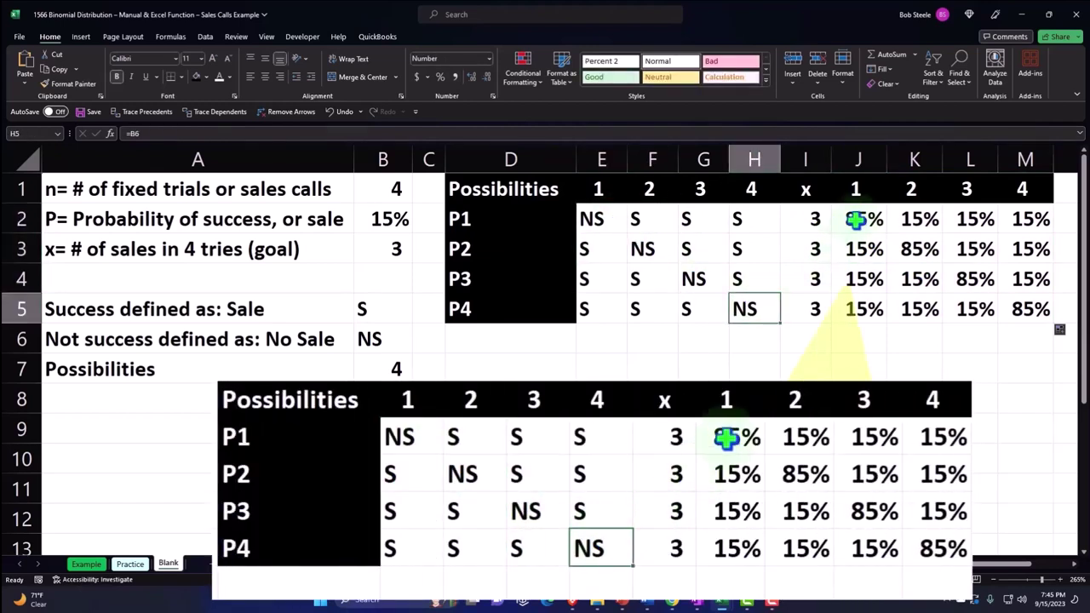
click(929, 249)
click(971, 277)
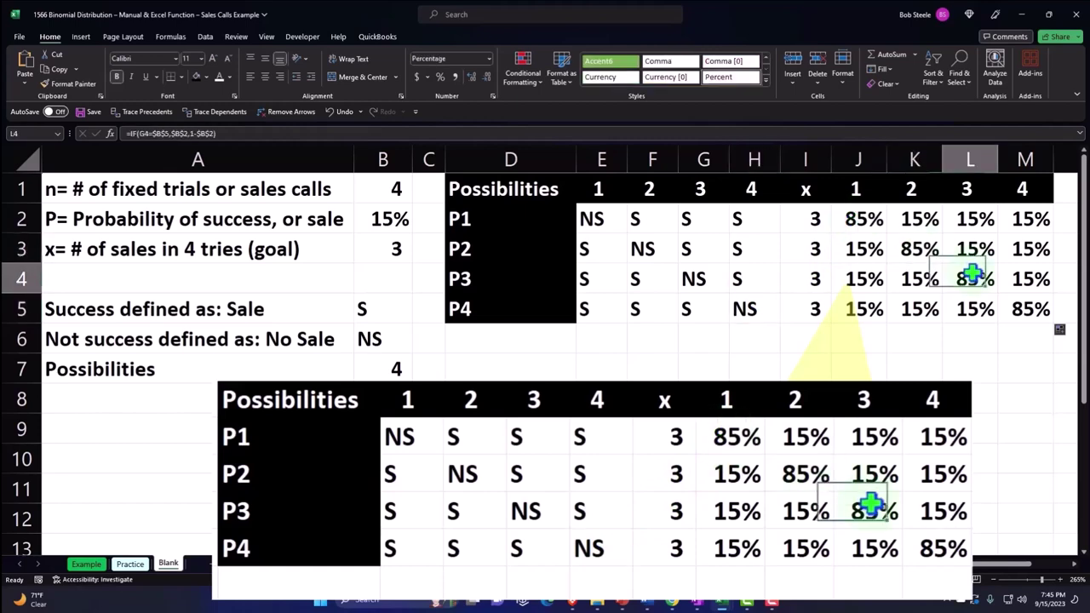
click(1025, 309)
click(862, 220)
click(913, 247)
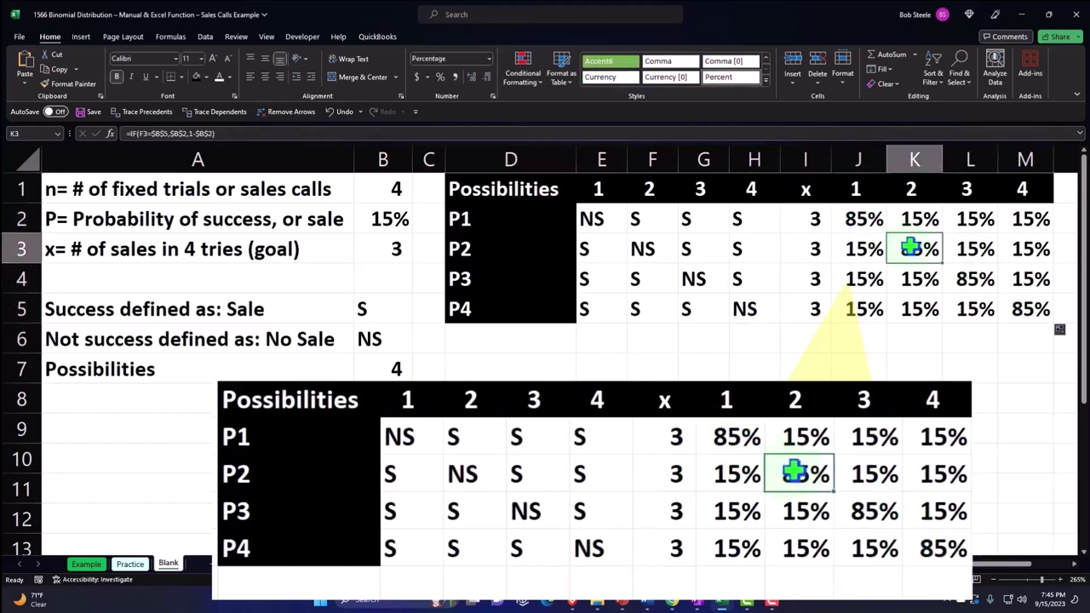
click(968, 275)
click(1028, 308)
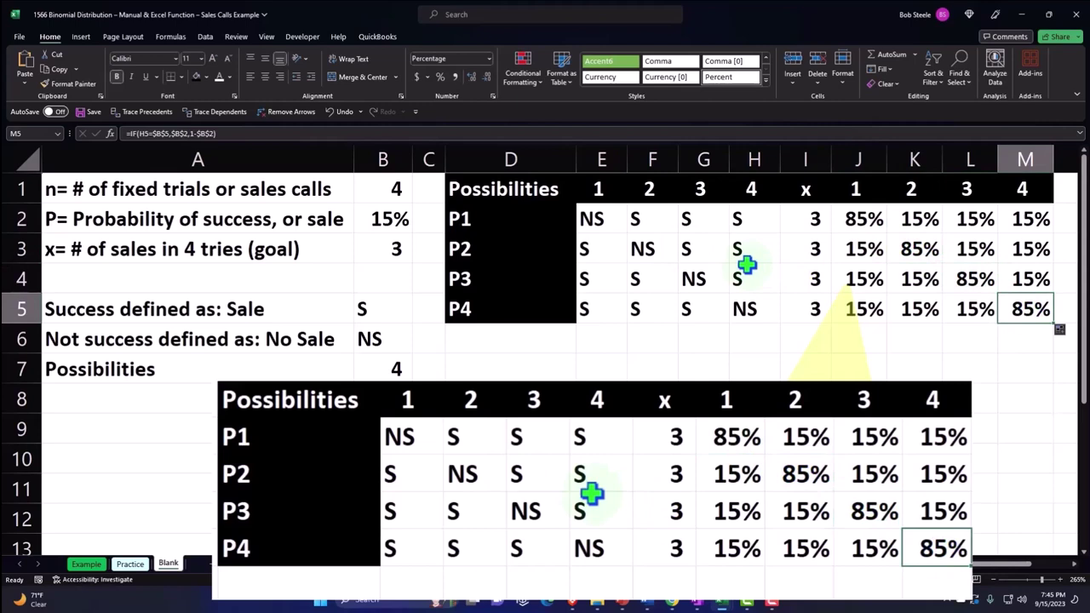
click(609, 221)
click(646, 250)
click(699, 281)
click(748, 309)
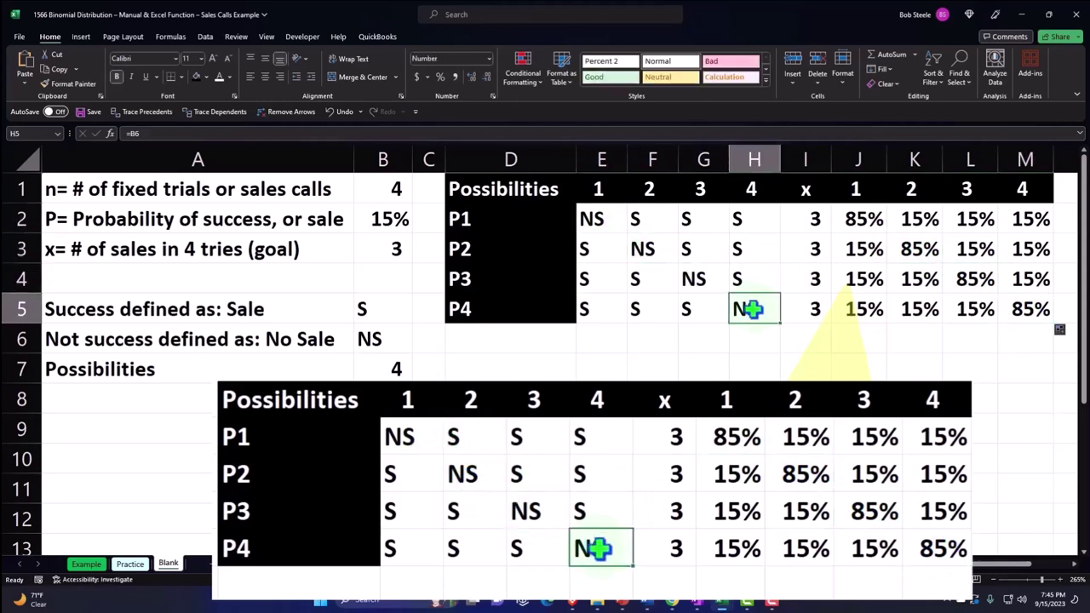
click(937, 220)
click(979, 219)
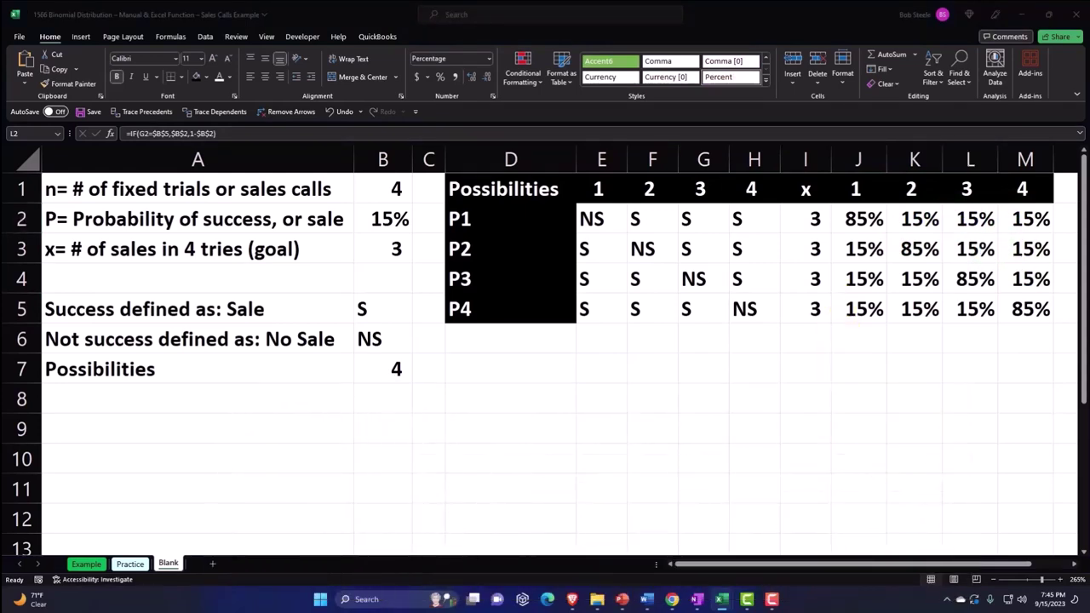
click(988, 226)
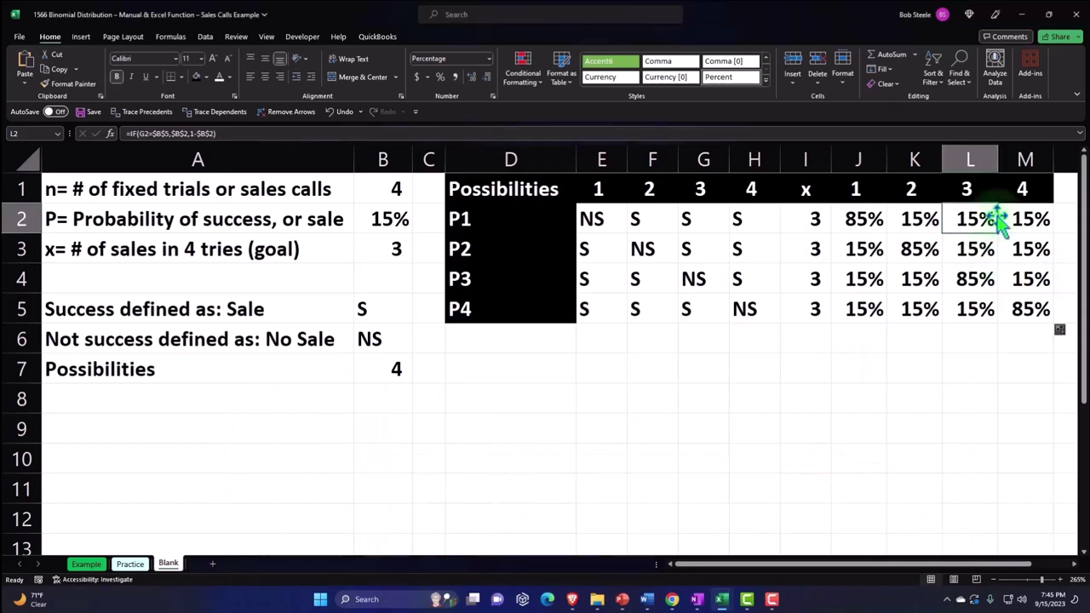
key(Right)
key(Right)
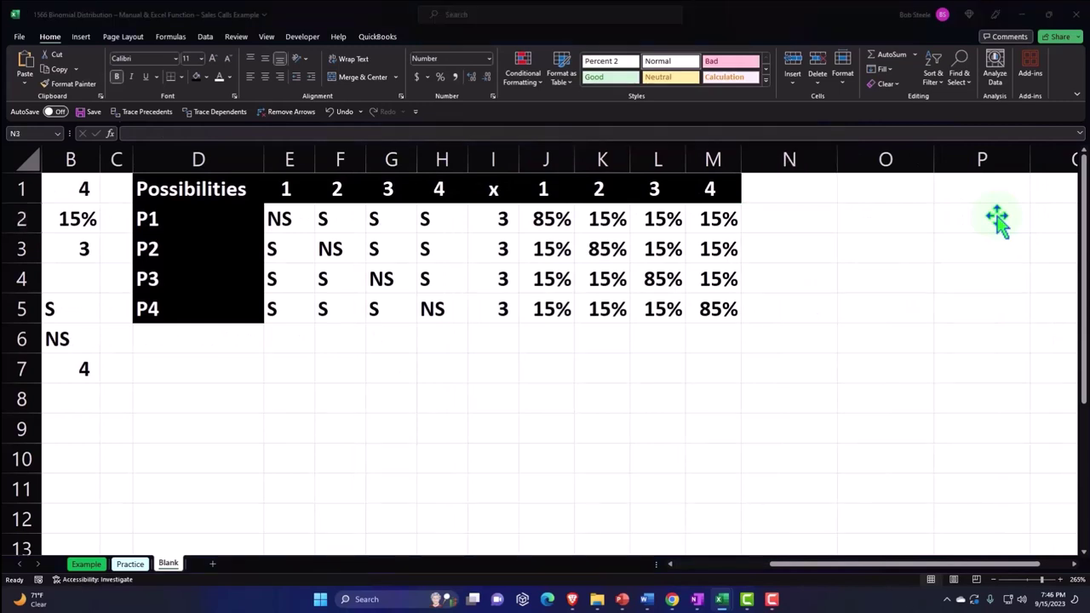
click(817, 239)
click(797, 220)
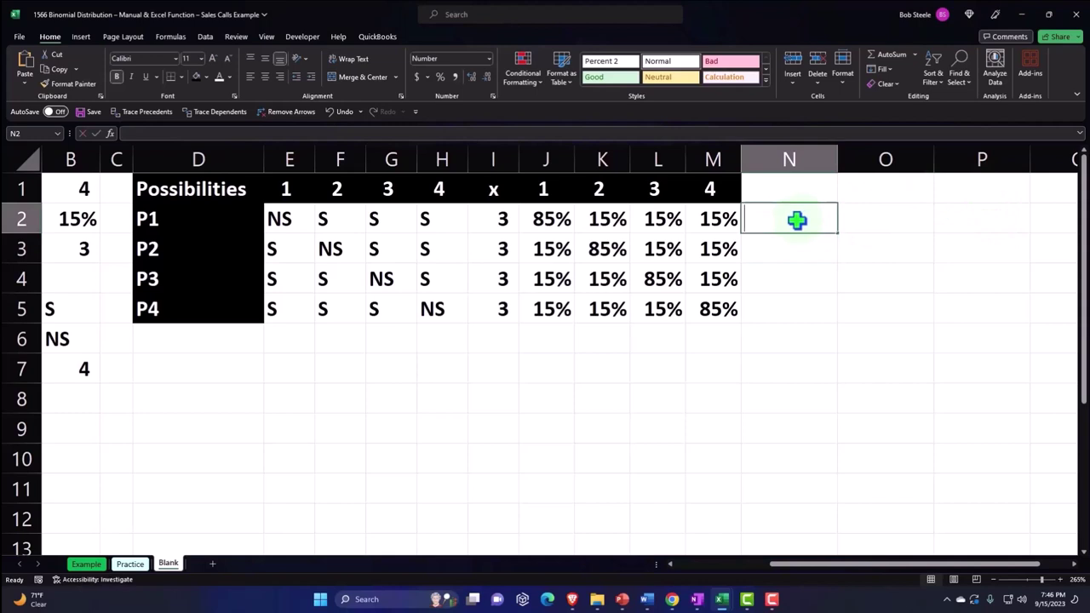
Enter =J2*K2*L2*M2 in N2
text(=)
key(Left)
key(Left)
key(Left)
key(Left)
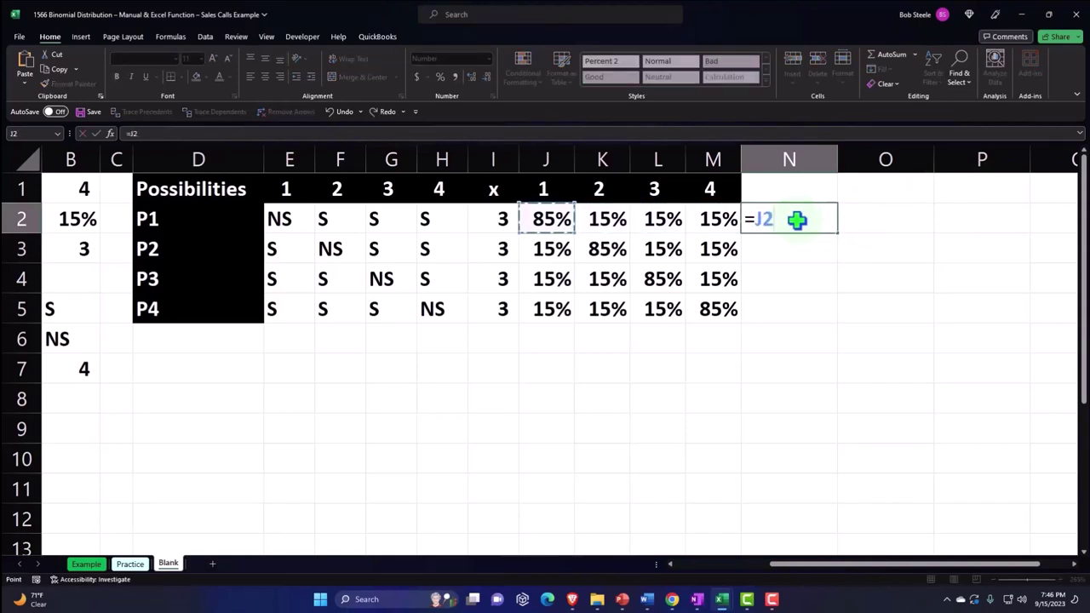
text(*)
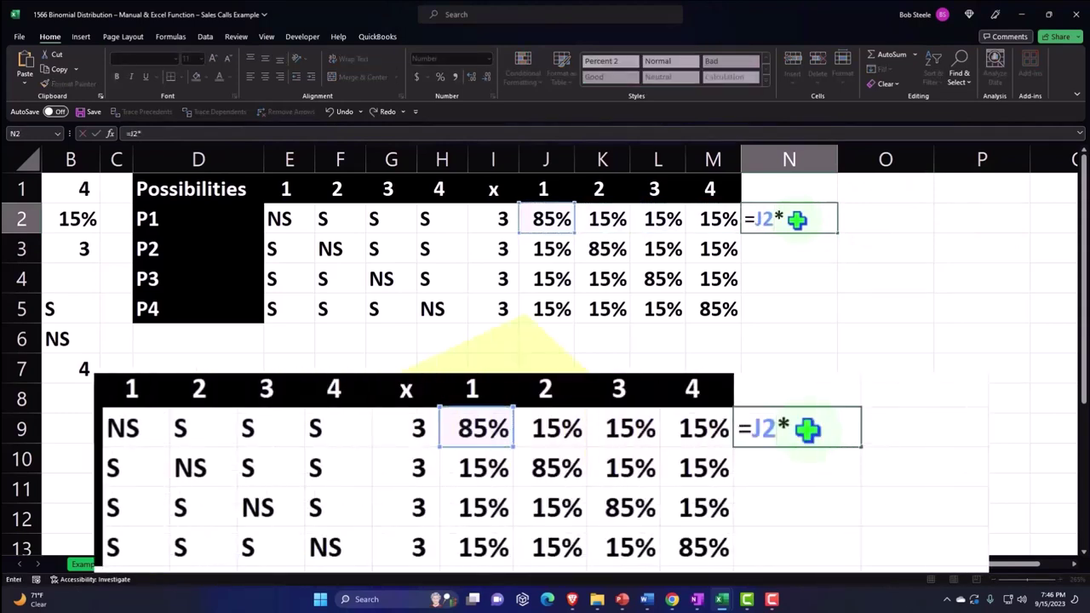
key(Left)
key(Left)
key(Left)
text(*)
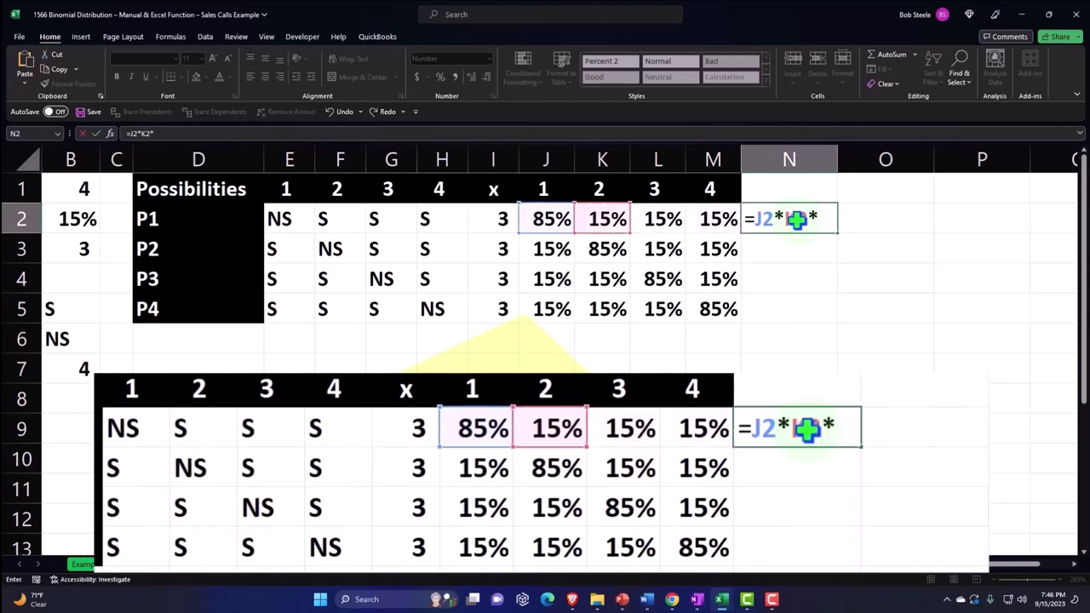
key(Left)
key(Left)
text(*)
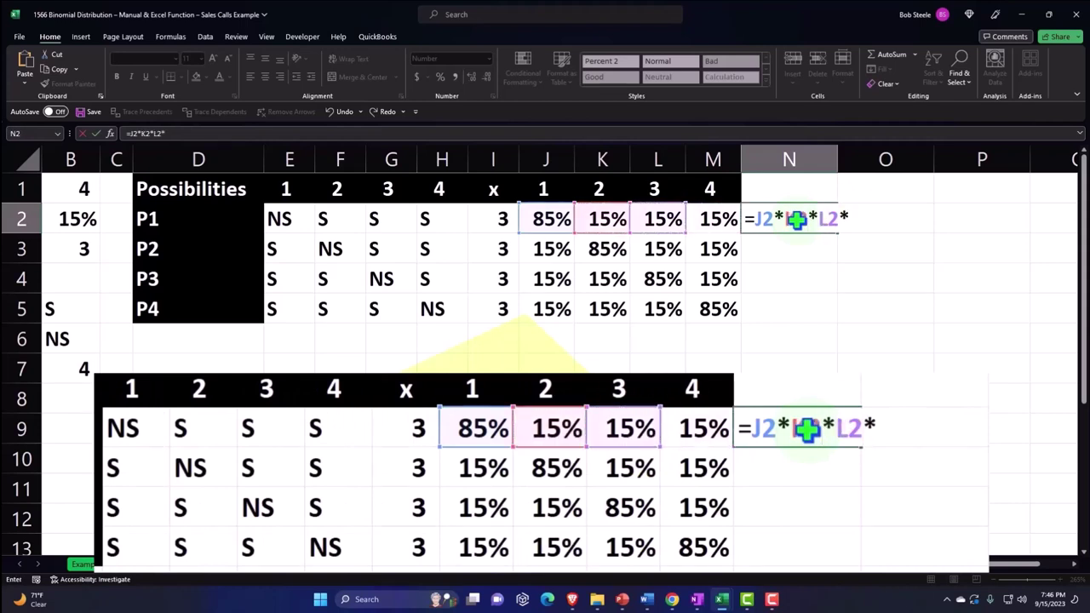
key(Left)
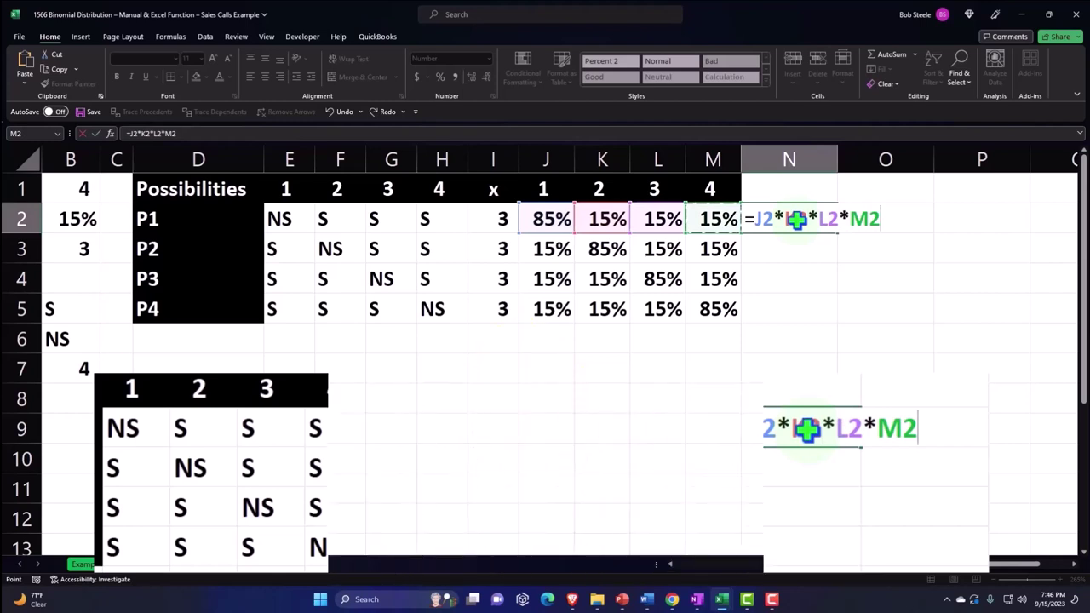
key(Return)
Format N2 as a percentage with two decimals, showing 0.29%
click(797, 219)
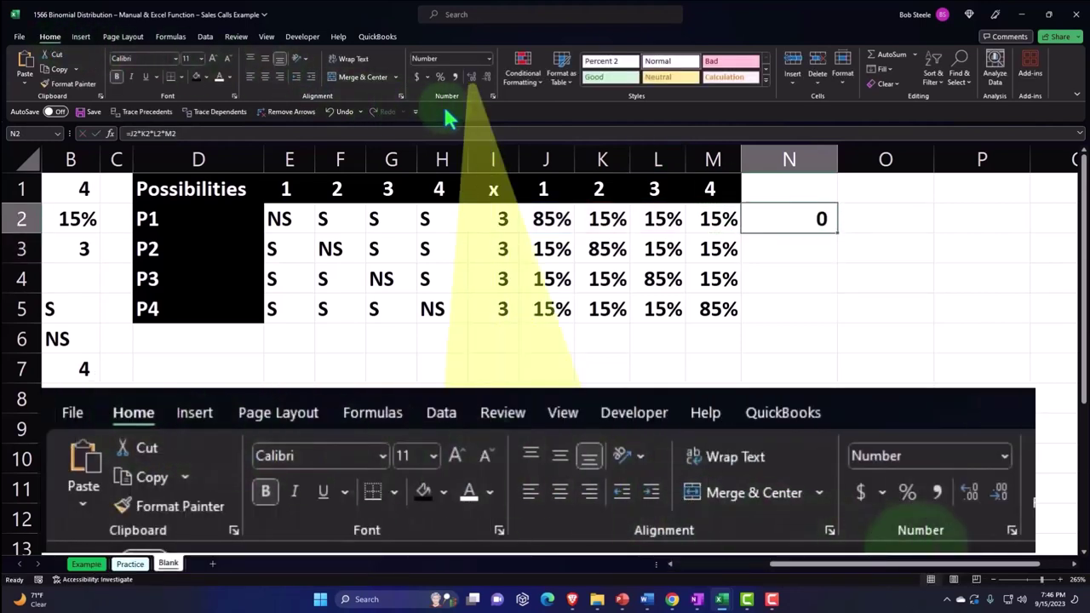
click(440, 78)
click(472, 79)
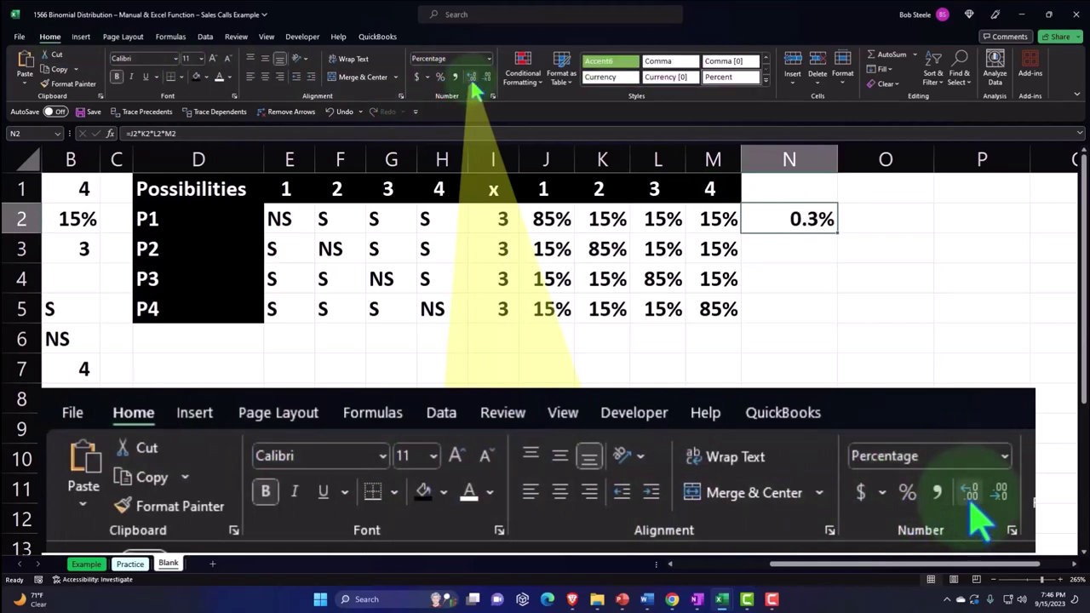
click(472, 79)
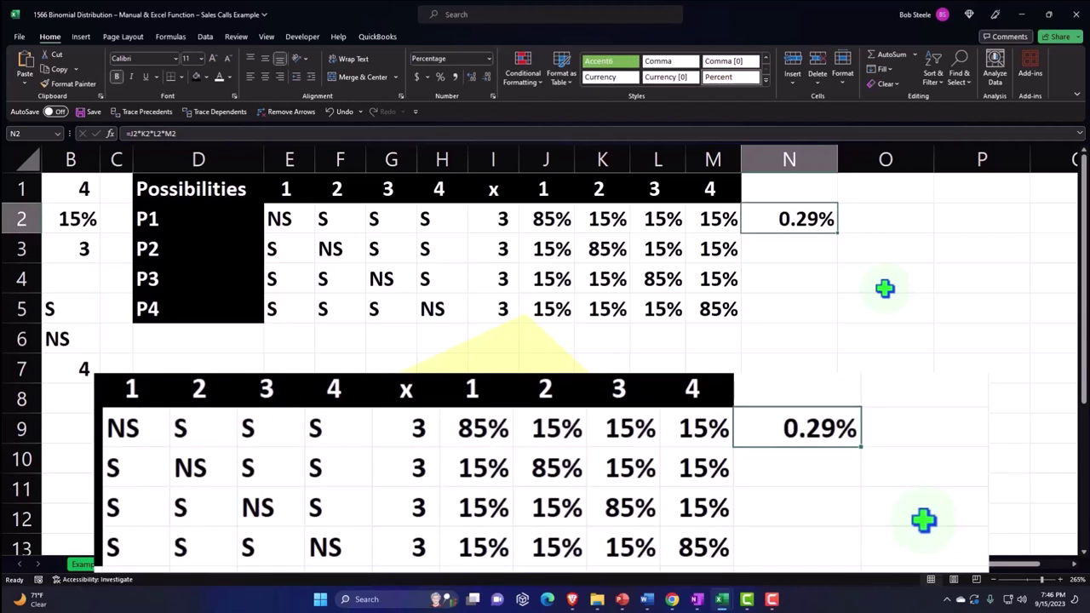
Replace N2 with =PRODUCT(J2:M2) and fill it down to N5
text(=)
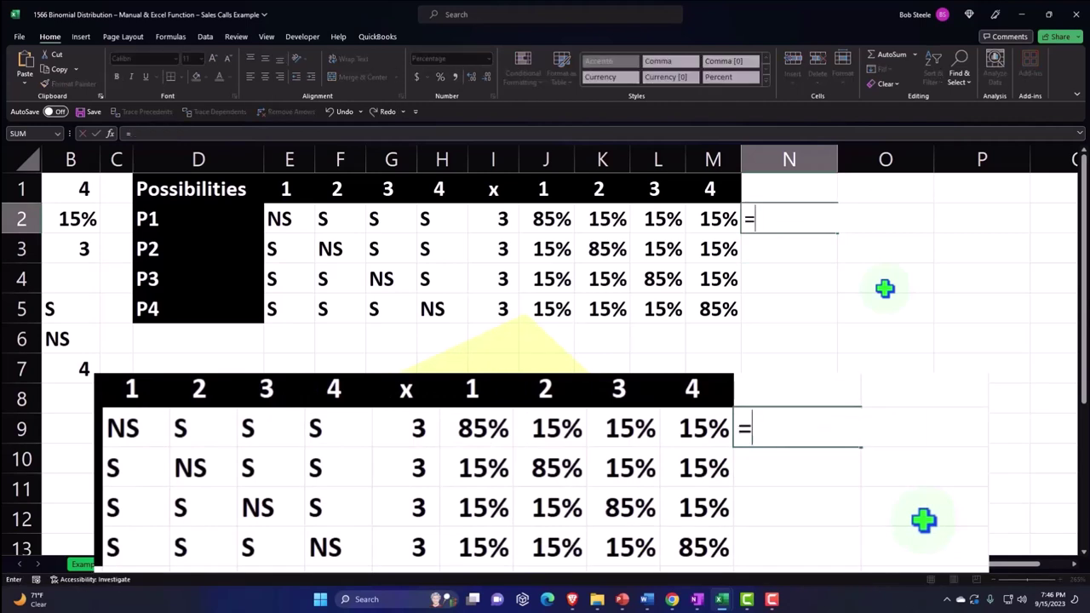
text(pr)
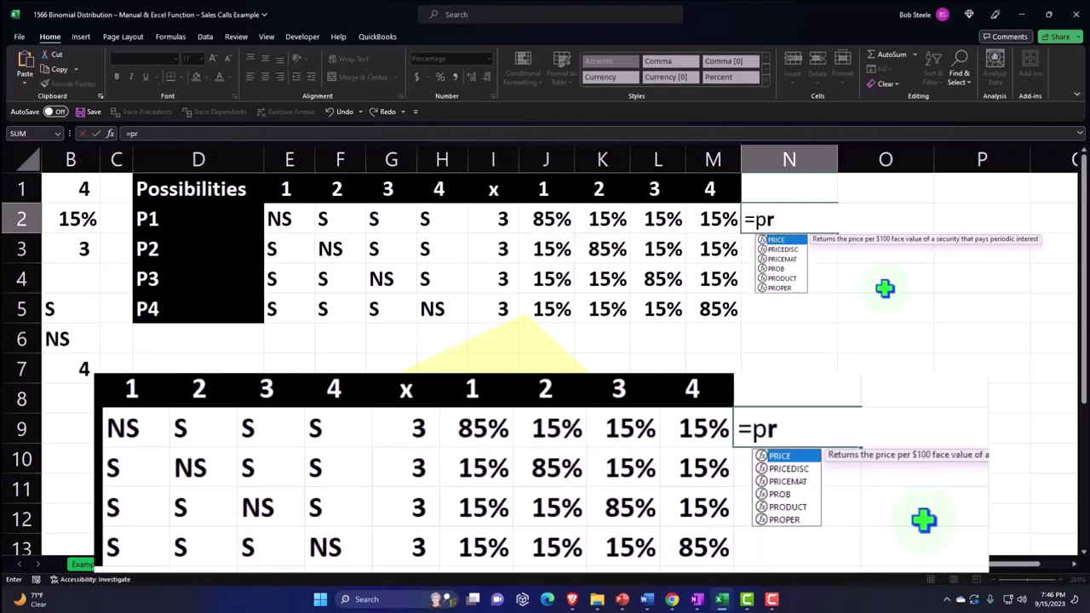
text(oduct()
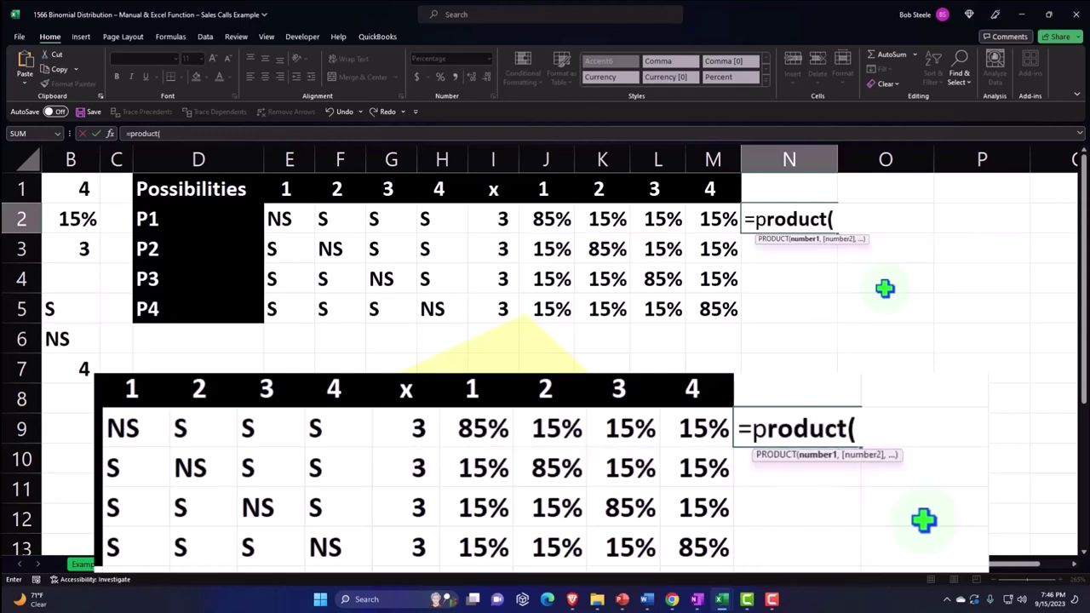
drag(712, 219, 537, 223)
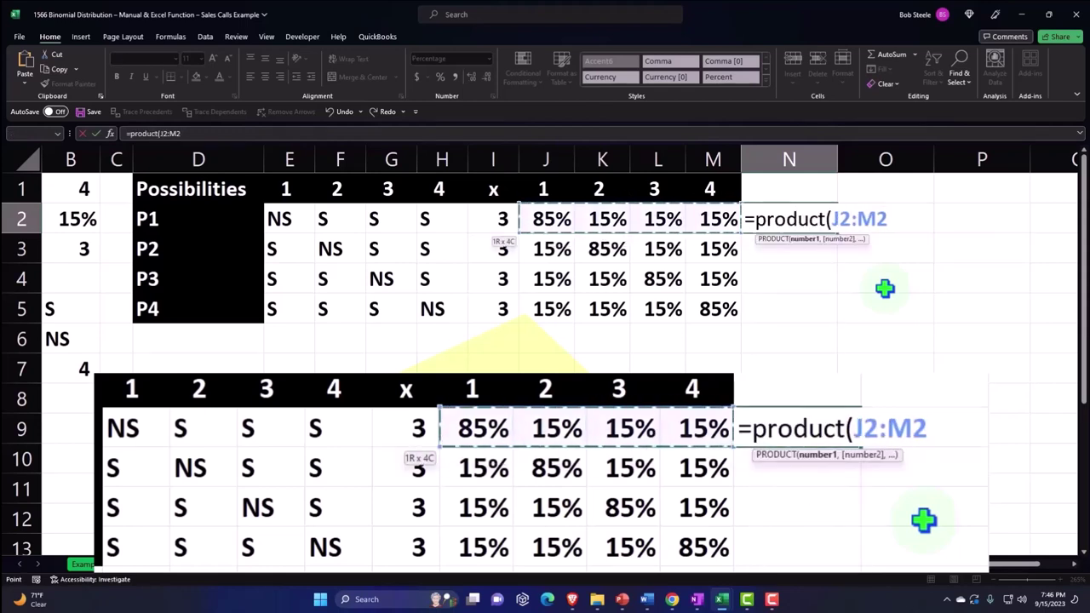
text())
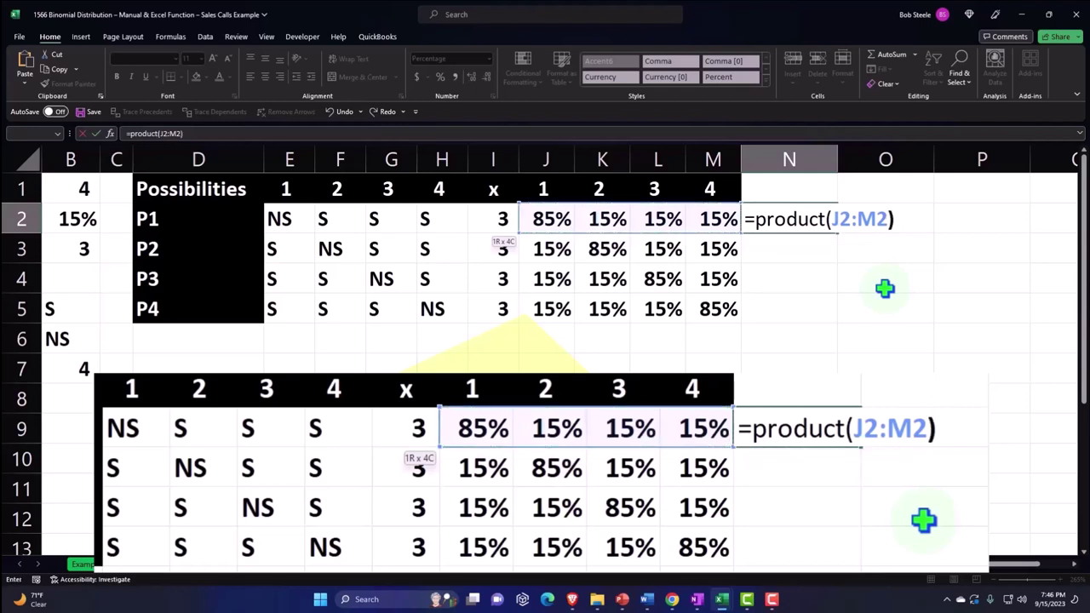
key(Return)
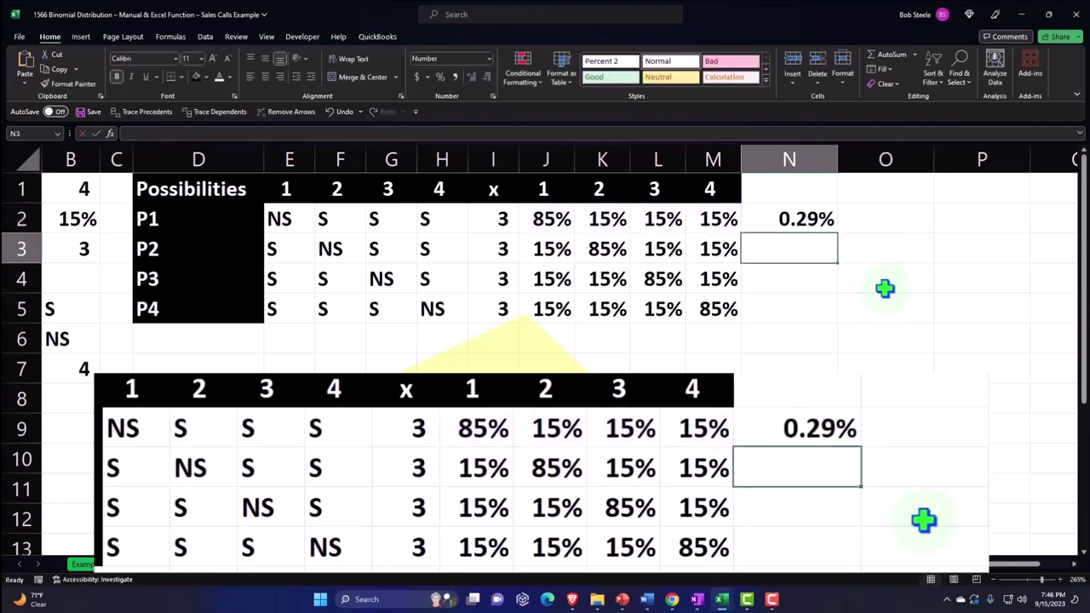
click(836, 228)
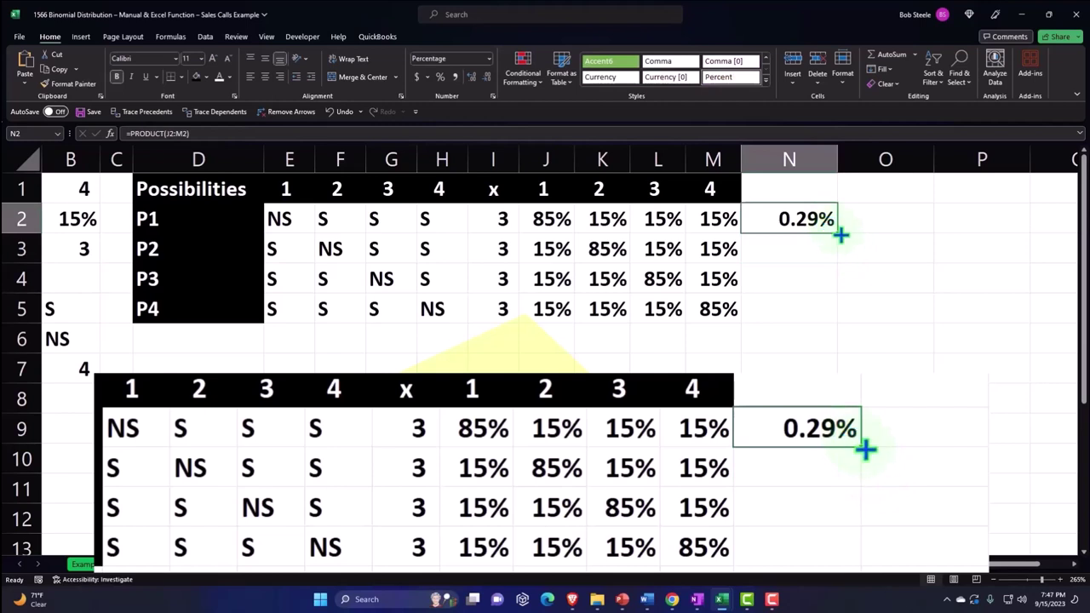
drag(840, 235, 839, 313)
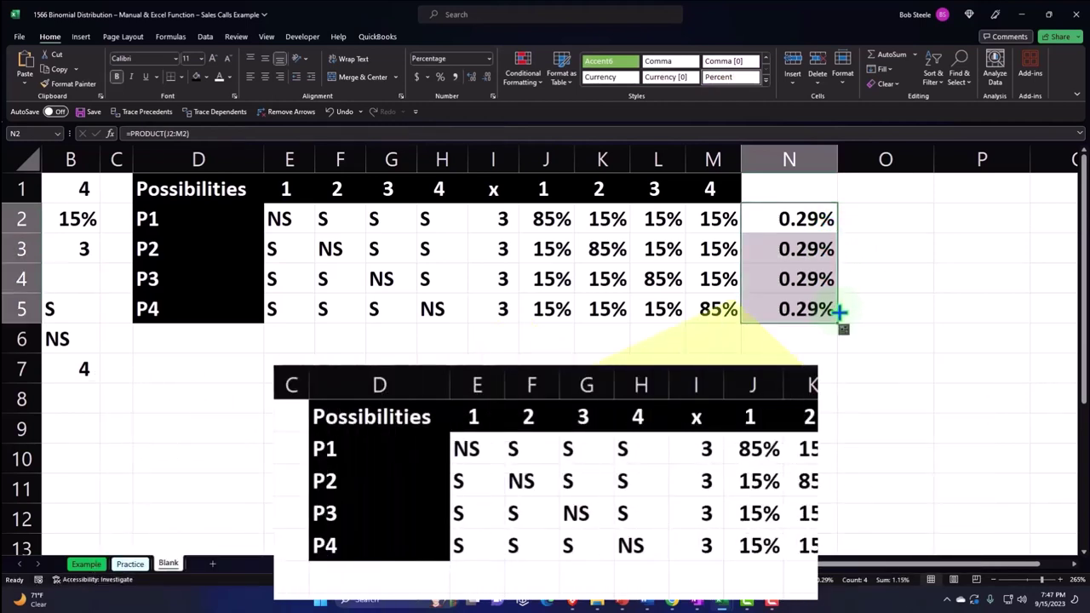
Label D6 'Probability of x =' and enter =B3 in F6 to show 3
click(224, 335)
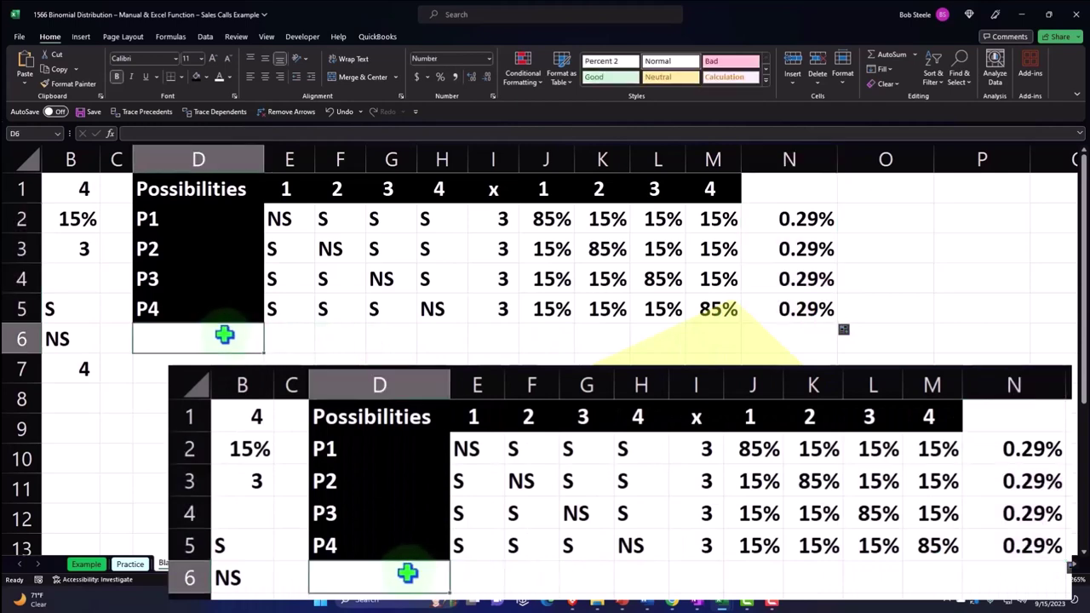
text(Pro)
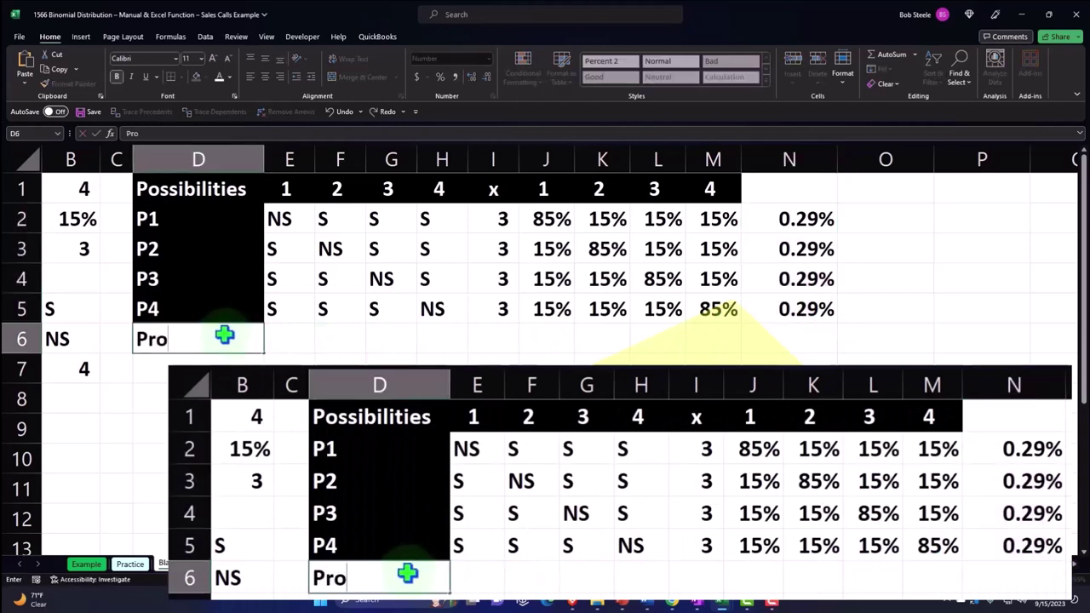
text(bability)
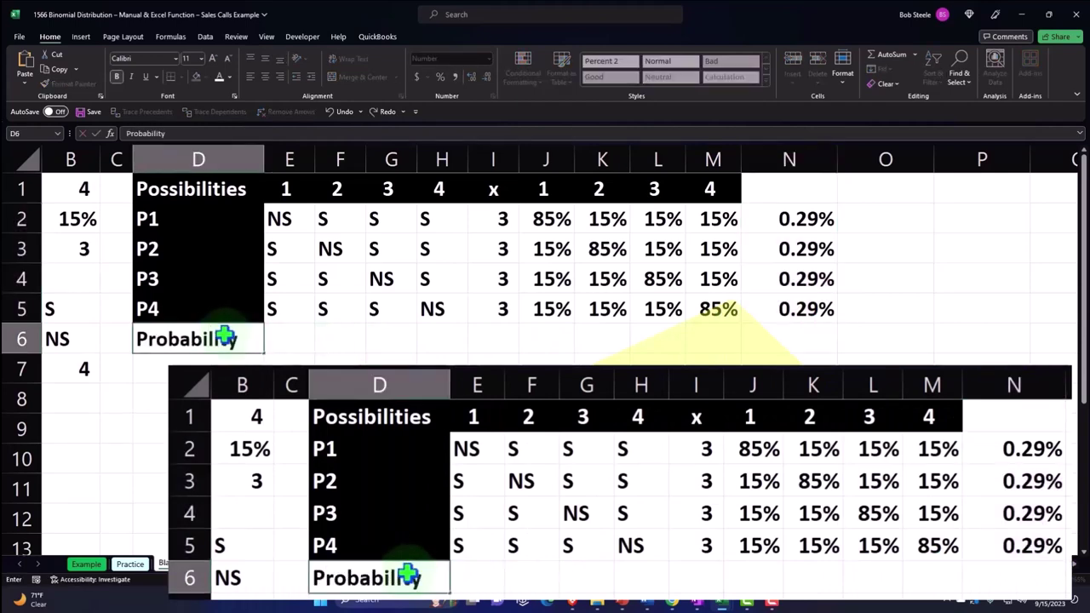
text( of x)
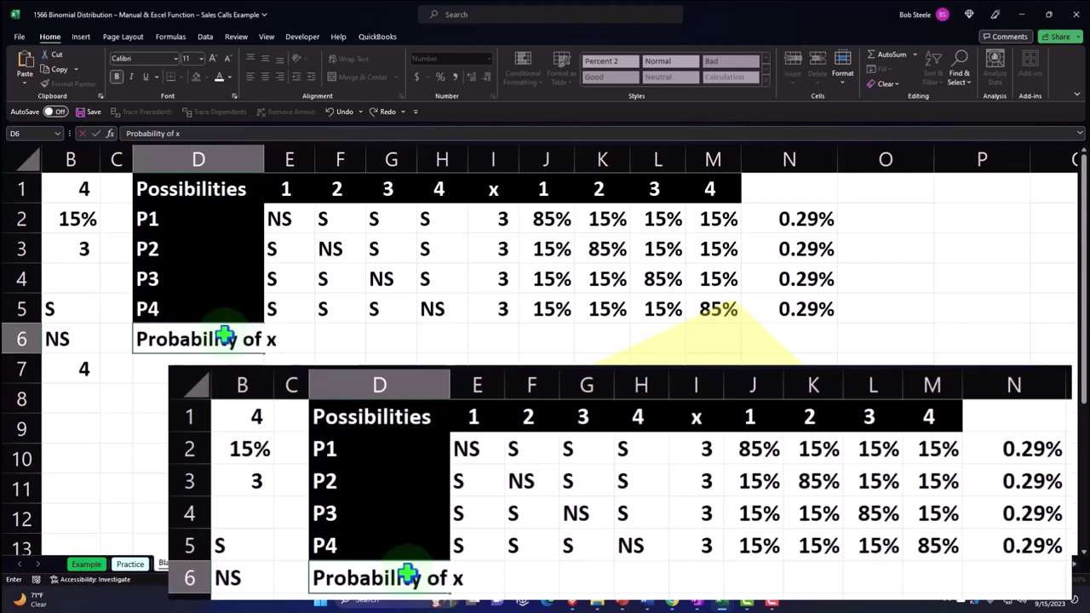
text( =)
key(Tab)
key(Tab)
text(=)
key(Left)
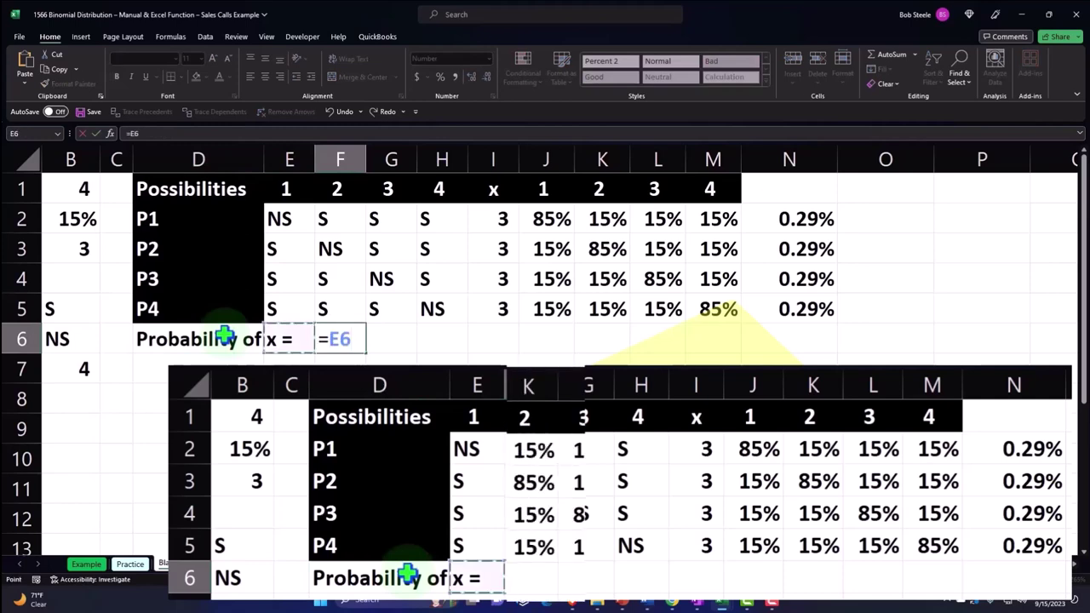
key(Left)
key(Left)
key(Left)
key(Left)
key(Up)
key(Up)
key(Up)
key(Right)
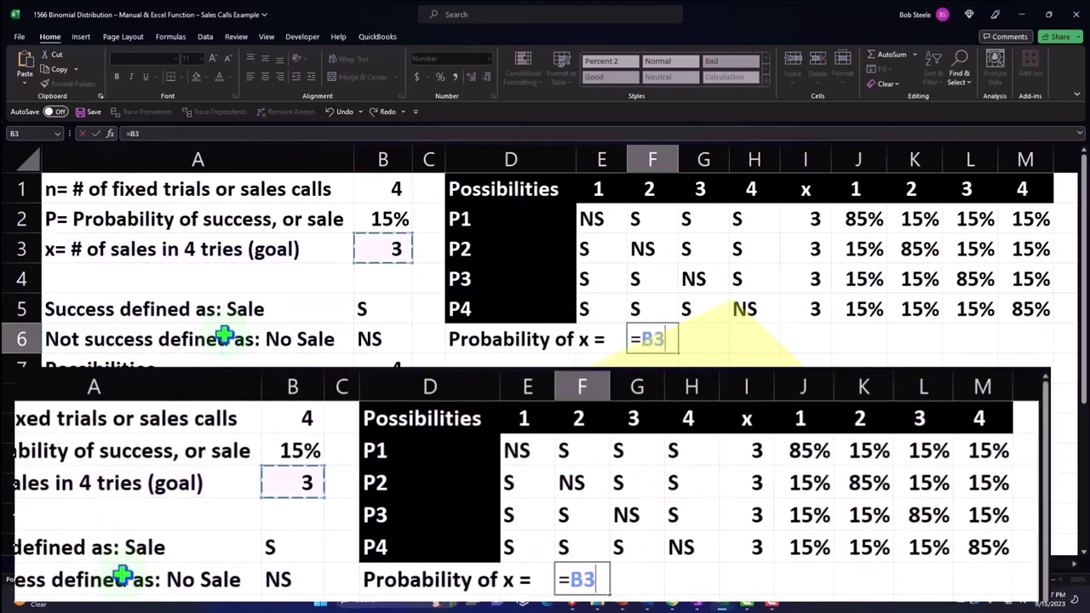
key(Return)
key(Right)
key(Right)
key(Right)
key(Right)
key(Right)
key(Right)
key(Right)
key(Right)
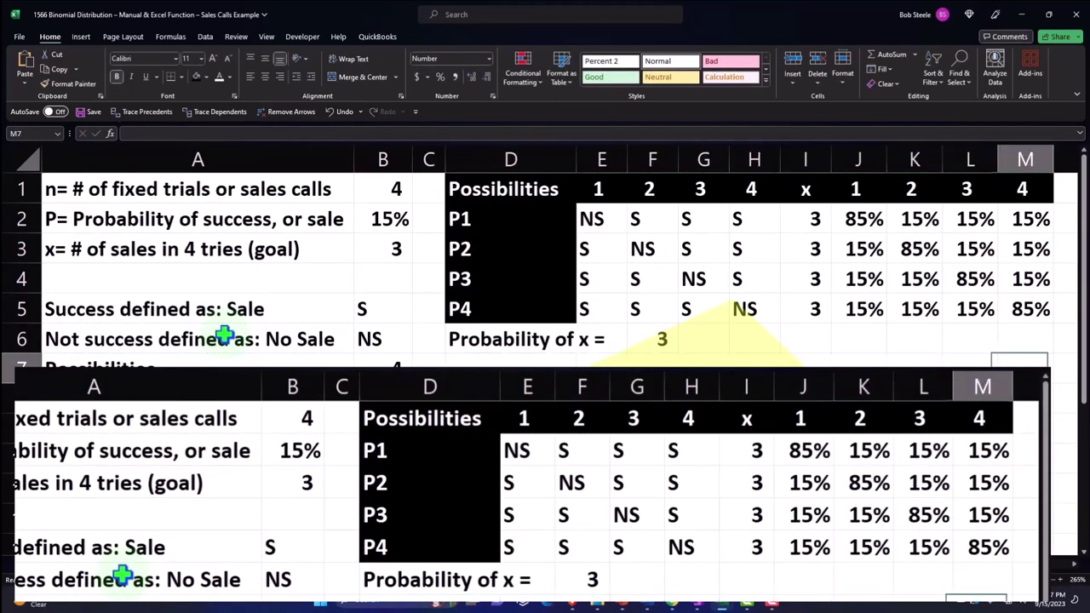
key(Up)
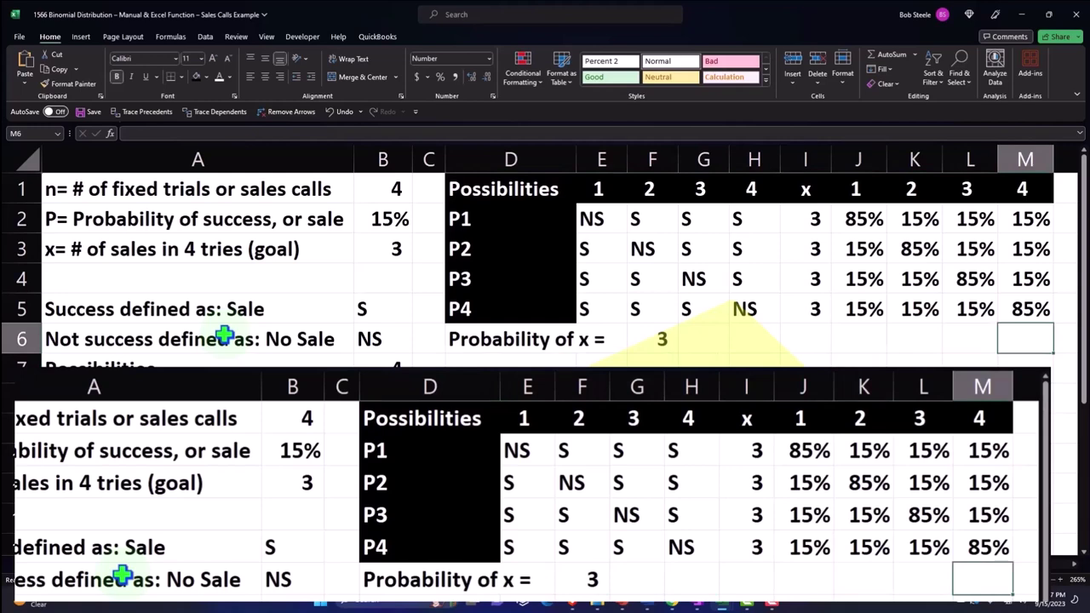
Put =SUM(N2:N5) in N6 with AutoSum, removing a stray sum from M6
key(alt+equal)
key(ctrl+Return)
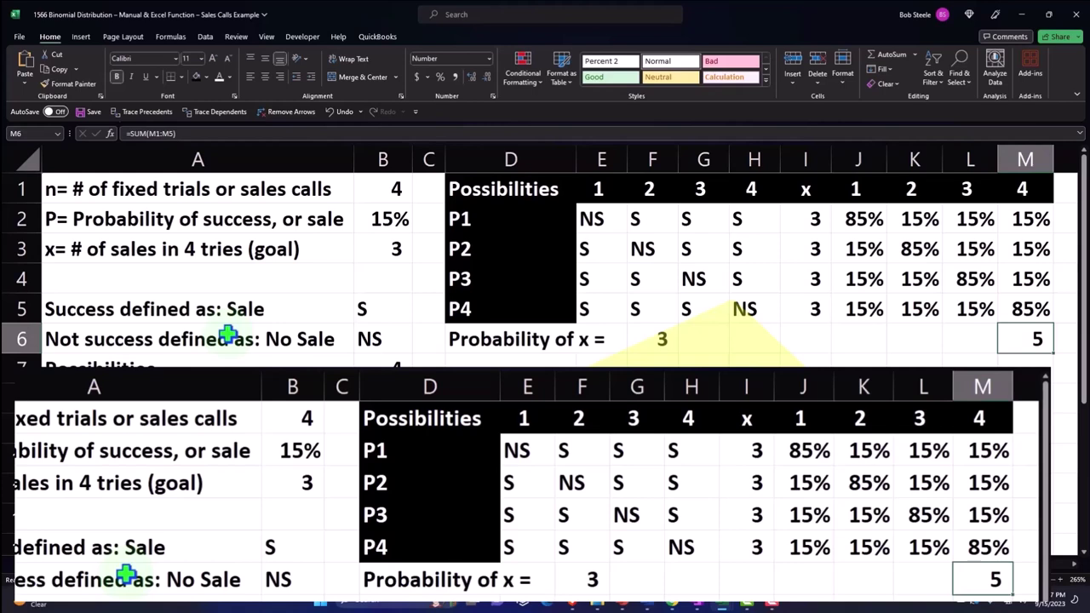
key(Delete)
key(Right)
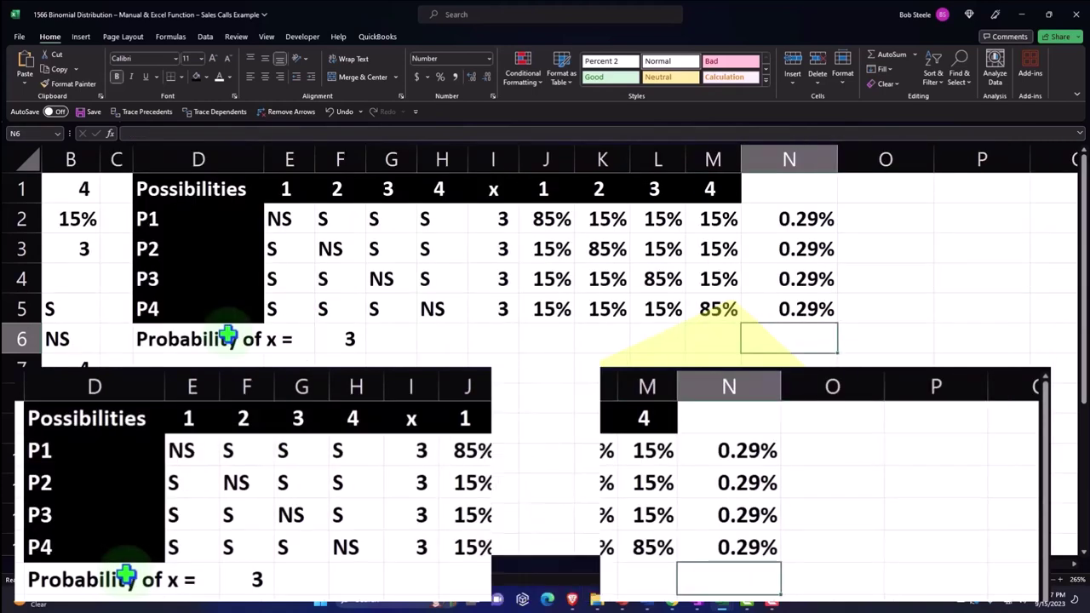
key(alt+equal)
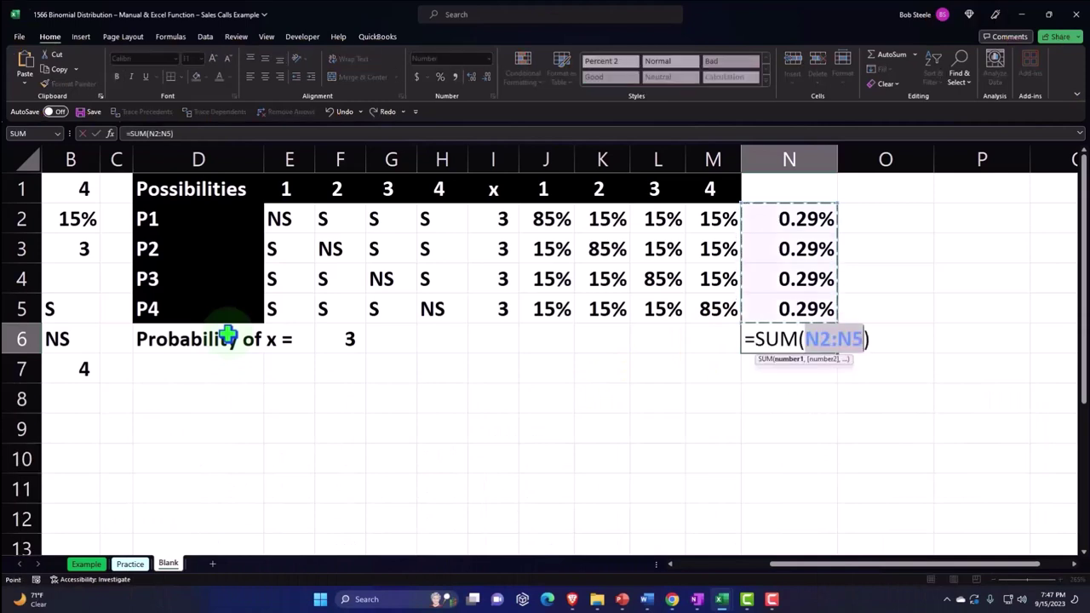
key(Return)
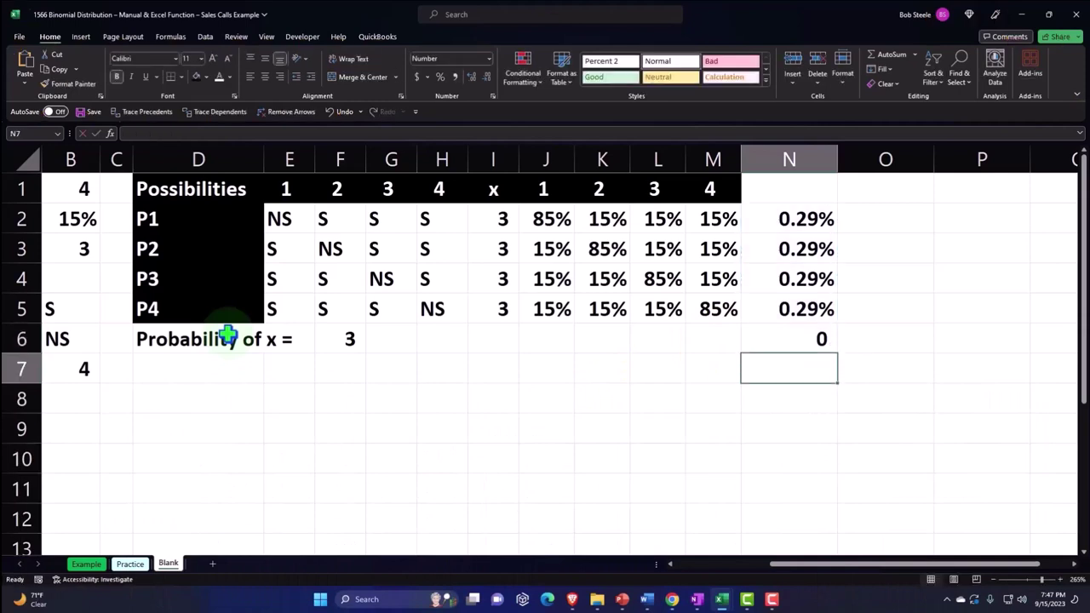
Format the N6 total as a two-decimal percentage, showing 1.15%
click(803, 339)
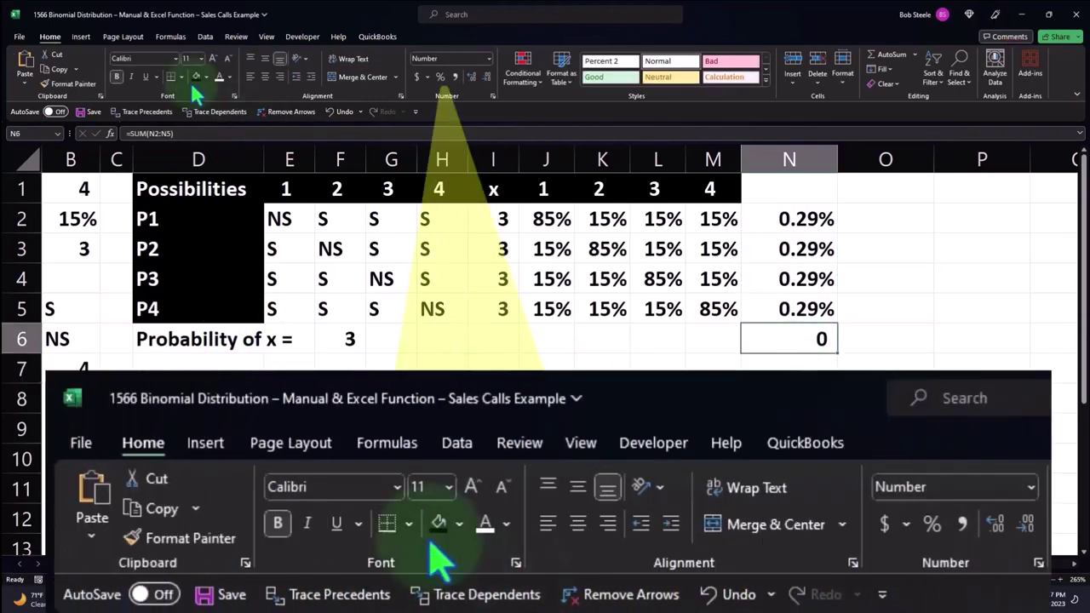
click(440, 76)
click(470, 77)
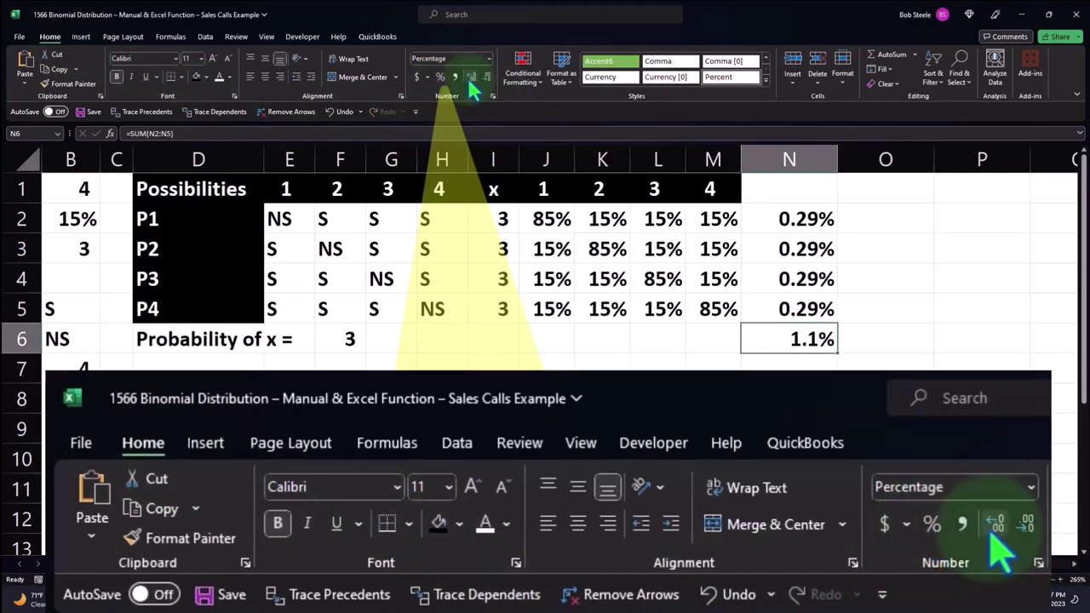
click(470, 76)
click(761, 190)
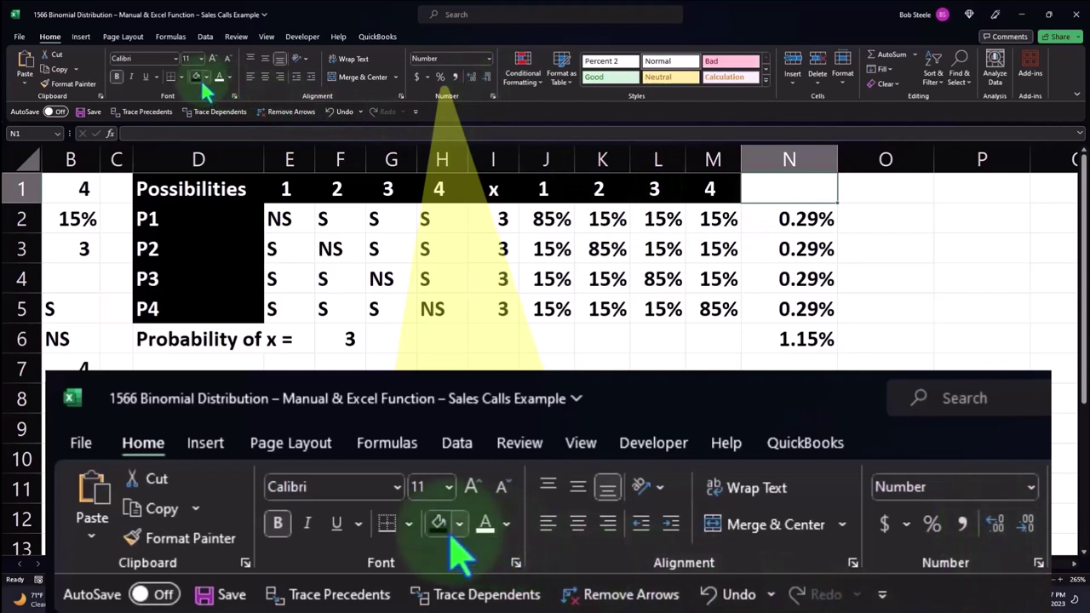
Enter a centered 'Totals' header in N1 and narrow column N to fit its values
text(Tot)
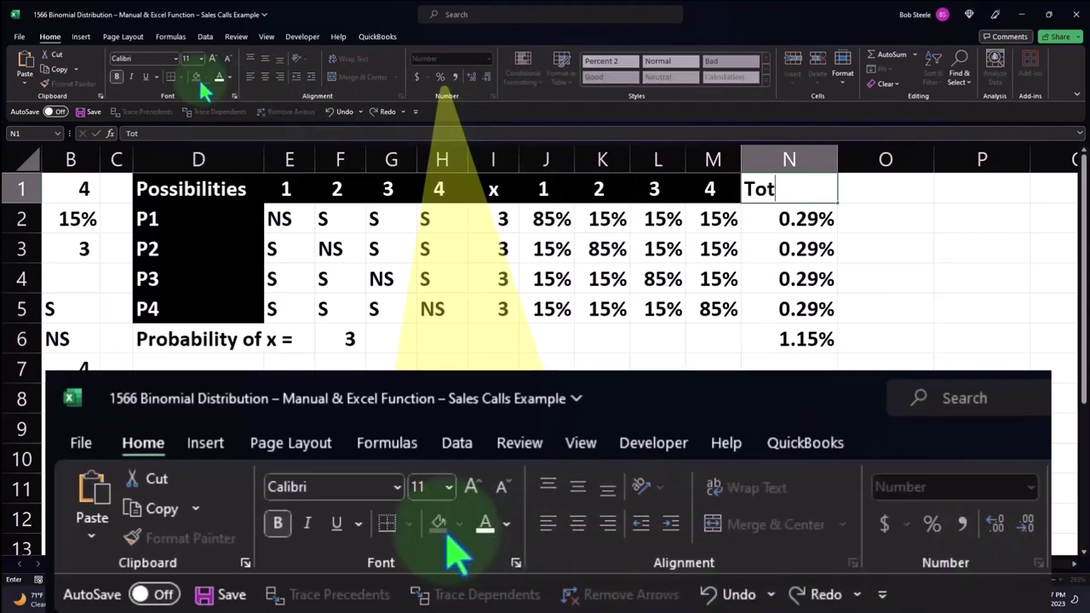
text(als)
key(Return)
key(Up)
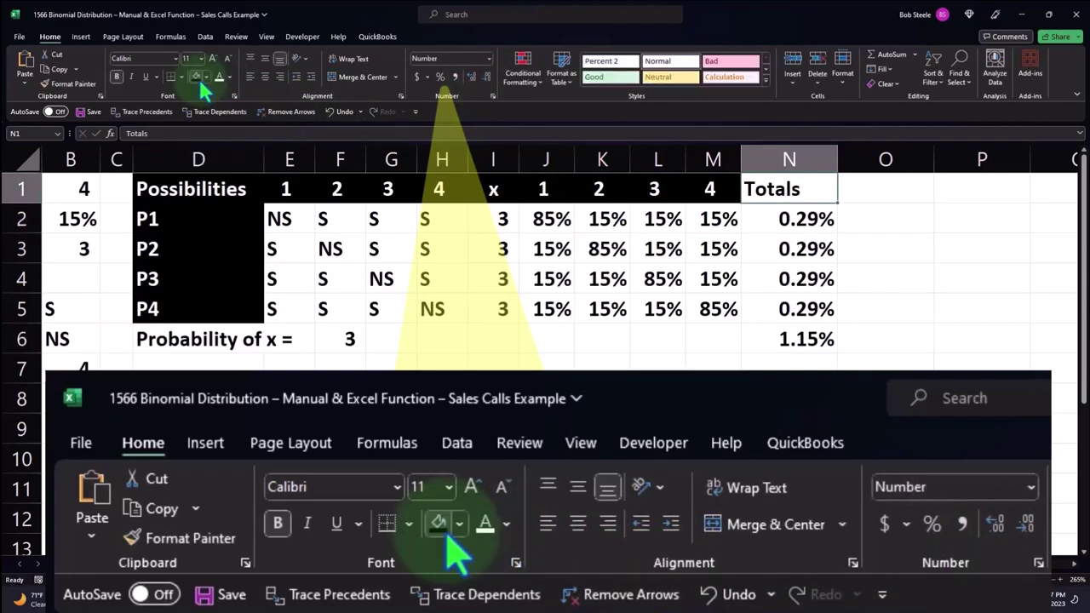
click(265, 76)
click(667, 267)
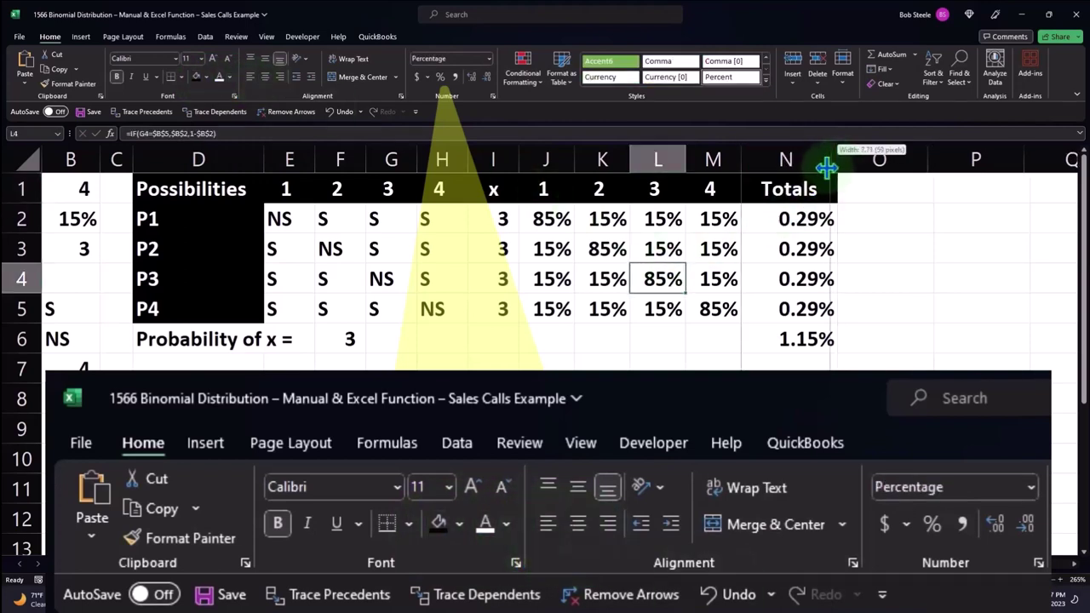
drag(837, 172, 817, 172)
Underline the last probability, 0.29% in N5, above the 1.15% total
click(782, 309)
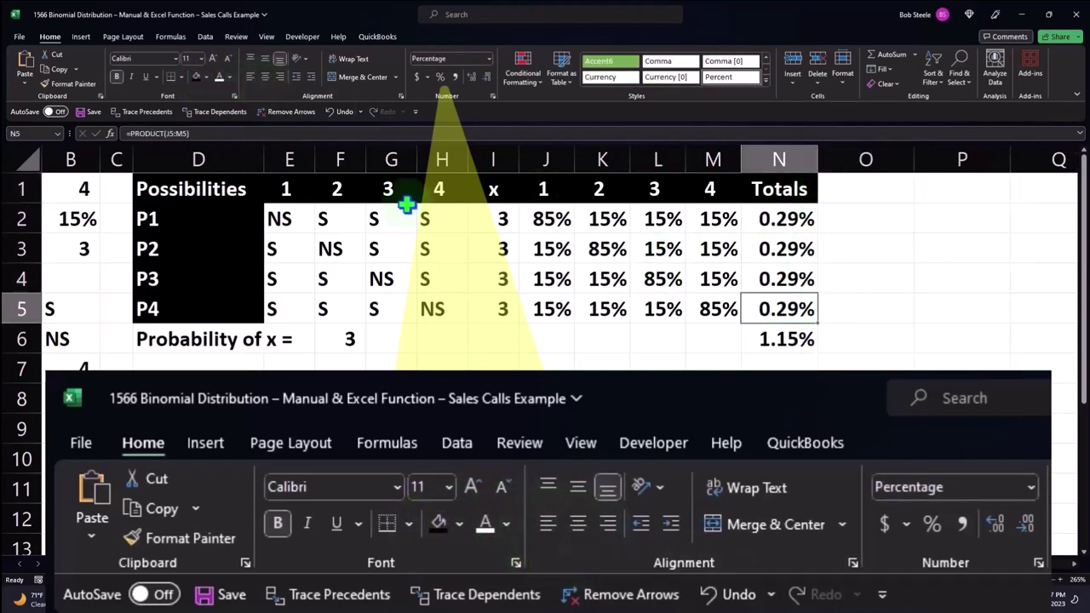
click(145, 77)
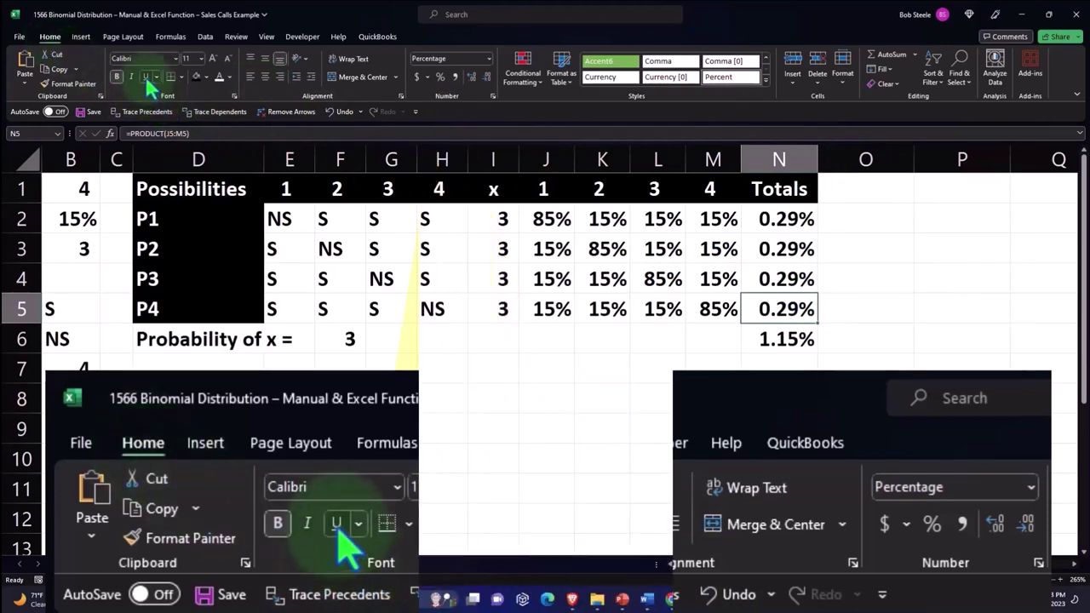
click(546, 343)
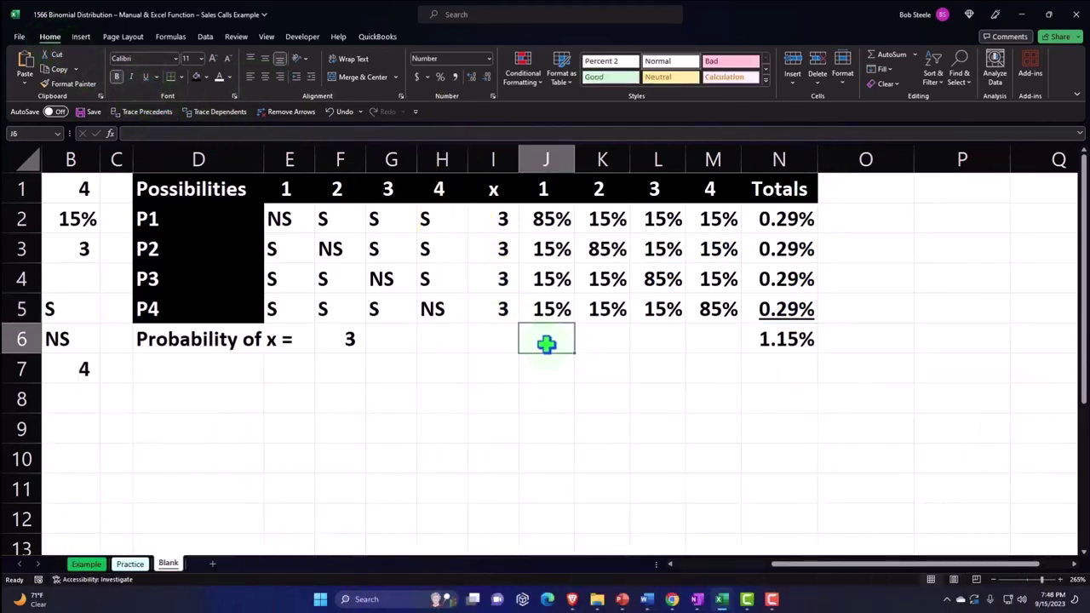
key(Left)
key(Left)
key(Left)
key(Left)
key(Left)
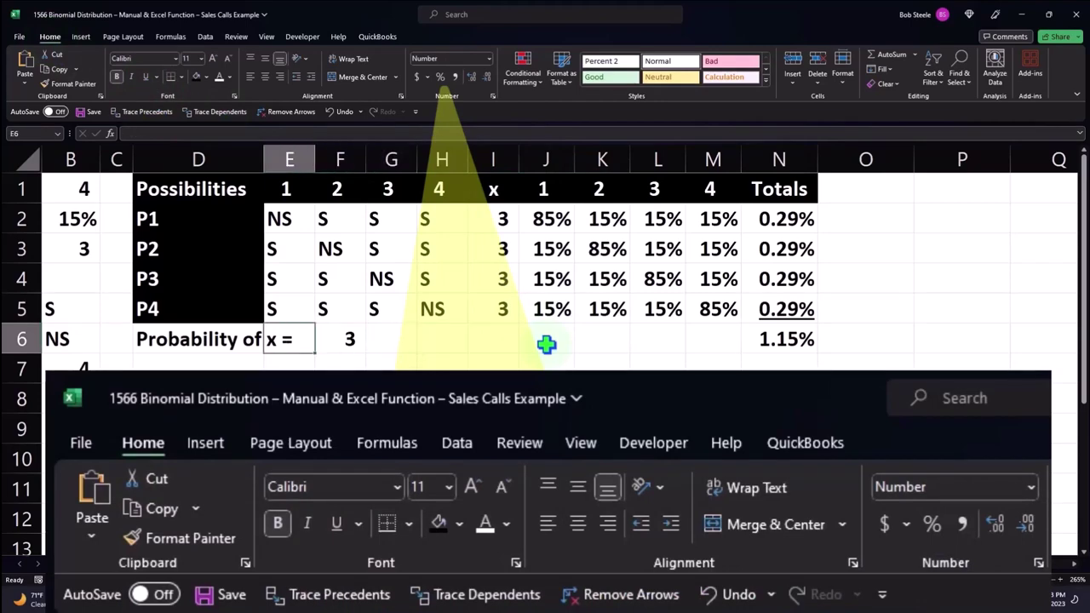
key(Left)
key(Left)
key(Left)
key(Left)
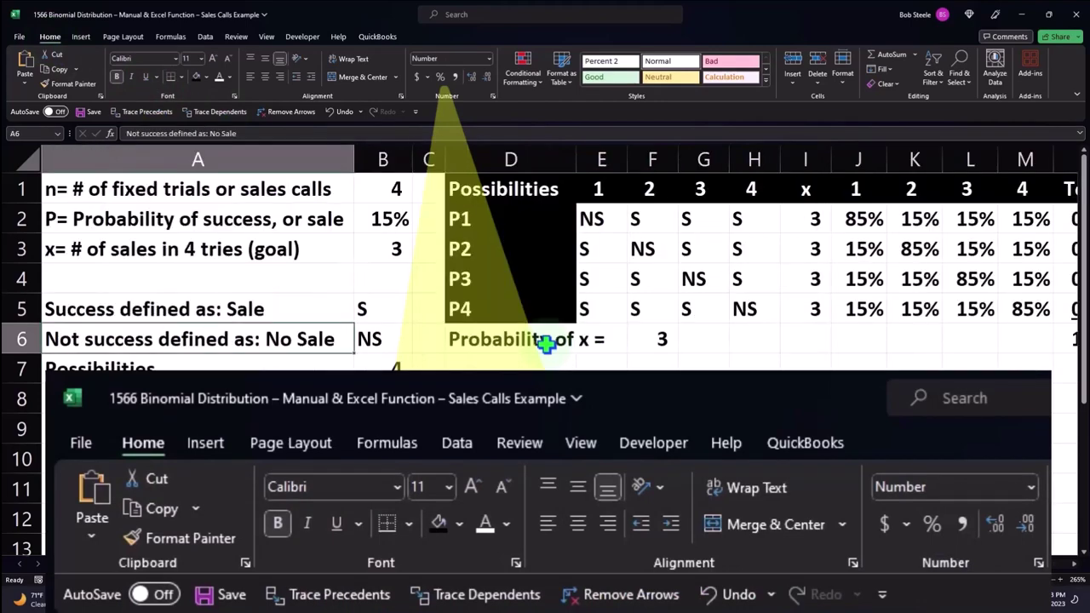
key(Right)
key(Right)
key(Right)
key(Right)
key(Right)
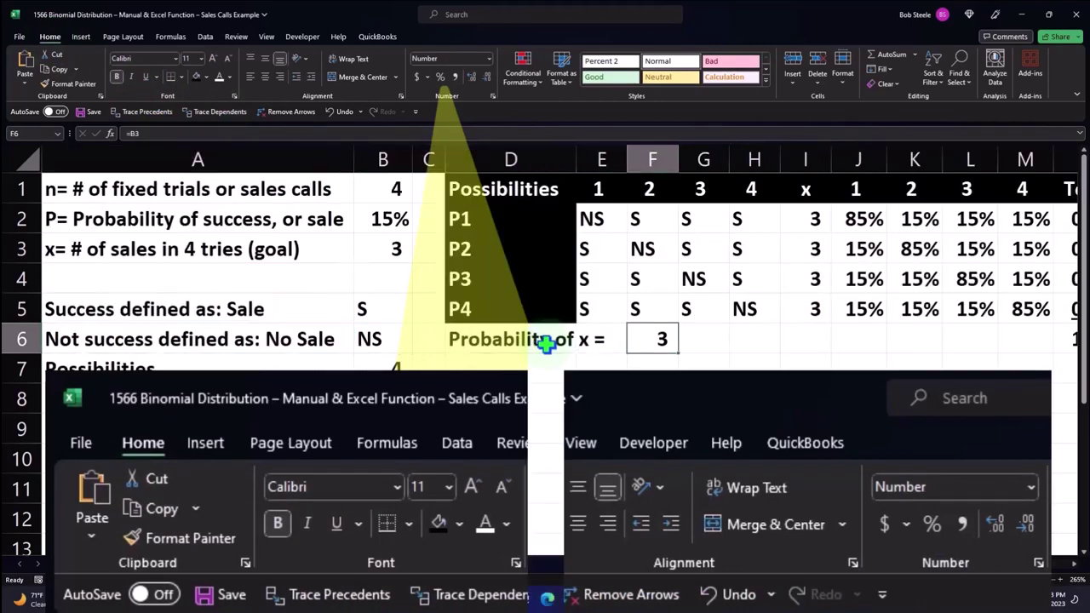
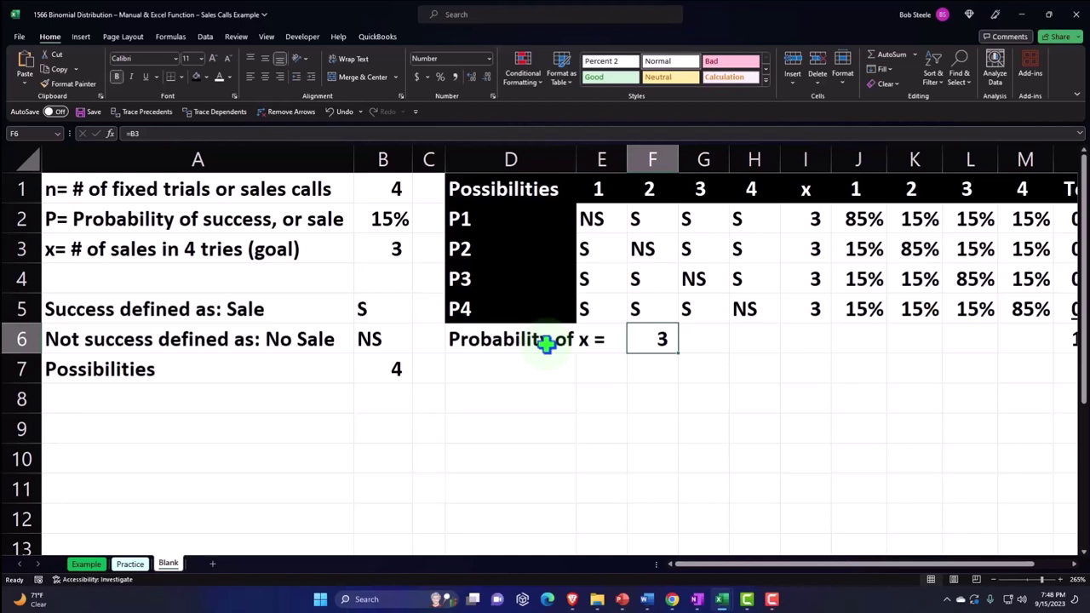
Review the S/NS outcome grid, the per-call probabilities and the 1.15% manual total
key(Right)
key(Right)
key(Right)
key(Right)
key(Right)
key(Right)
key(Right)
key(Right)
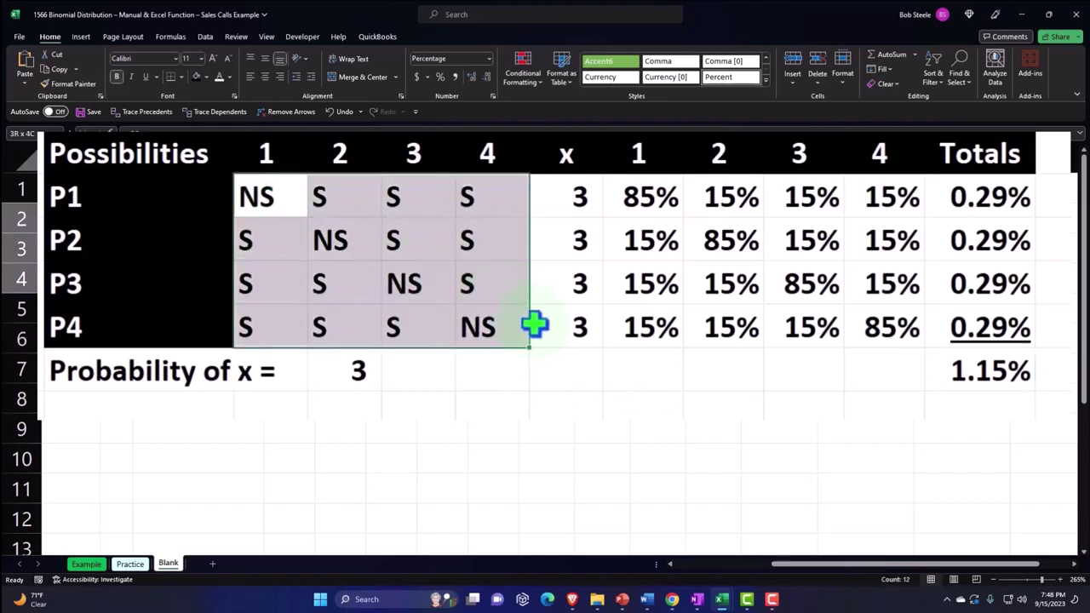
drag(284, 199, 534, 324)
drag(643, 205, 849, 331)
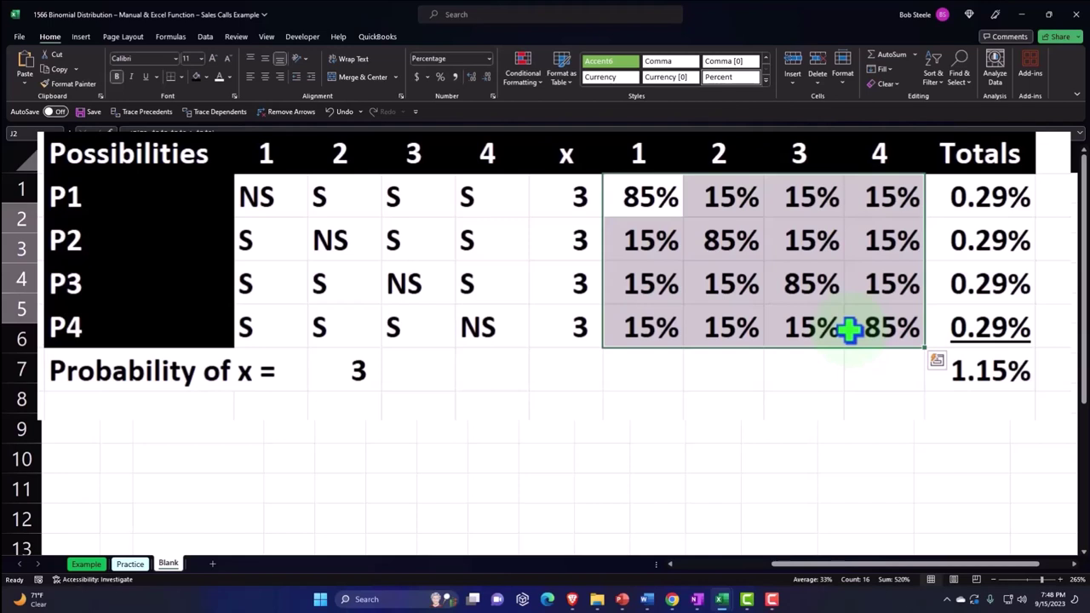
click(995, 371)
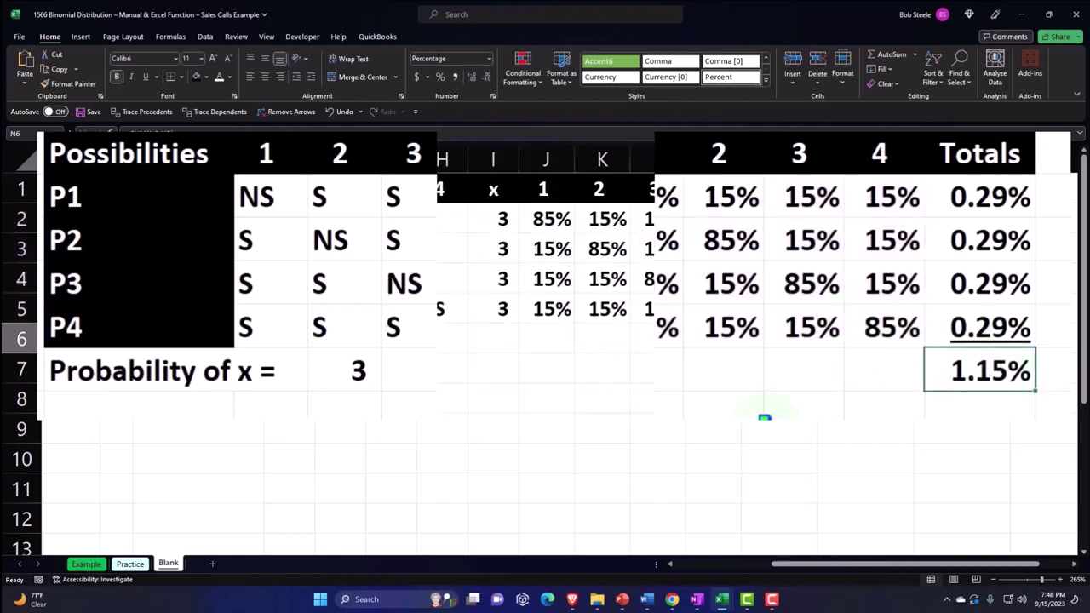
Label cell D8 'Ex Function'
click(216, 390)
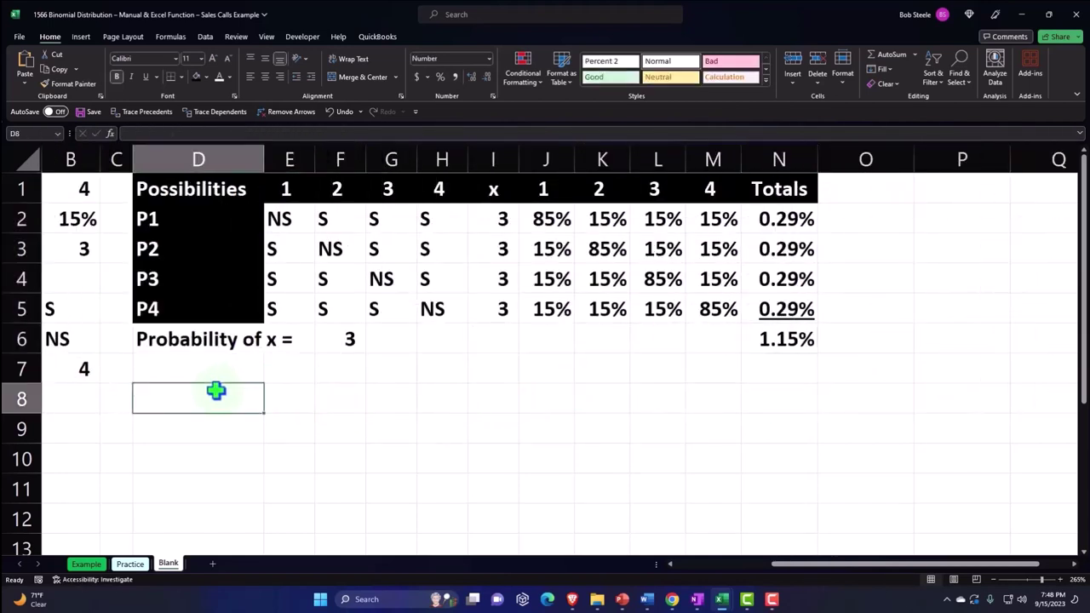
text(Ex Fun)
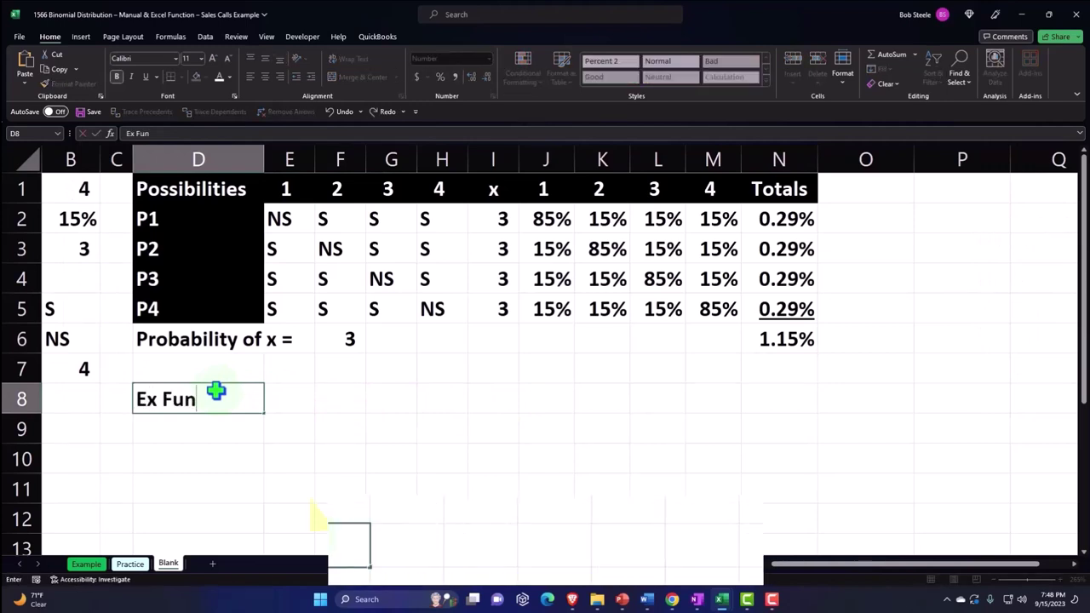
text(ction)
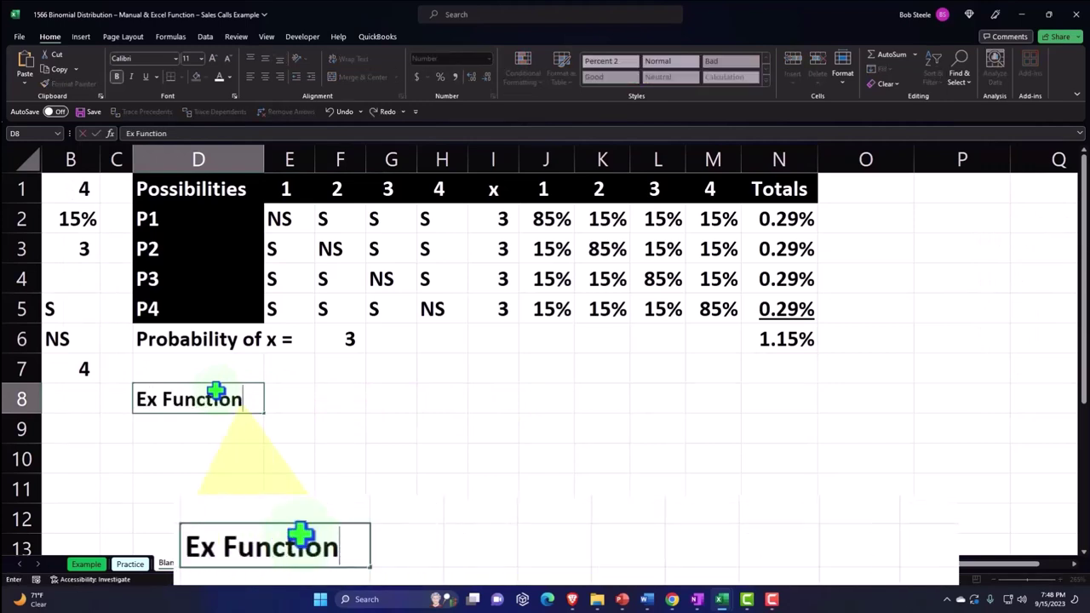
key(Tab)
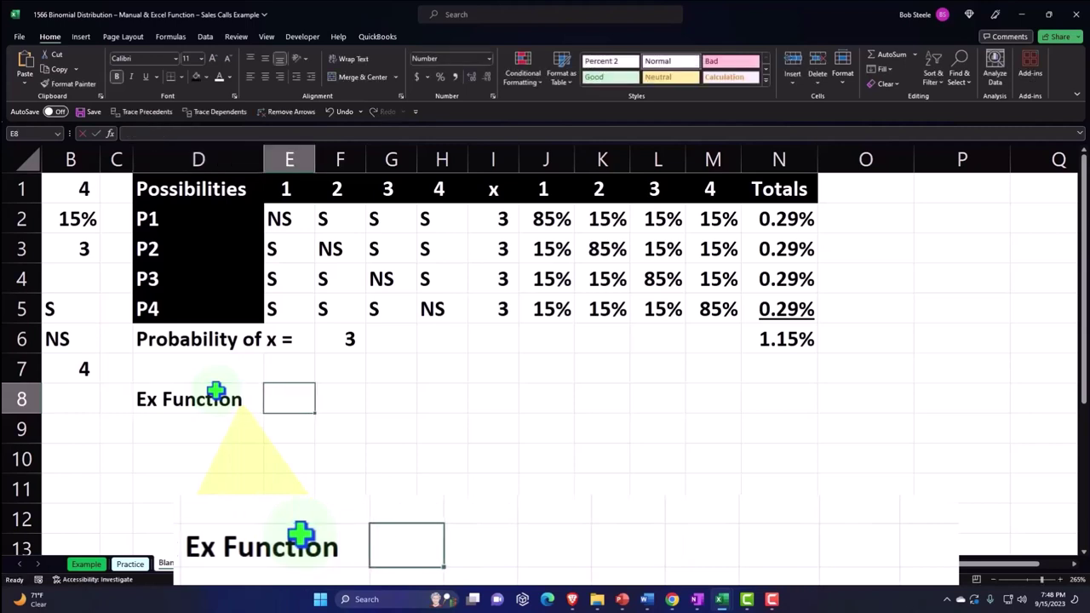
Enter =BINOM.DIST.RANGE(B1,B2,B3) in E8
text(=)
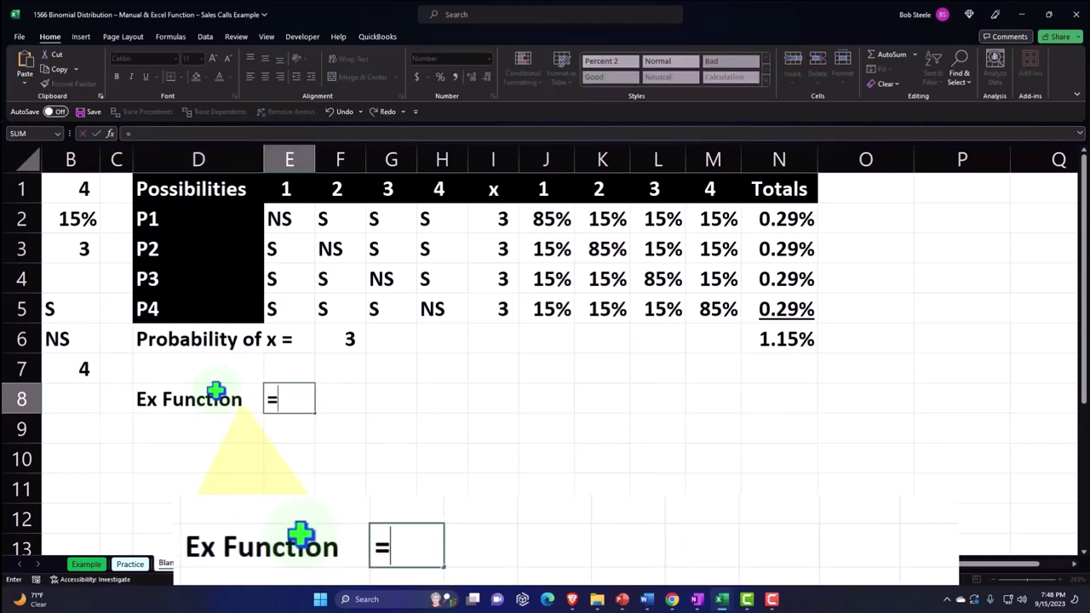
text(b)
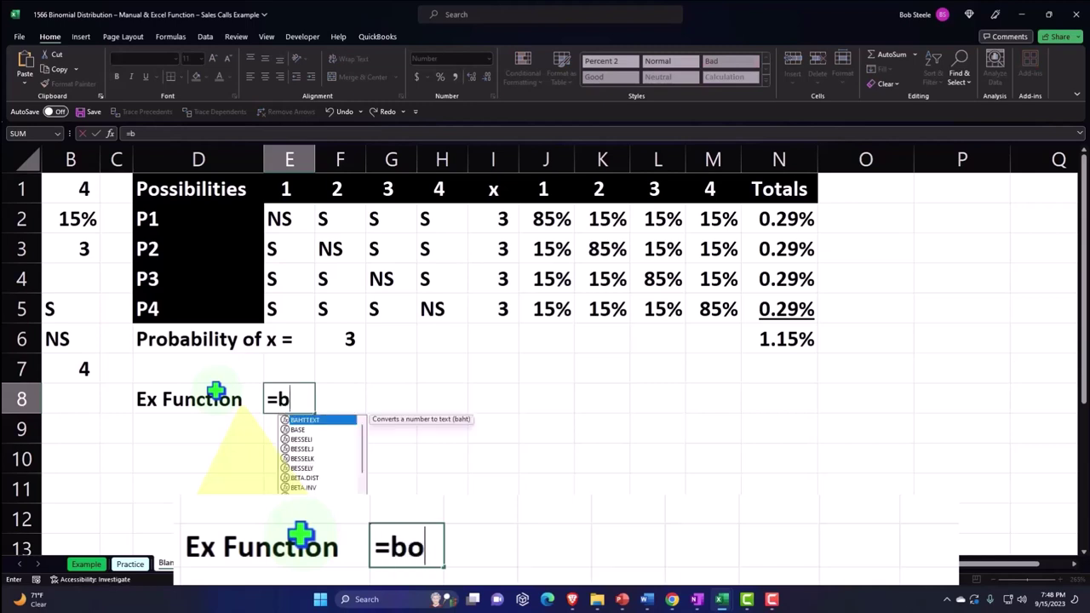
text(ono)
key(BackSpace)
key(BackSpace)
key(BackSpace)
text(in)
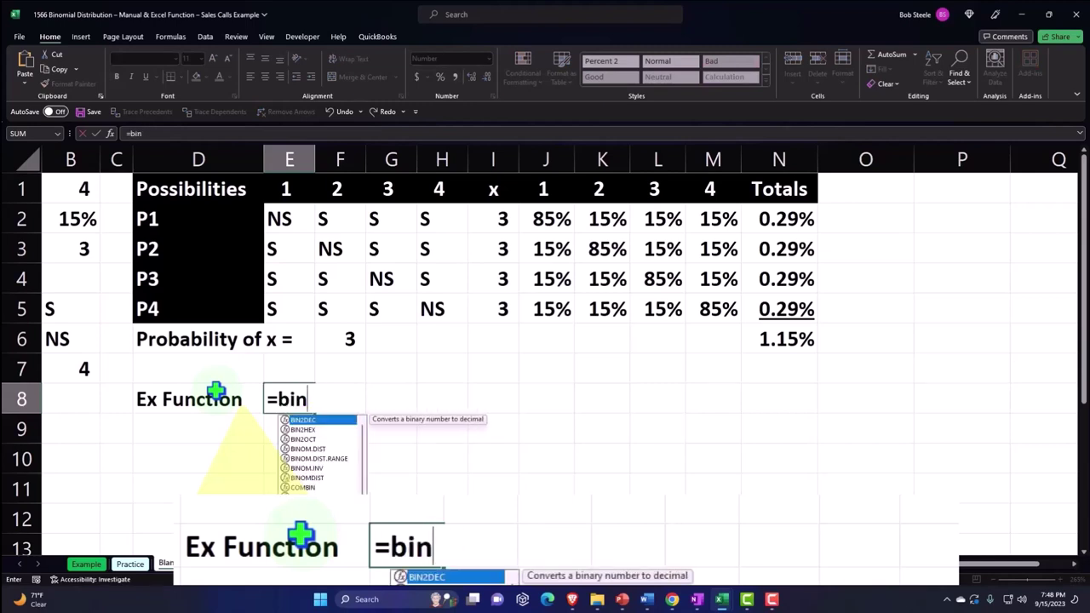
text(o)
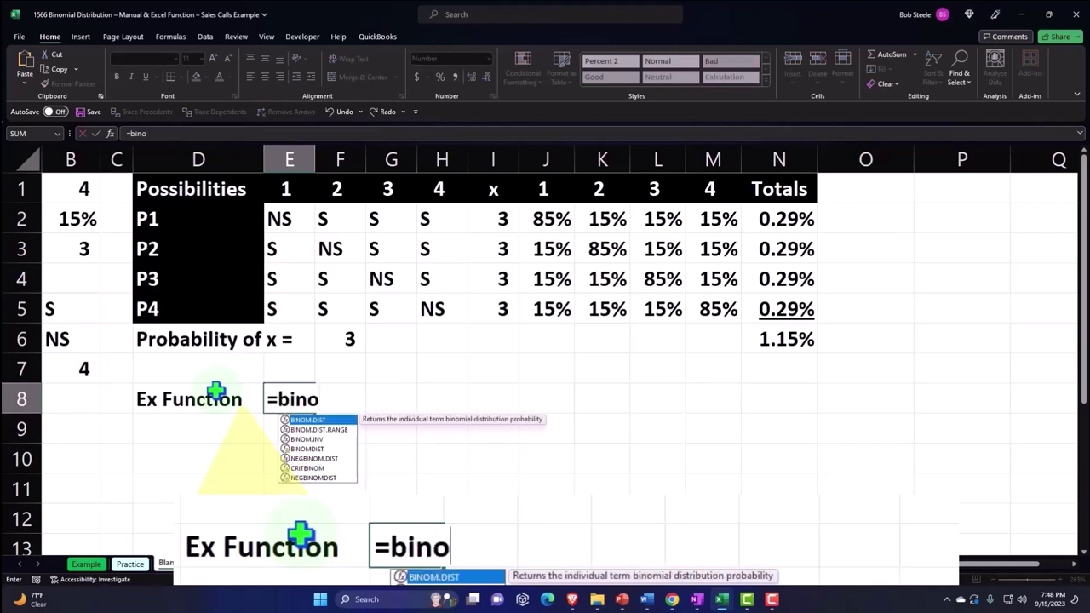
double_click(344, 430)
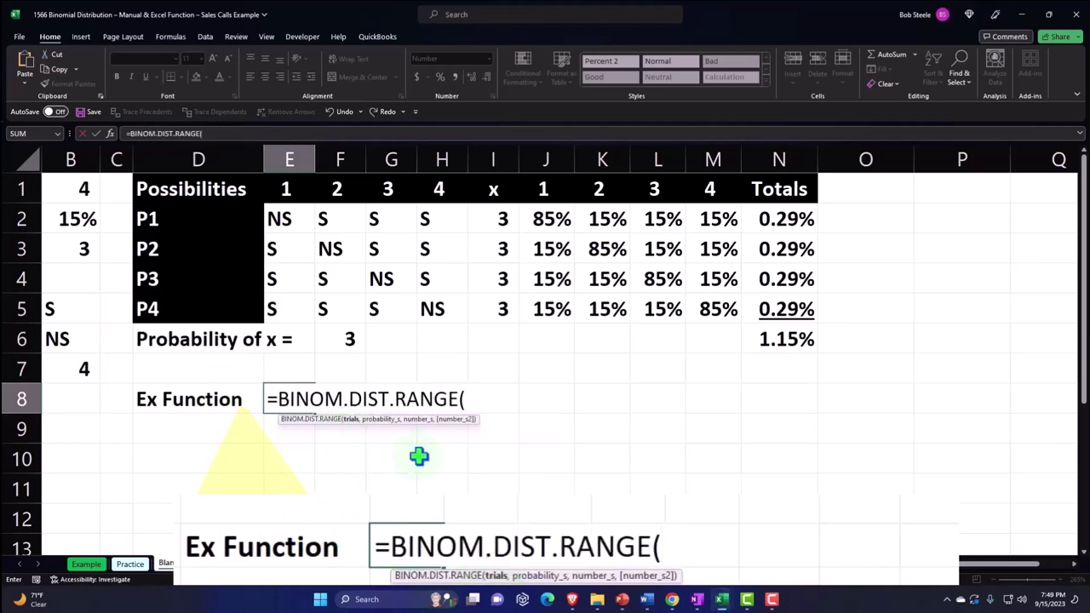
click(149, 239)
key(Left)
key(Left)
key(Left)
key(Up)
key(Up)
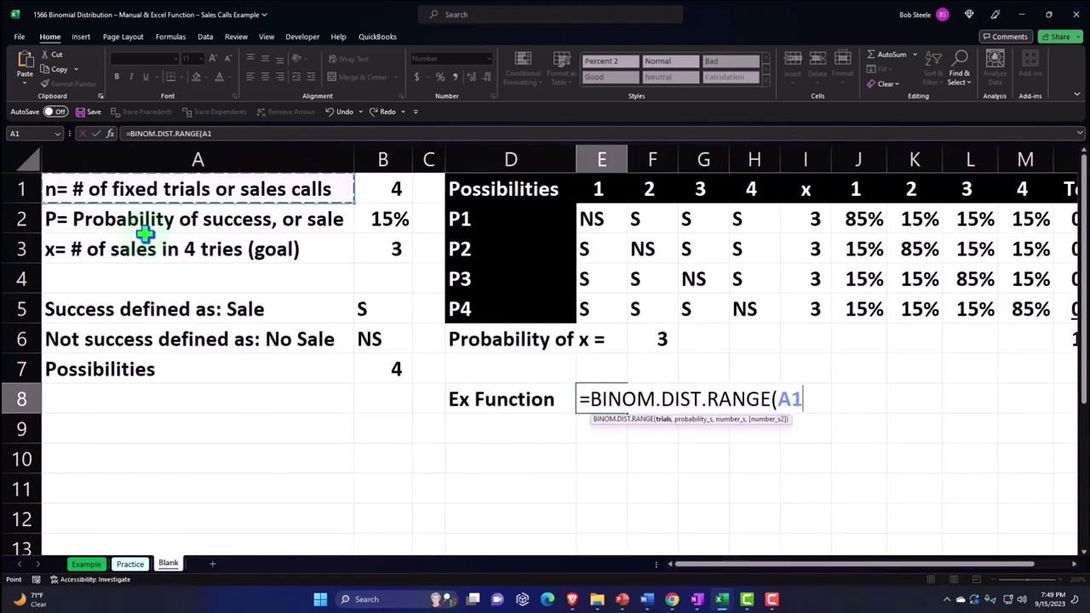
key(Right)
text(,)
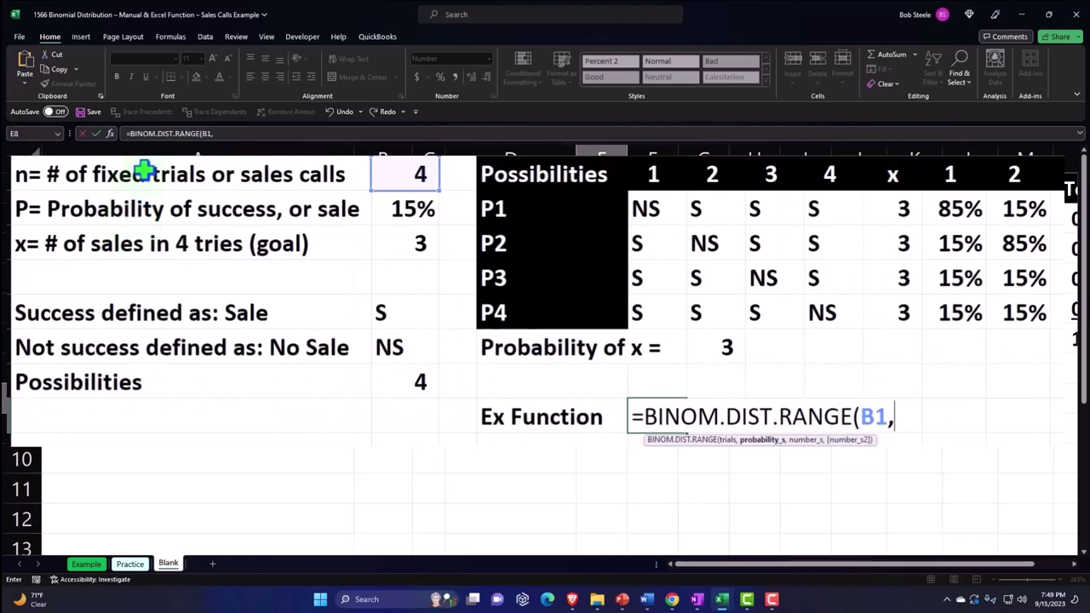
click(404, 207)
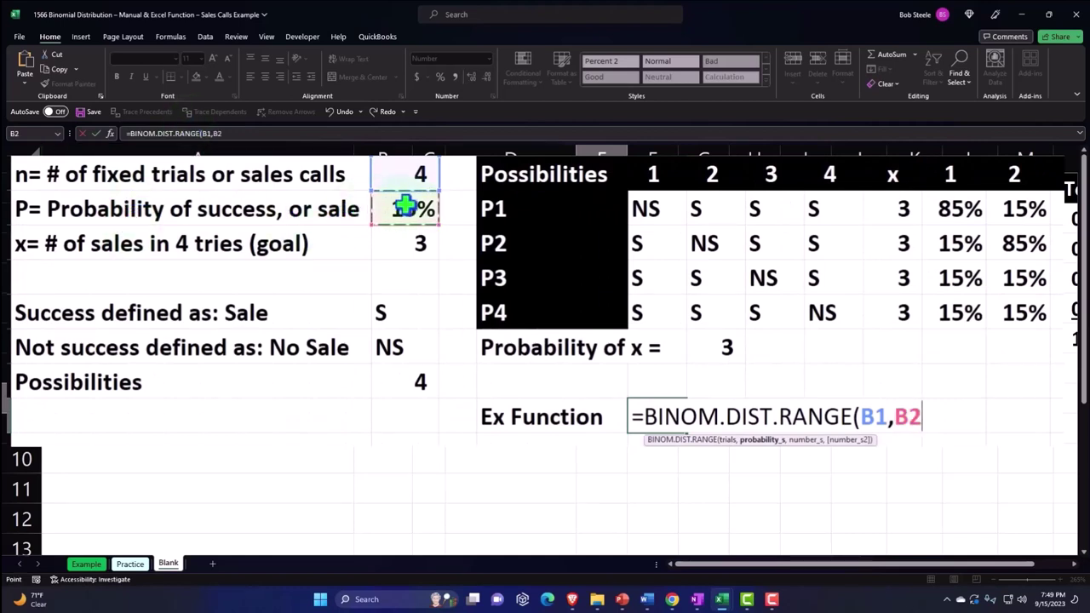
text(,)
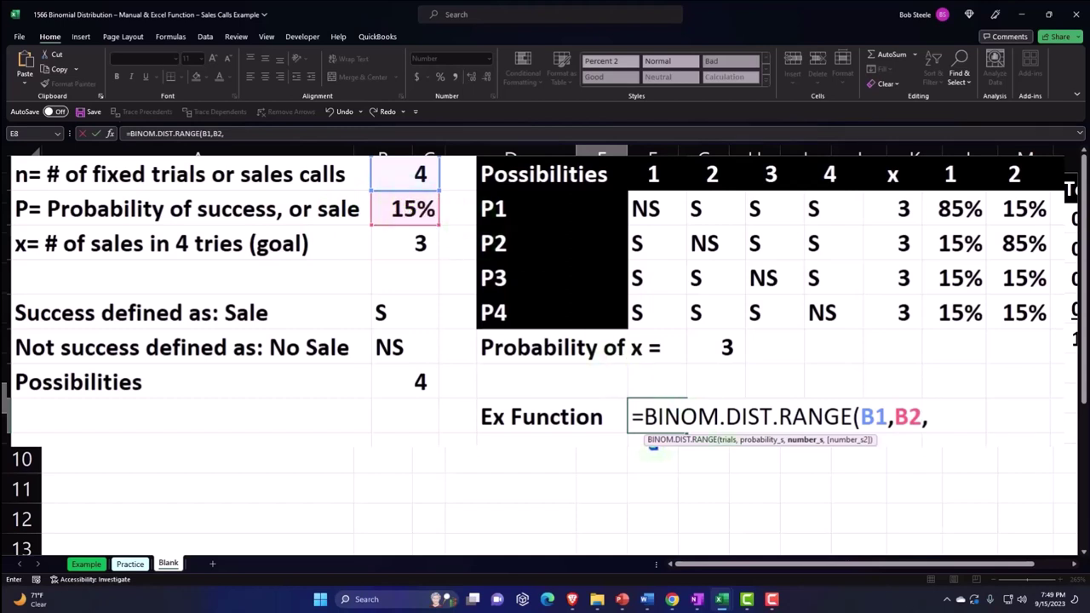
click(379, 249)
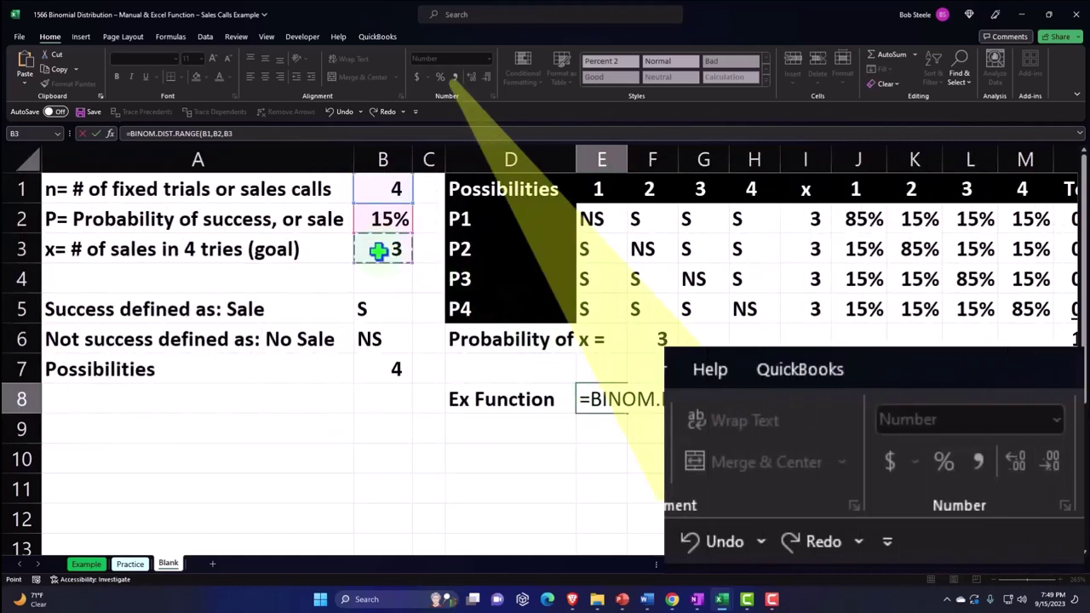
key(Return)
key(Up)
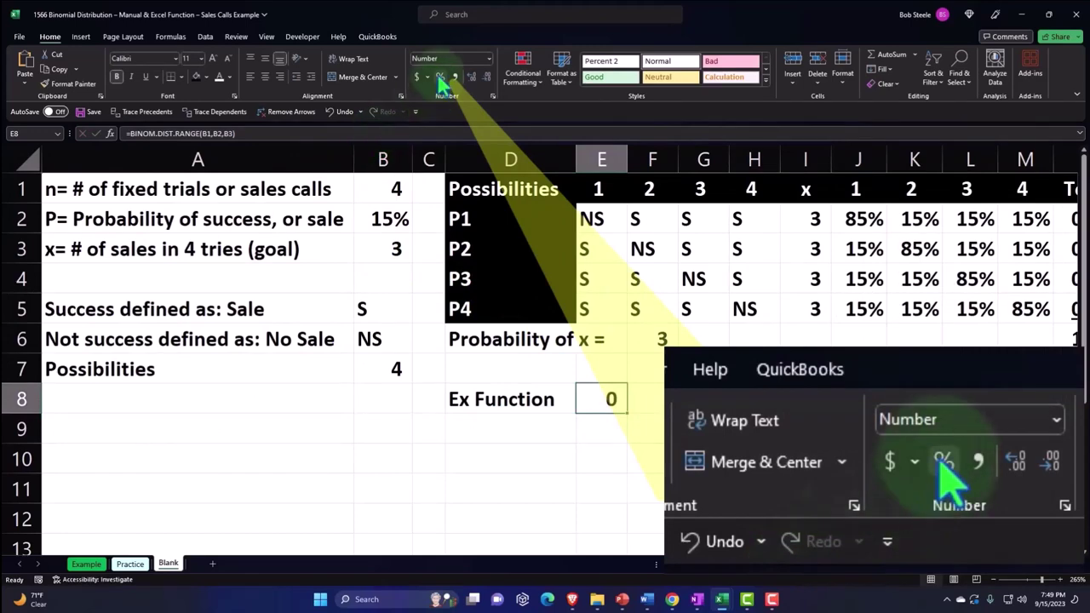
Format E8 as a two-decimal percentage, widen column E, and compare with the 1.15% total
click(440, 77)
click(471, 77)
click(471, 76)
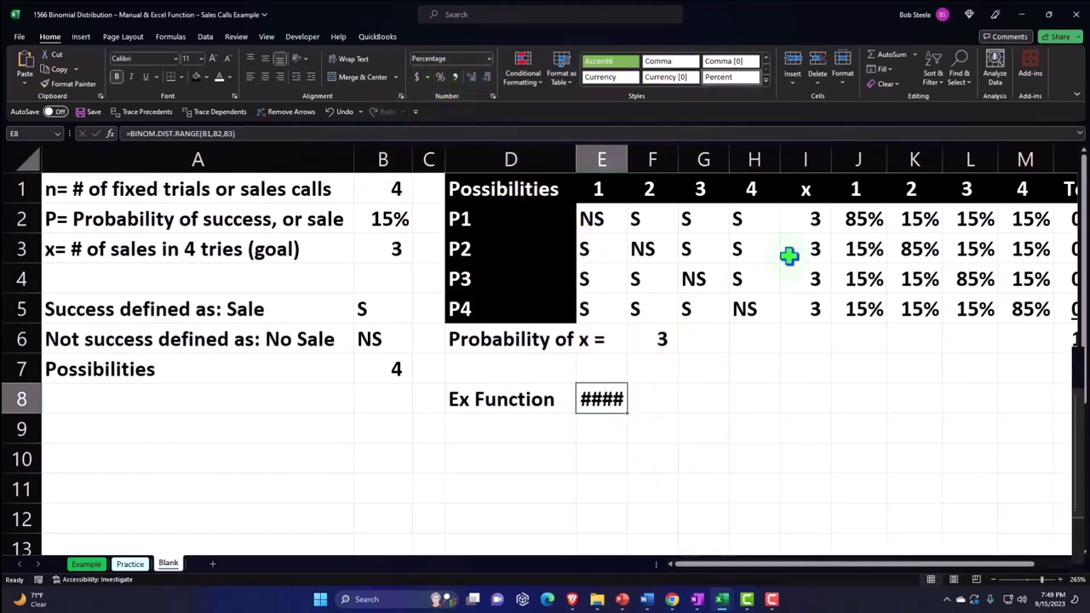
drag(627, 159, 639, 158)
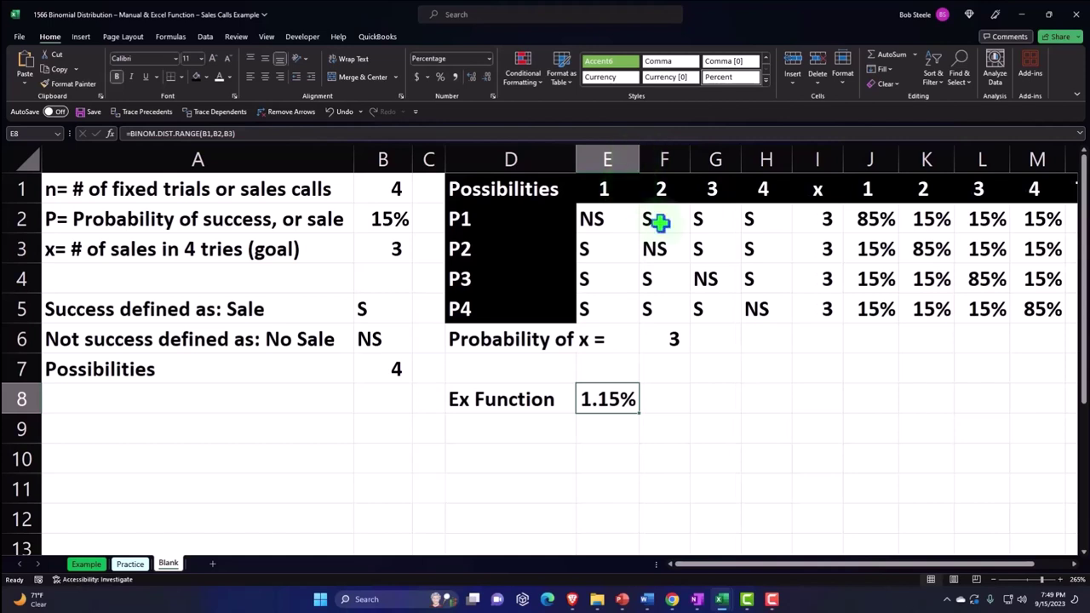
click(744, 350)
key(Right)
key(Right)
key(Right)
key(Right)
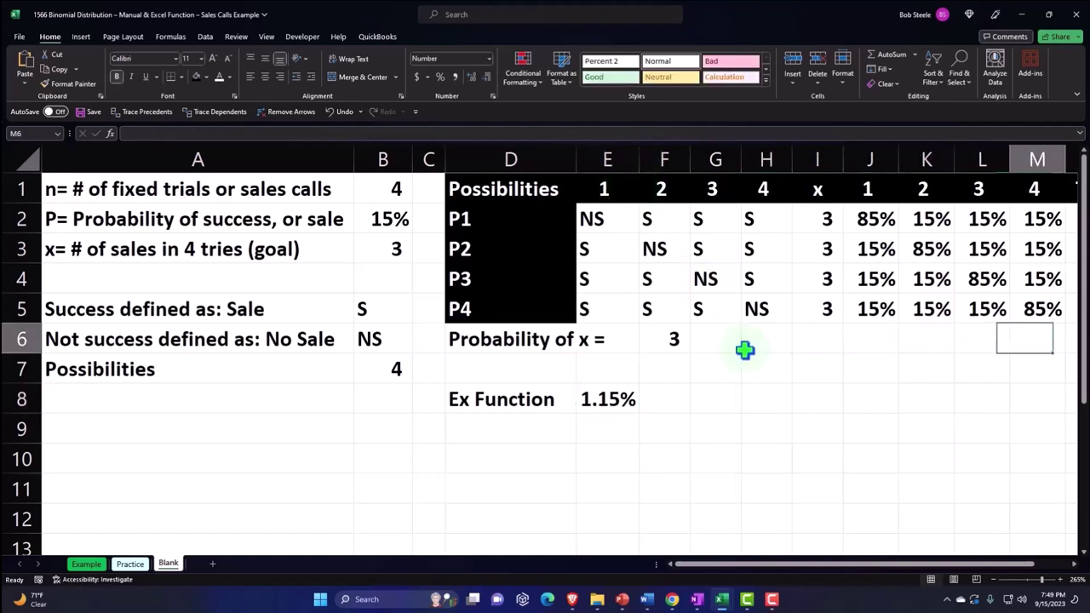
key(Right)
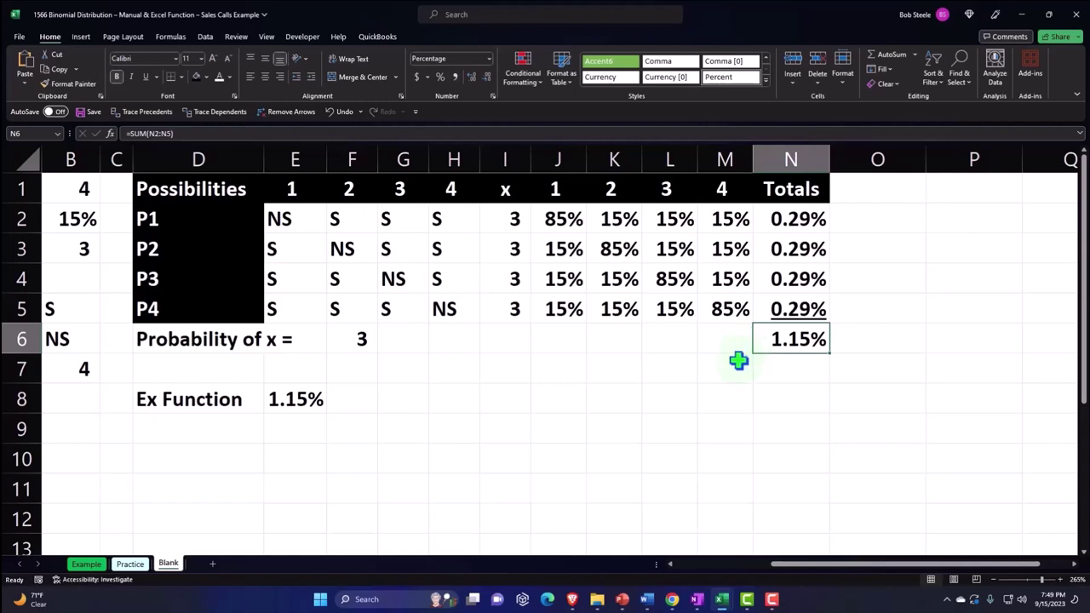
Shade the E2:N6 table light cyan and add borders to all its cells
drag(291, 218, 774, 334)
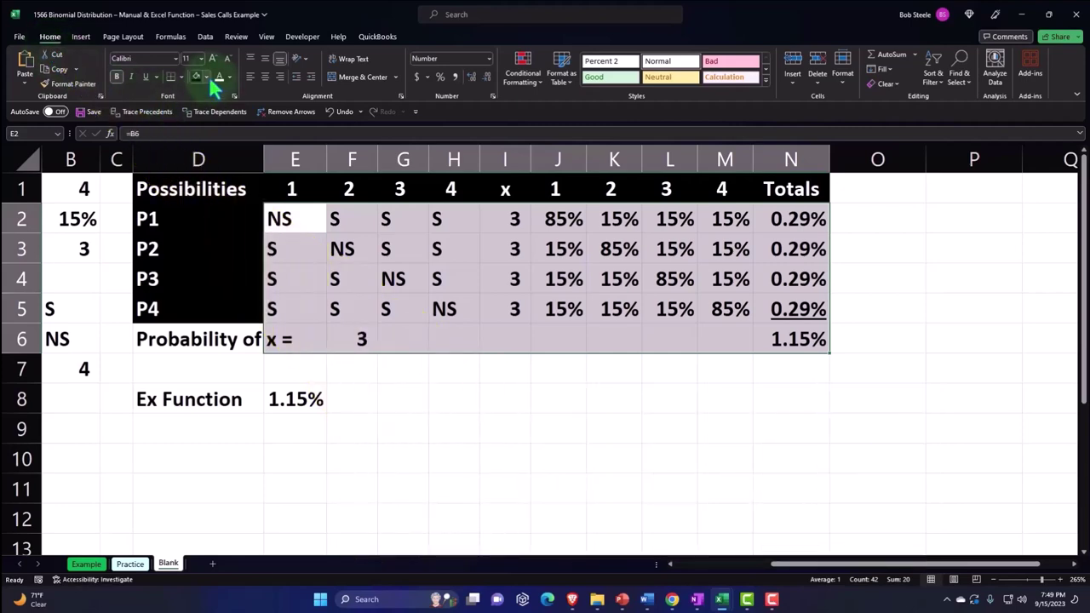
click(207, 76)
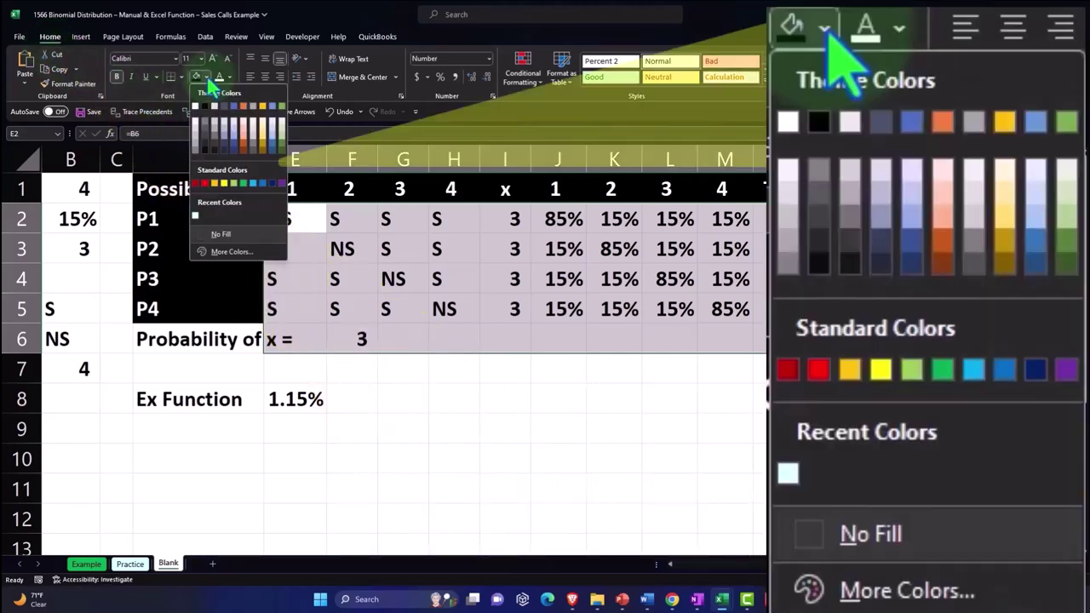
click(215, 254)
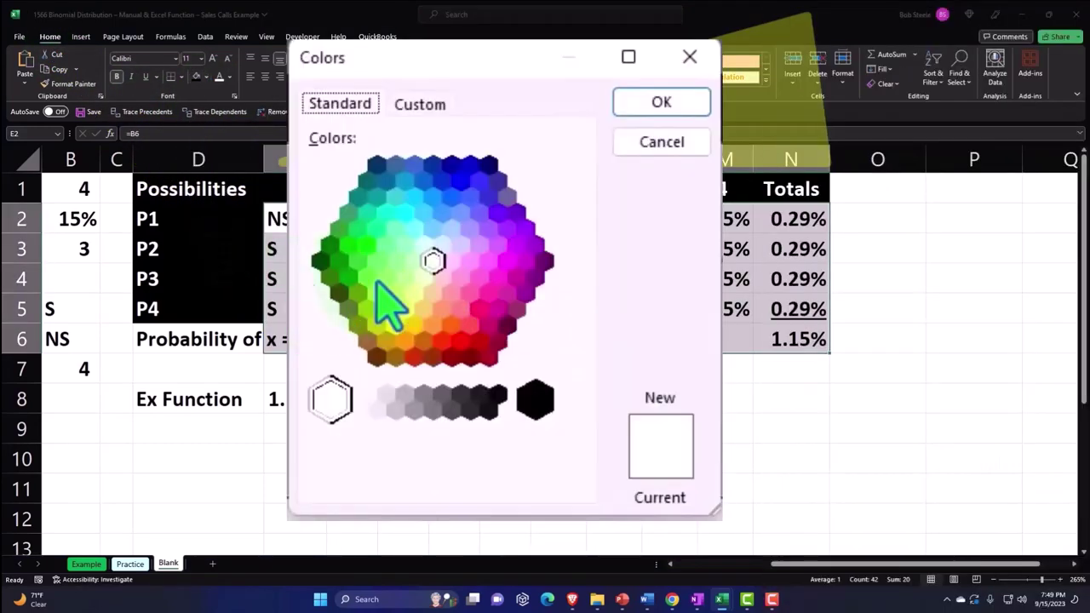
click(423, 245)
click(652, 113)
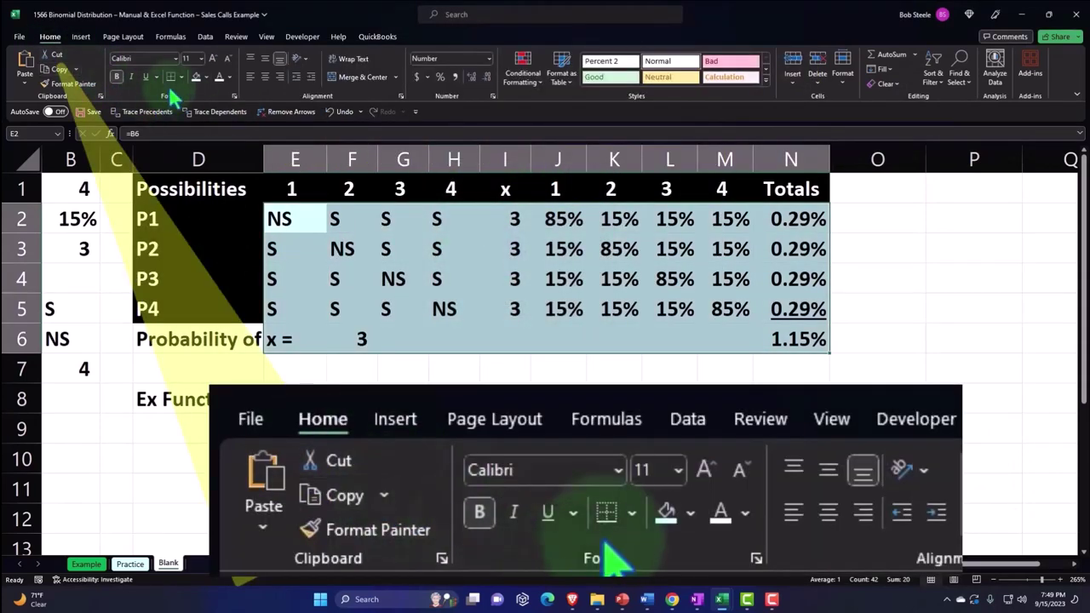
click(181, 76)
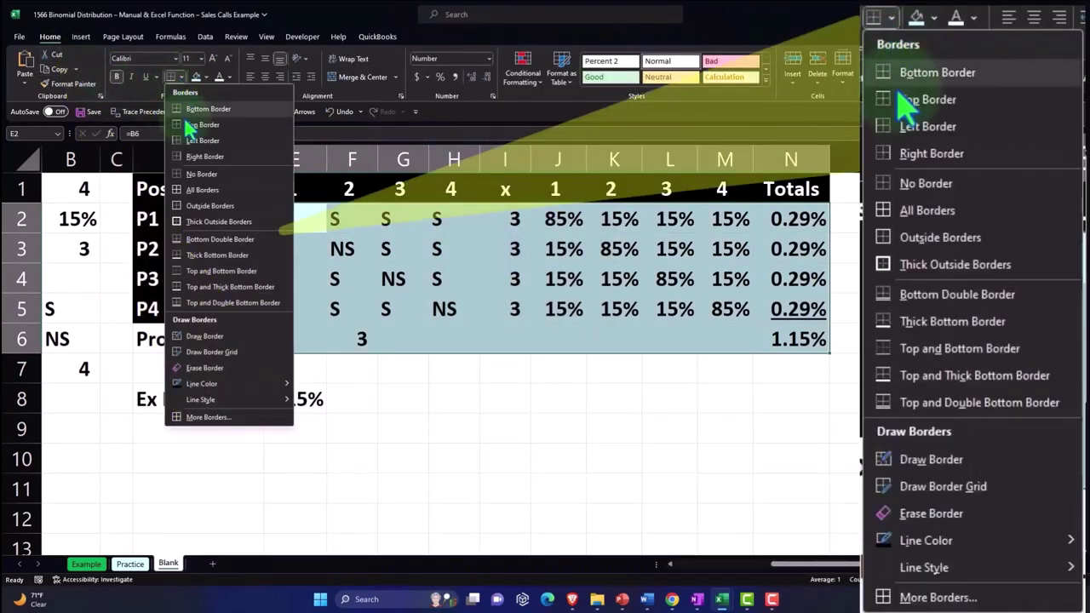
click(192, 188)
Make the Probability of x = row black with white text
click(225, 341)
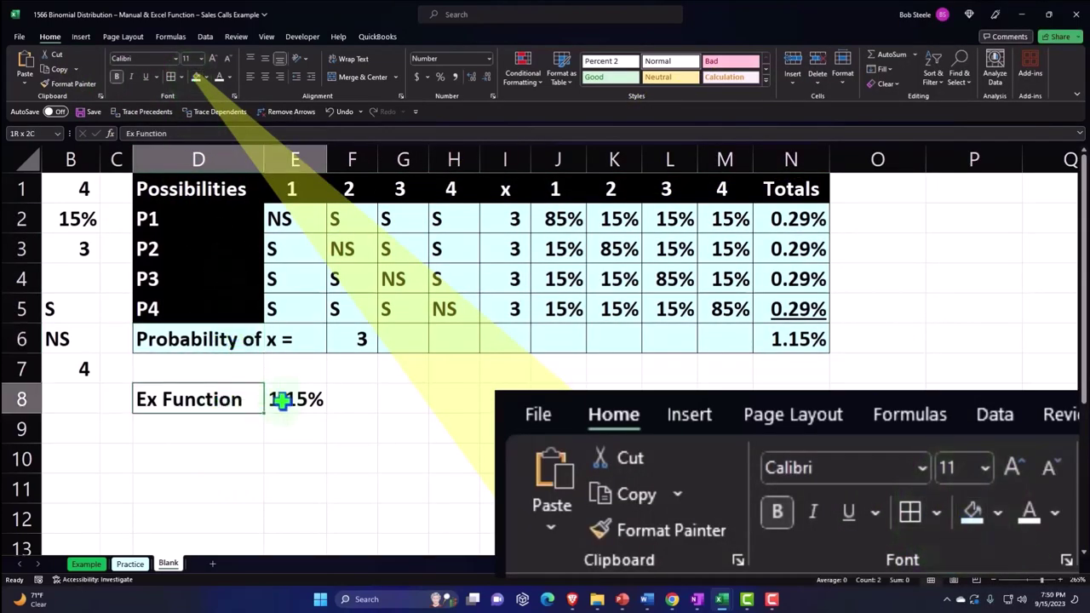
drag(226, 390, 290, 399)
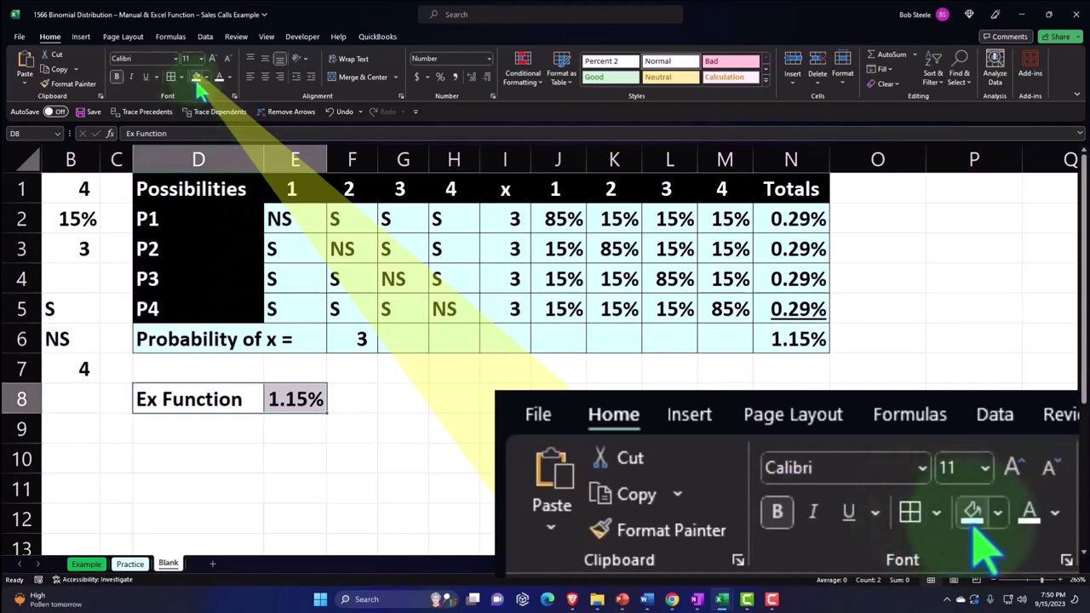
drag(809, 574, 724, 577)
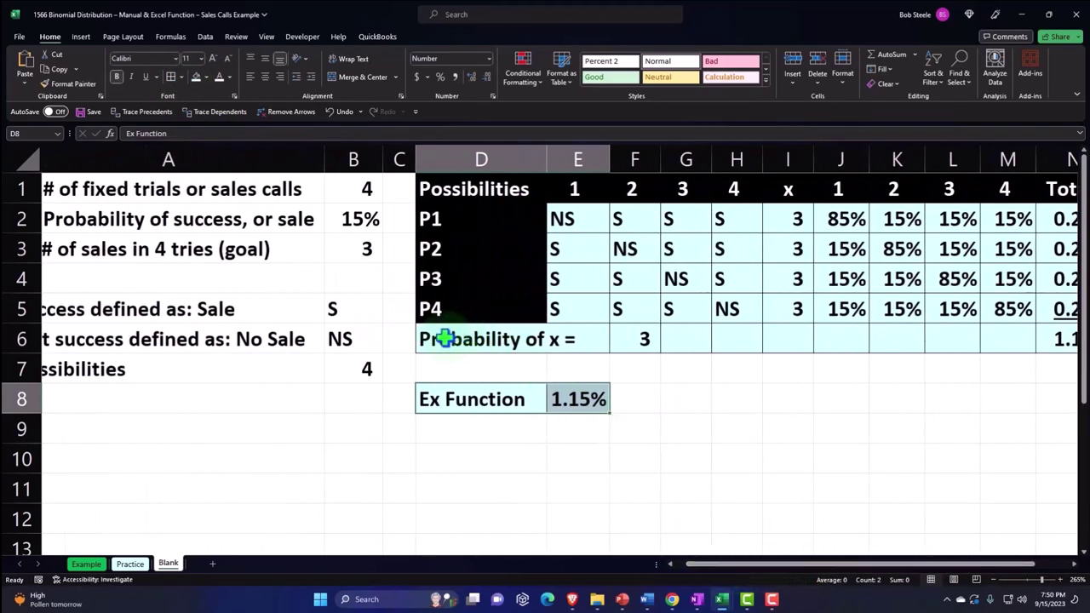
drag(446, 339, 628, 342)
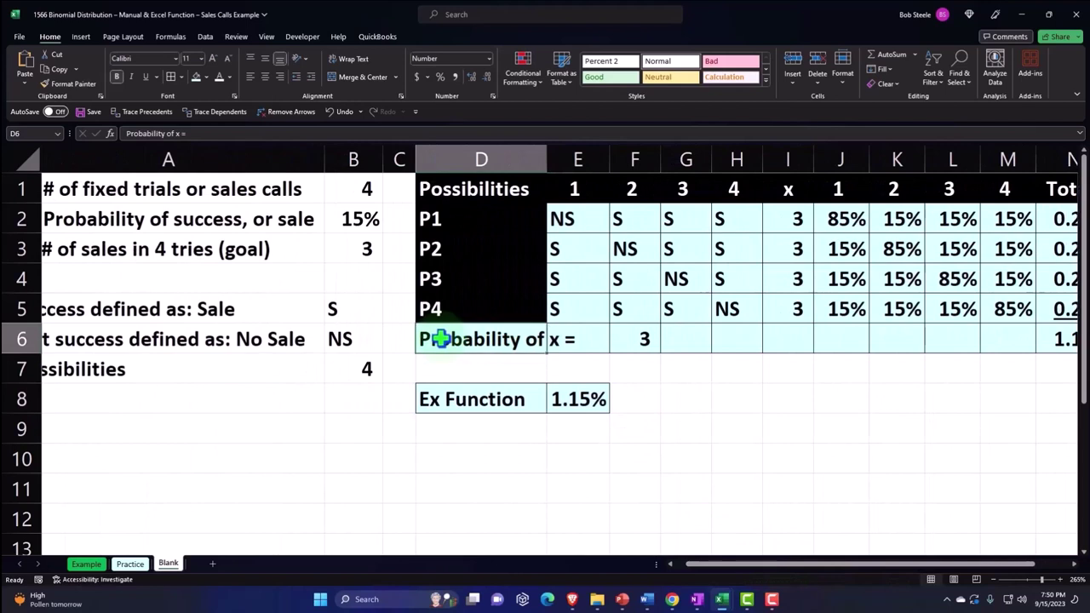
click(206, 76)
click(205, 102)
click(219, 76)
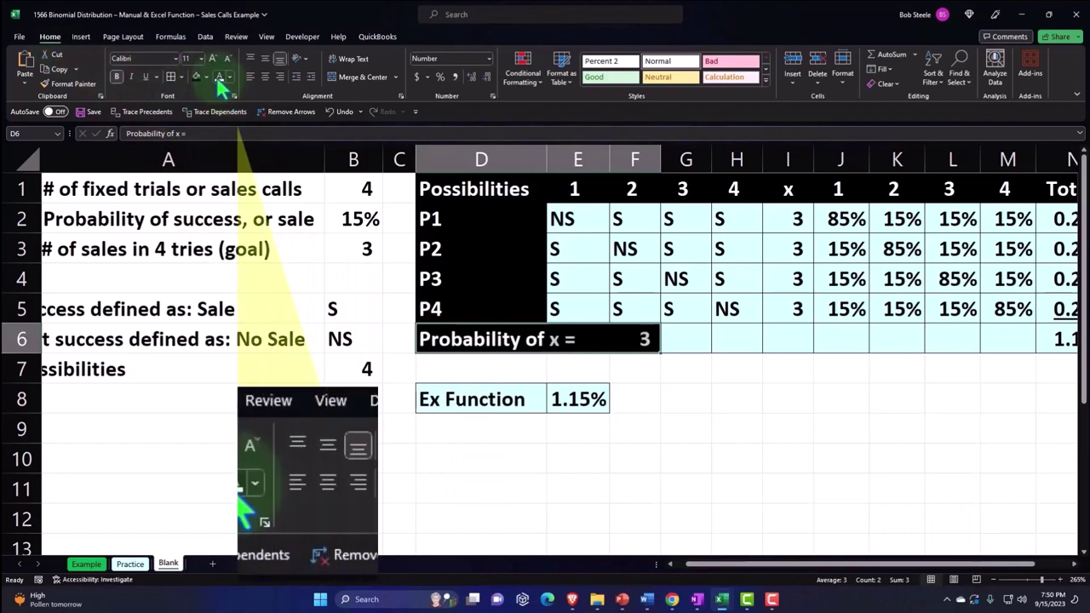
click(171, 278)
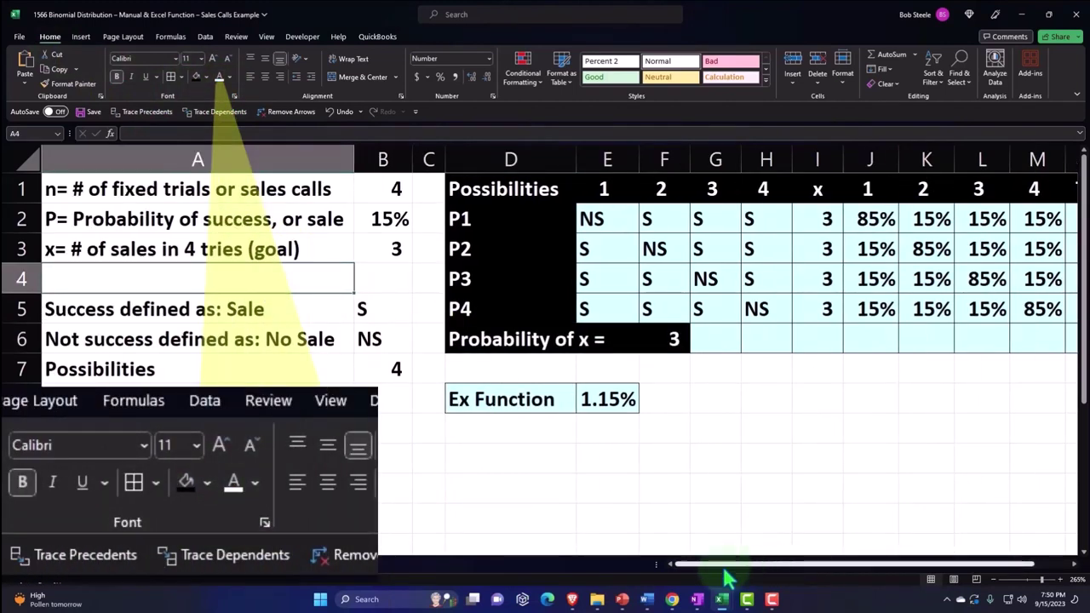
click(328, 458)
Fill the Sale, No Sale and Possibilities cells with light cyan
drag(107, 302, 388, 369)
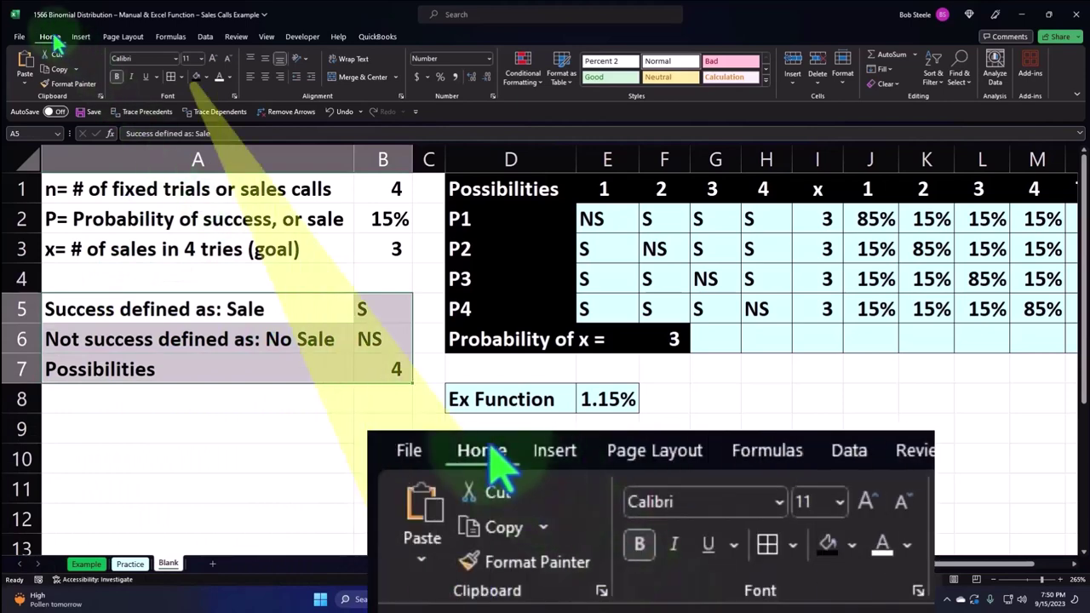
click(205, 76)
click(195, 218)
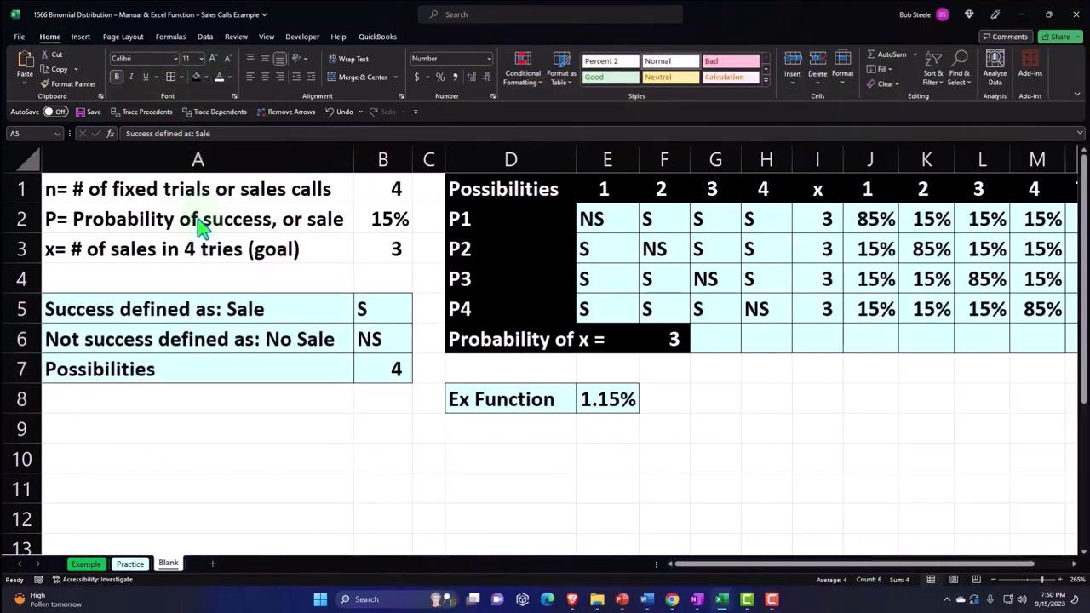
click(449, 468)
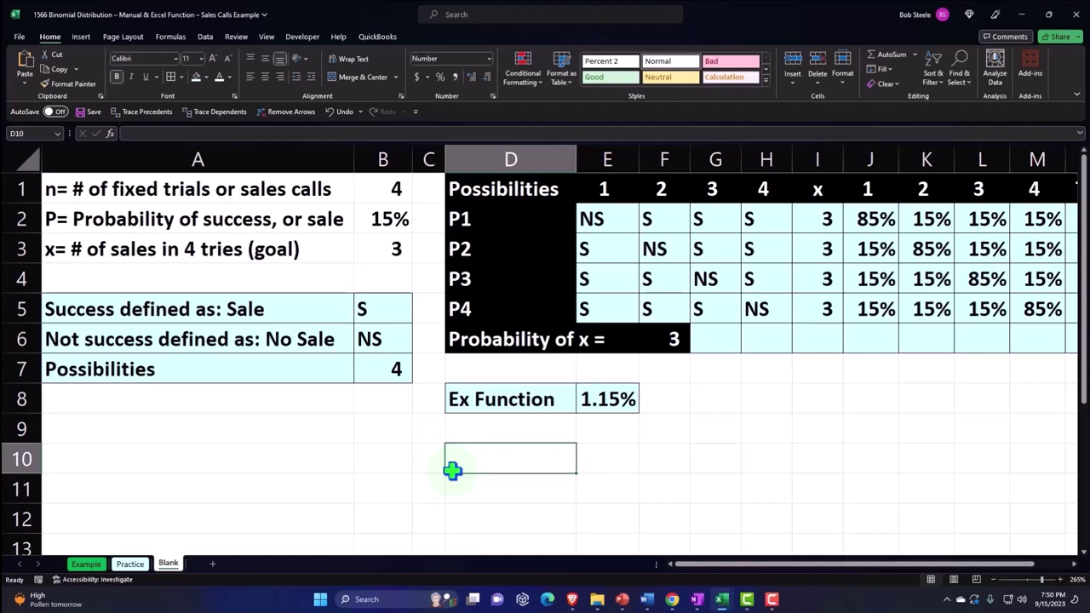
click(391, 251)
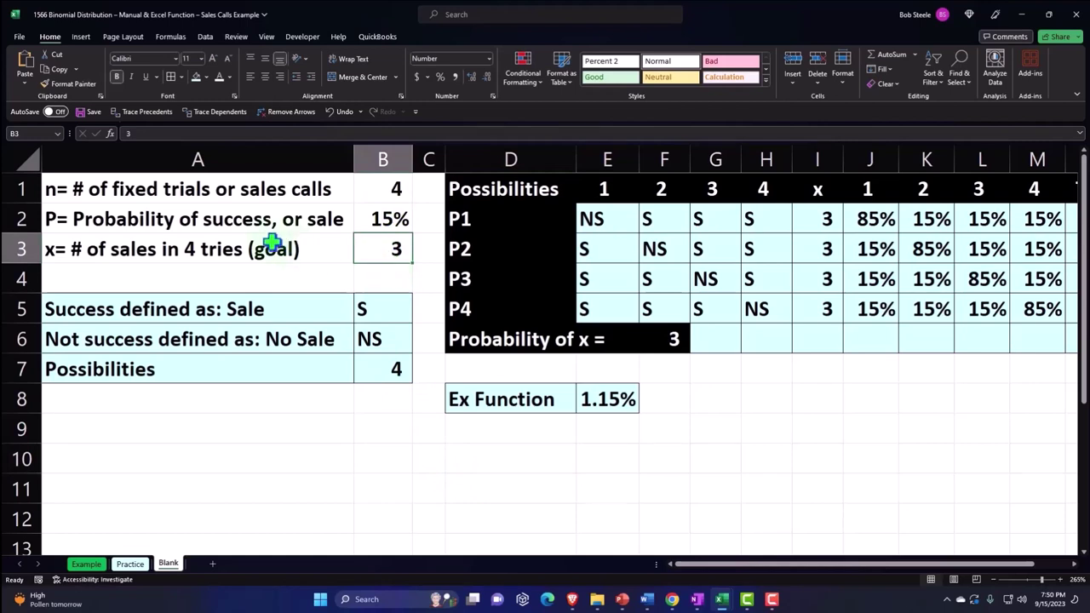
Copy rows 1–8 and paste them starting at A10
click(17, 188)
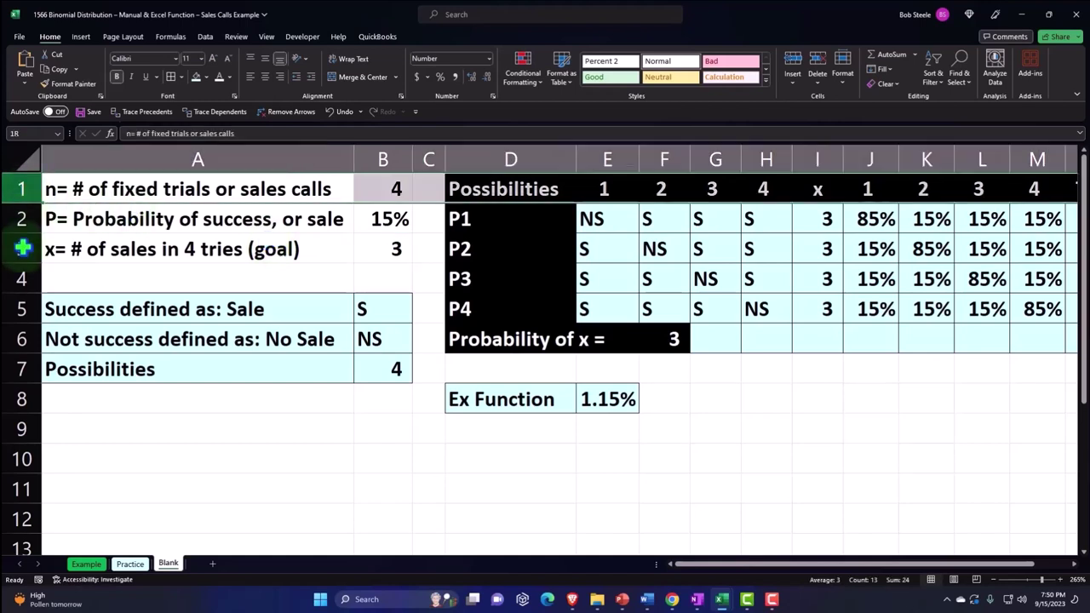
drag(17, 188, 20, 414)
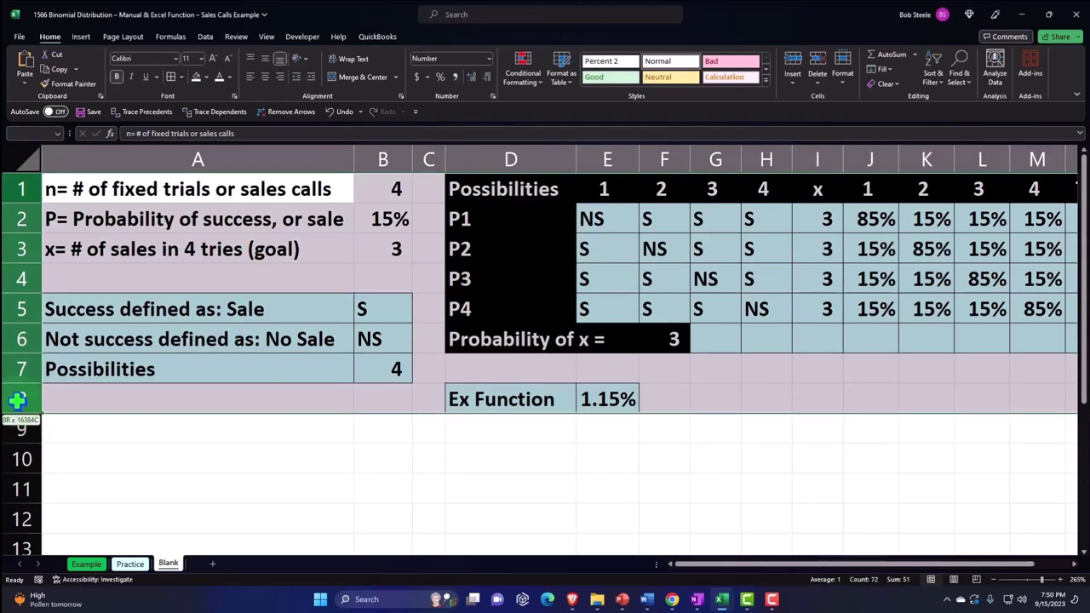
key(ctrl+c)
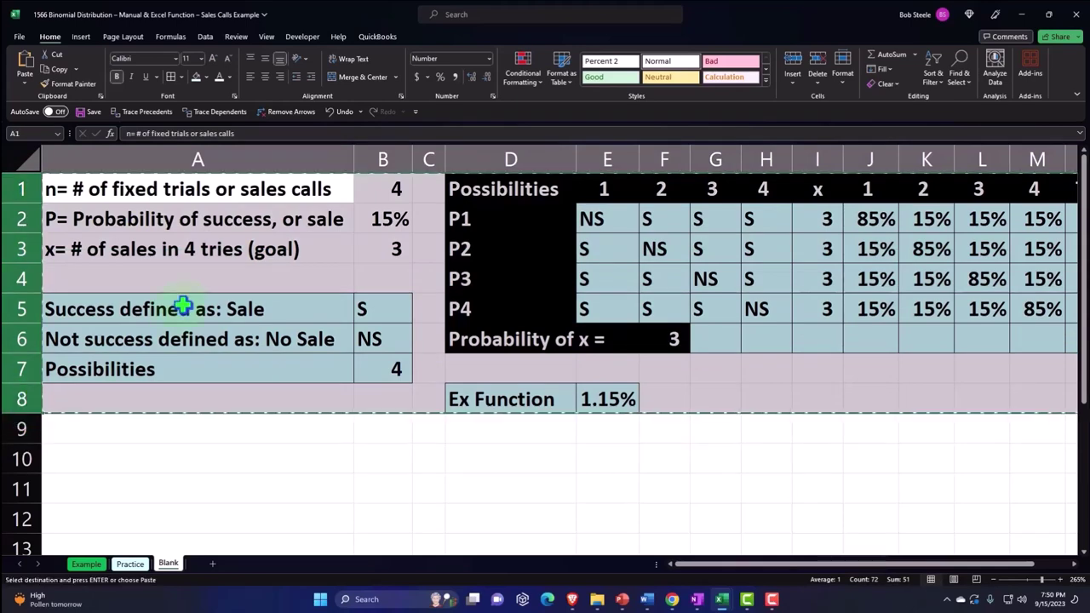
click(149, 460)
key(ctrl+v)
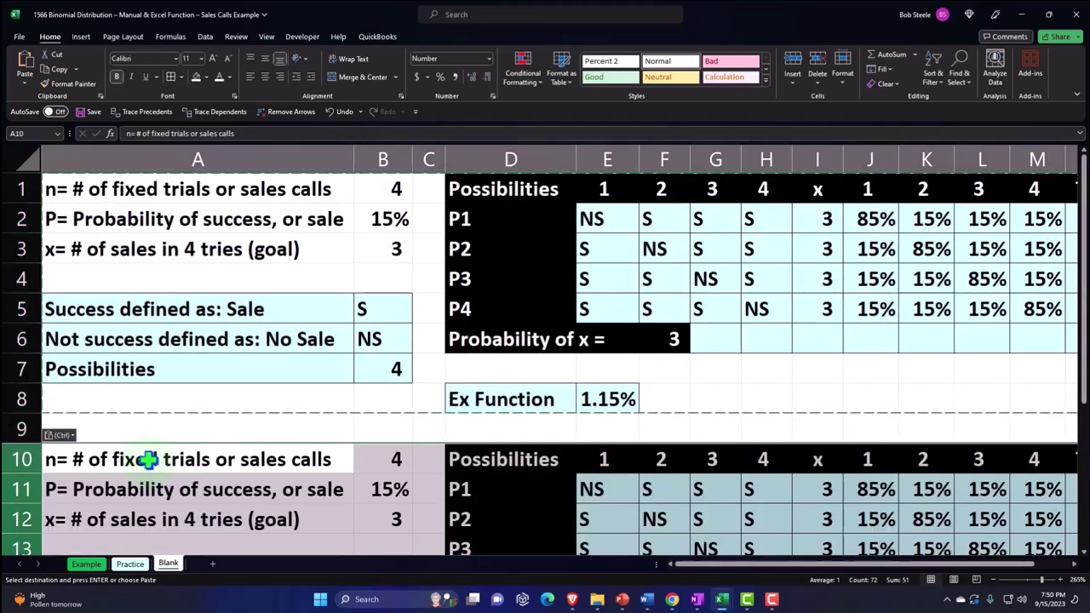
scroll(160, 422, down, 2)
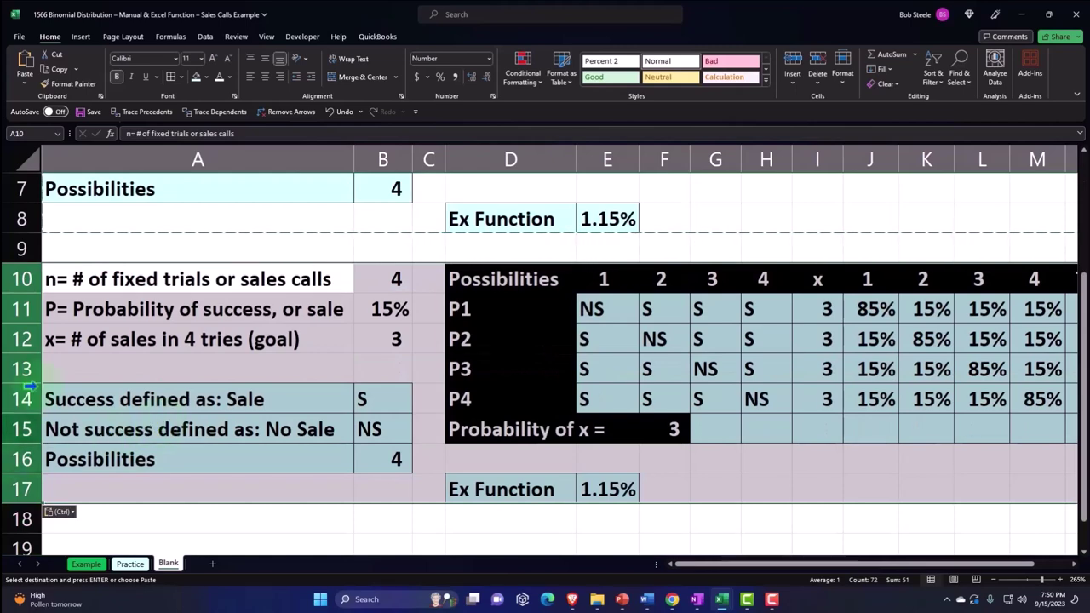
Change the copy's sales goal in B12 to 2
click(382, 340)
scroll(336, 319, down, 1)
scroll(350, 294, up, 1)
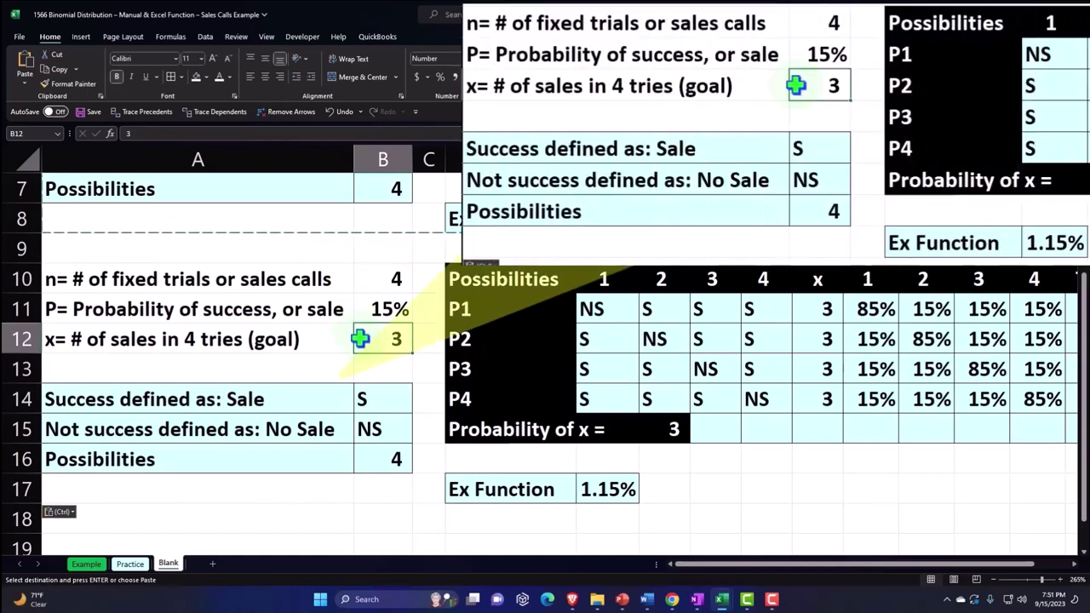
text(2)
key(Return)
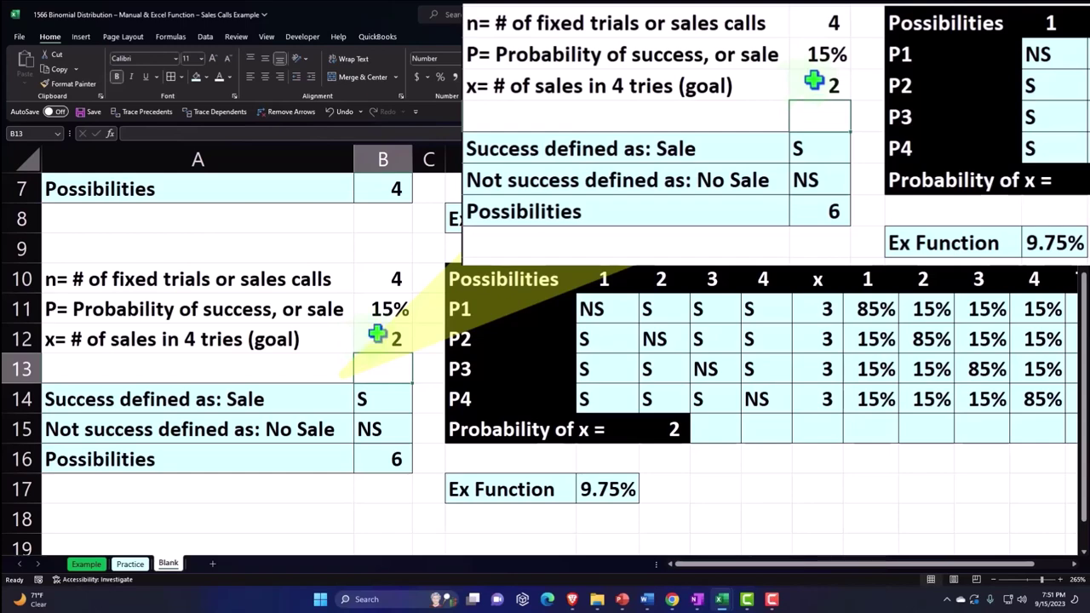
click(388, 309)
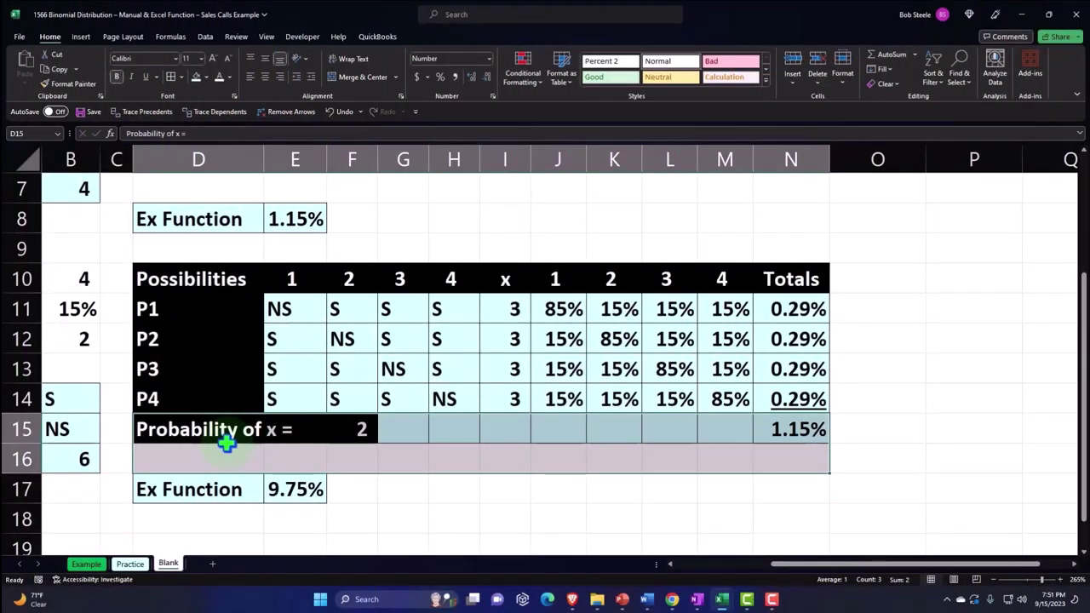
Insert two blank rows of cells above Probability of x =, shifting cells down
right_click(225, 443)
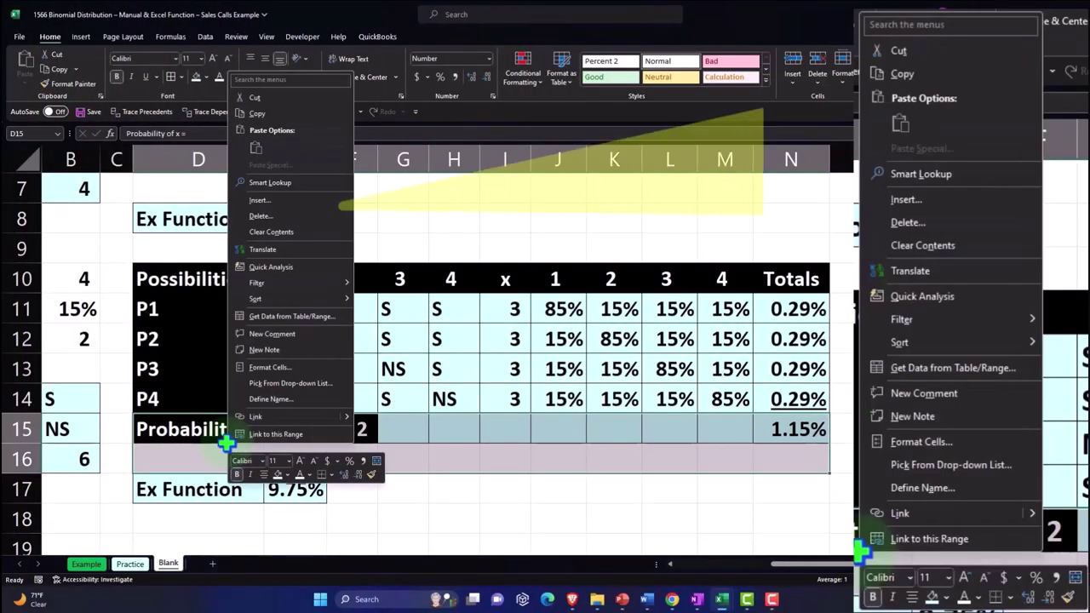
click(260, 201)
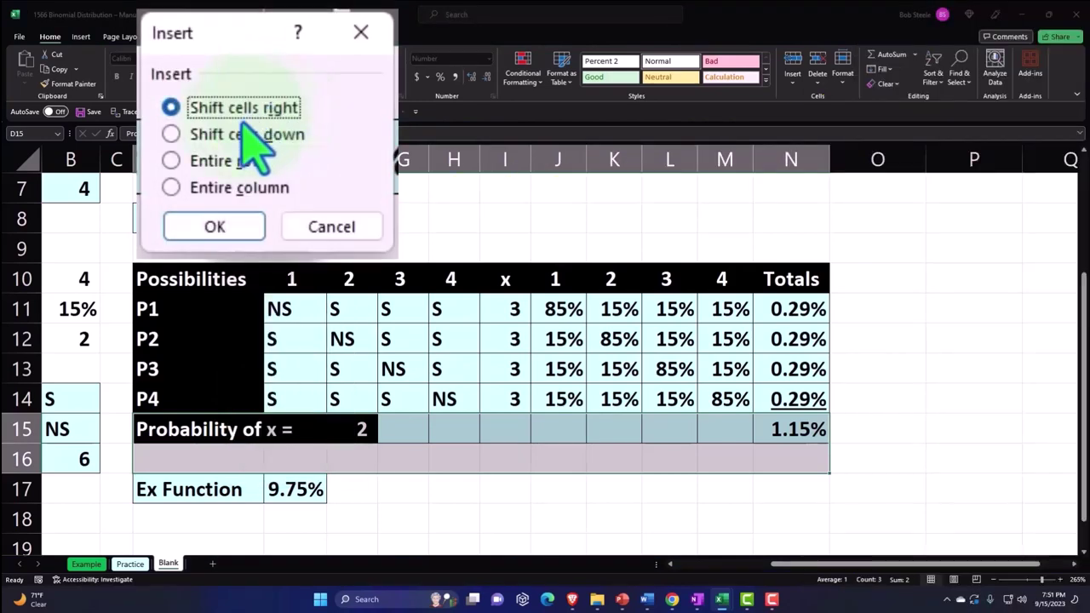
click(170, 134)
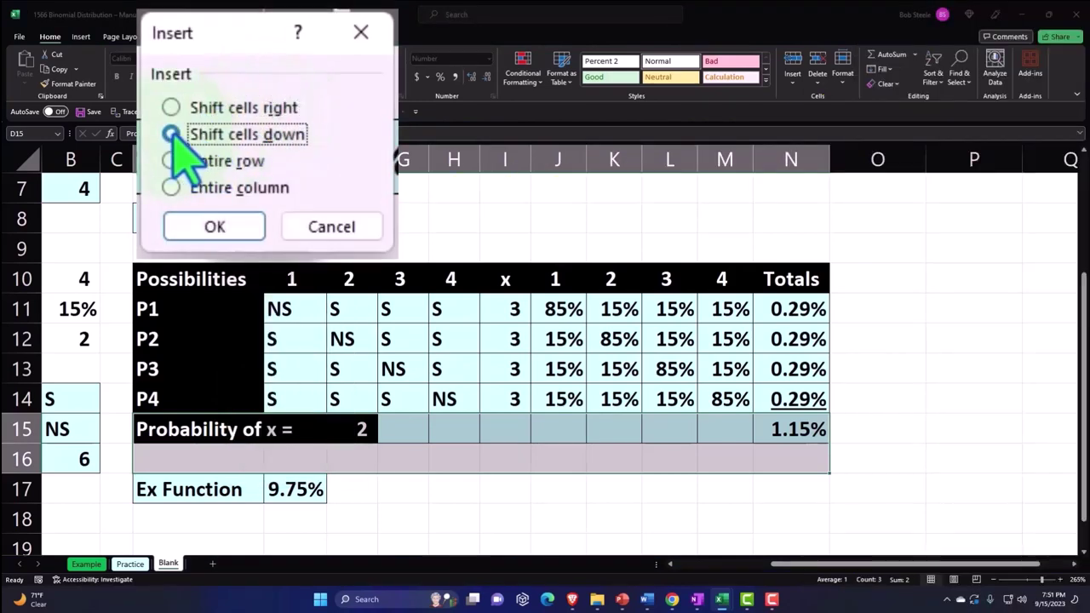
click(204, 225)
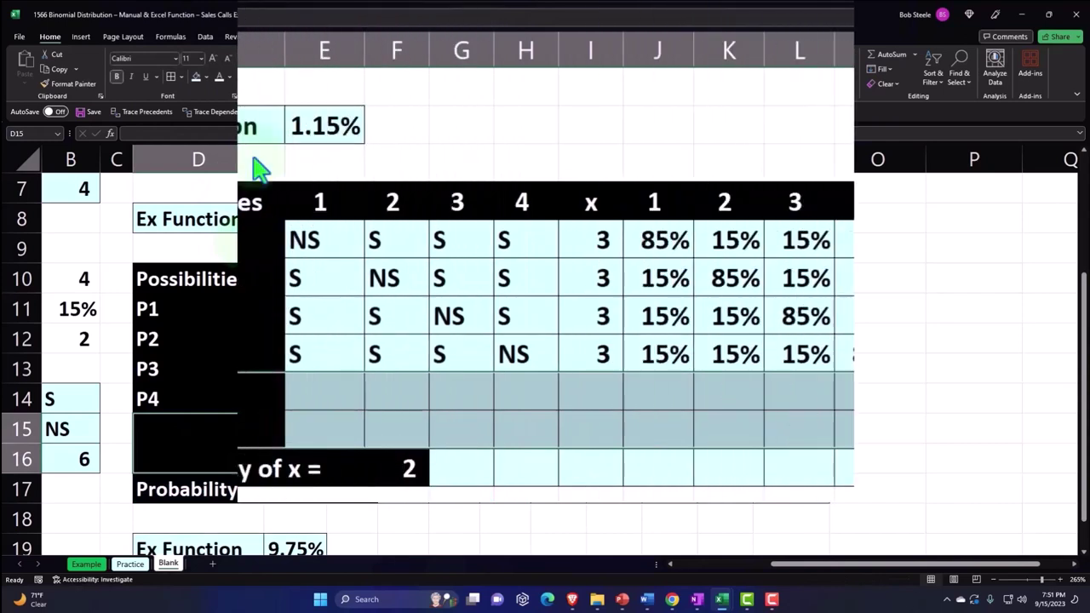
Label the new rows P5 and P6 in D15 and D16
click(180, 394)
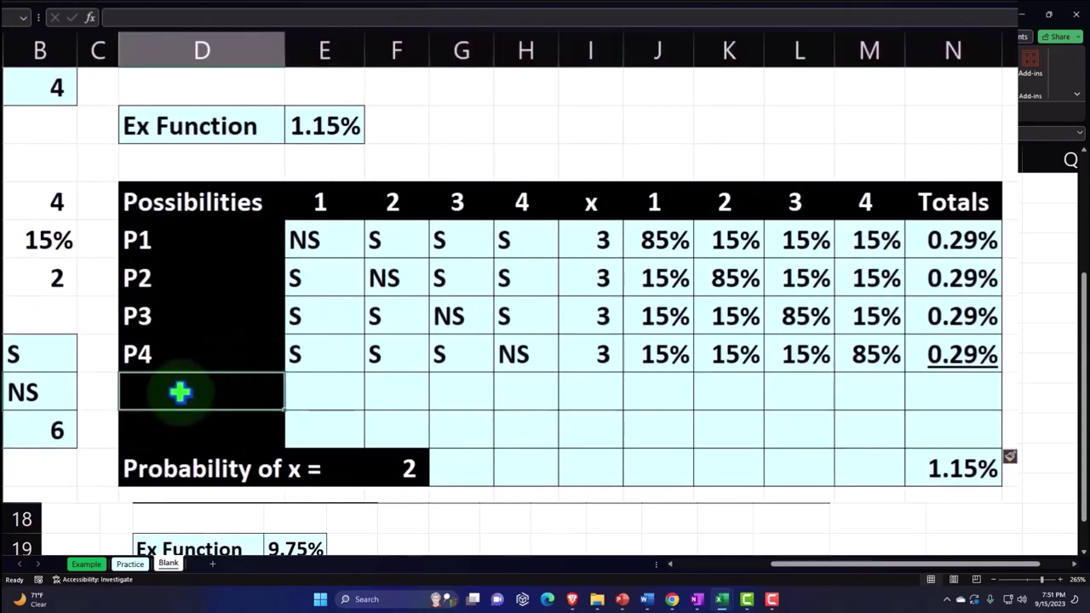
text(P)
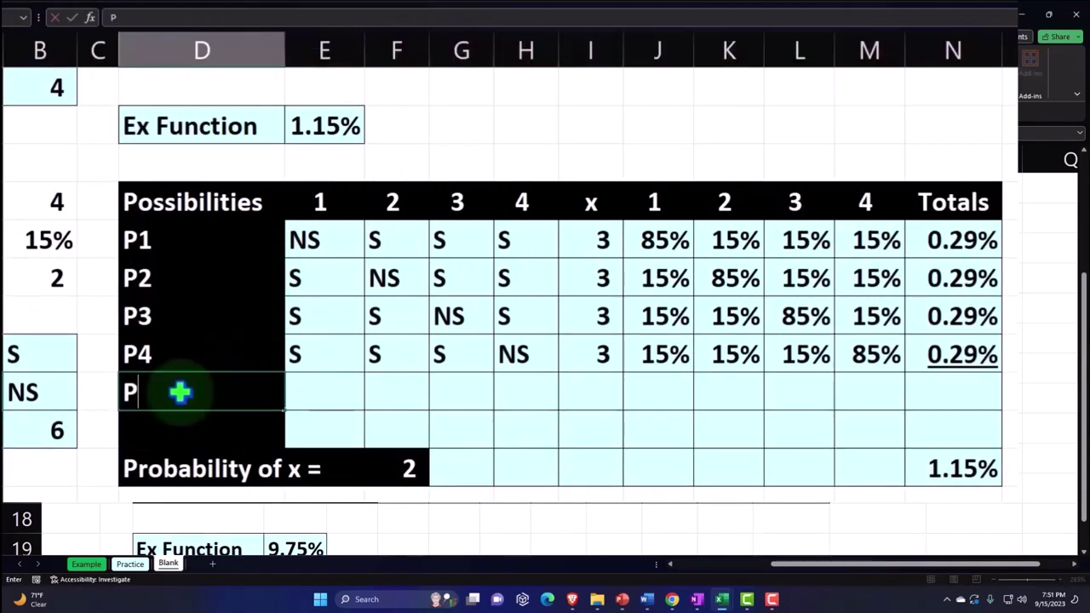
text(5)
key(Return)
text(P)
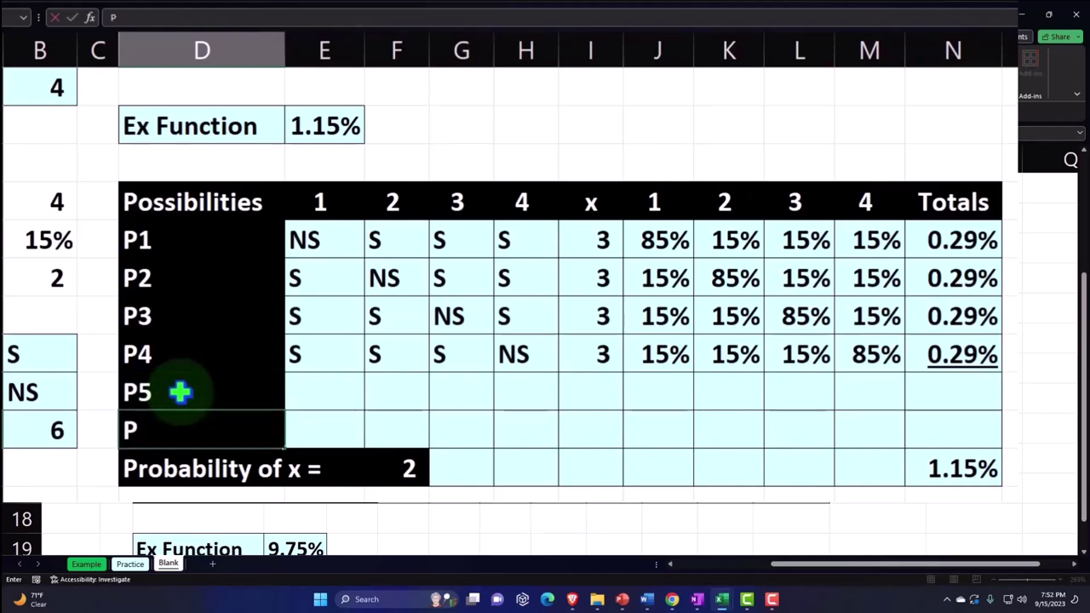
text(6)
key(Return)
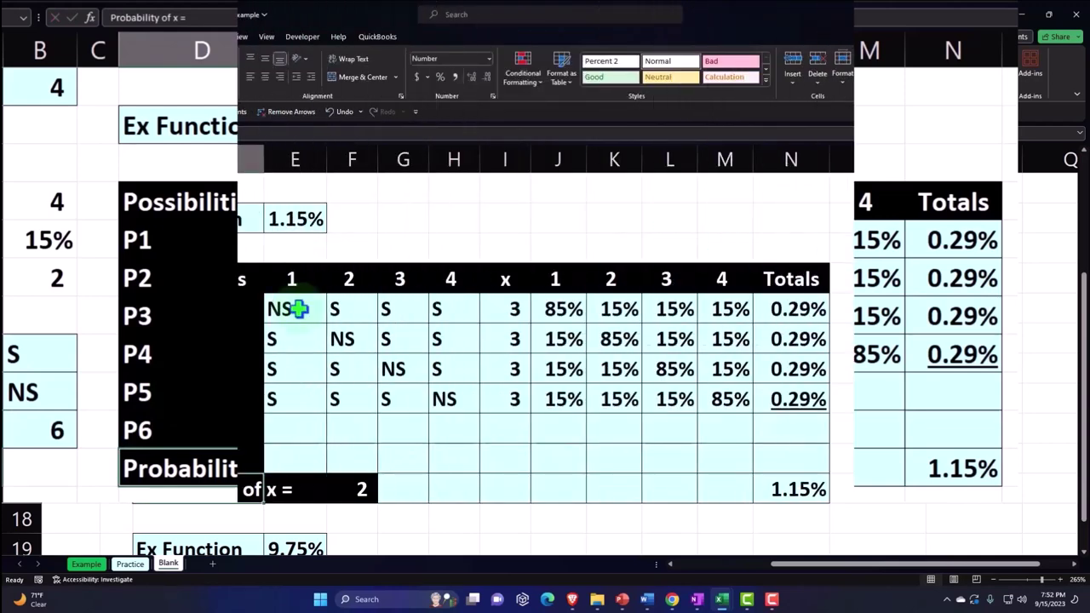
drag(293, 309, 764, 399)
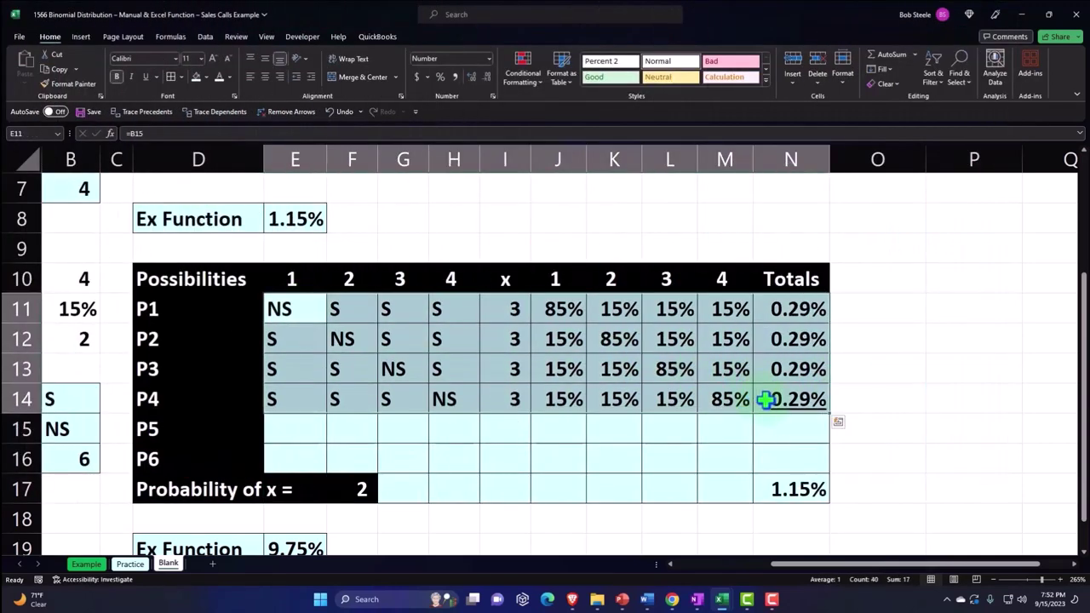
Clear the copied table's old S/NS entries and percentages in E11:N14
key(Delete)
click(302, 306)
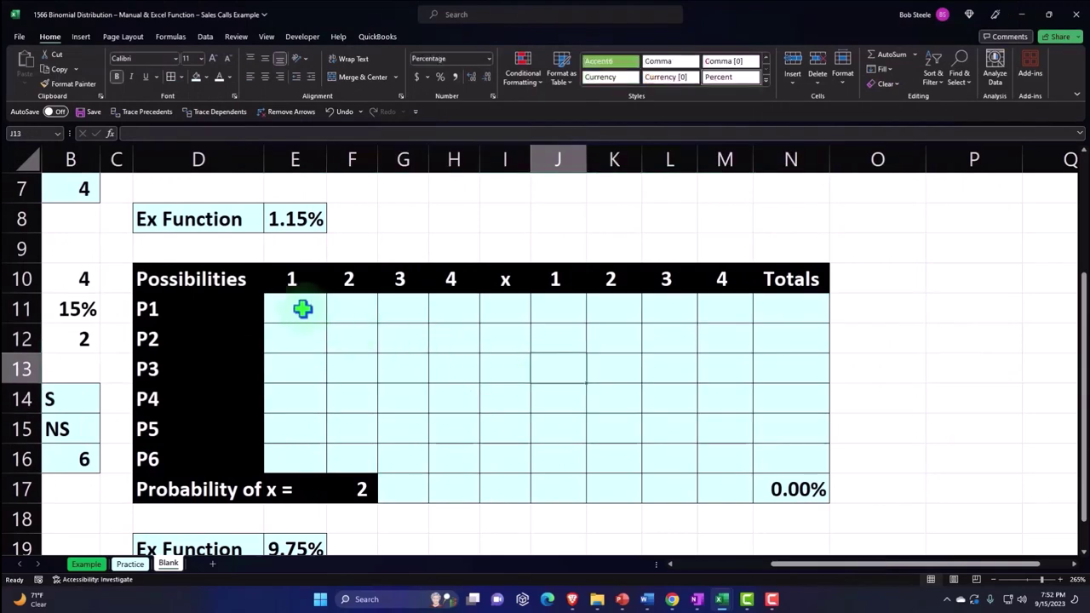
key(Left)
key(Left)
key(Left)
key(Left)
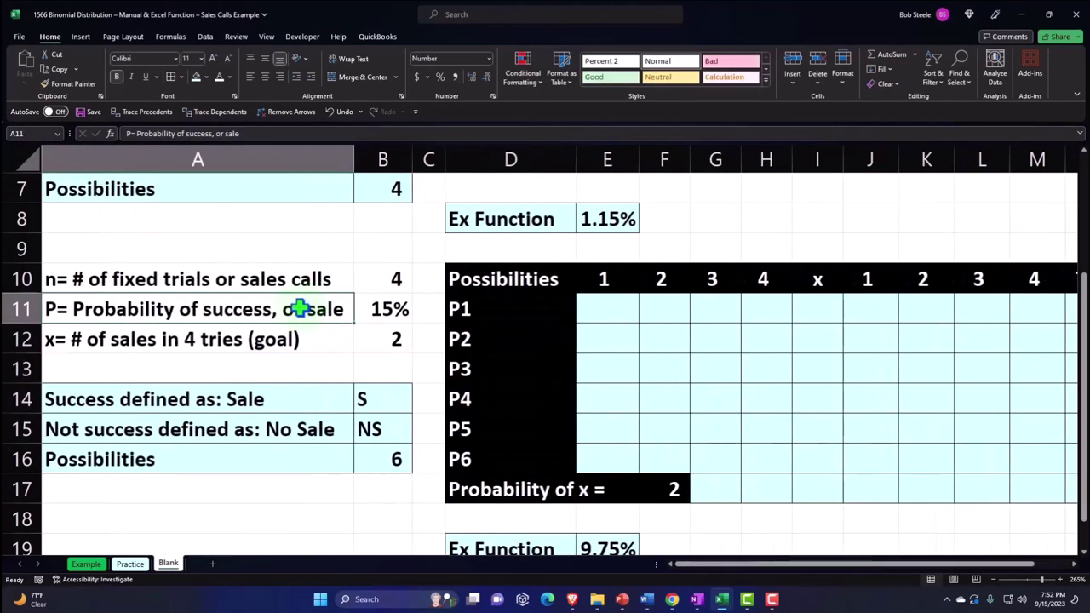
key(Right)
key(Right)
key(Right)
key(Right)
key(Right)
key(Left)
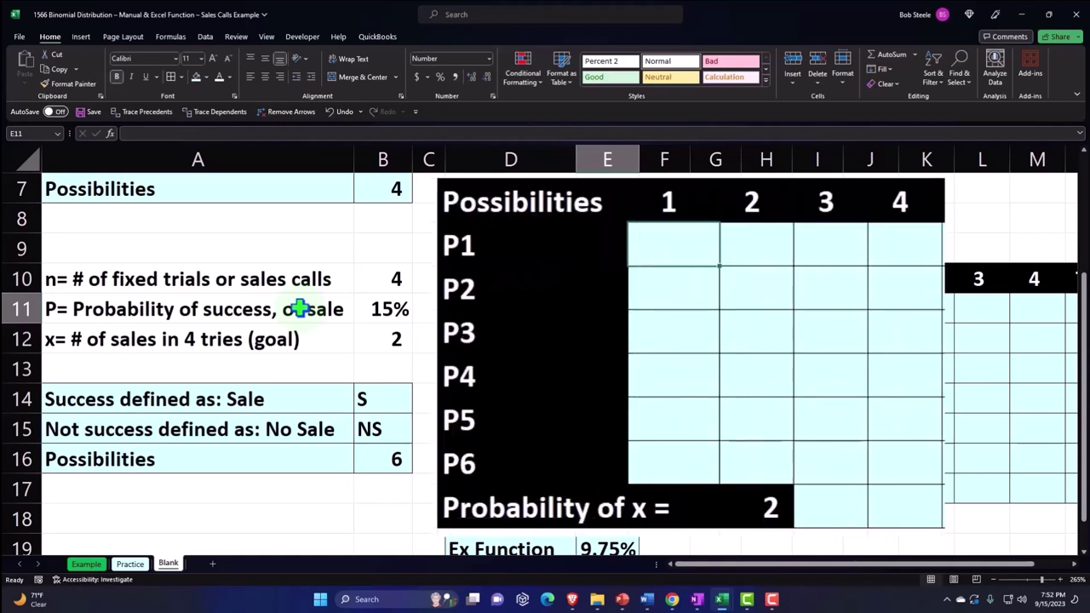
Fill row P1 with label-linked formulas reading S, S, NS, NS
text(=)
key(Down)
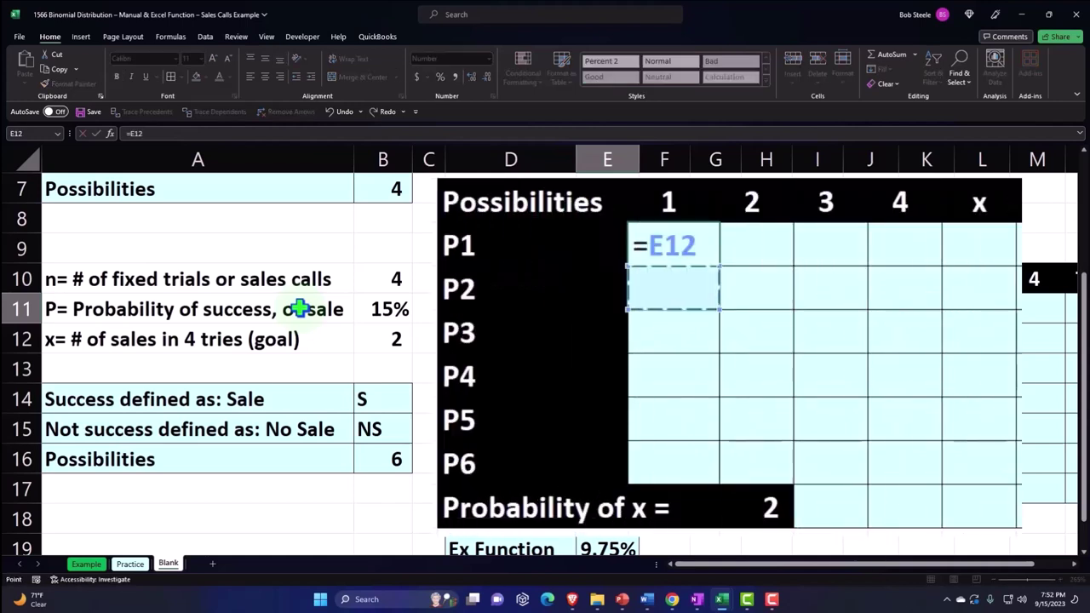
key(Down)
key(Down)
key(Left)
key(Left)
key(Left)
key(Tab)
text(+)
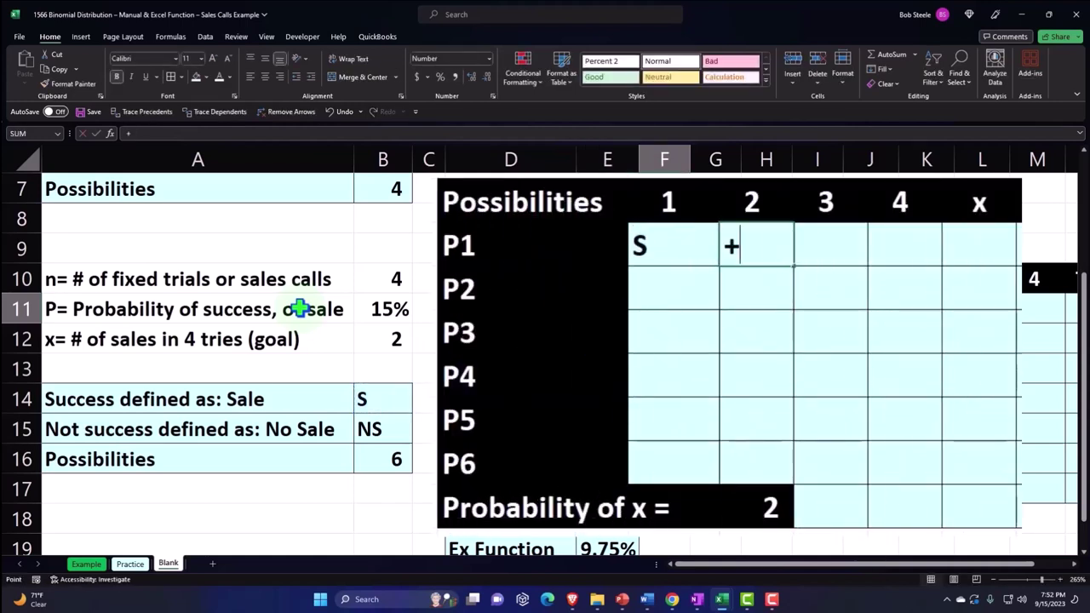
key(Left)
key(Left)
key(Left)
key(Left)
key(Down)
key(Down)
key(Down)
key(Tab)
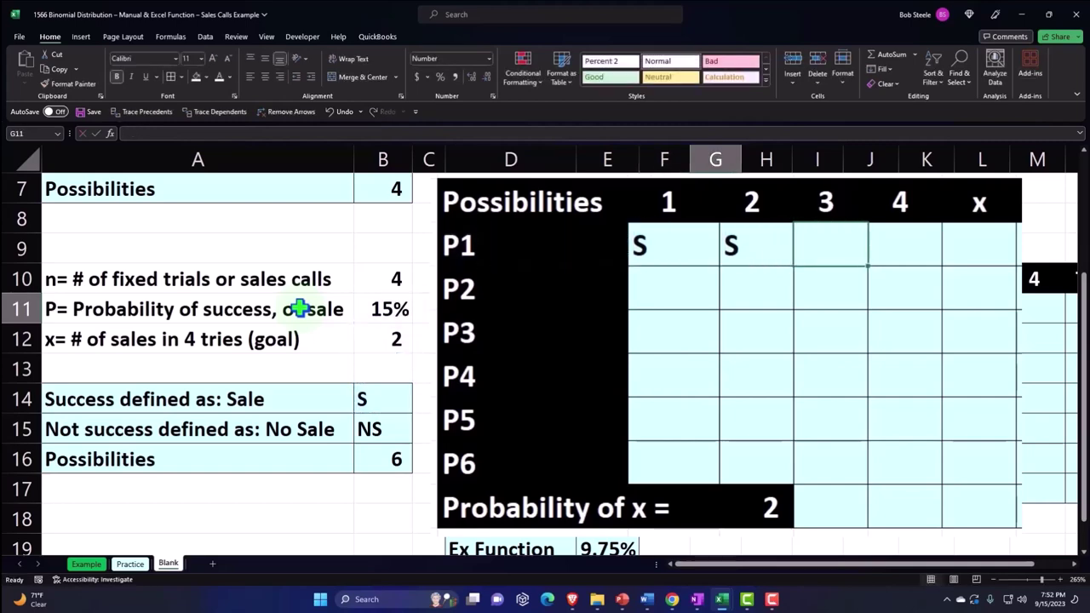
text(=)
key(Left)
key(Left)
key(Left)
key(Down)
key(Down)
key(Down)
key(Down)
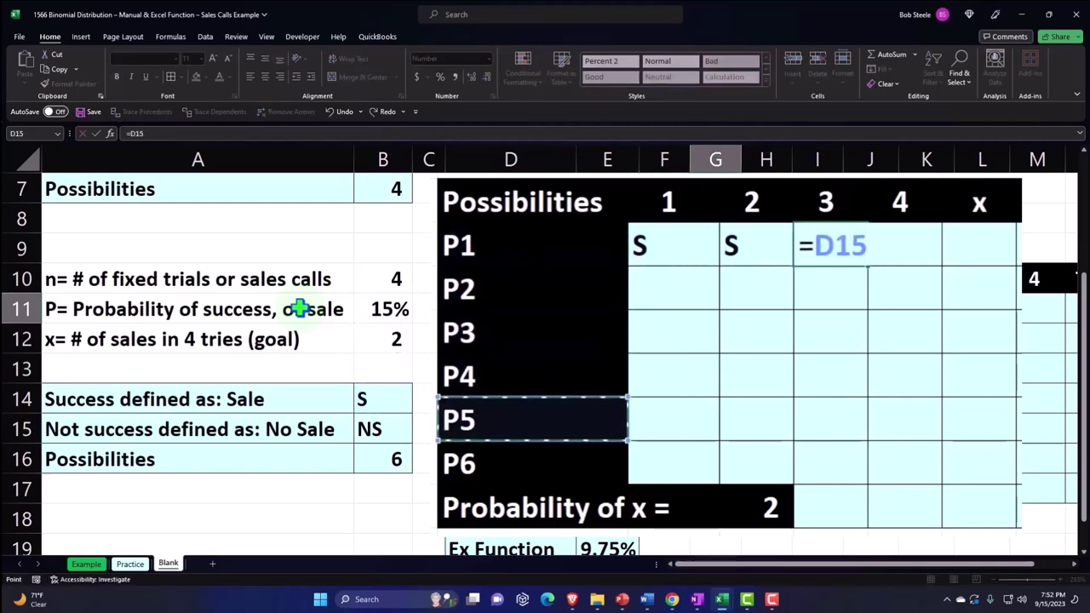
key(Left)
key(Left)
key(Down)
key(Up)
key(Tab)
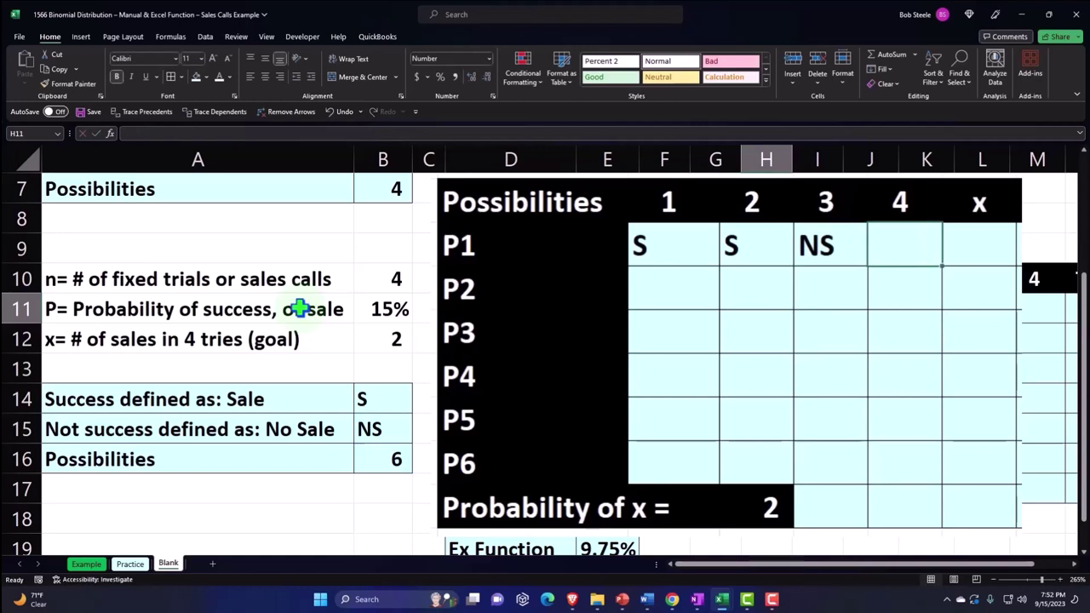
text(=)
key(Left)
key(Left)
key(Left)
key(Left)
key(Down)
key(Down)
key(Down)
key(Left)
key(Left)
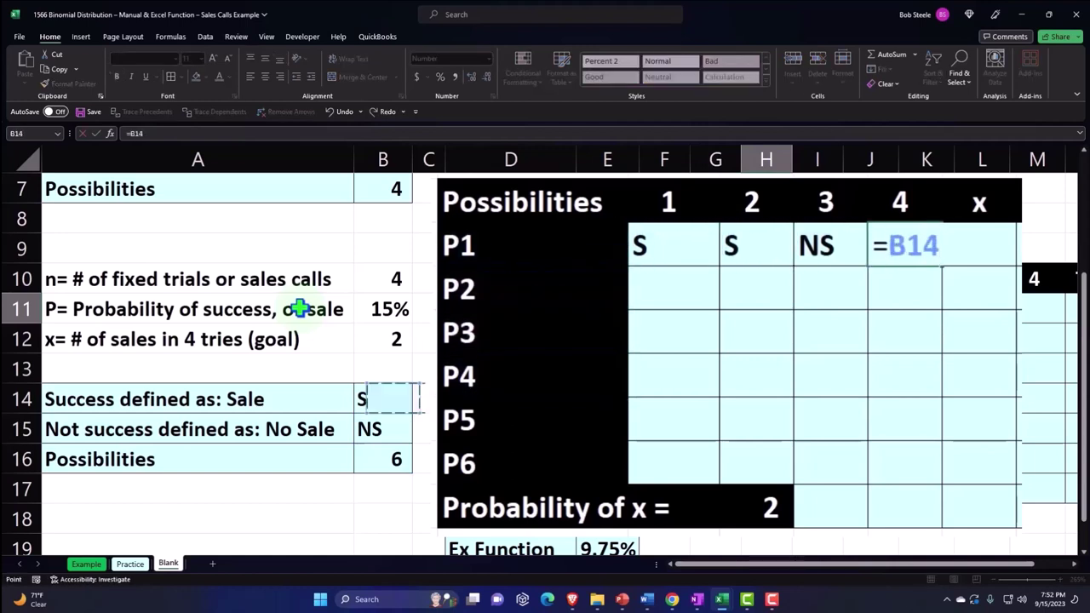
key(Down)
key(Return)
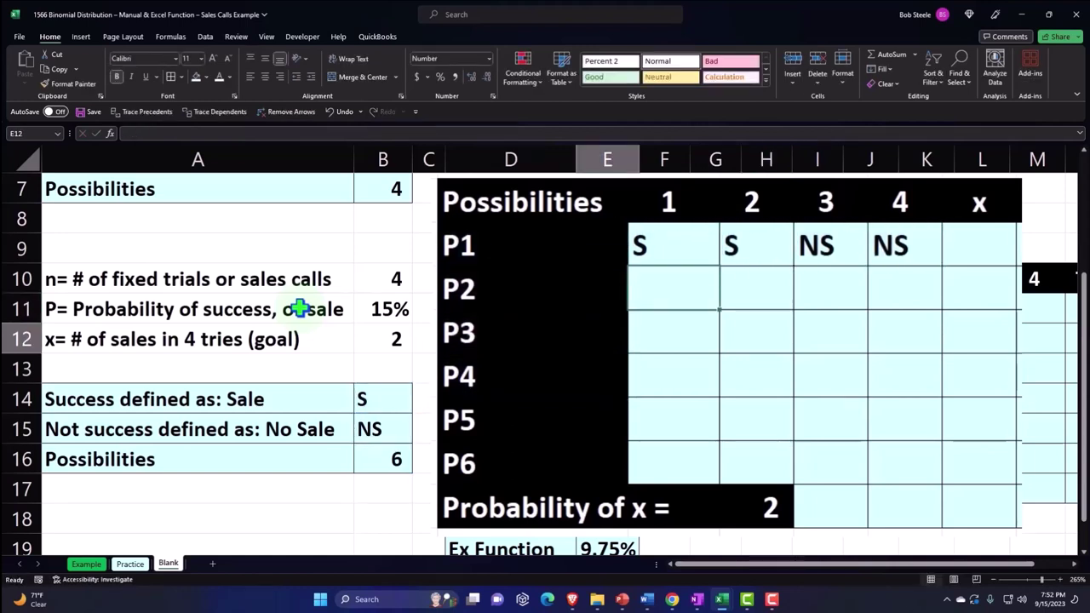
Fill row P2 with label-linked formulas reading NS, S, S, NS
click(649, 288)
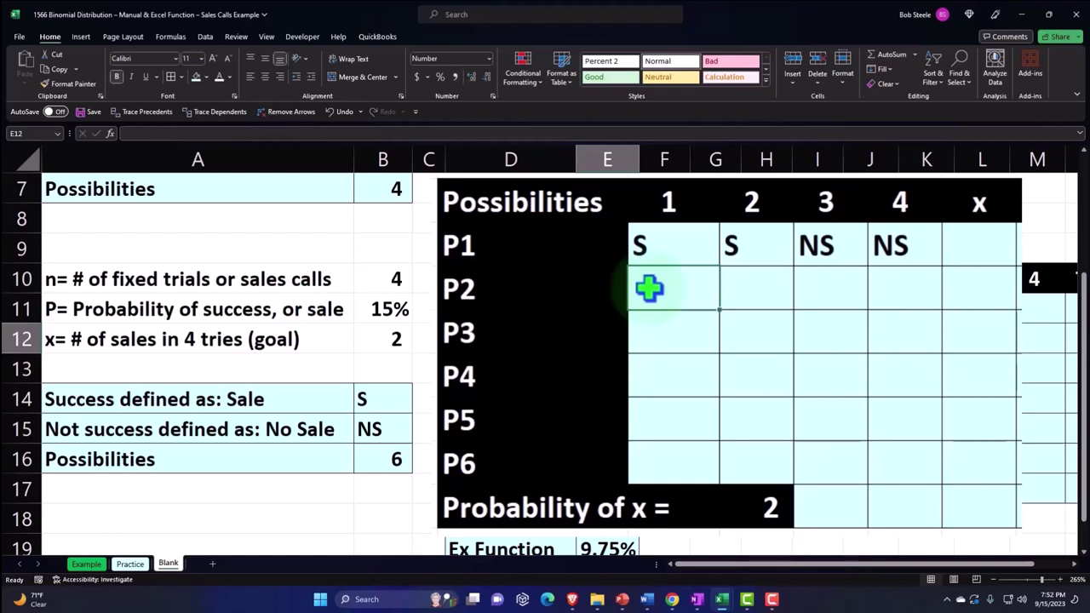
text(=)
key(Left)
key(Left)
key(Left)
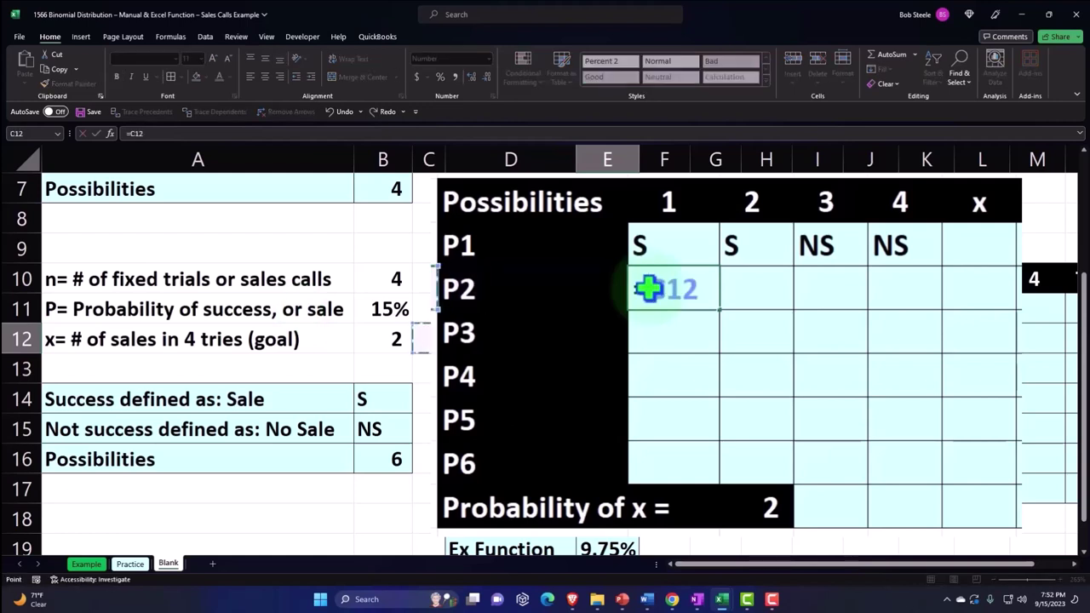
key(Down)
key(Down)
key(Return)
text(=)
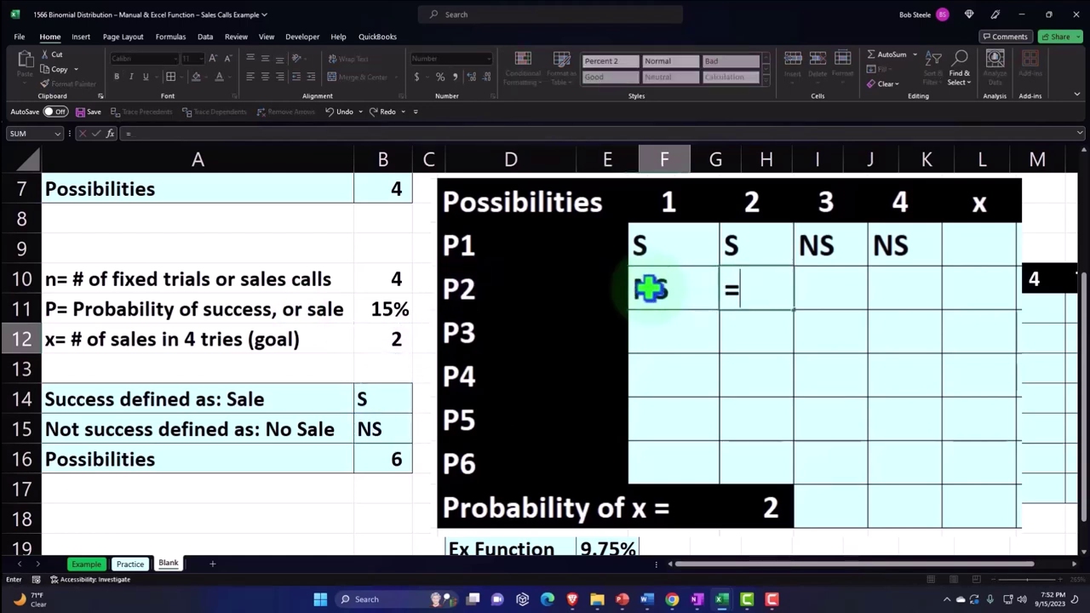
key(Left)
key(Left)
key(Left)
key(Left)
key(Down)
key(Down)
key(Return)
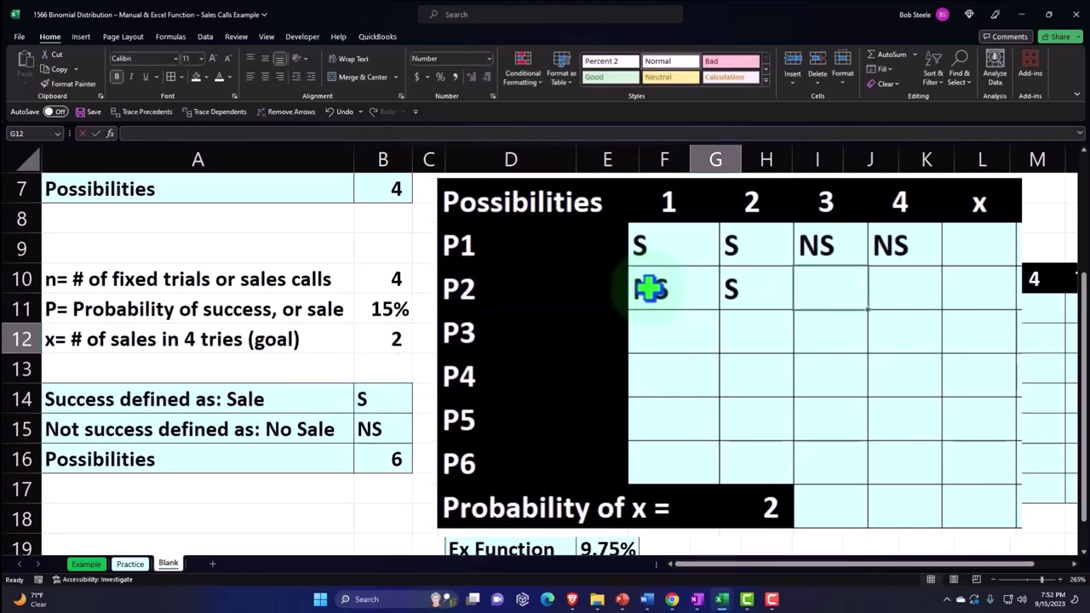
text(=)
key(Left)
key(Left)
key(Left)
key(Left)
key(Left)
key(Down)
key(Down)
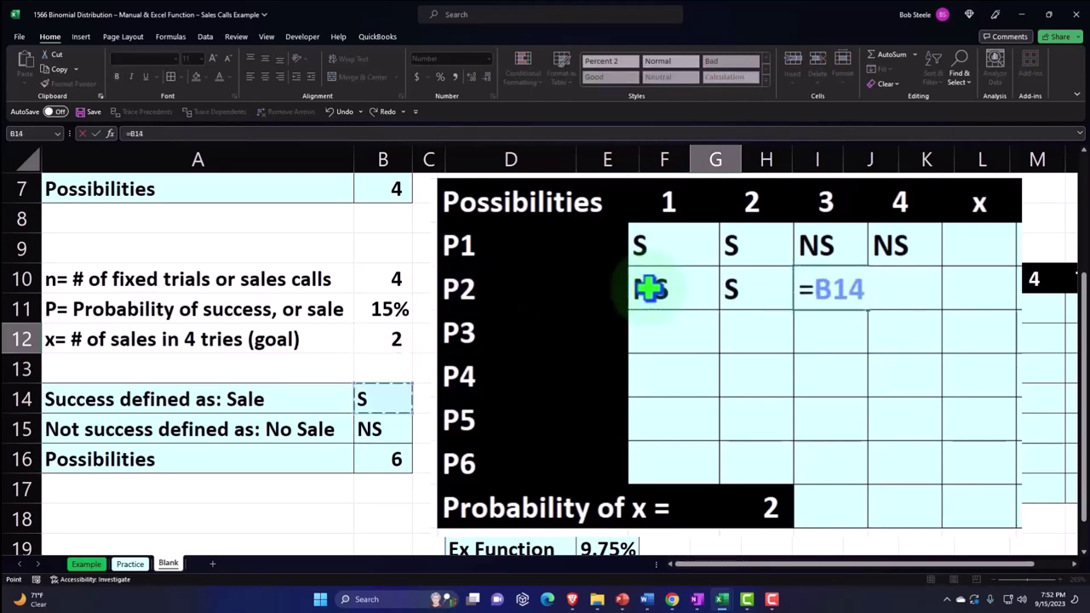
key(Return)
text(=)
key(Left)
key(Left)
key(Left)
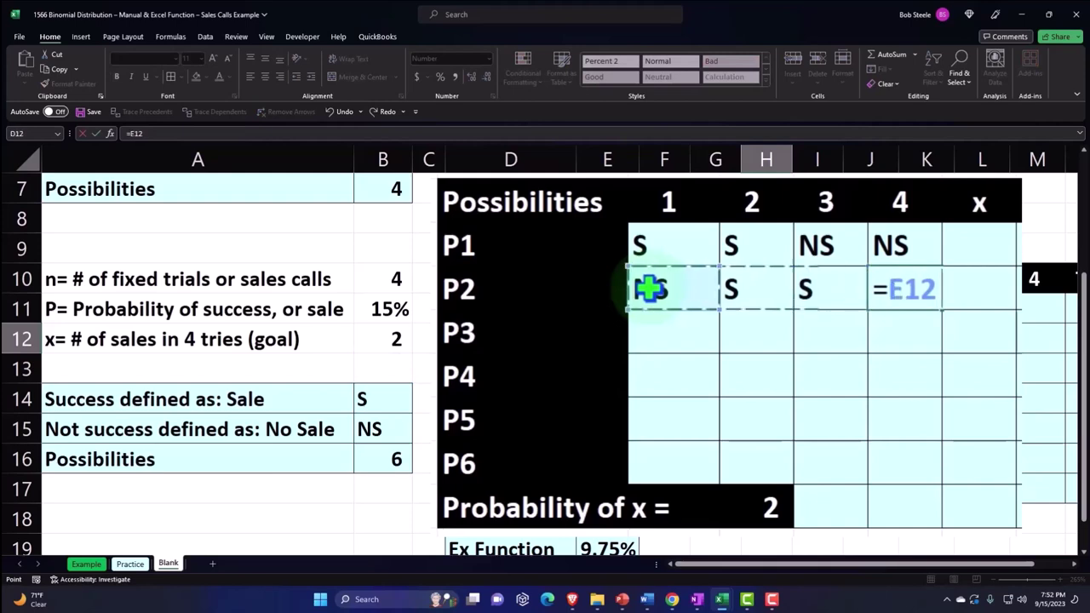
key(Left)
key(Down)
key(Down)
key(Left)
key(Left)
key(Down)
key(Return)
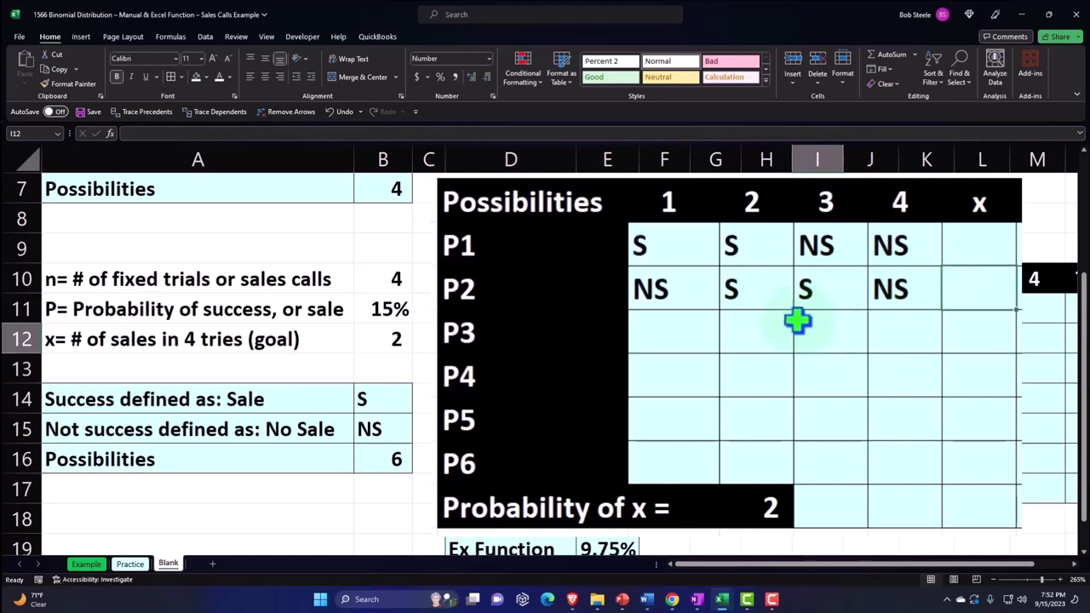
click(672, 333)
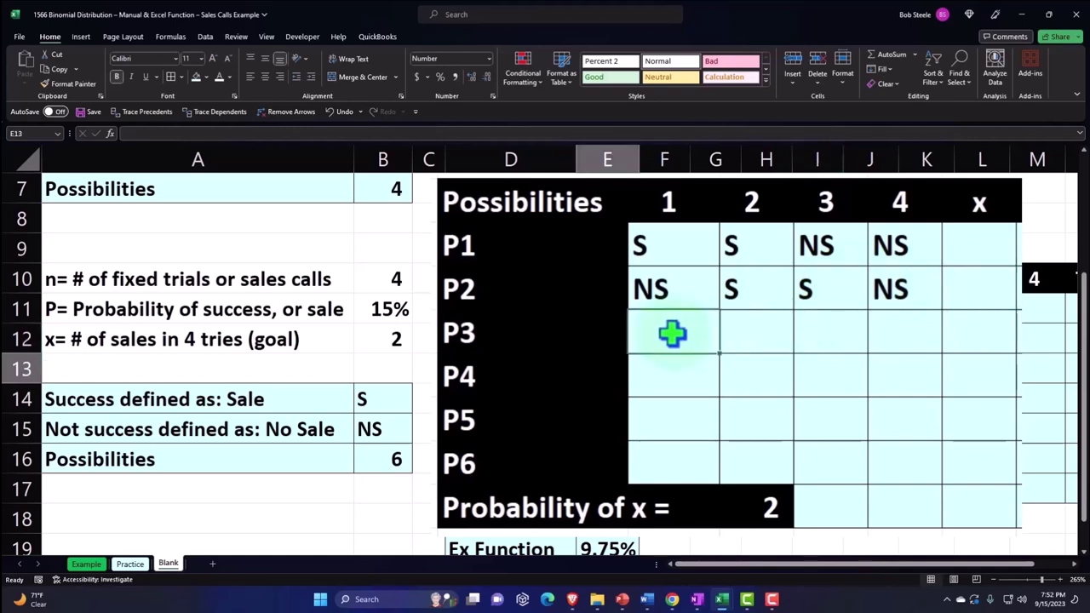
Fill row P3 with outcomes NS, NS, S, S linked to the Sale/No Sale labels
text(=)
key(Left)
key(Left)
key(Left)
key(Down)
key(Down)
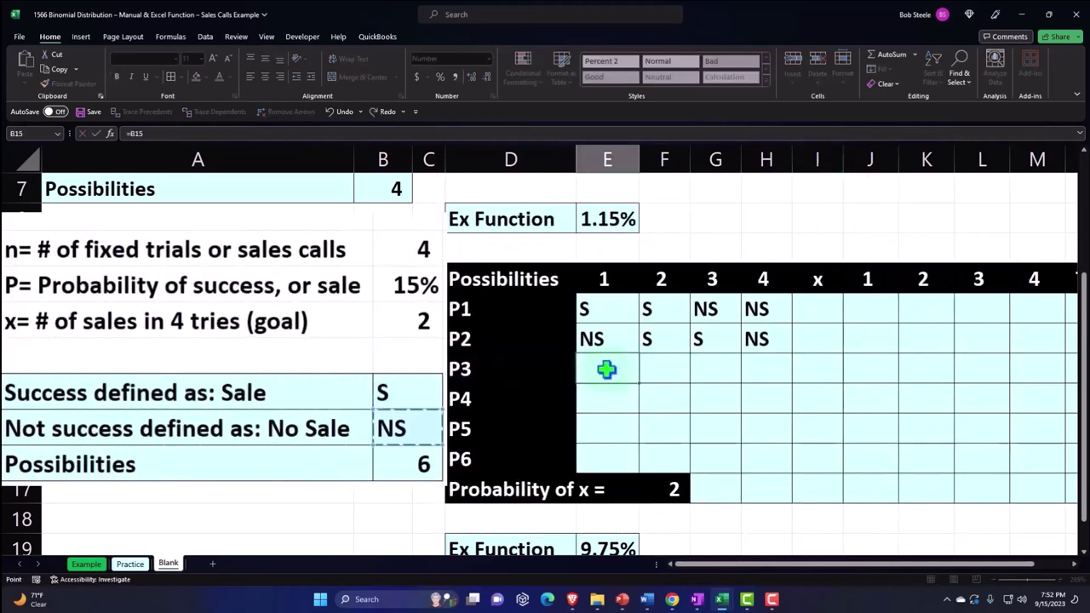
key(Tab)
text(=)
key(Left)
key(Left)
key(Left)
key(Left)
key(Down)
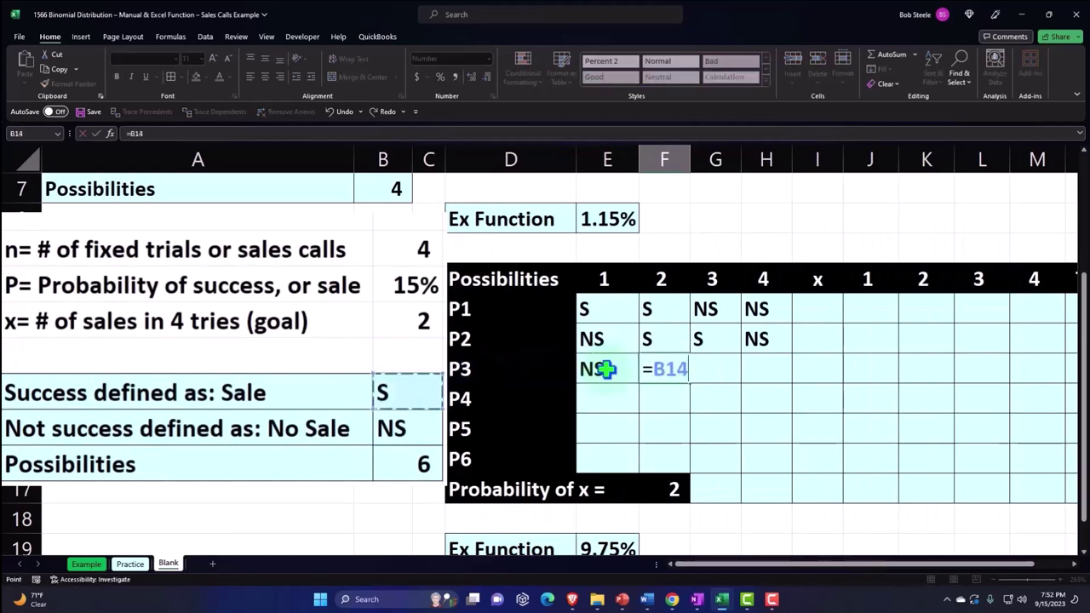
key(Tab)
text(=)
key(Left)
key(Left)
key(Left)
key(Left)
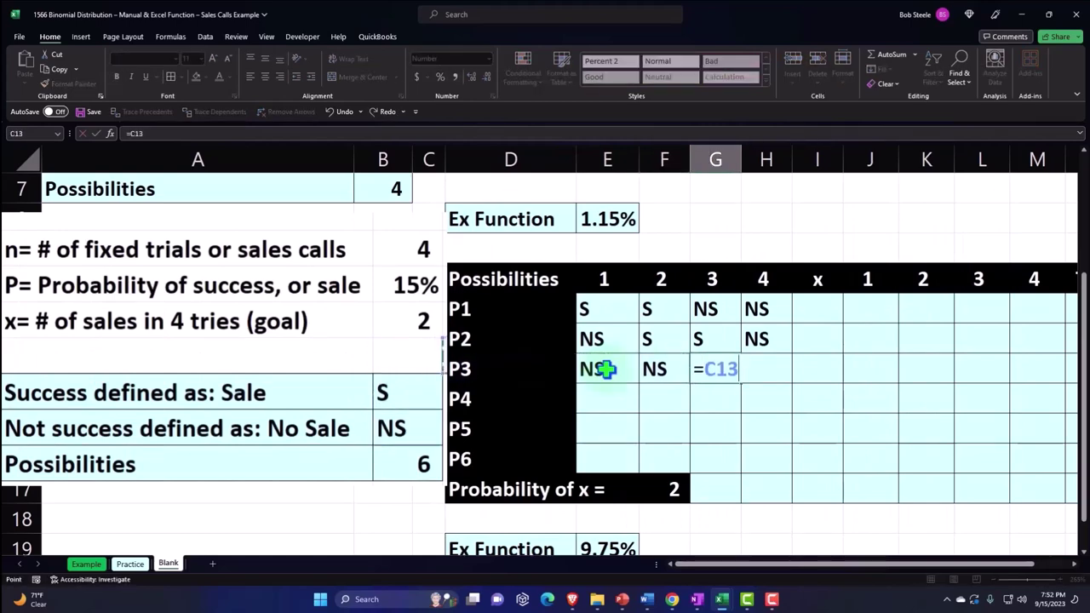
key(Left)
key(Down)
key(Tab)
text(=)
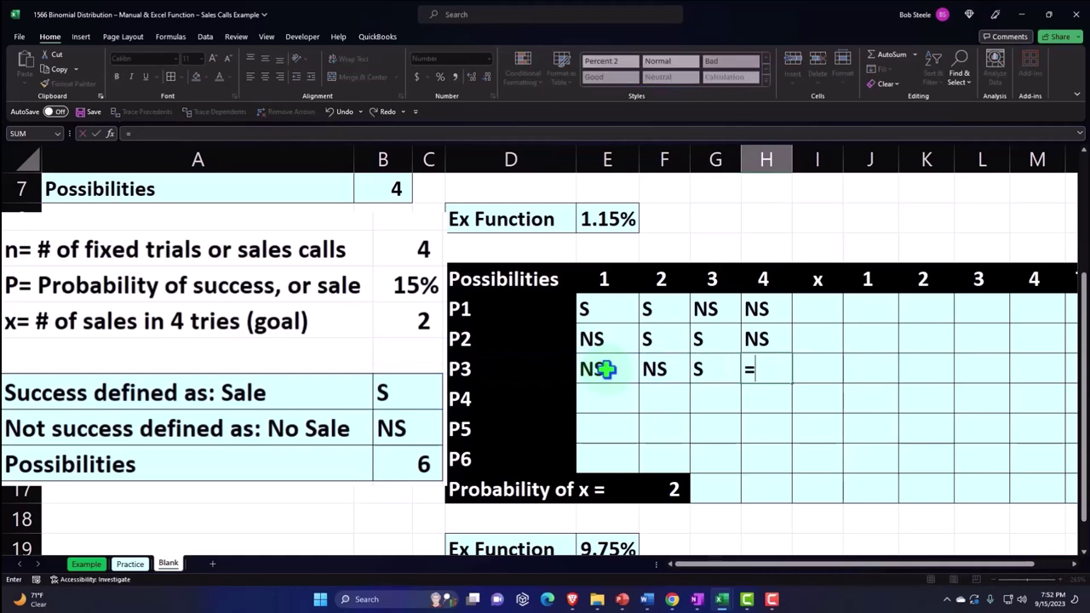
key(Left)
key(Left)
key(Left)
key(Left)
key(Left)
key(Left)
key(Down)
key(Return)
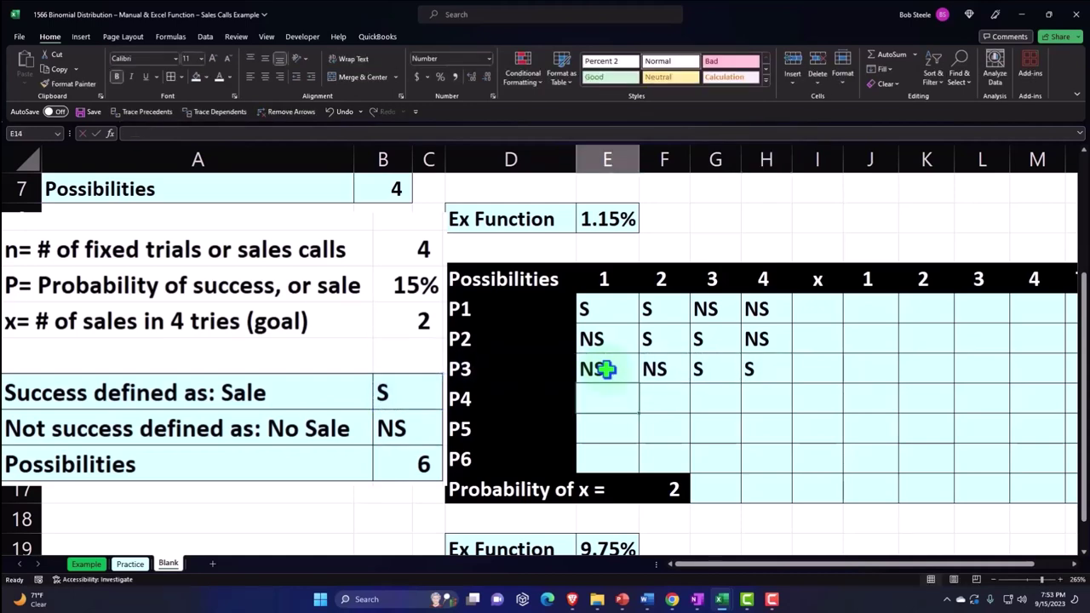
Fill row P4 with linked outcomes S, NS, NS, S
text(=)
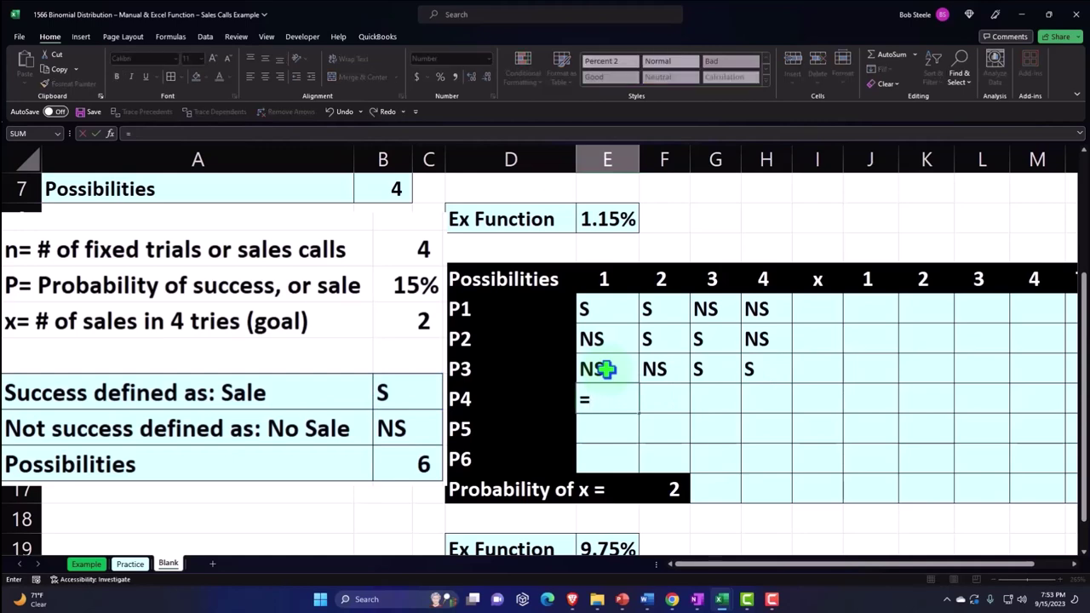
key(Left)
key(Left)
key(Left)
key(Tab)
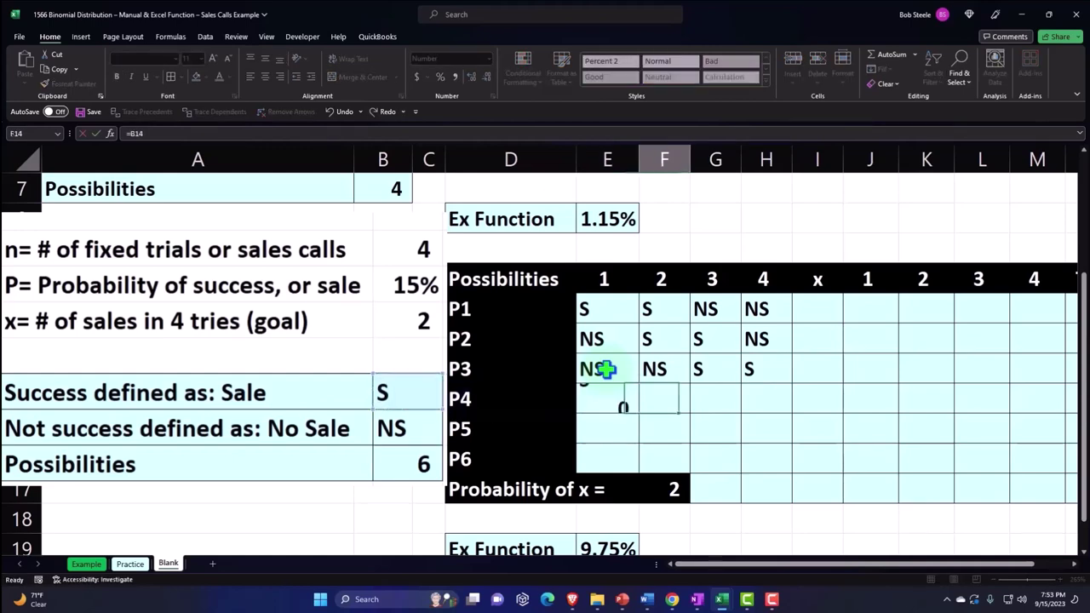
text(=)
key(Left)
key(Left)
key(Left)
key(Left)
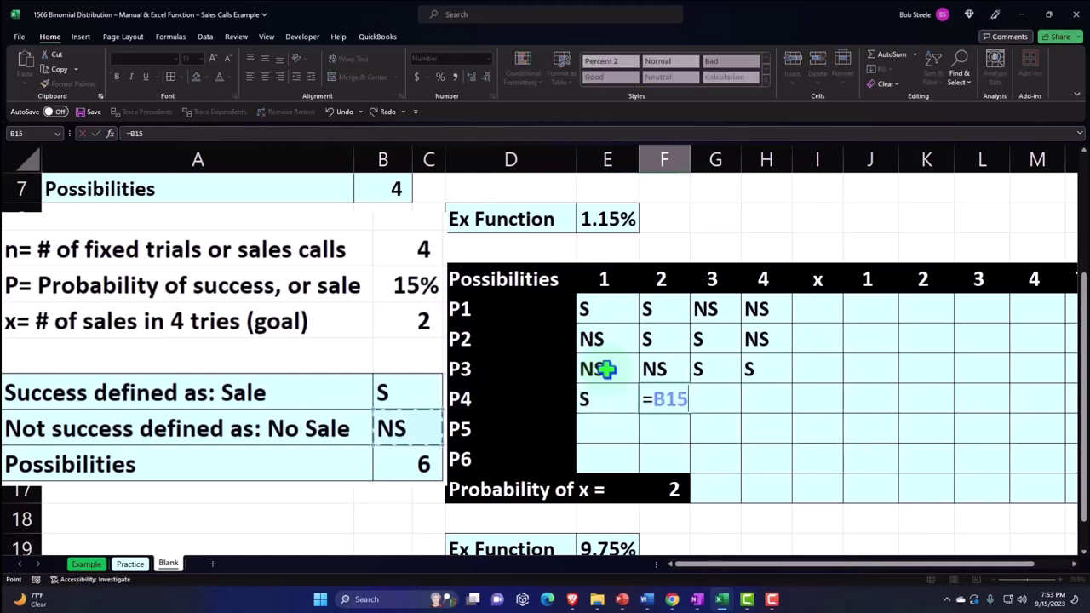
key(Tab)
text(=)
key(Left)
key(Left)
key(Left)
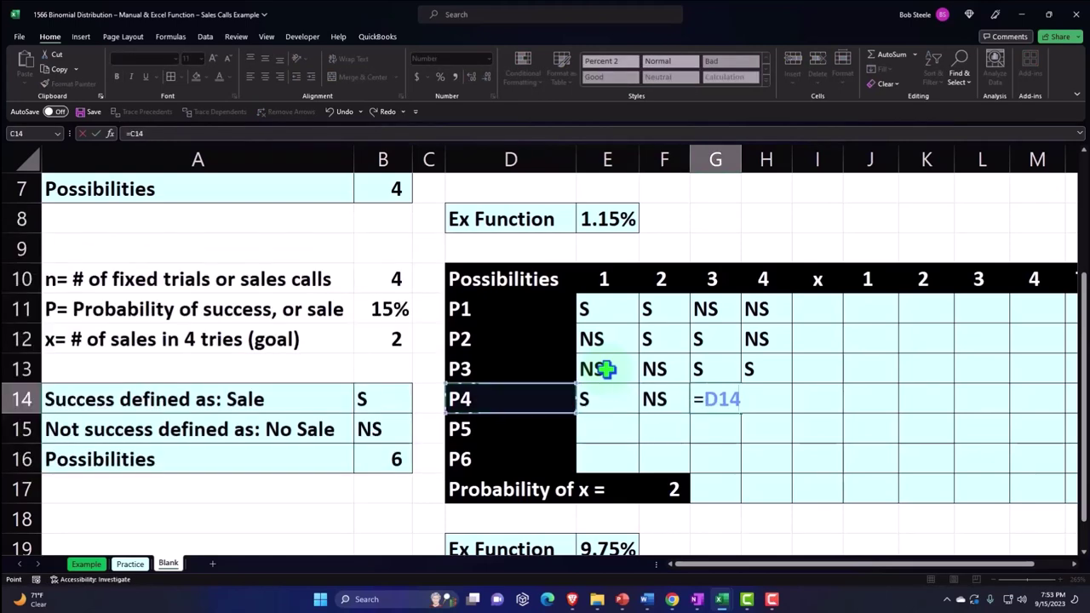
key(Left)
key(Left)
key(Down)
key(Tab)
text(=)
key(Left)
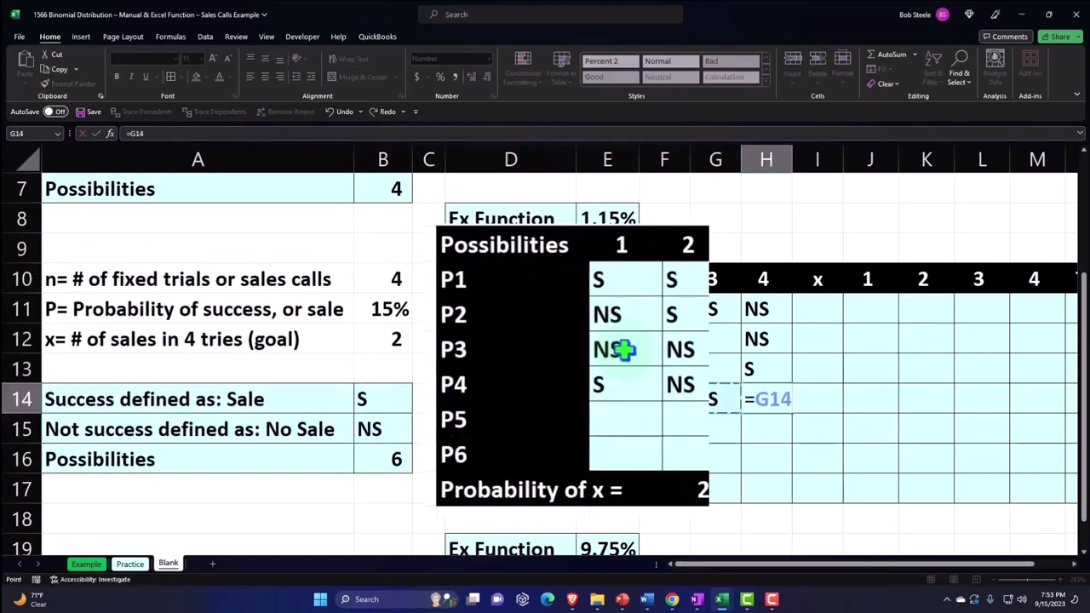
key(Left)
key(Left)
key(Left)
Fill row P5 (E15:H15) with linked outcomes S, NS, S, NS
key(Left)
key(Left)
key(Tab)
key(Return)
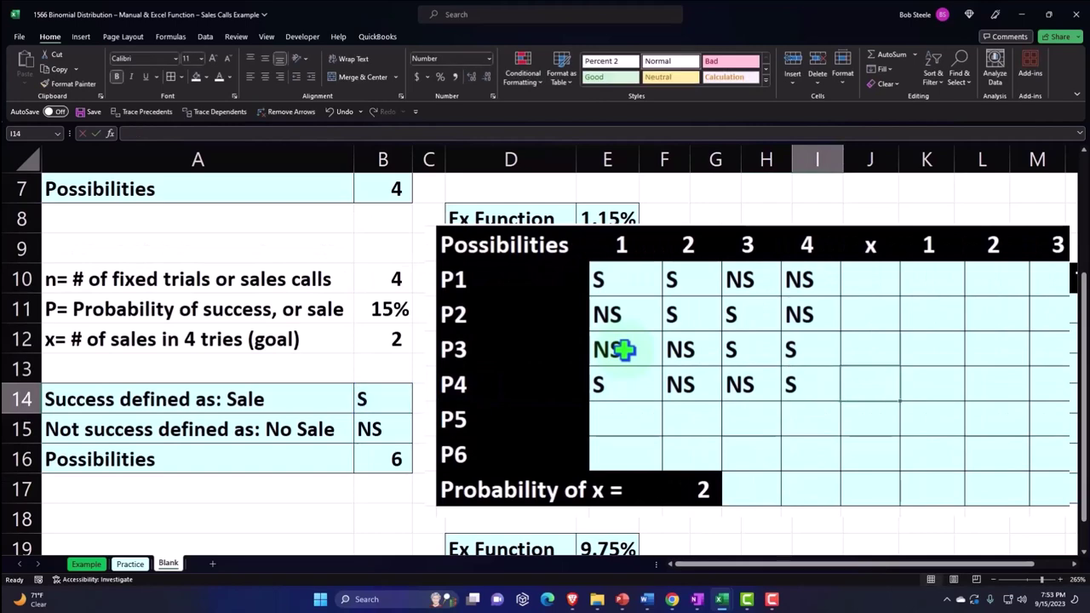
key(Left)
key(Left)
key(Left)
key(Left)
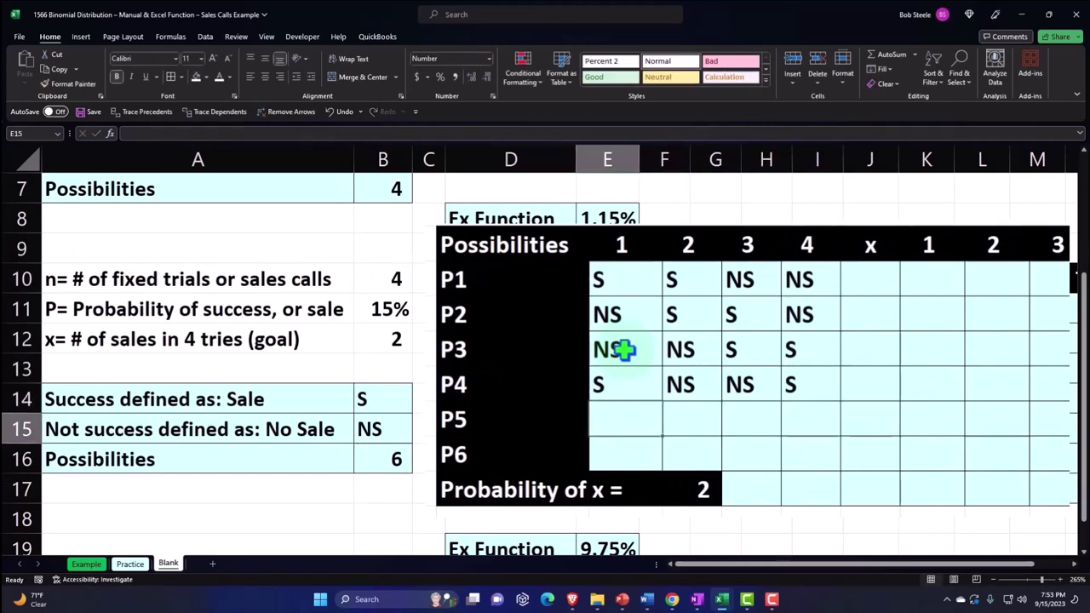
text(=)
key(Left)
key(Left)
key(Left)
key(Up)
key(Tab)
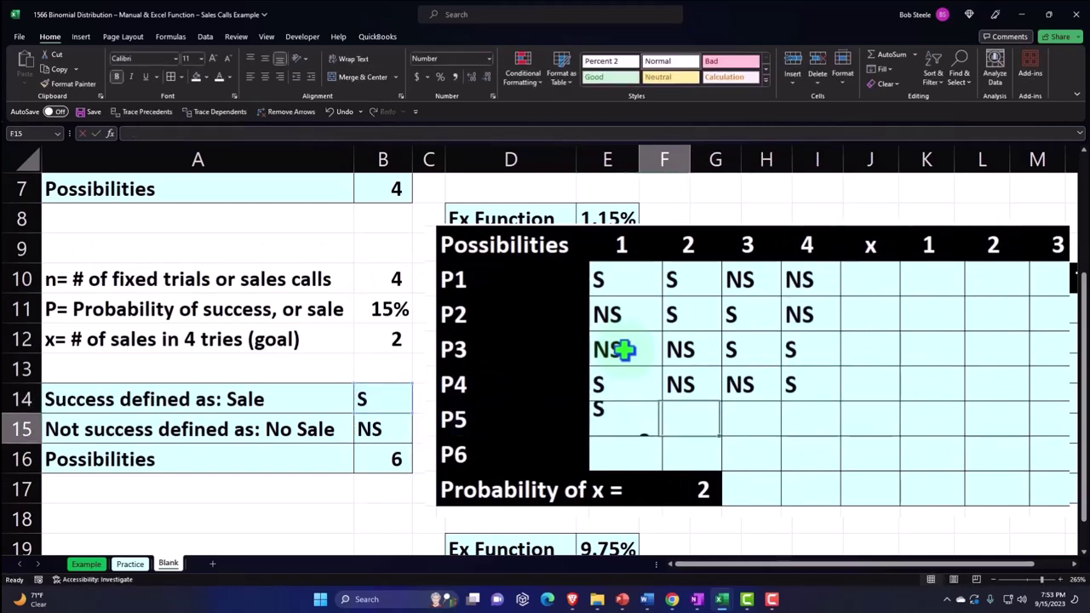
text(=)
key(Left)
key(Left)
key(Left)
key(Left)
key(Tab)
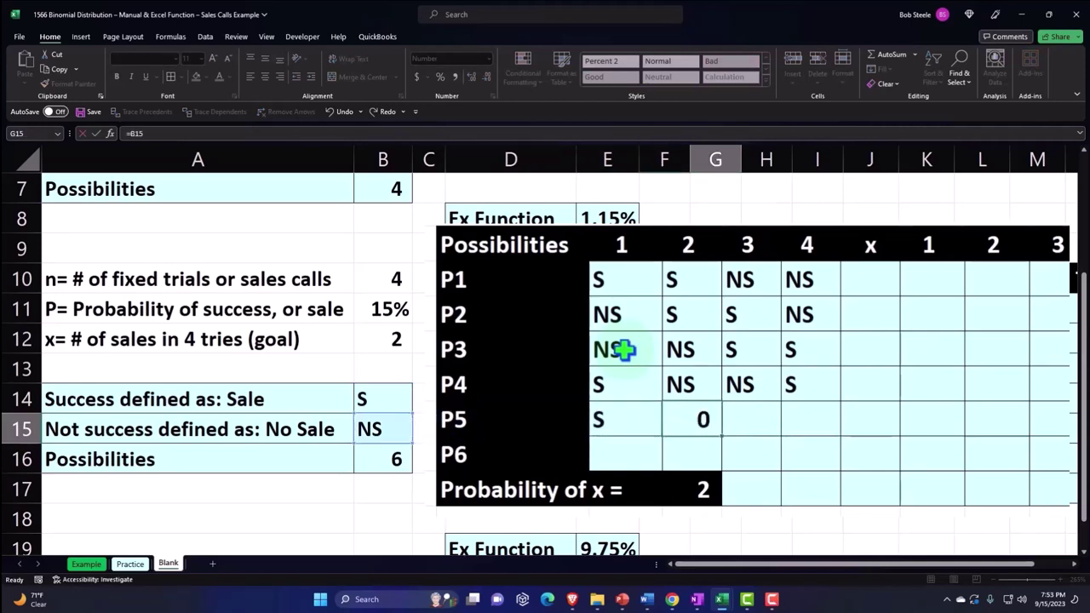
text(=)
key(Left)
key(Left)
key(Left)
key(Left)
key(Left)
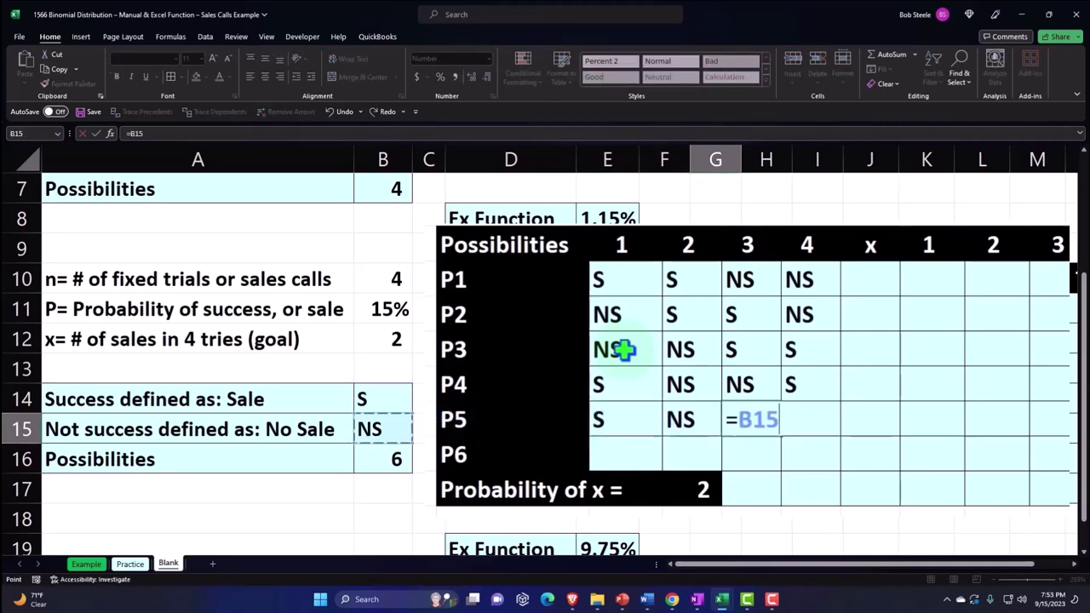
key(Tab)
text(=)
key(Left)
key(Left)
key(Left)
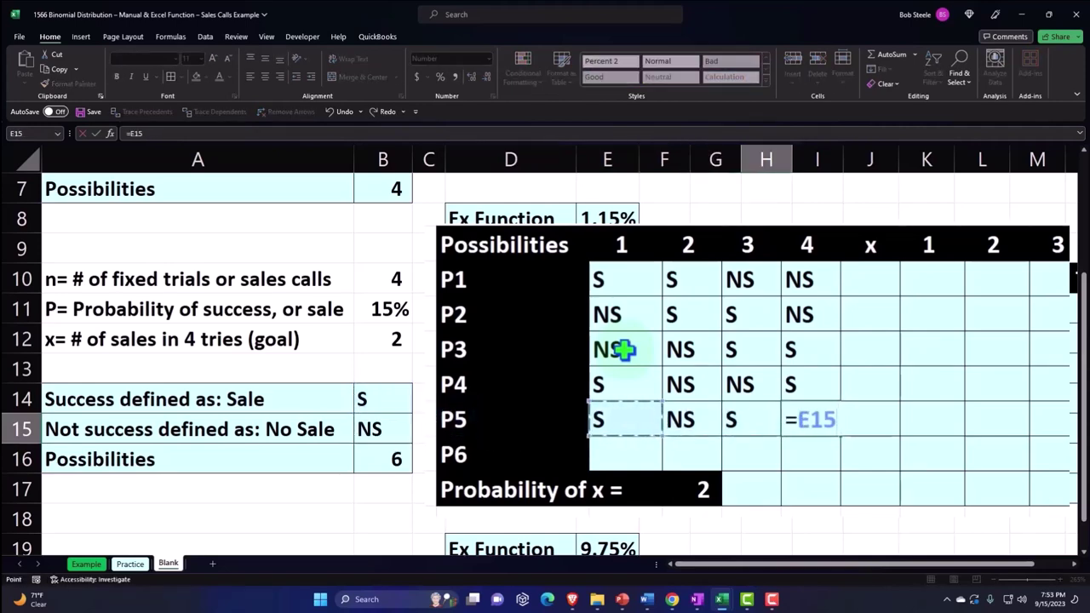
key(Left)
key(Left)
key(Left)
key(Return)
Fill row P6 (E16:H16) with linked outcomes NS, S, NS, S
text(=)
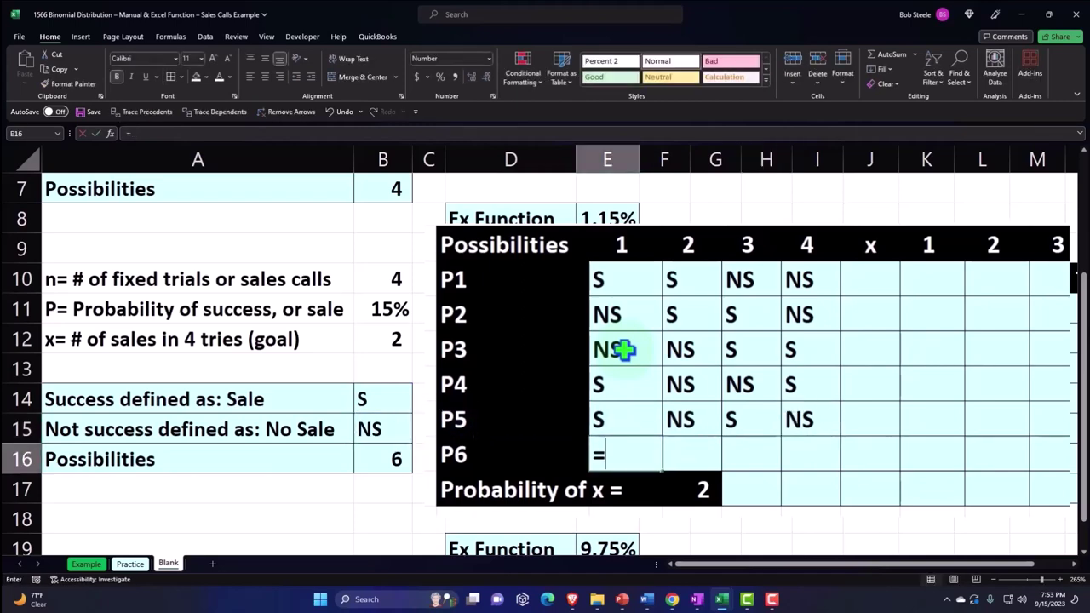
key(Left)
key(Left)
key(Left)
key(Up)
key(Tab)
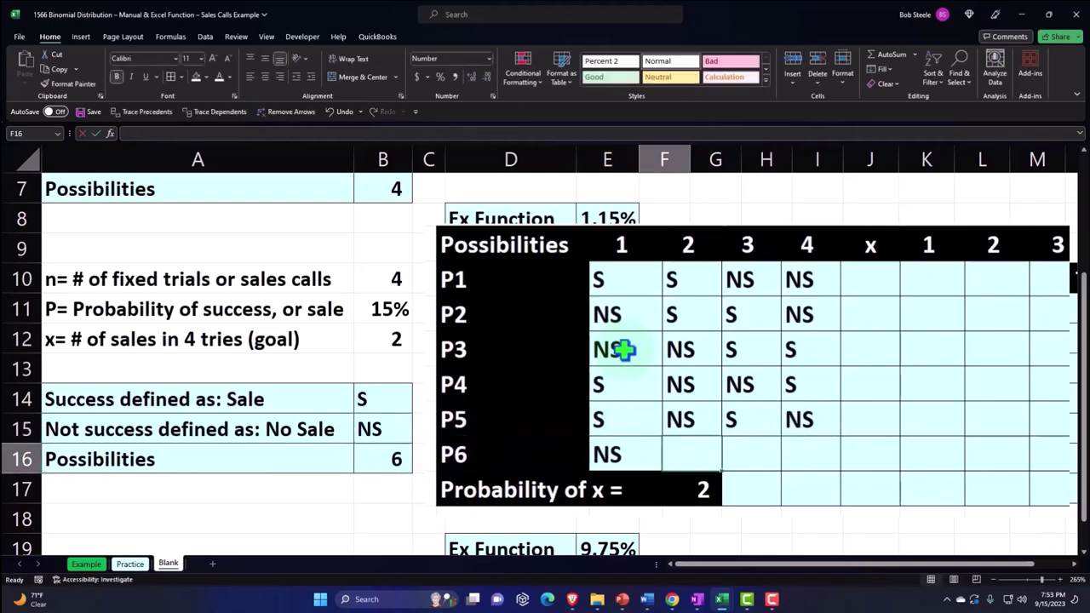
text(=)
key(Left)
key(Left)
key(Left)
key(Left)
key(Up)
key(Up)
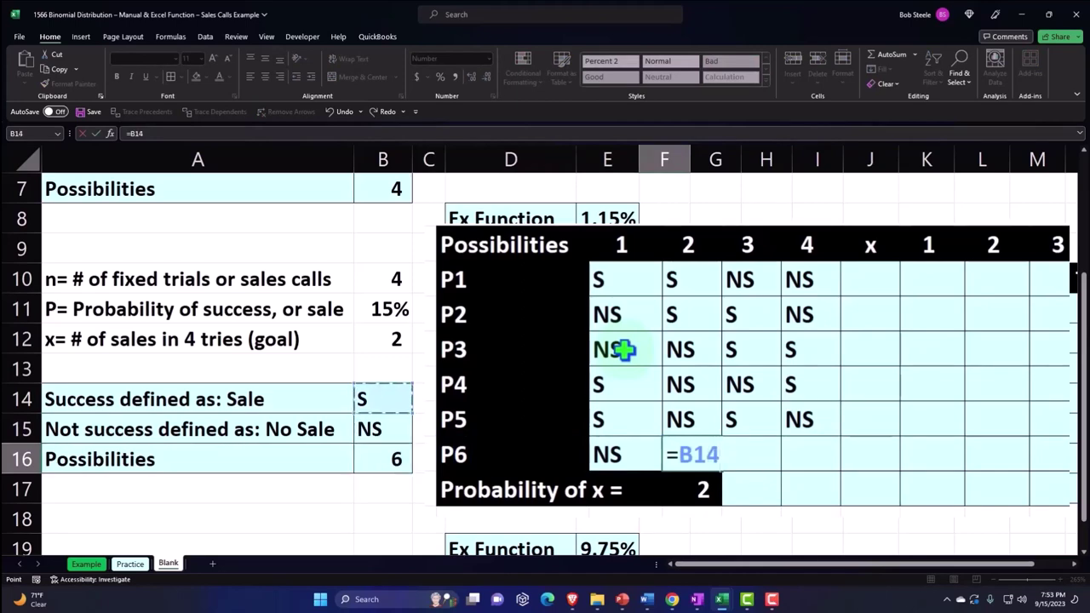
key(Tab)
text(=)
key(Left)
key(Left)
key(Left)
key(Left)
key(Left)
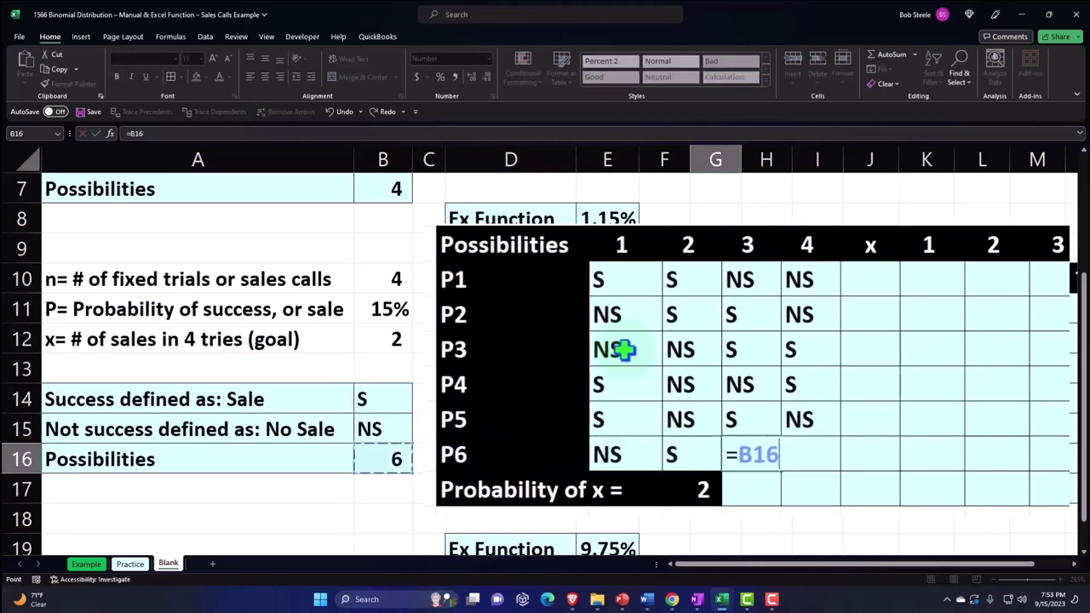
key(Up)
key(Tab)
text(=)
key(Left)
key(Left)
key(Left)
key(Left)
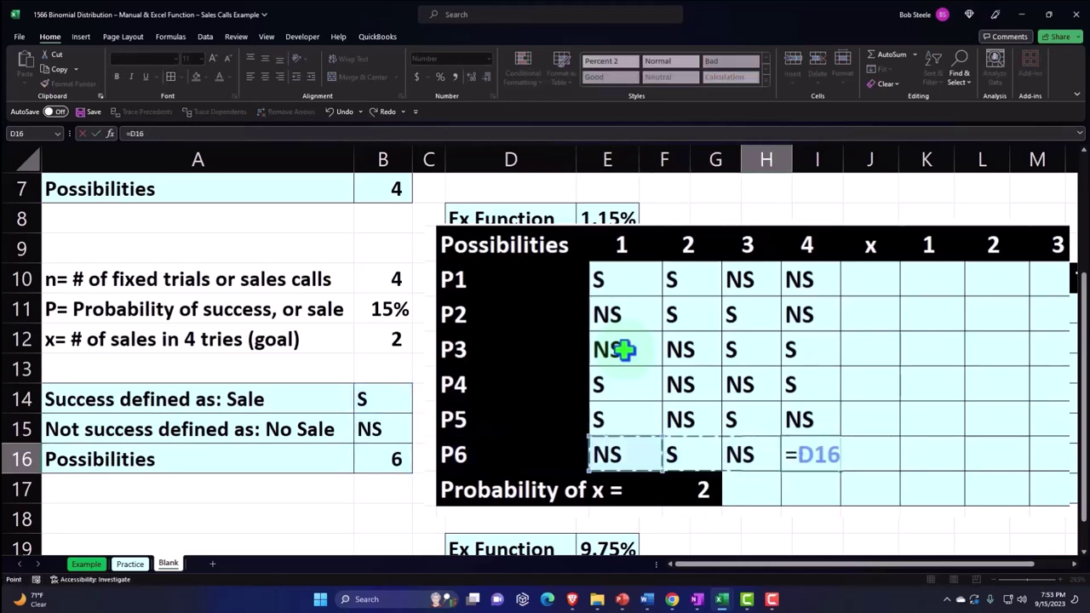
key(Left)
key(Left)
key(Up)
key(Up)
key(Return)
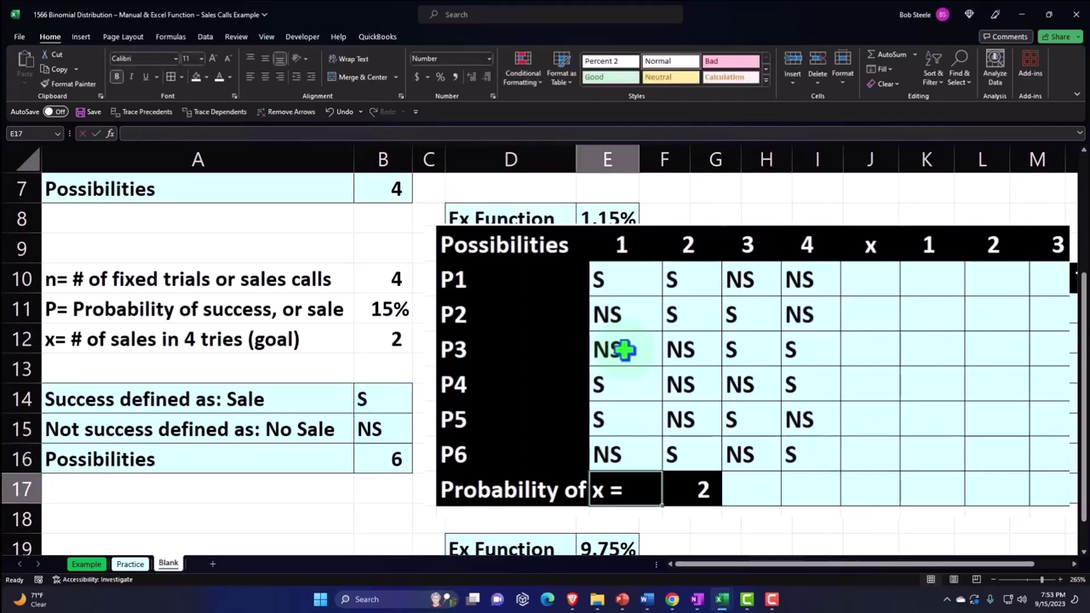
key(Tab)
key(Tab)
key(Tab)
key(Tab)
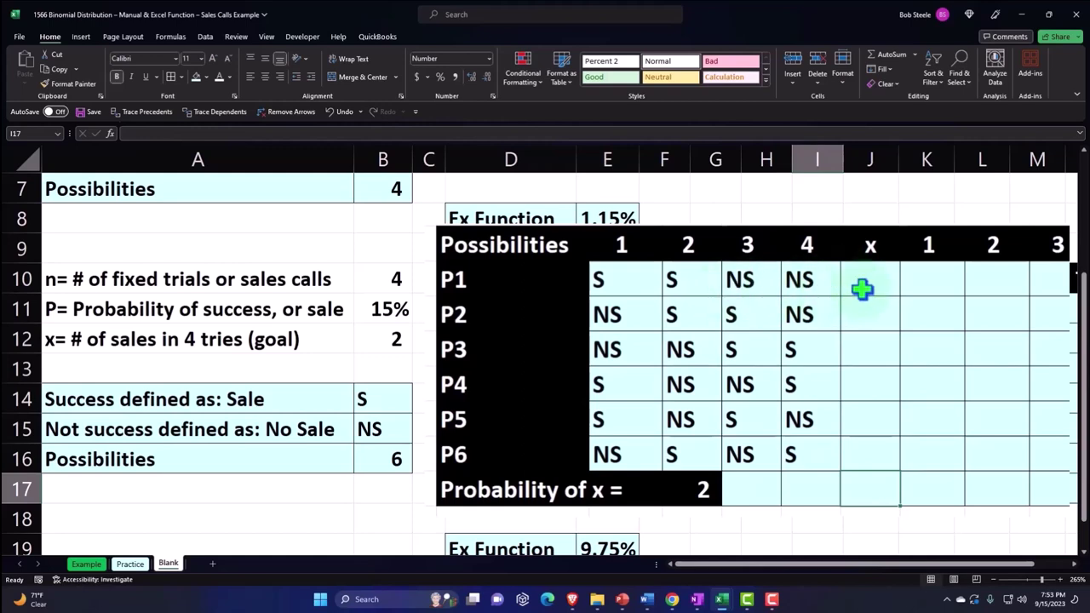
Enter =COUNTIF(E11:H11,$B$14) in I11 and fill it down to I16, each giving 2
key(Up)
key(Up)
key(Up)
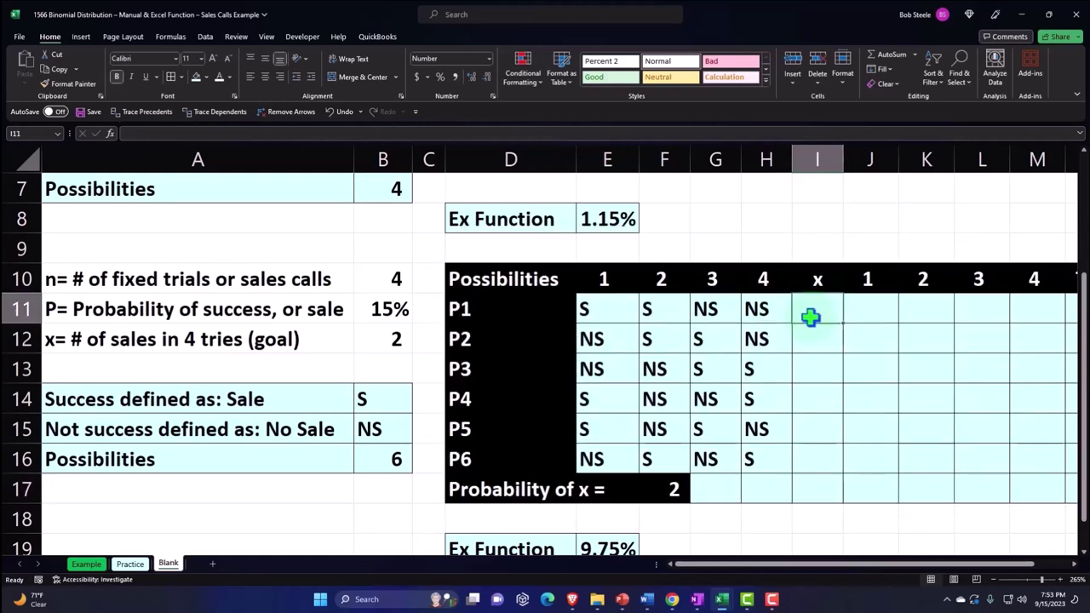
text(=countif)
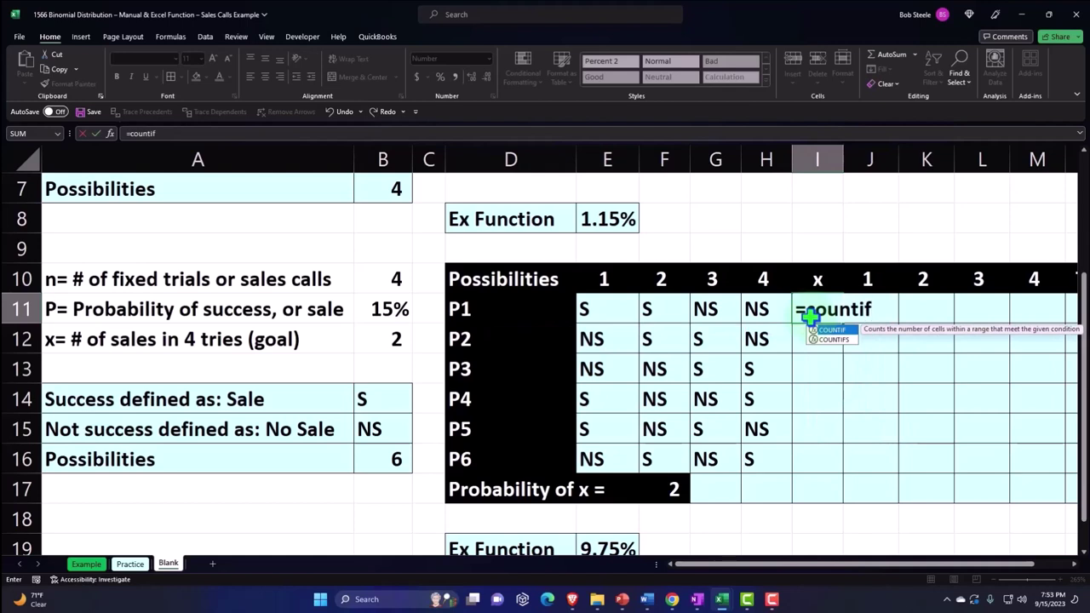
text(()
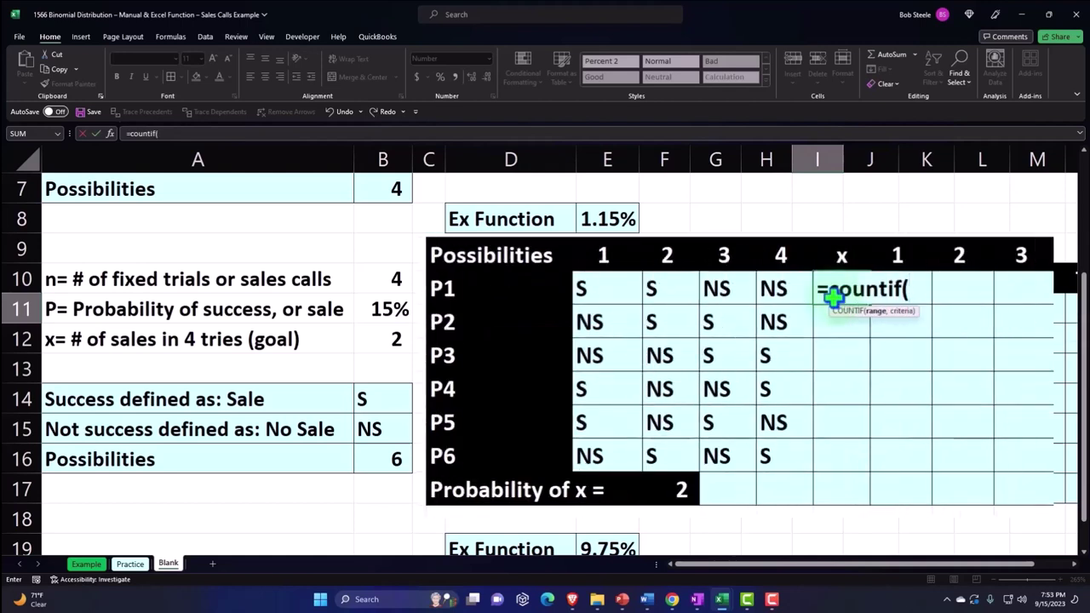
key(Left)
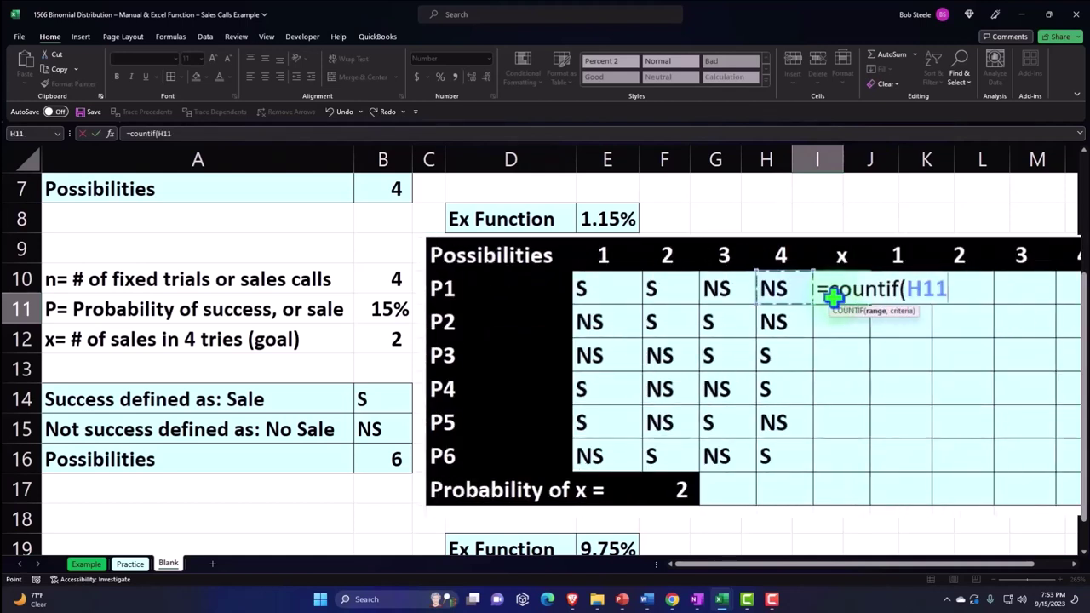
key(shift+Left)
key(shift+Left)
key(shift+Left)
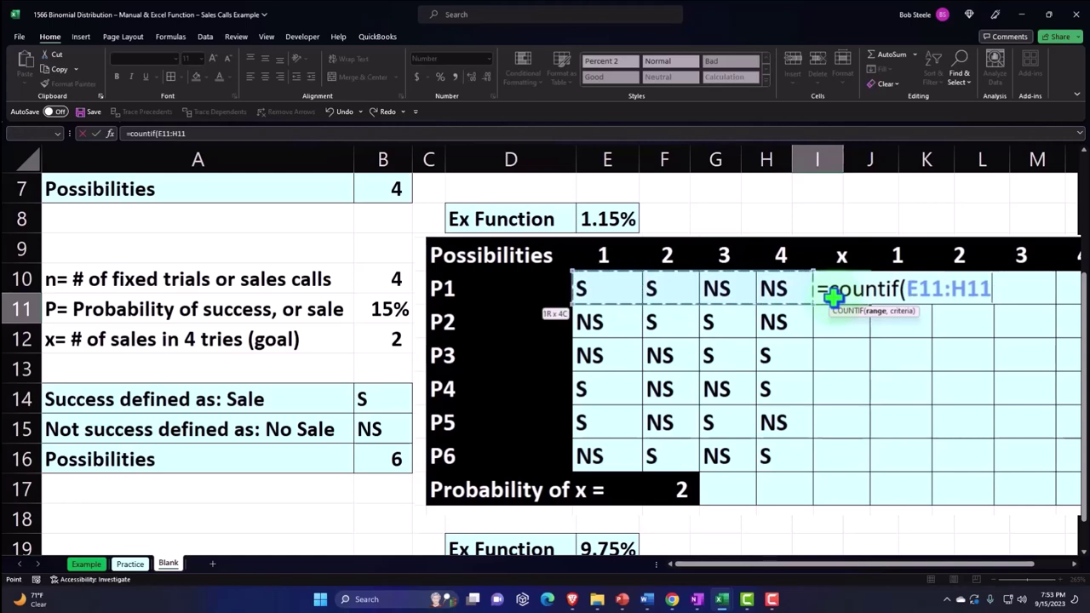
text(,)
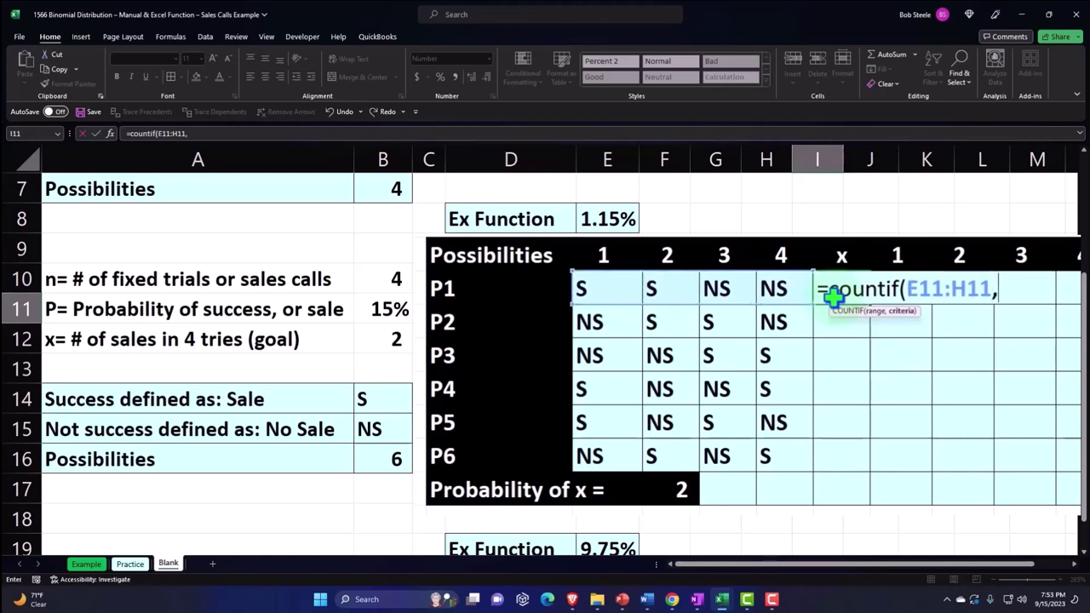
key(Left)
key(Left)
key(Left)
key(Left)
key(Left)
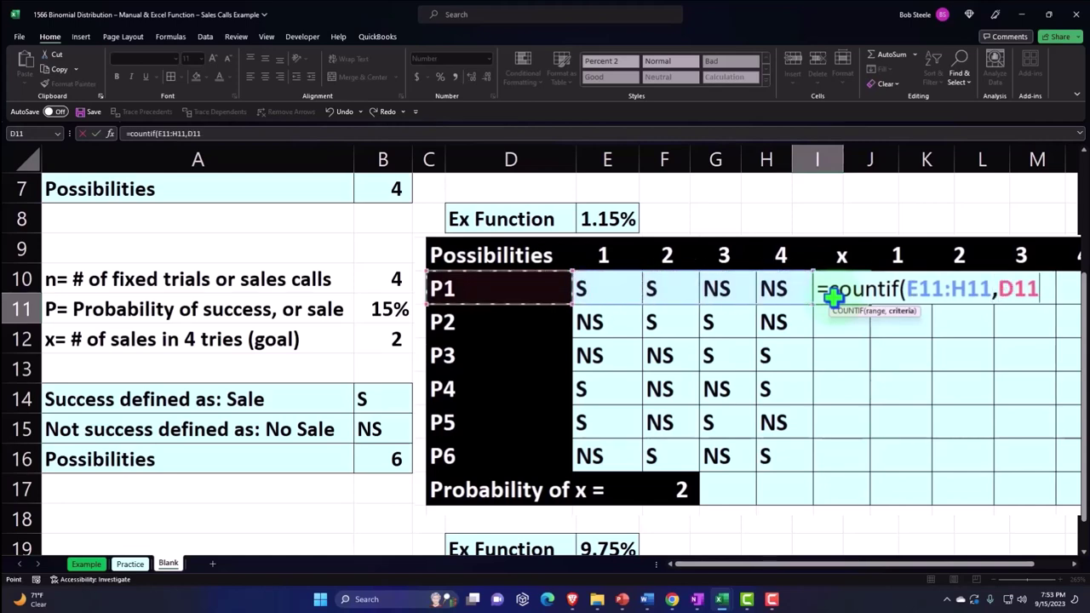
key(Left)
key(Left)
key(Down)
key(Down)
key(Down)
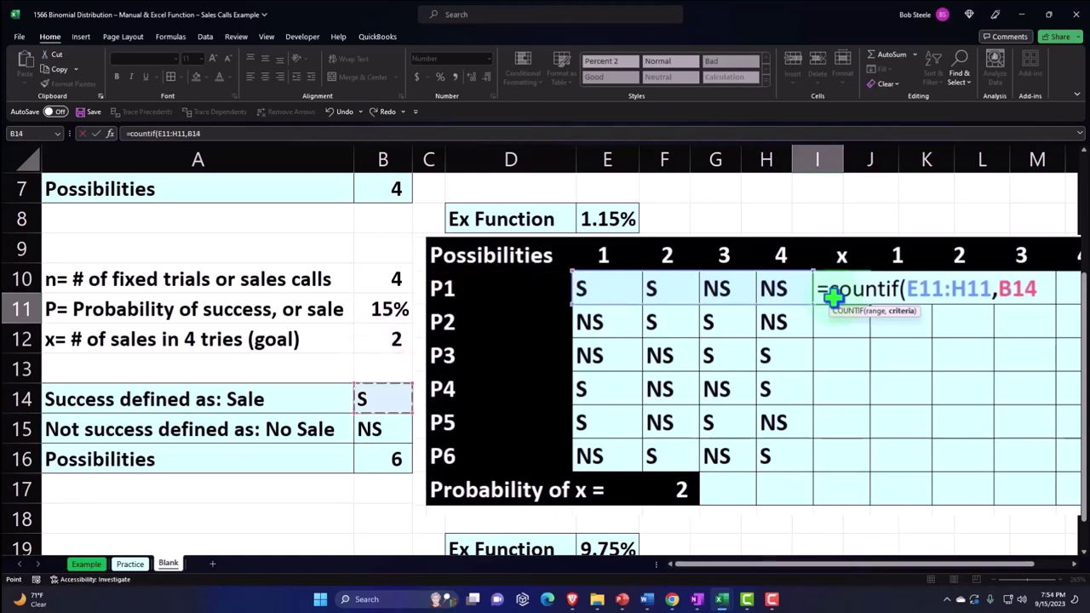
key(F4)
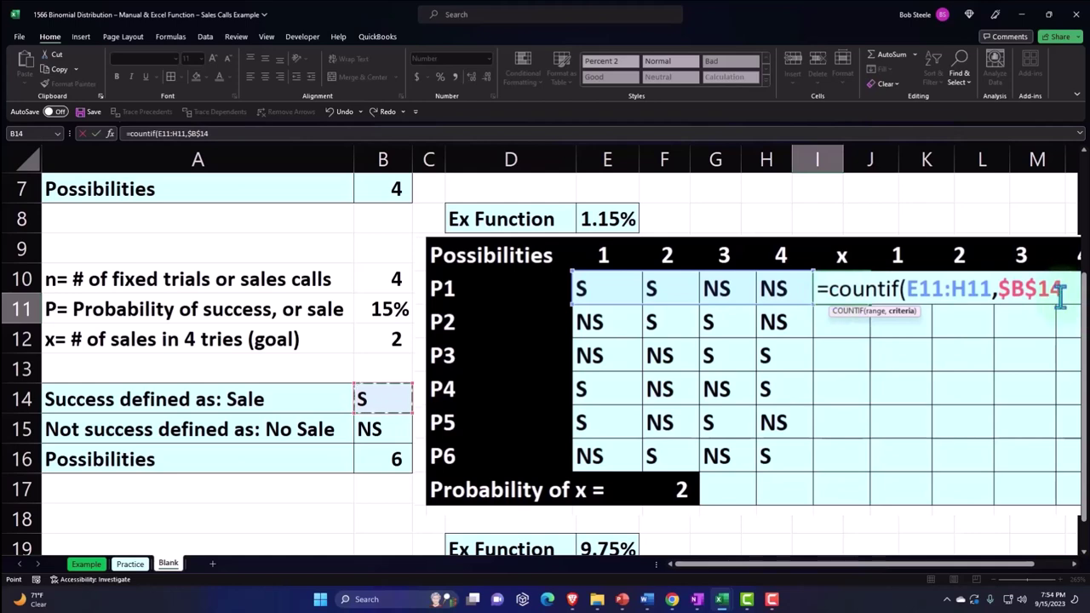
key(Return)
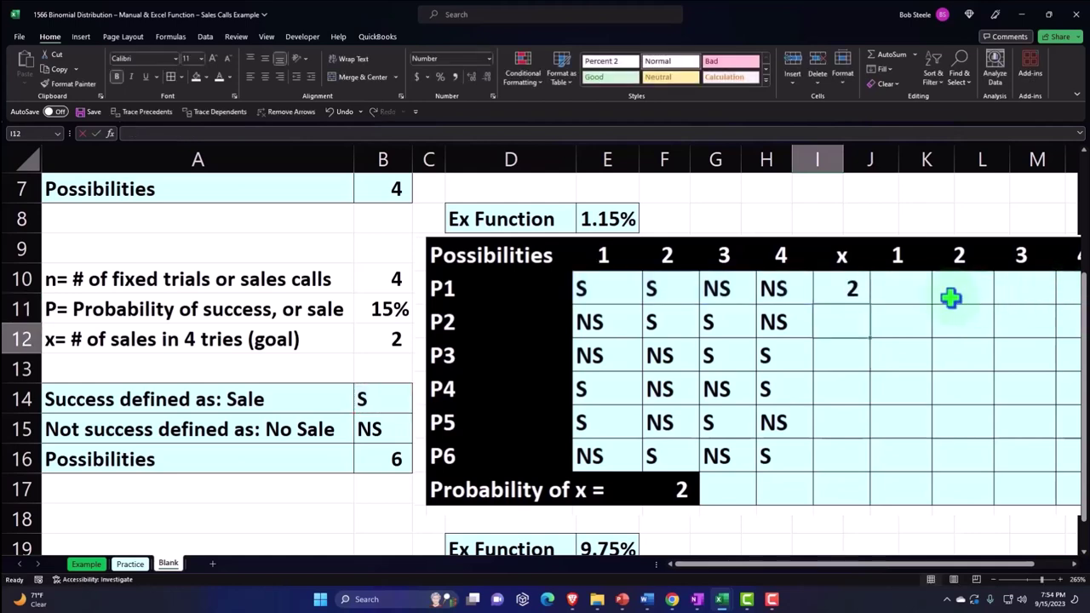
click(856, 292)
drag(870, 305, 864, 461)
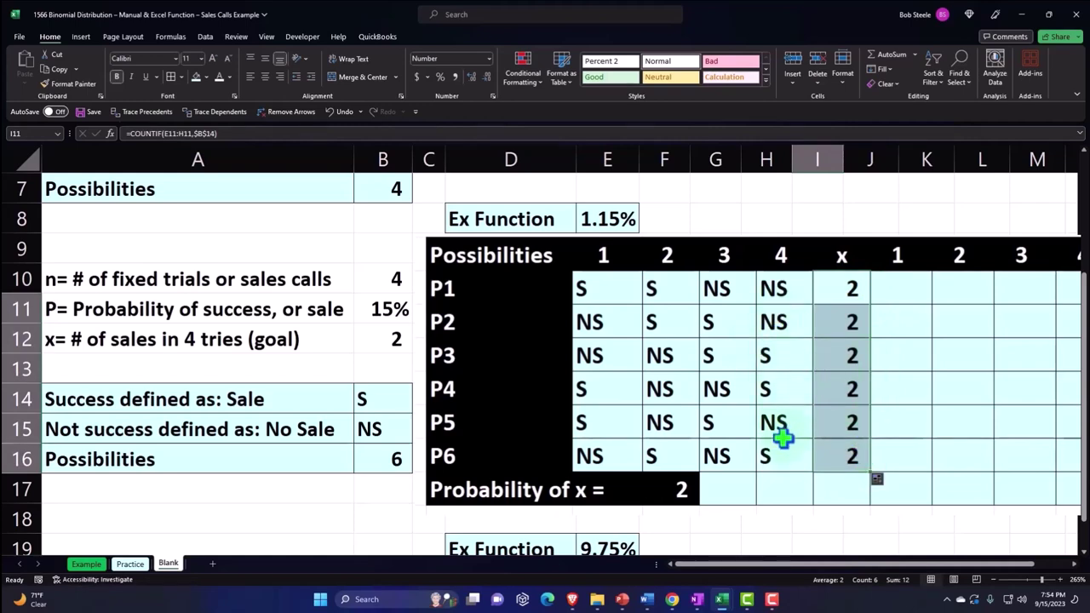
Inspect the Possibilities count formula without changing it, then review row P1
click(458, 456)
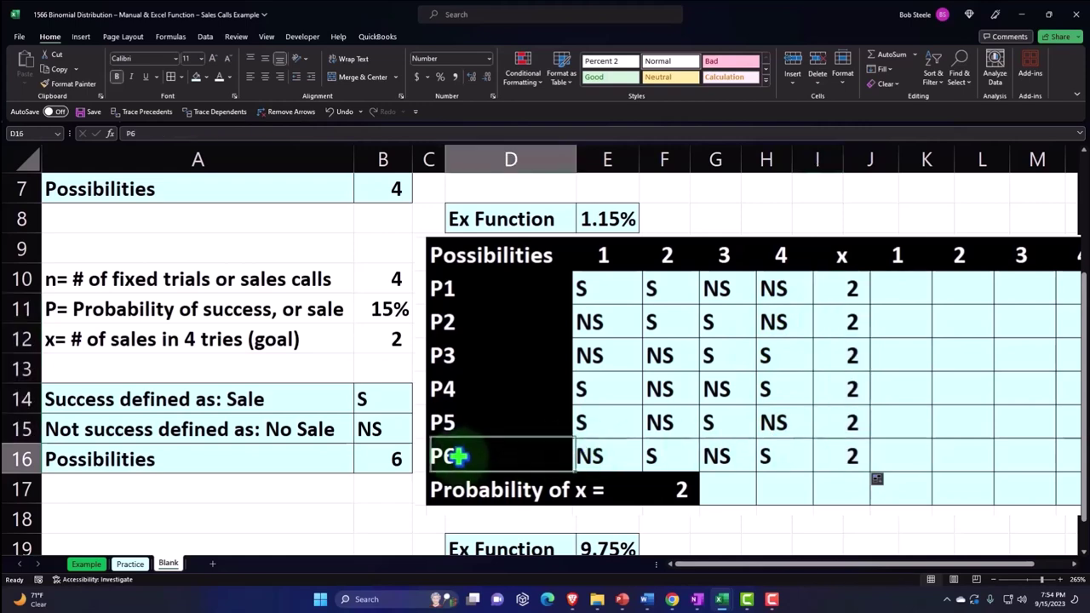
click(390, 456)
double_click(390, 457)
key(Return)
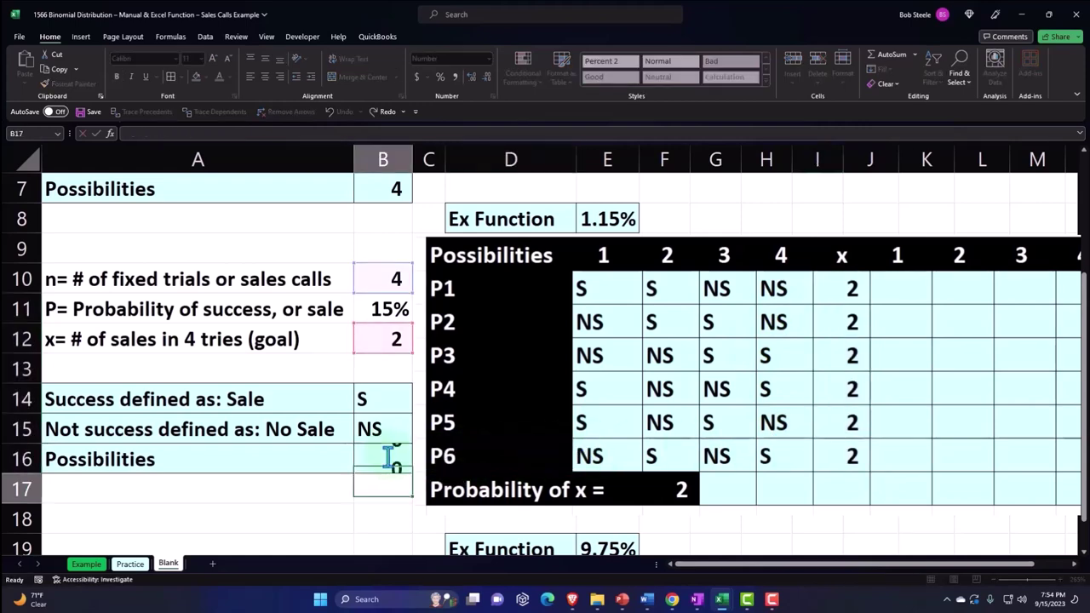
click(602, 288)
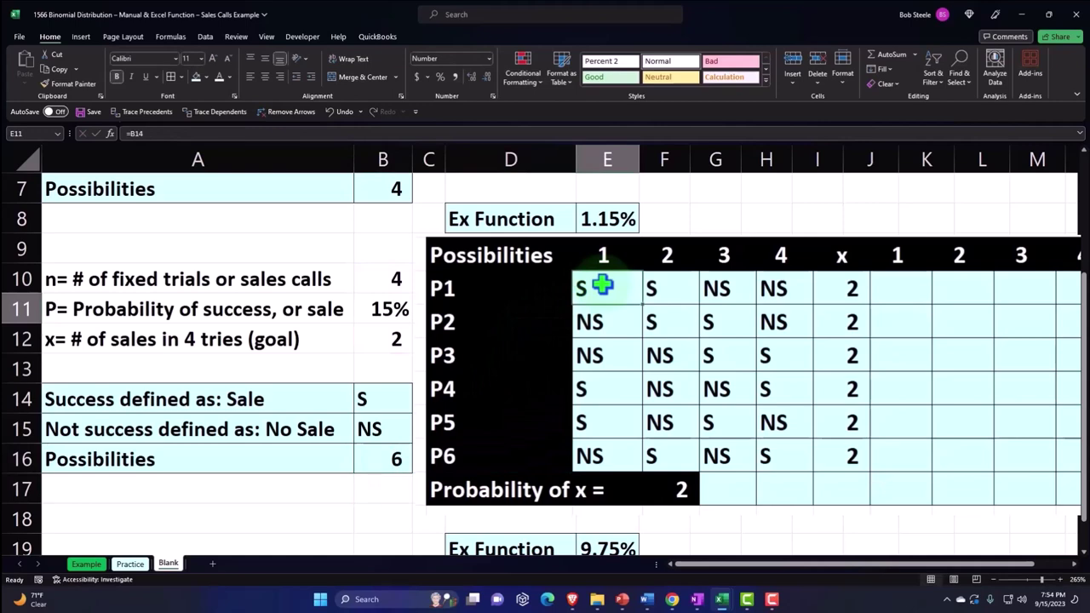
key(Right)
key(Right)
key(Right)
key(Right)
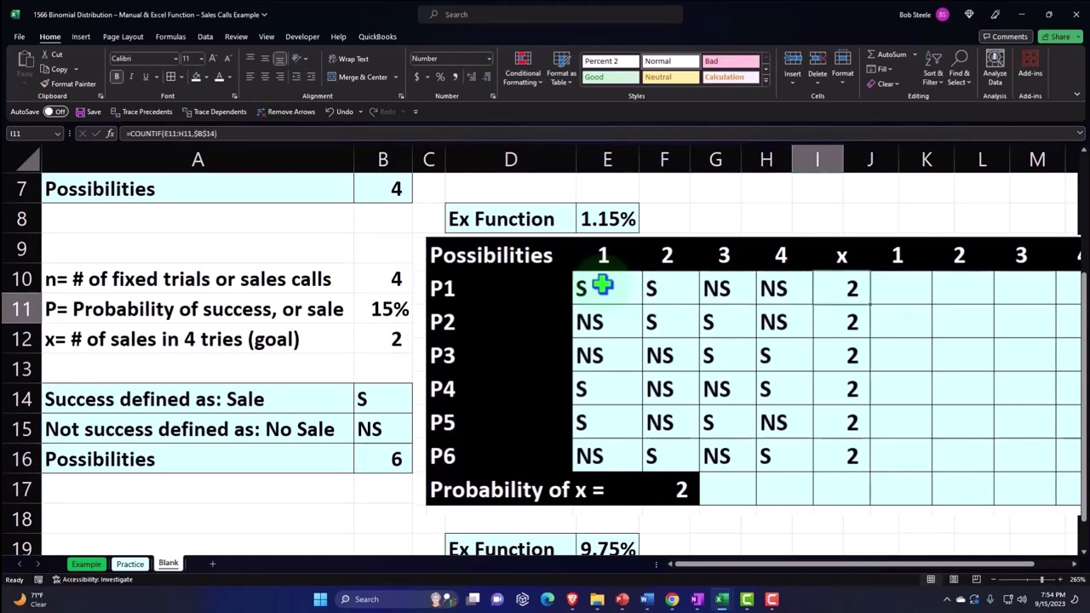
key(Right)
key(Right)
key(Right)
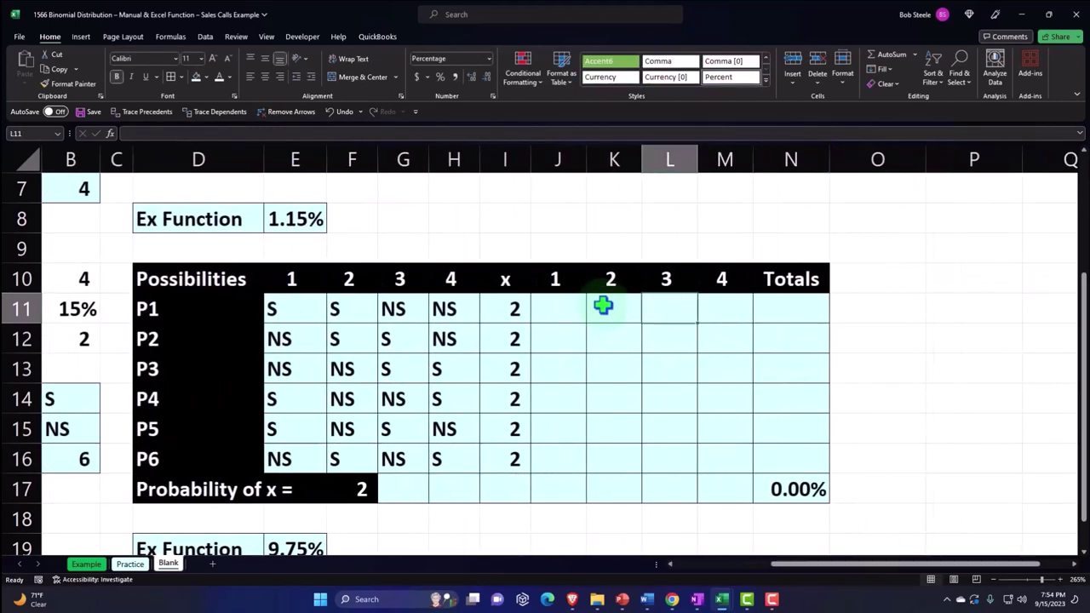
key(Home)
key(Right)
key(Right)
key(Right)
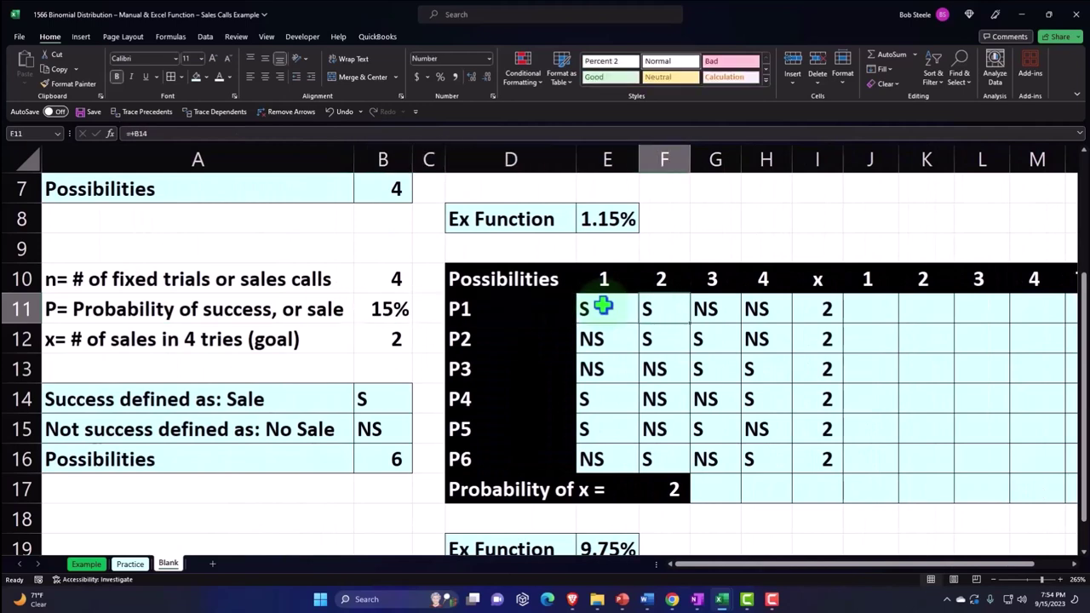
key(Right)
key(Right)
key(Right)
key(Right)
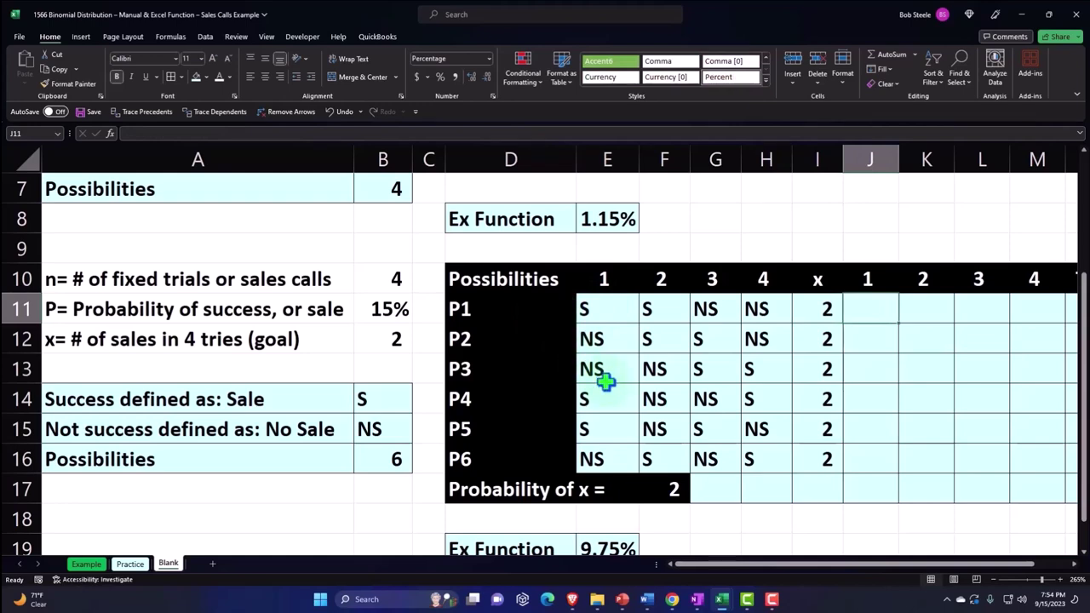
Enter =IF(E11=$B$14,$B$11,1-$B$11) in J11 to return 15% for a sale, else 85%
text(=)
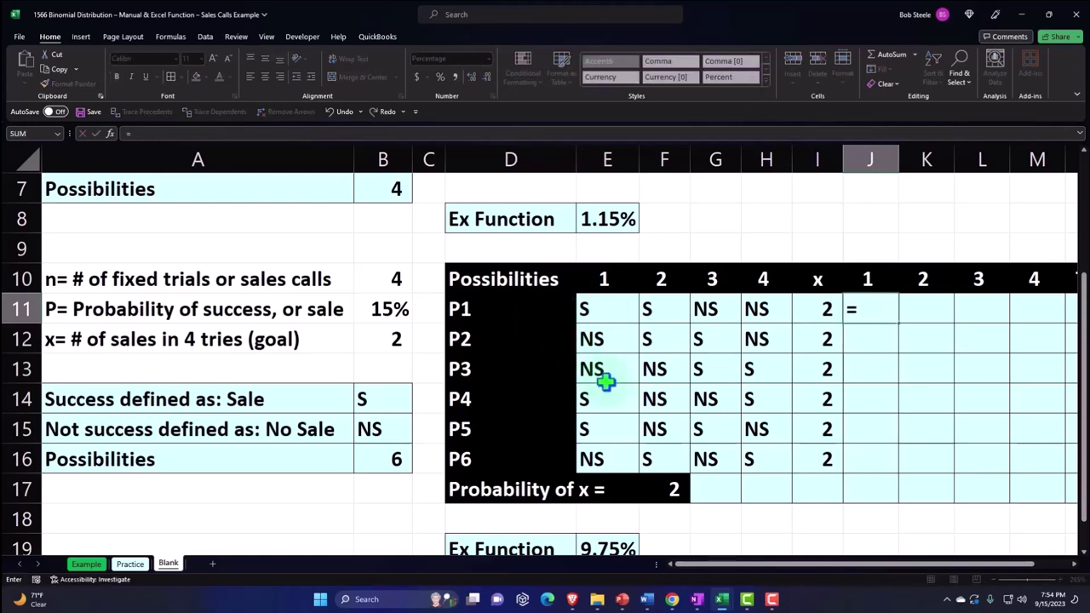
text(if()
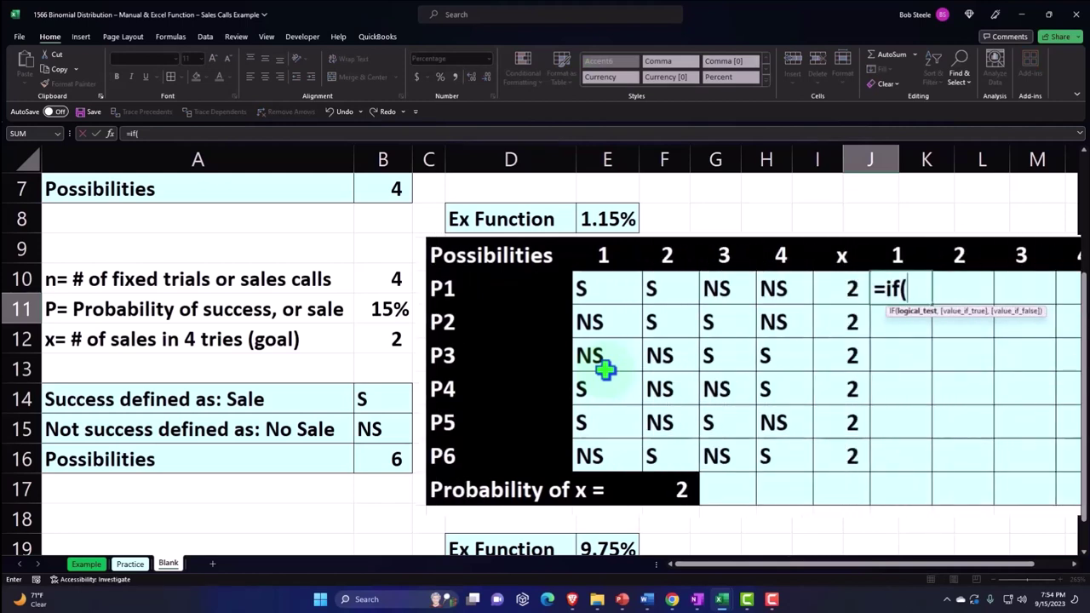
key(Left)
key(Left)
key(Left)
key(Left)
key(Left)
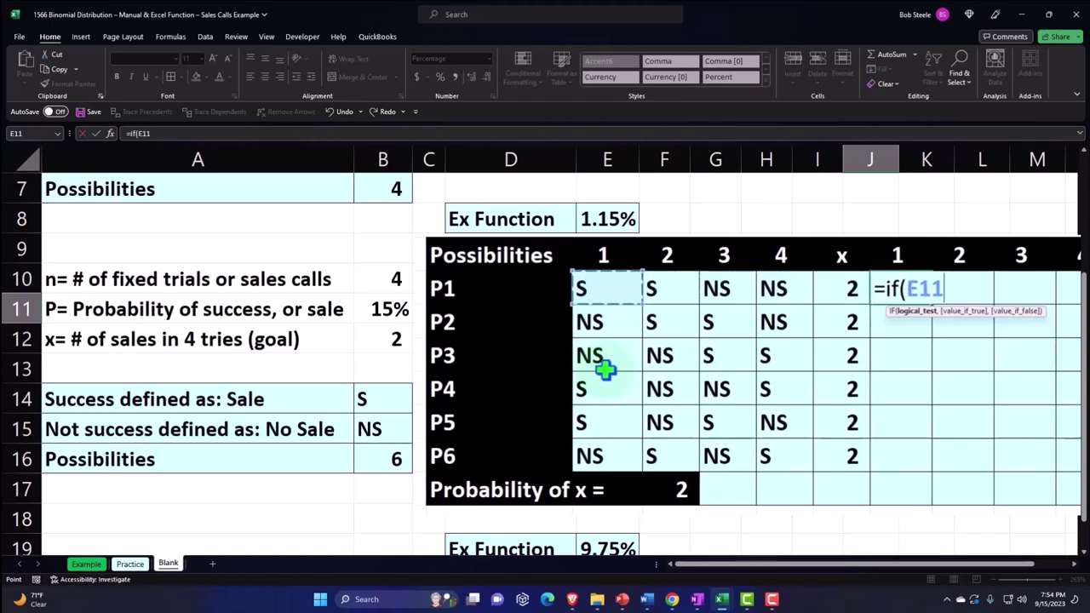
key(Left)
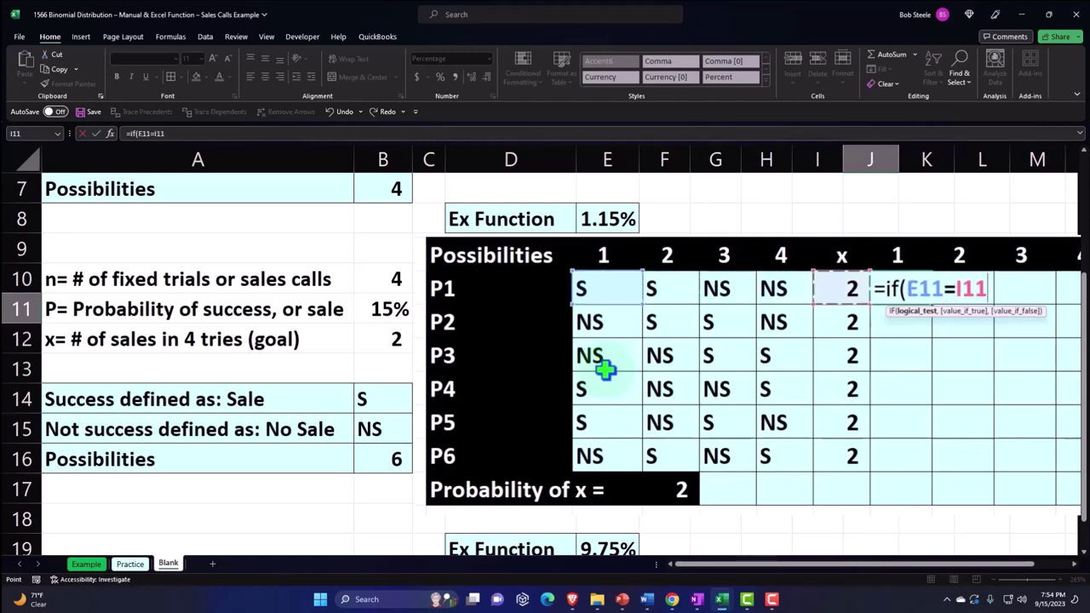
key(Left)
key(Left)
key(Left)
key(Left)
key(Left)
key(Left)
key(Left)
key(Down)
key(Down)
key(Down)
key(Down)
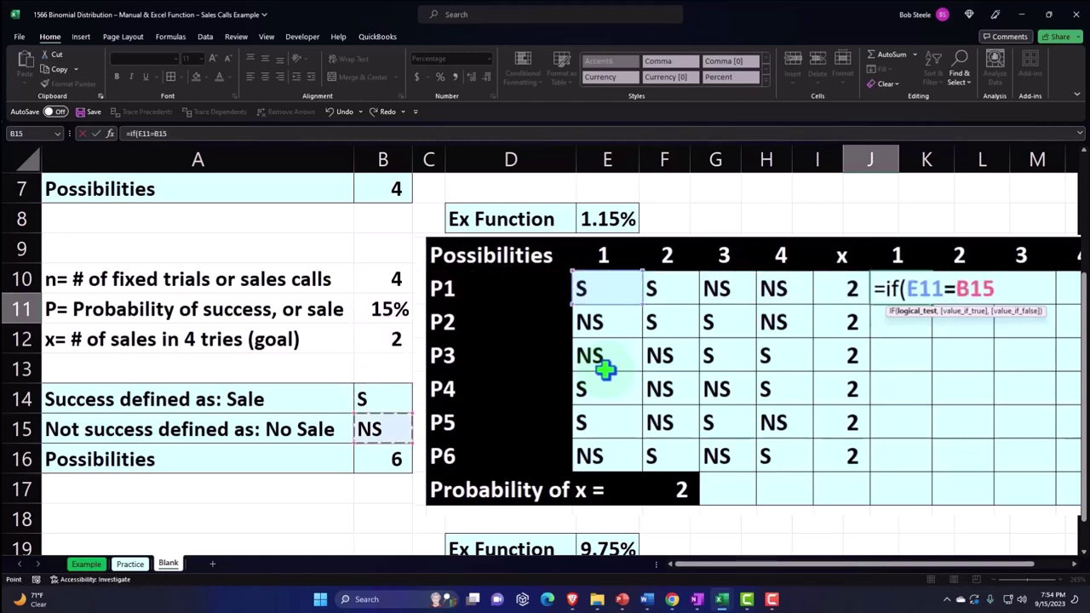
key(Up)
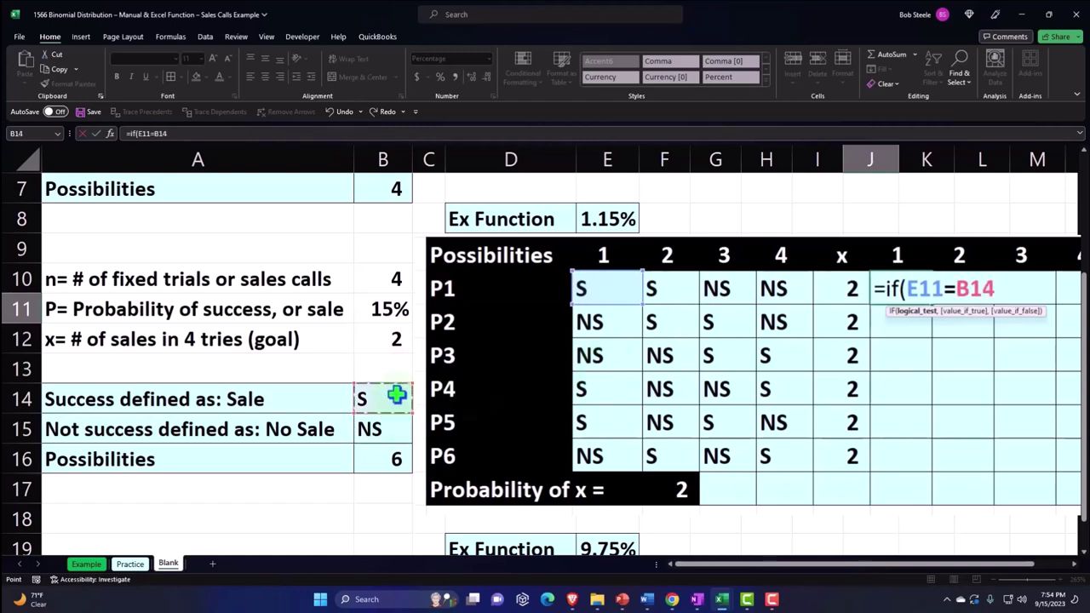
key(F4)
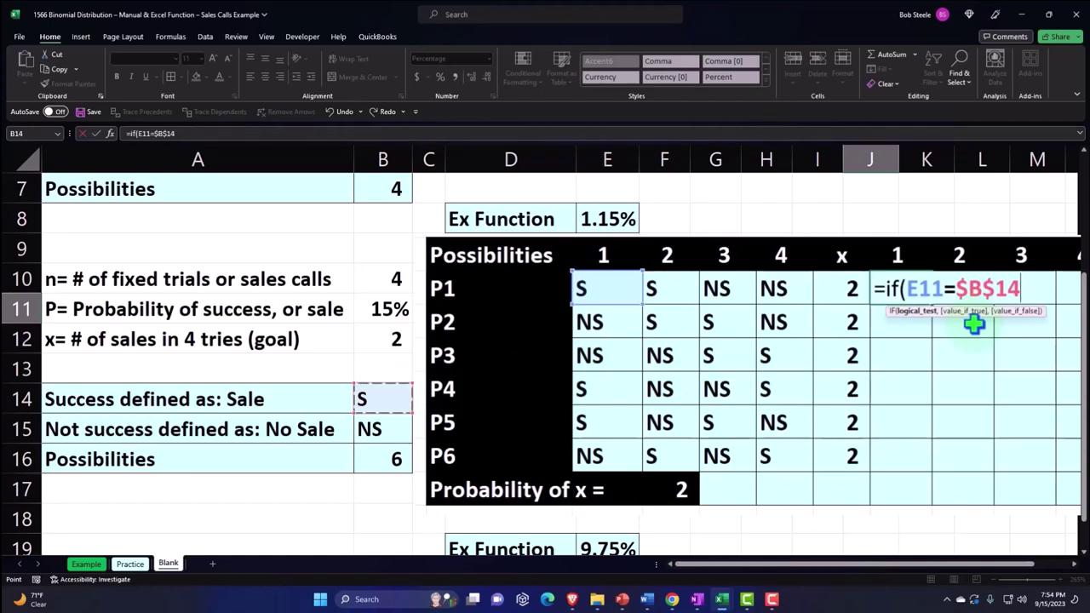
text(,)
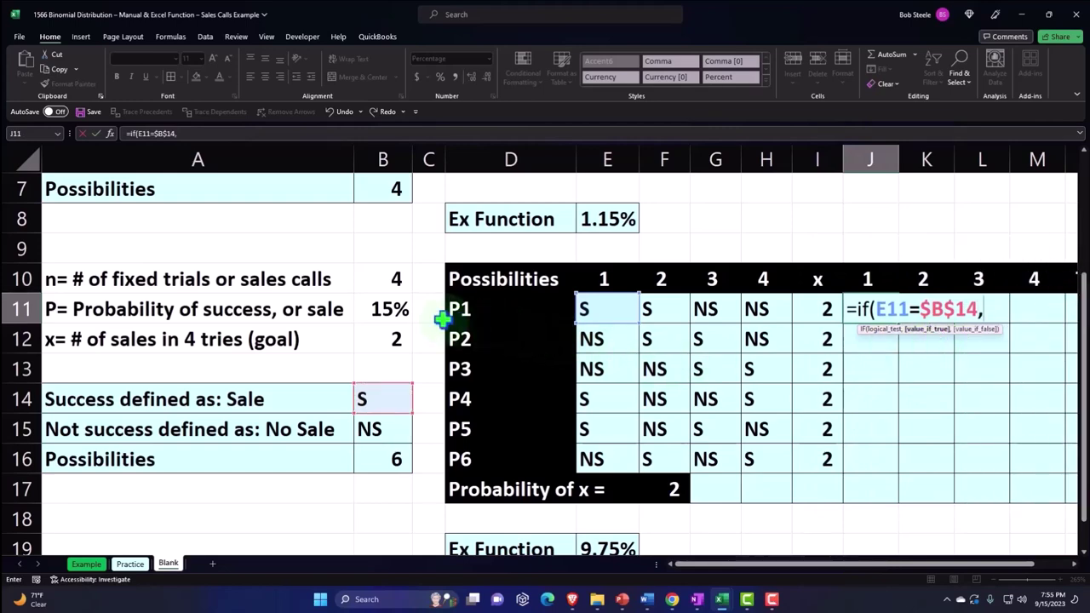
click(385, 313)
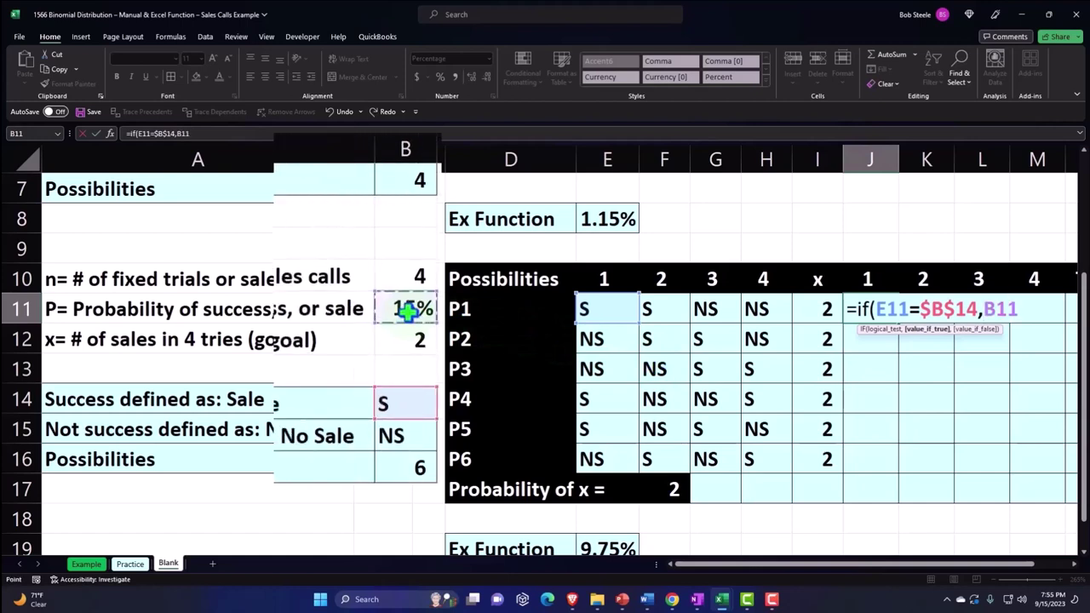
key(F4)
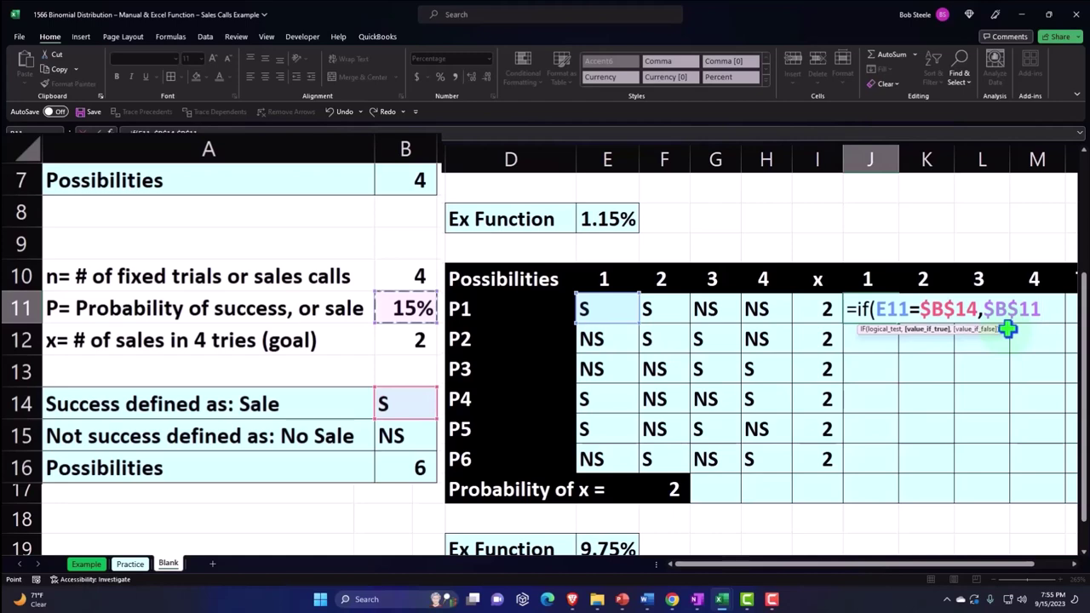
text(,1-)
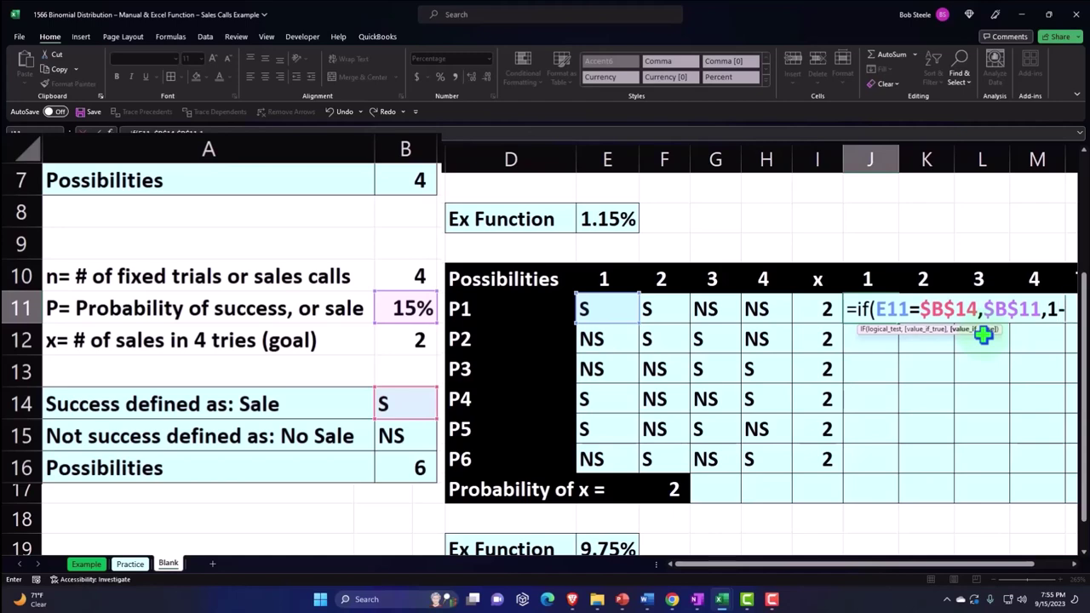
click(411, 308)
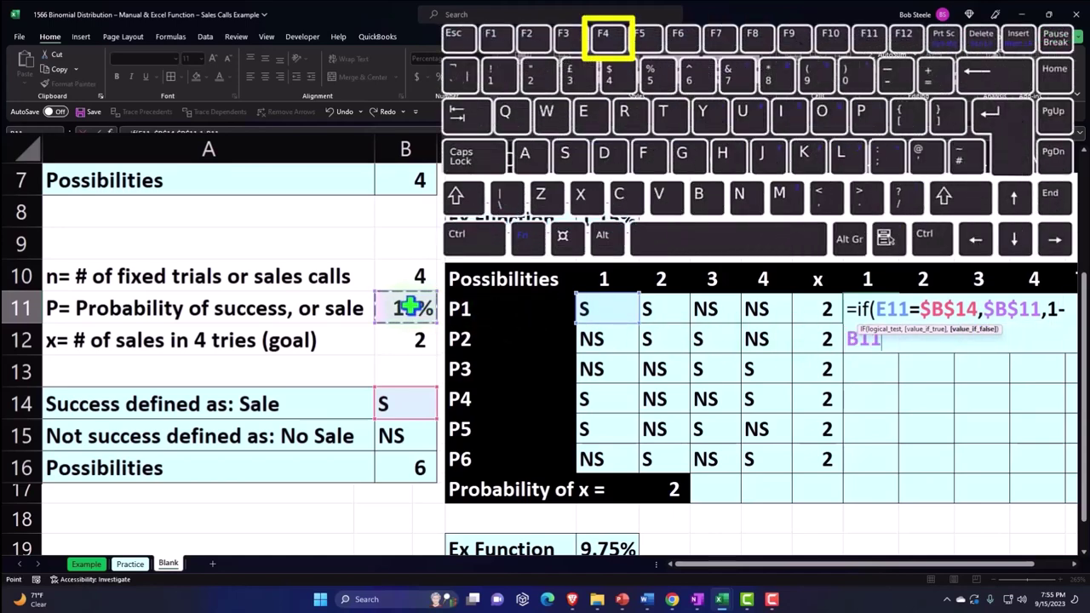
key(F4)
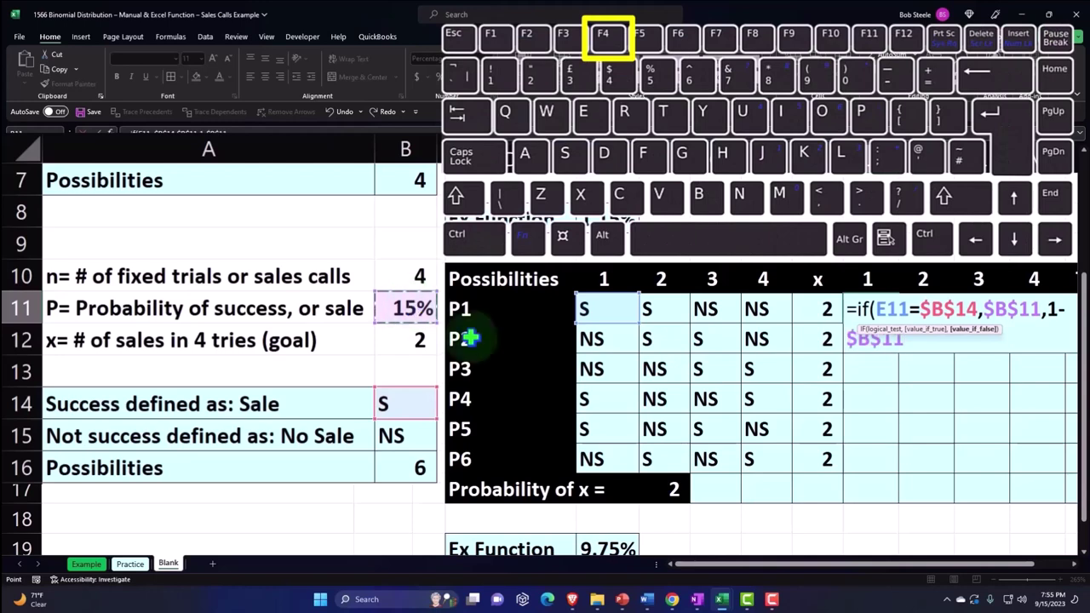
text())
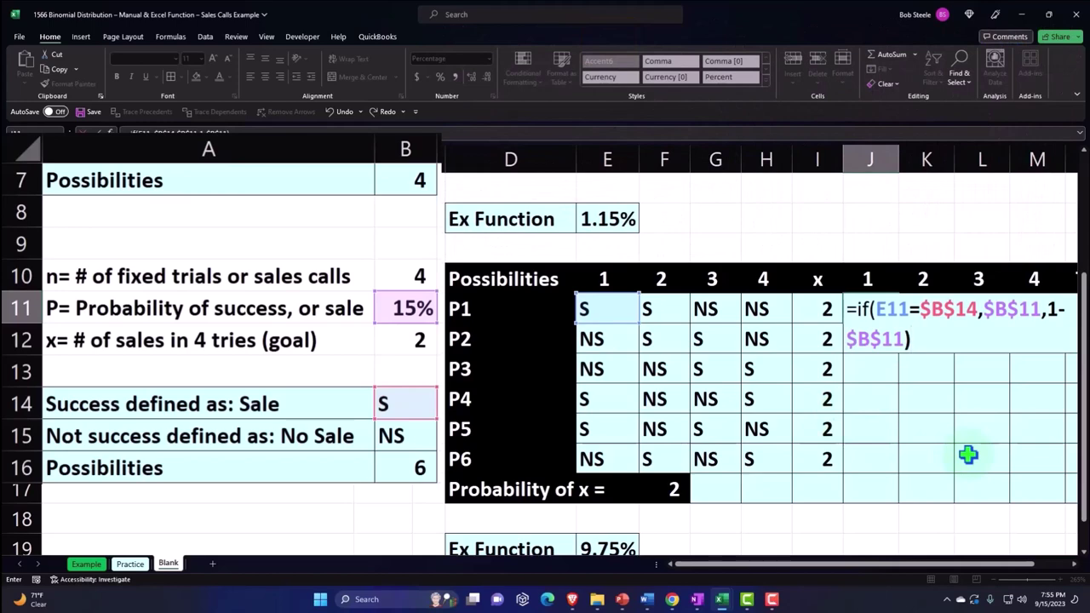
key(Return)
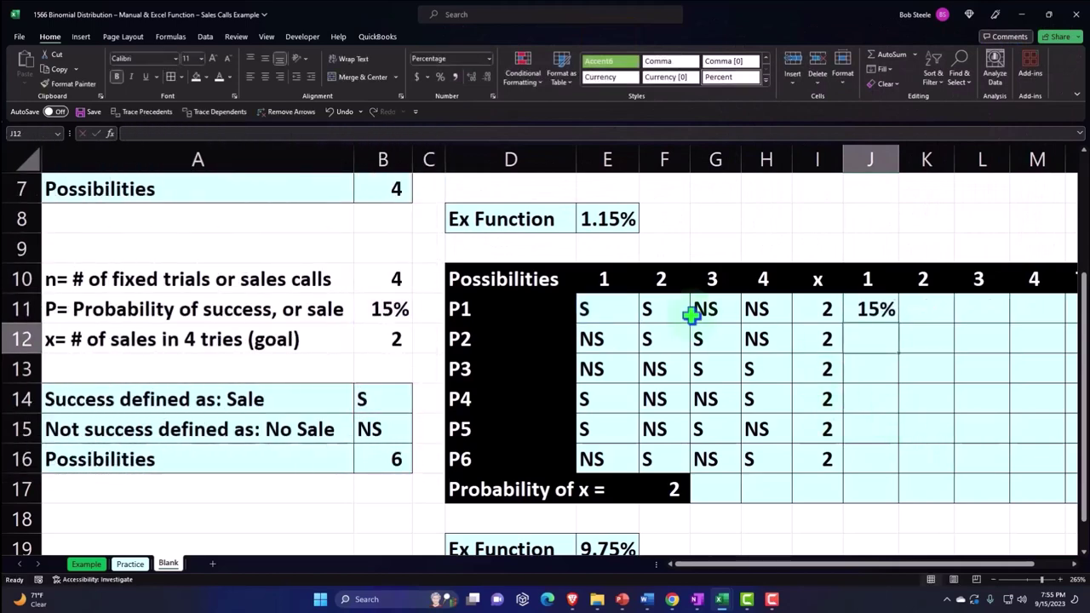
Fill the IF formula across to M11 and down through row 16
click(873, 314)
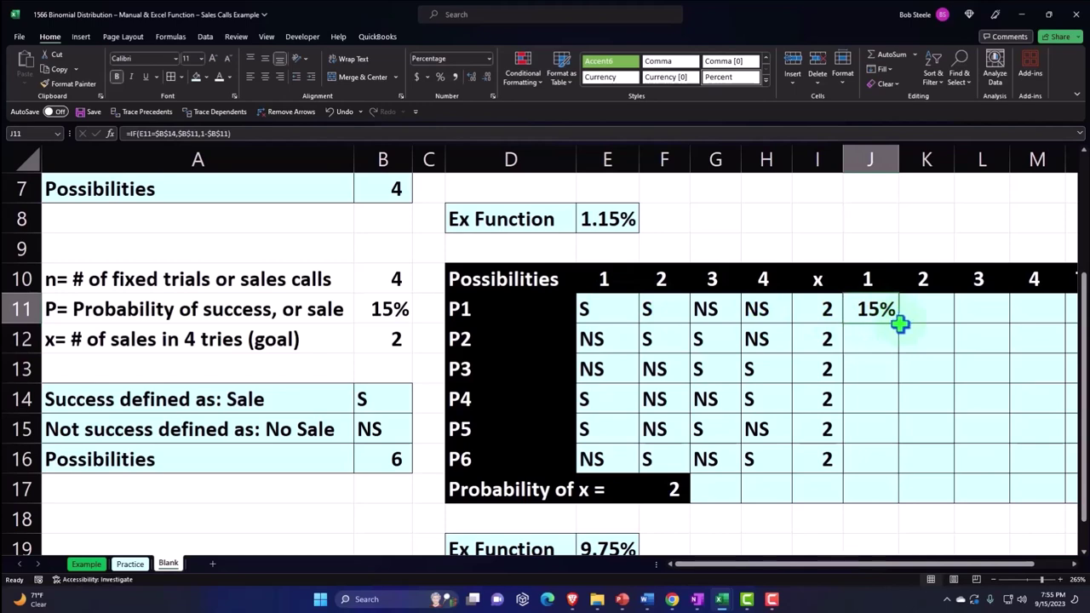
drag(902, 326, 1062, 326)
drag(1044, 327, 1067, 485)
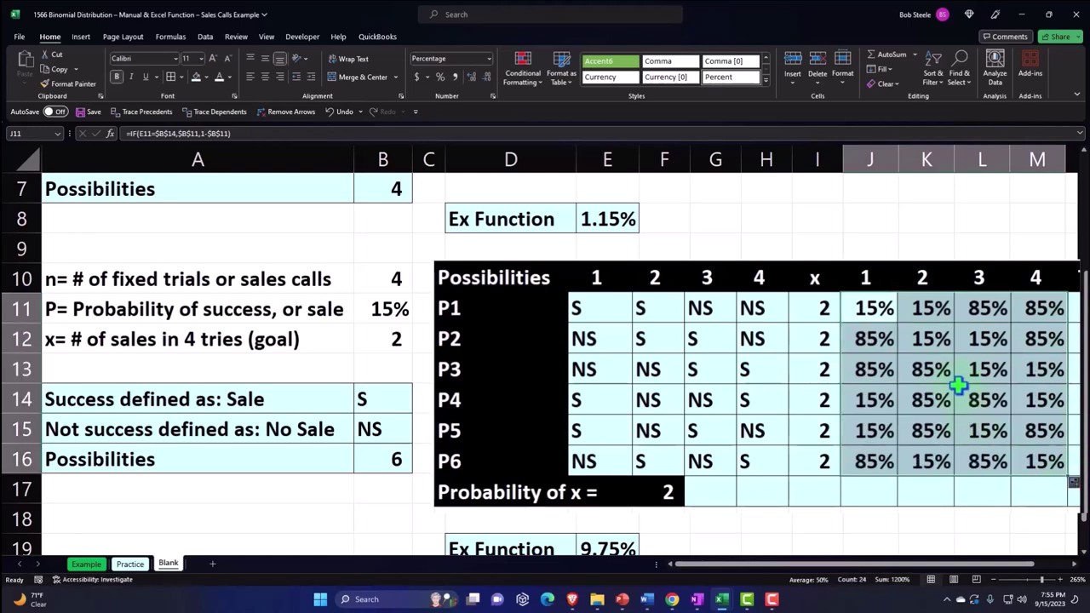
click(937, 362)
key(Right)
key(Right)
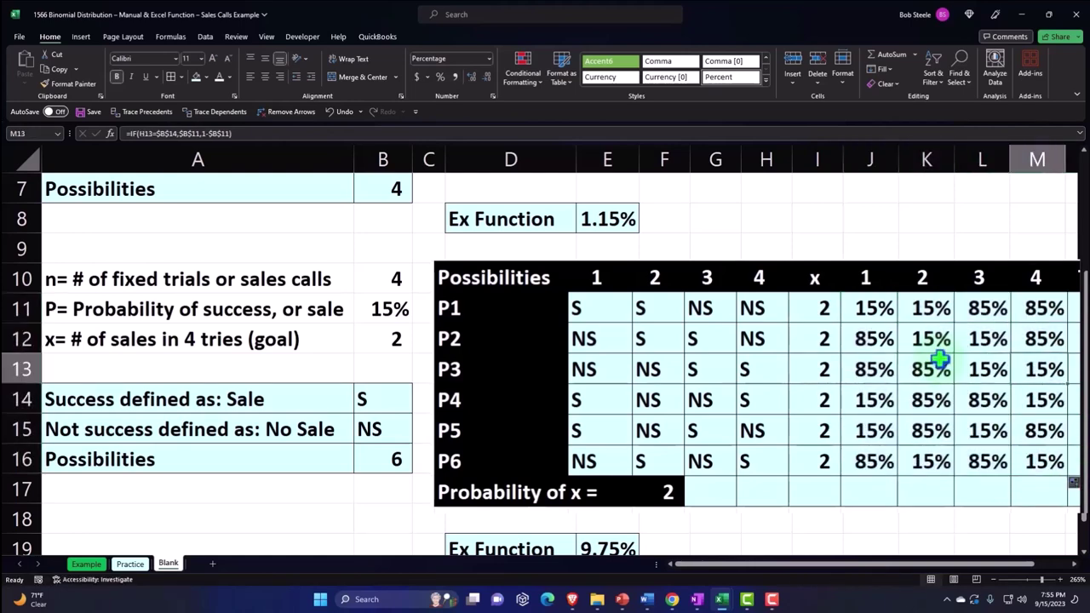
key(Right)
Multiply P1's call probabilities J11 through M11 in its Totals cell
key(Up)
key(Up)
text(=)
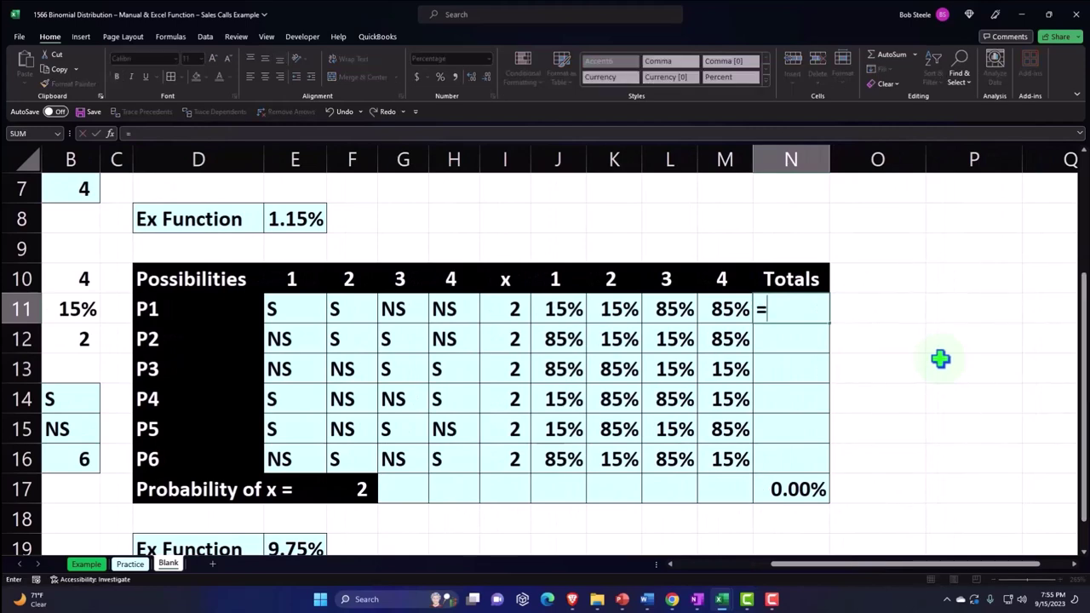
key(Left)
key(Left)
key(Left)
key(Left)
key(Left)
key(Left)
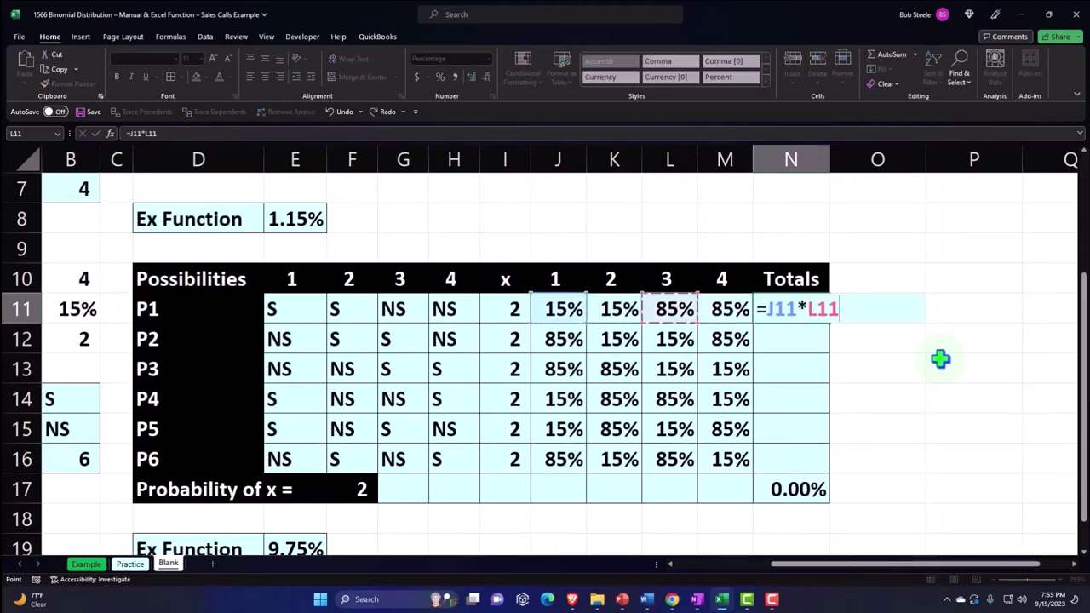
key(Left)
text(*)
key(Left)
key(Left)
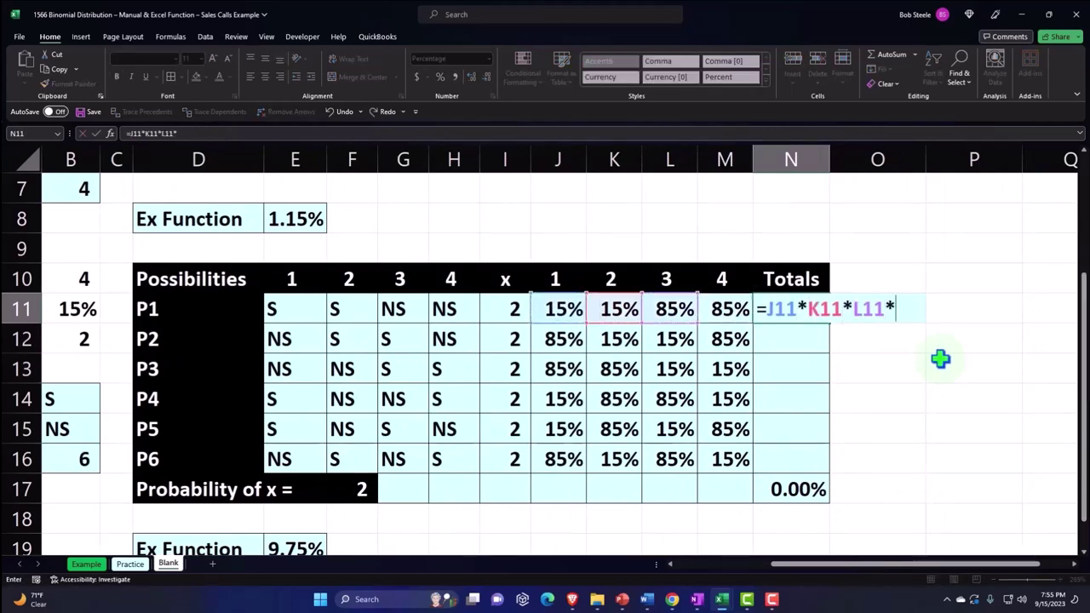
key(Left)
key(ctrl+Return)
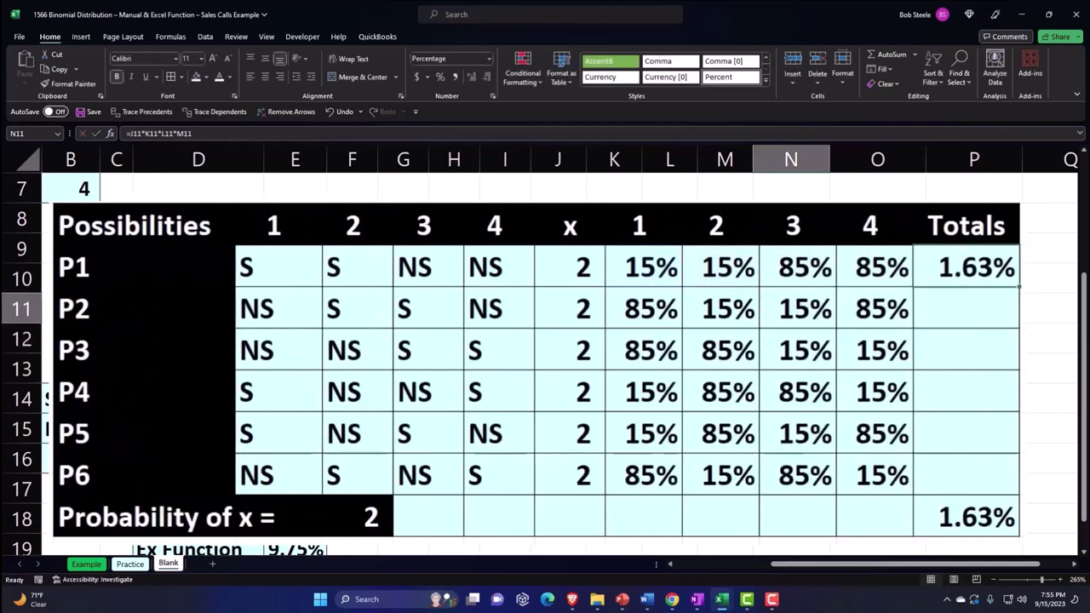
Enter =PRODUCT(J11:M11) for P1 and fill it down through P6, each giving 1.63%
text(=)
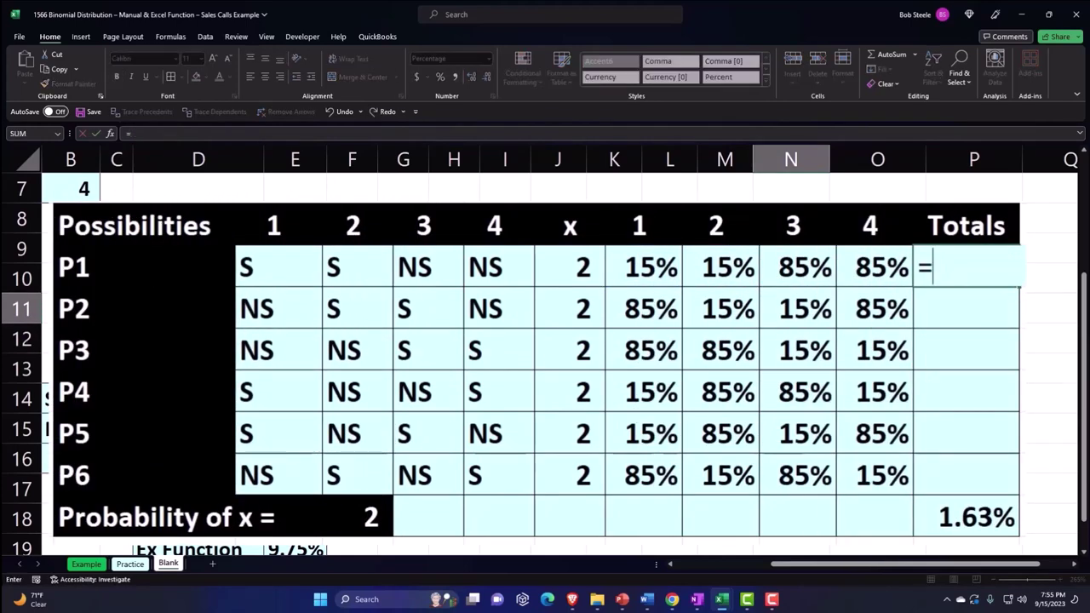
text(prod)
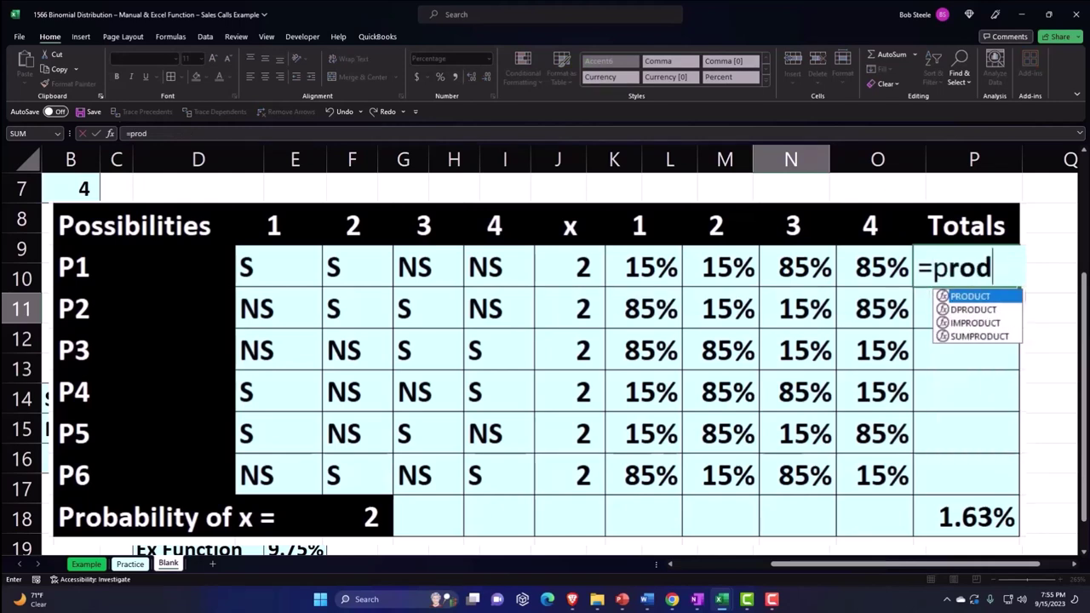
key(Tab)
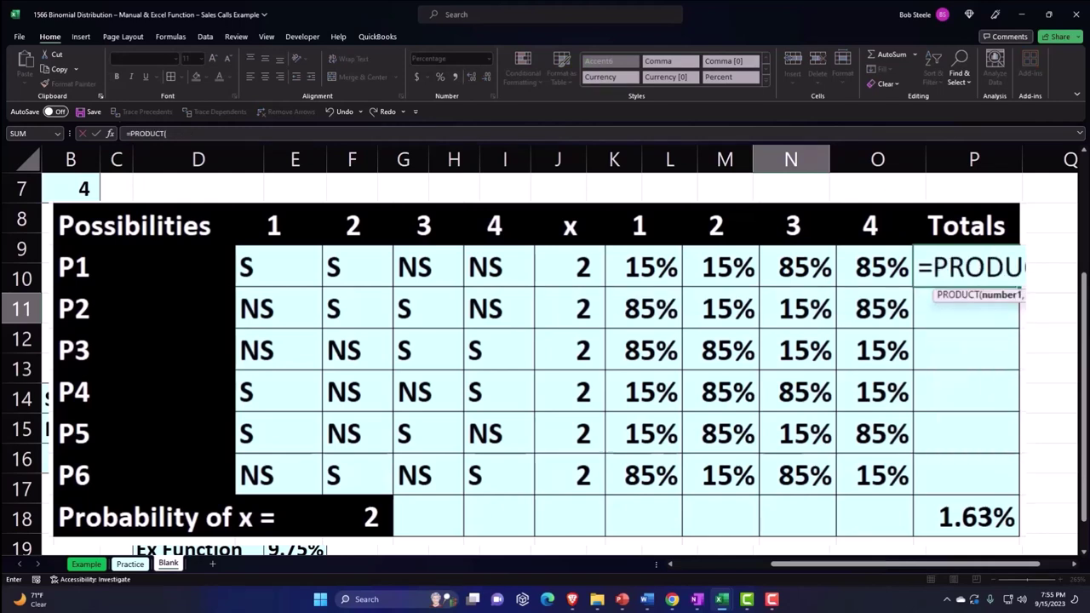
drag(894, 247, 610, 272)
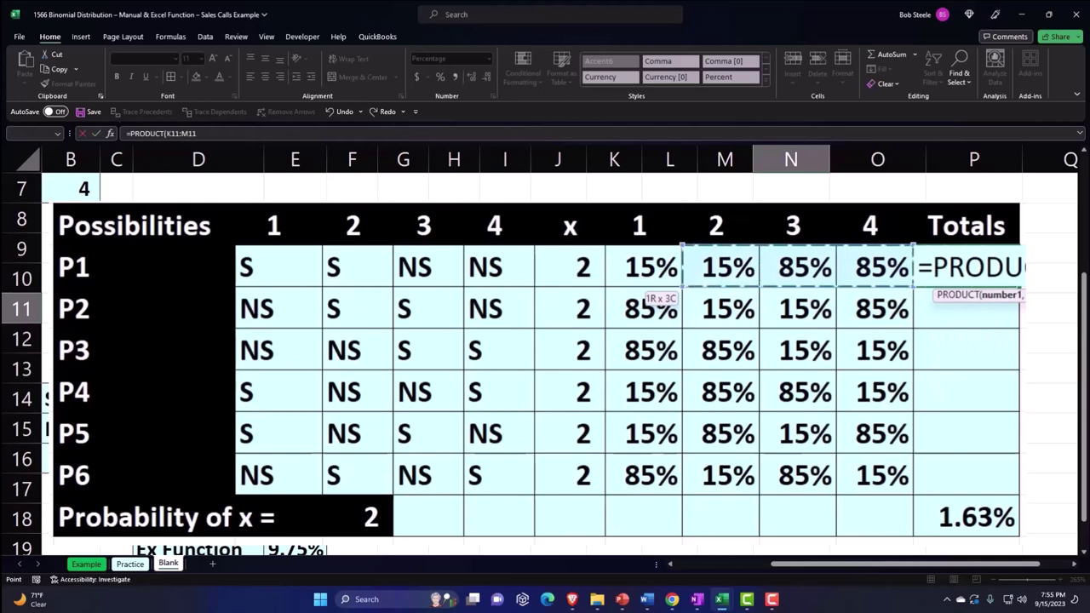
text())
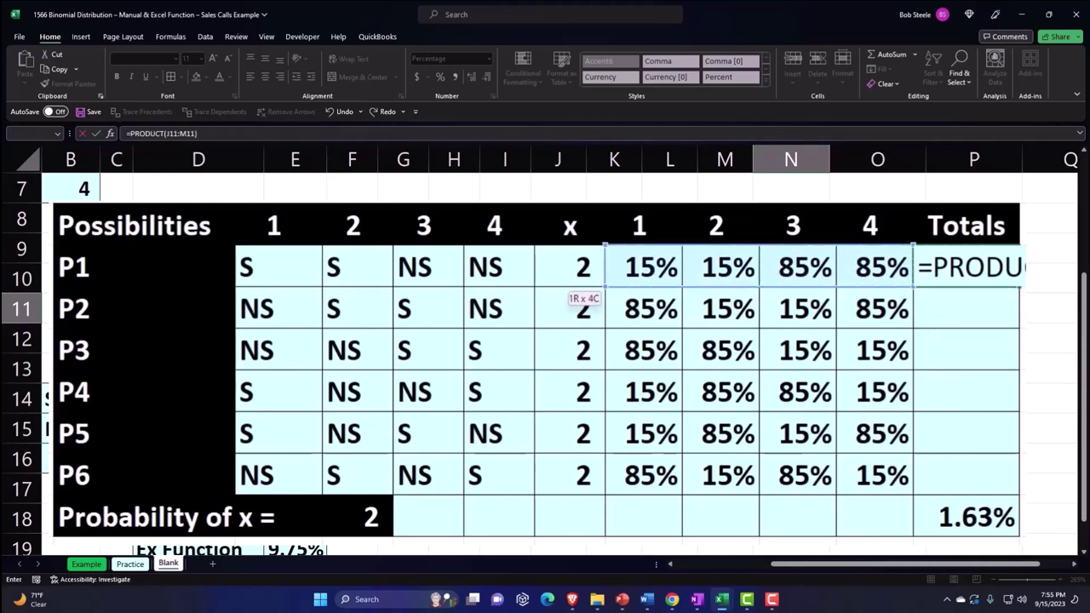
key(Return)
click(1003, 267)
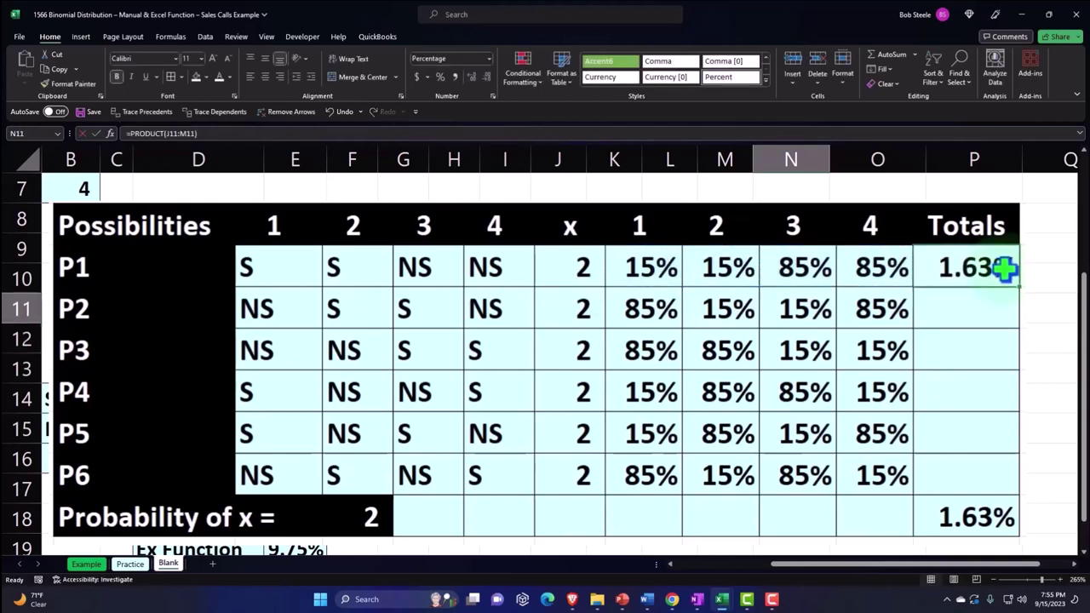
drag(1020, 291, 1019, 492)
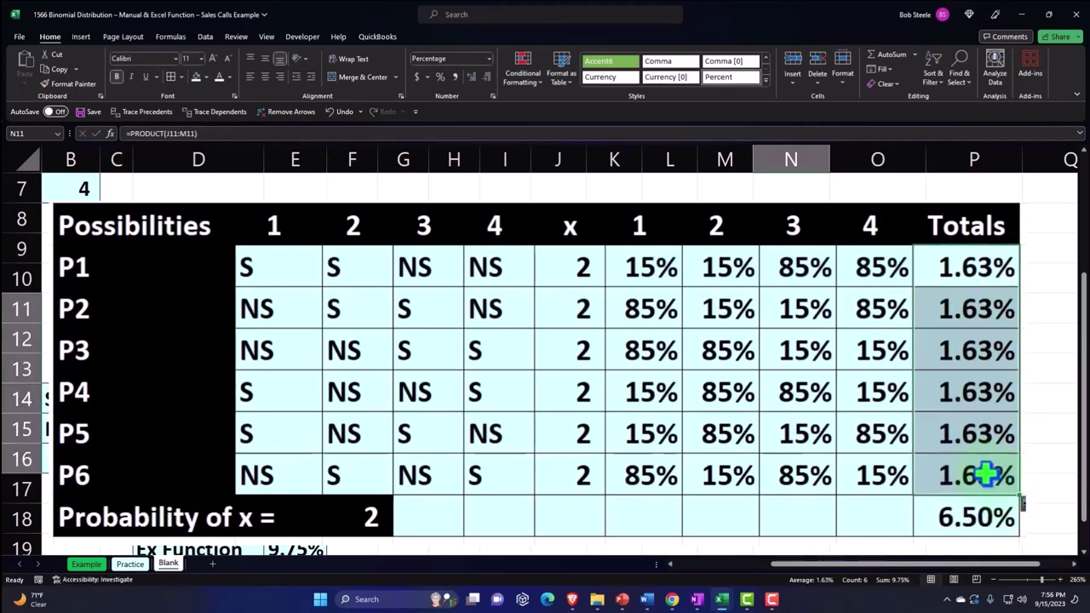
Underline the P6 total and sum N11:N16 below it, giving 9.75%
click(809, 456)
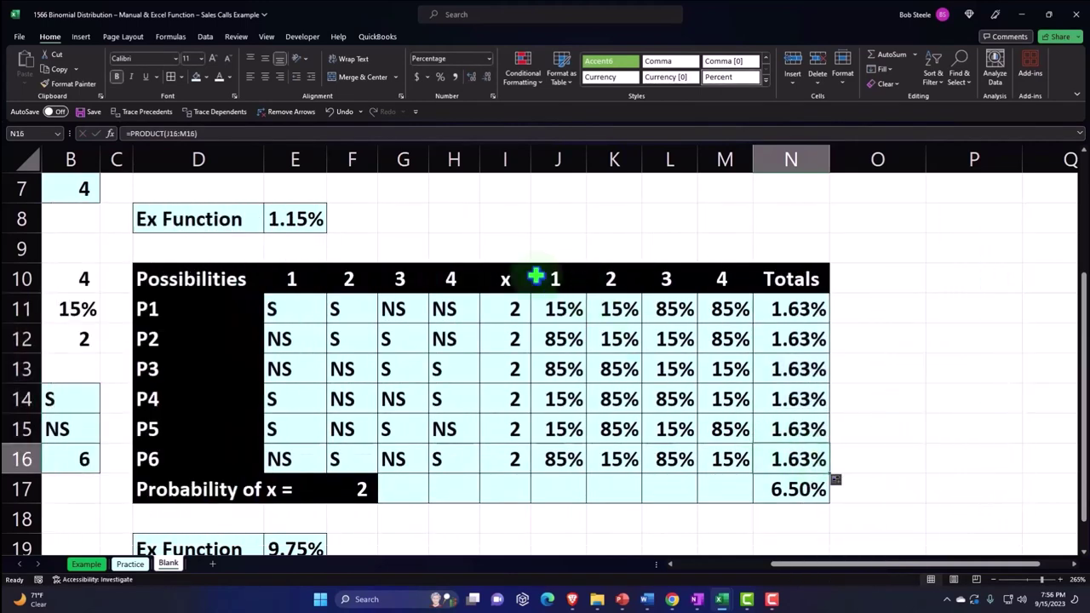
click(146, 78)
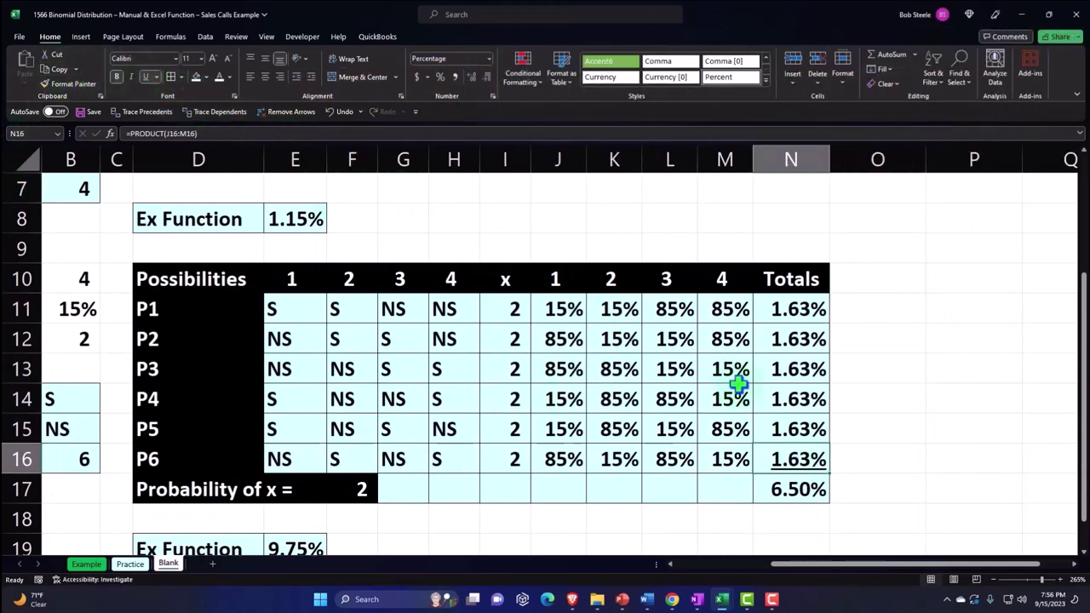
click(732, 394)
click(780, 483)
key(Delete)
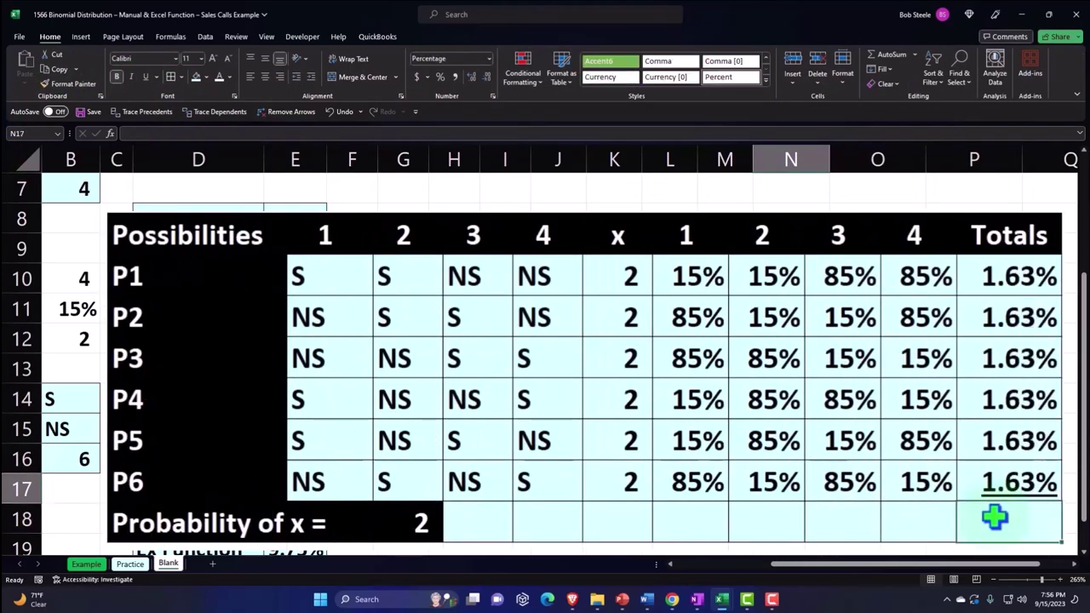
text(=SUM(N11:N16))
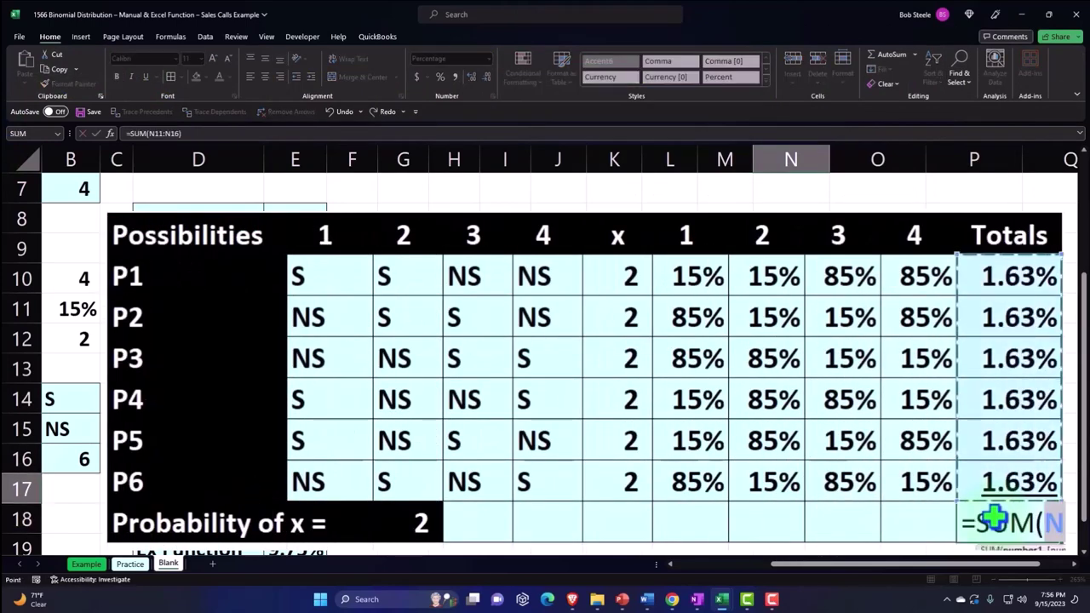
key(Return)
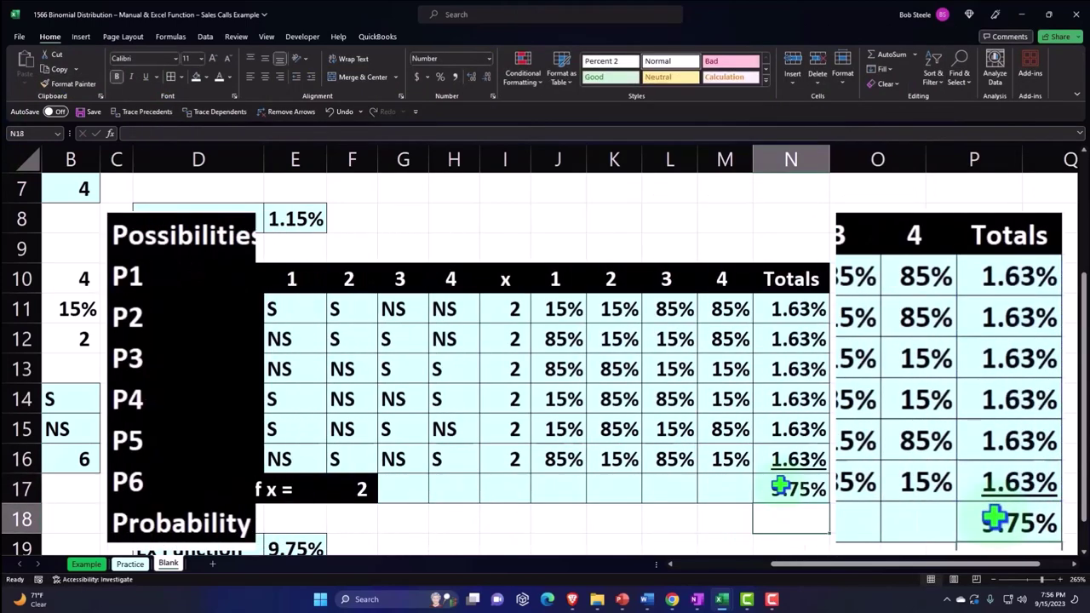
key(Home)
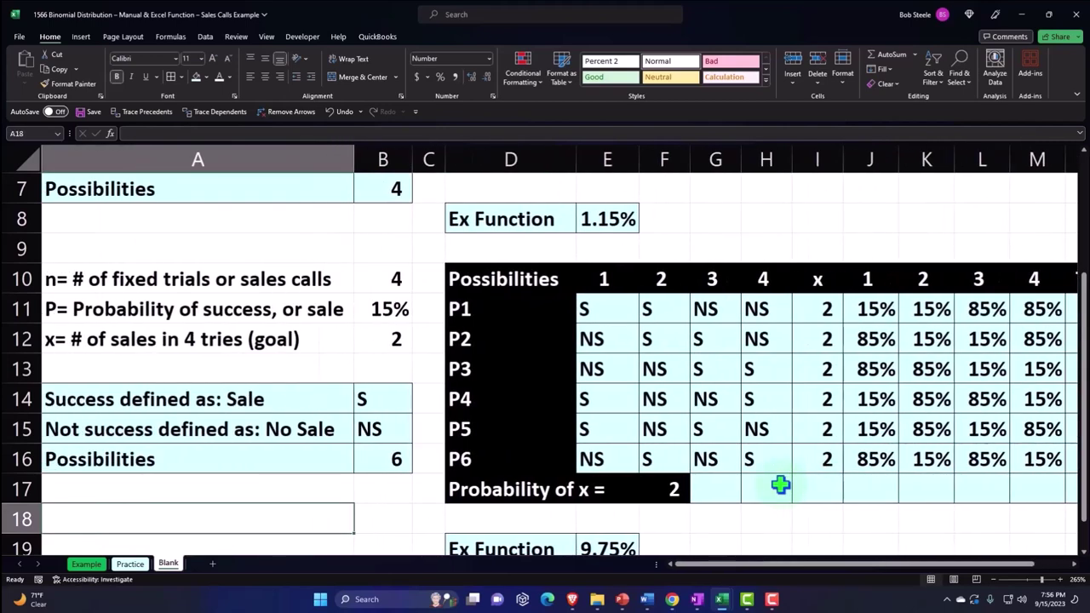
Clear the Ex Function cell E19 and start a BINOM.DIST.RANGE formula in it
scroll(781, 485, down, 2)
click(593, 366)
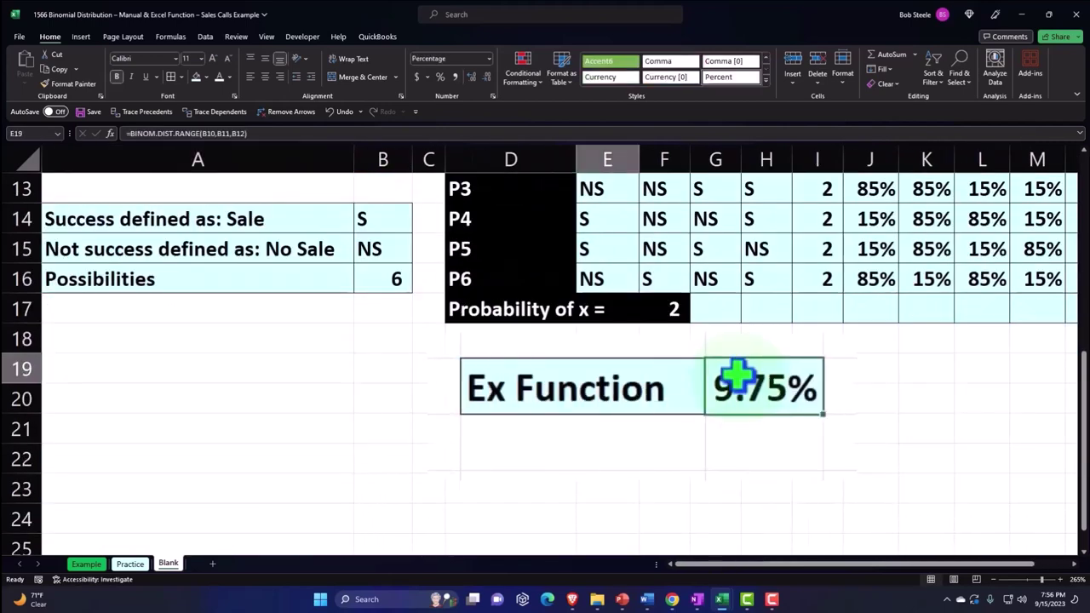
key(Delete)
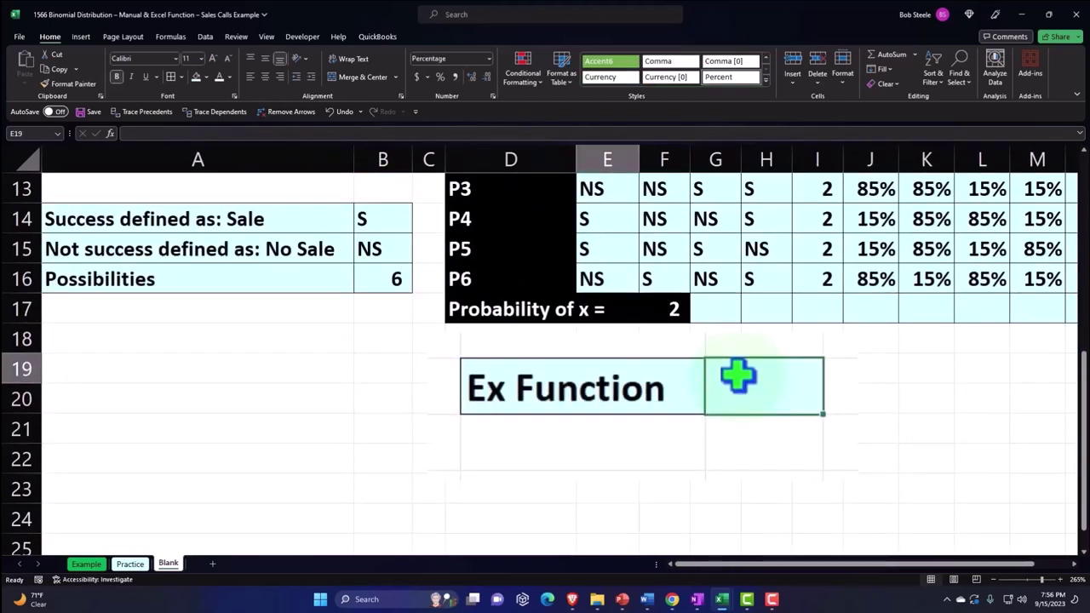
text(=)
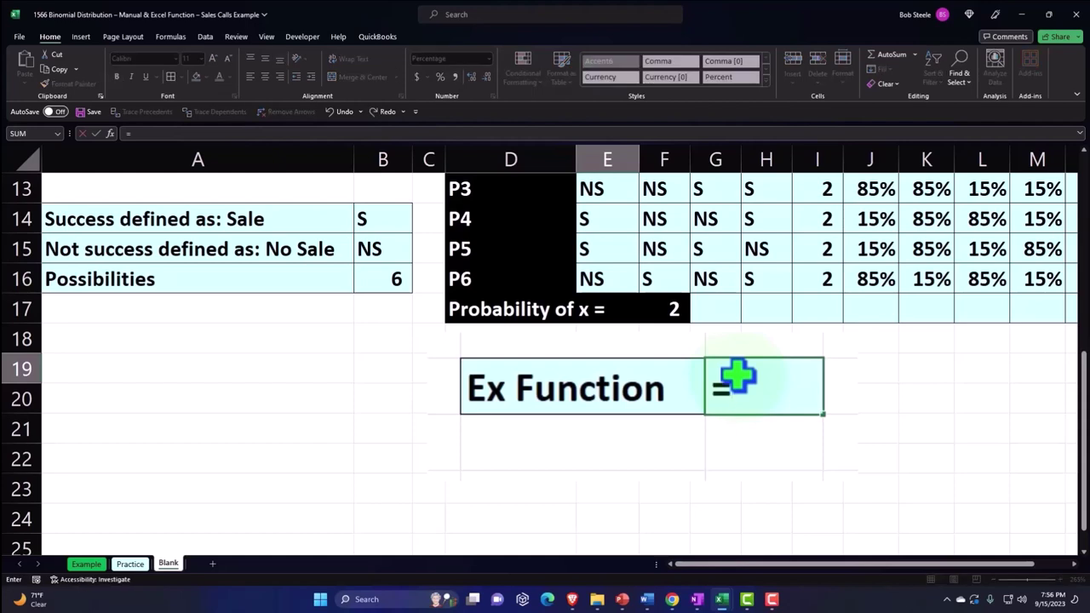
text(bon)
key(BackSpace)
text(ion)
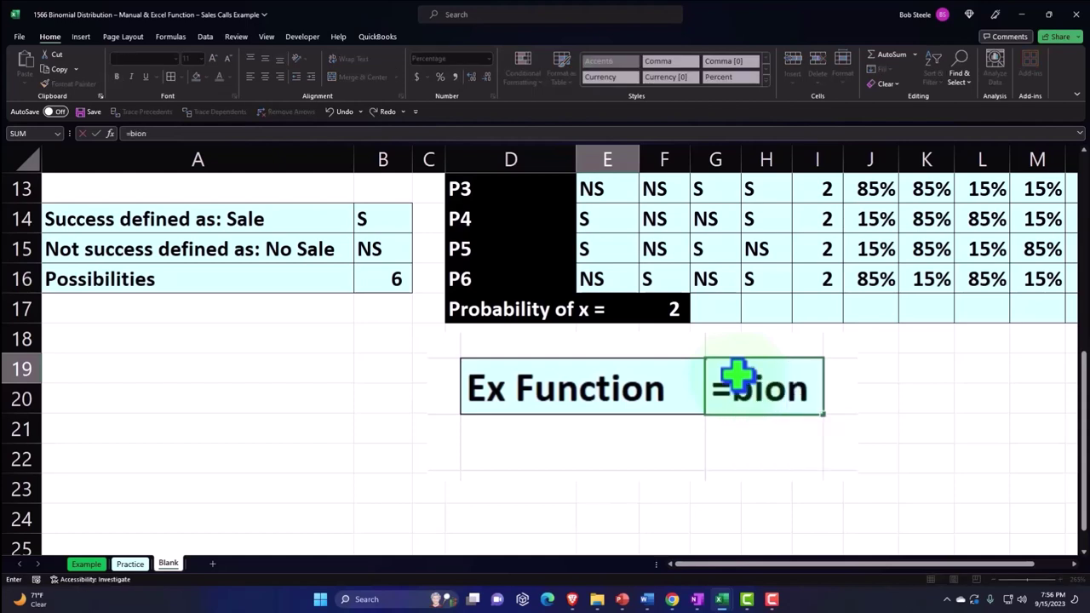
key(BackSpace)
key(BackSpace)
text(nom)
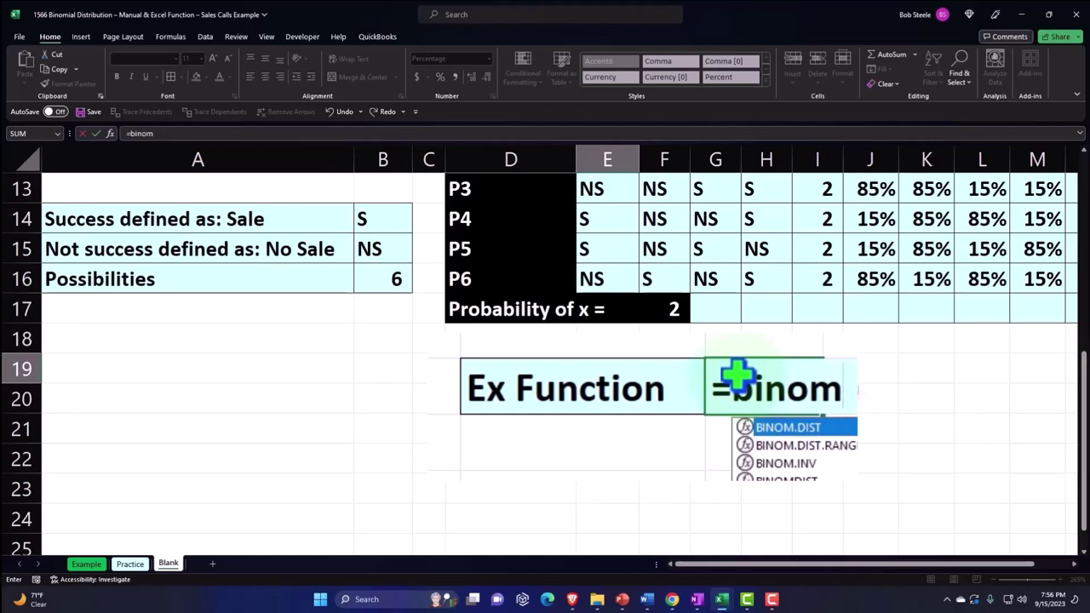
key(Down)
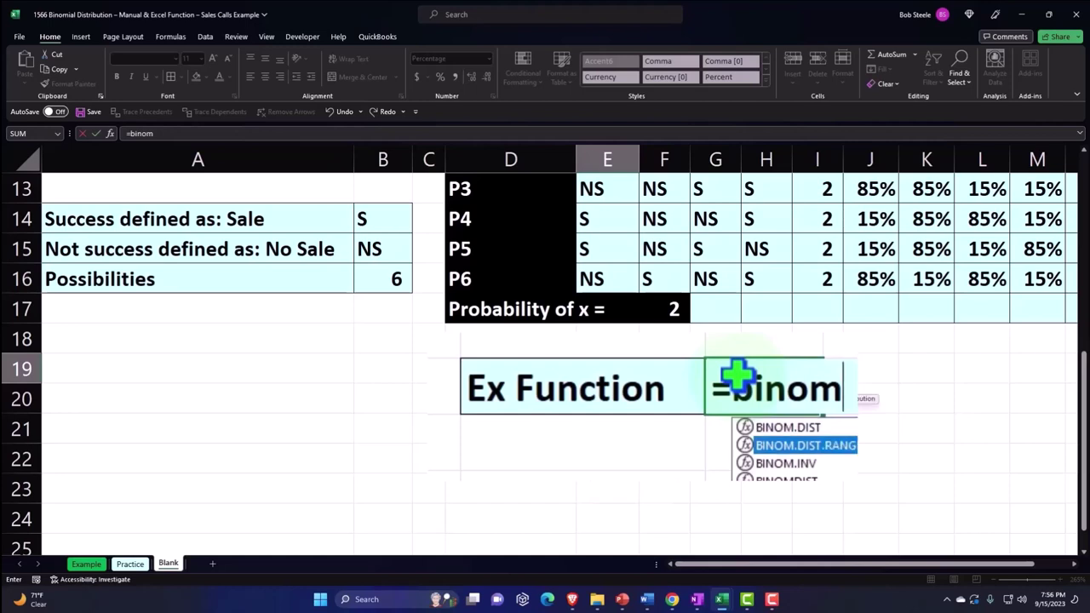
key(Up)
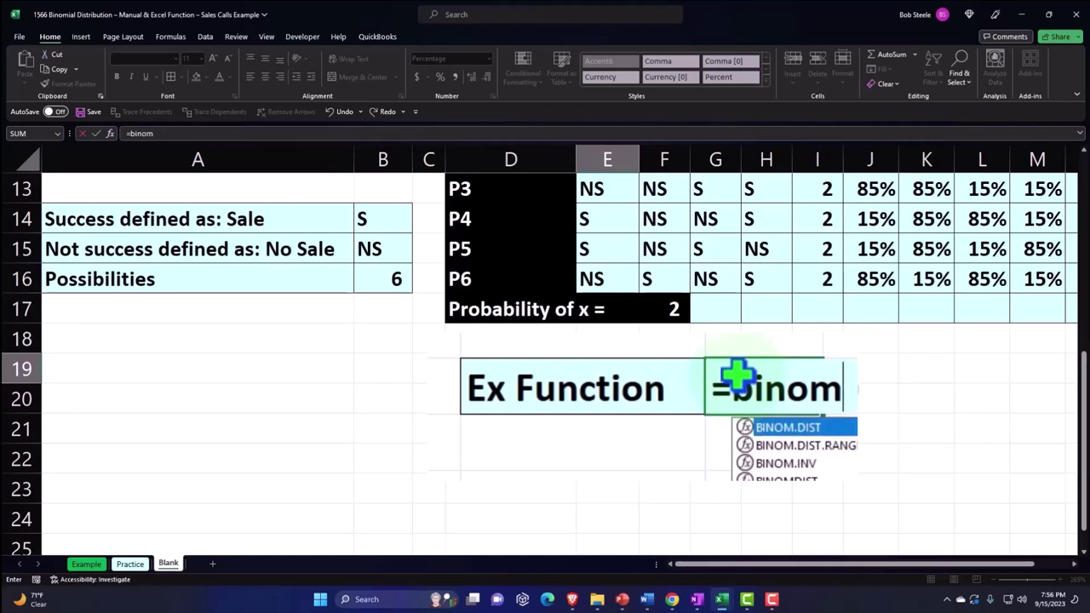
key(Down)
key(Tab)
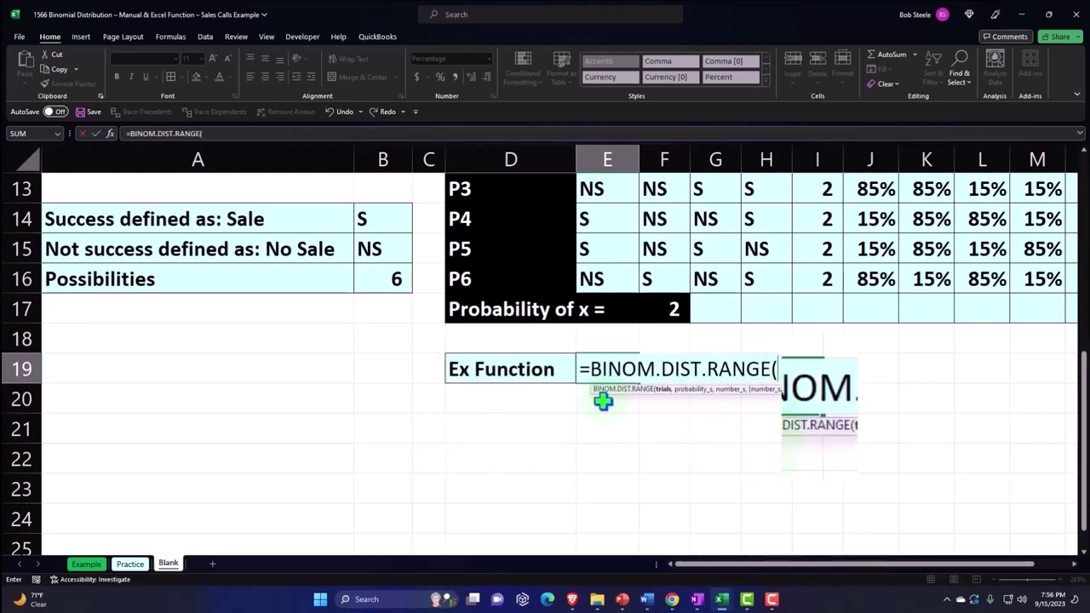
Use trials B10, probability B11 and goal B12 as arguments, giving 9.75%
scroll(600, 412, up, 2)
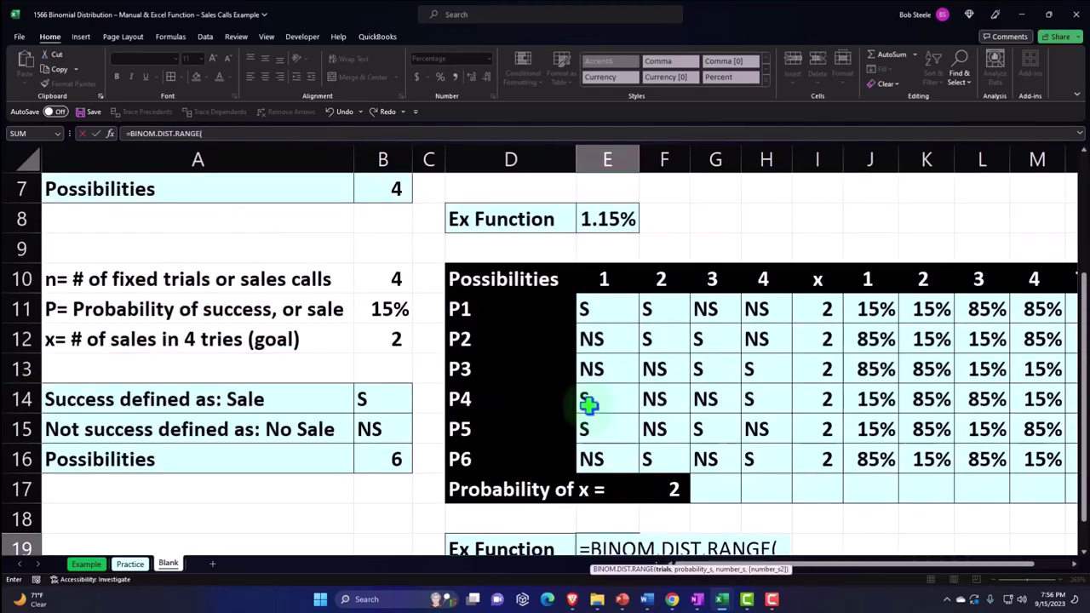
click(379, 278)
scroll(380, 277, down, 1)
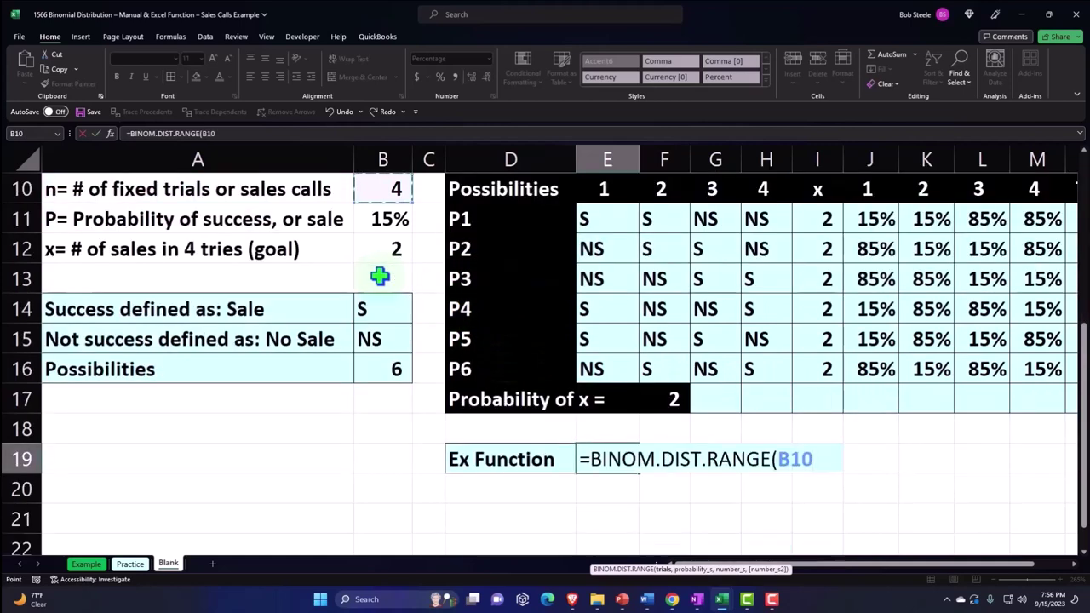
text(,)
click(382, 219)
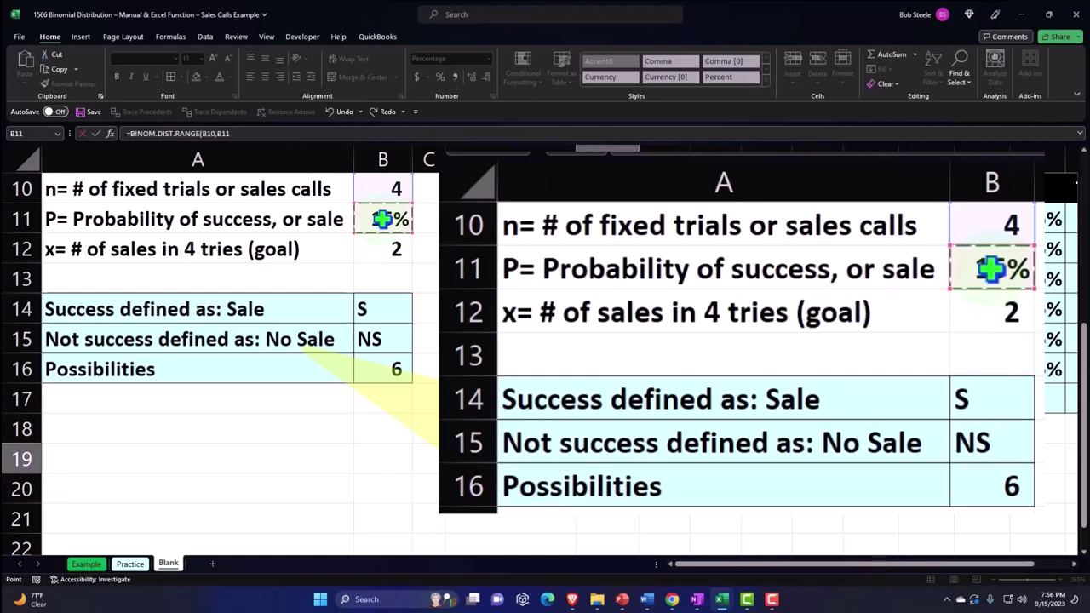
text(,)
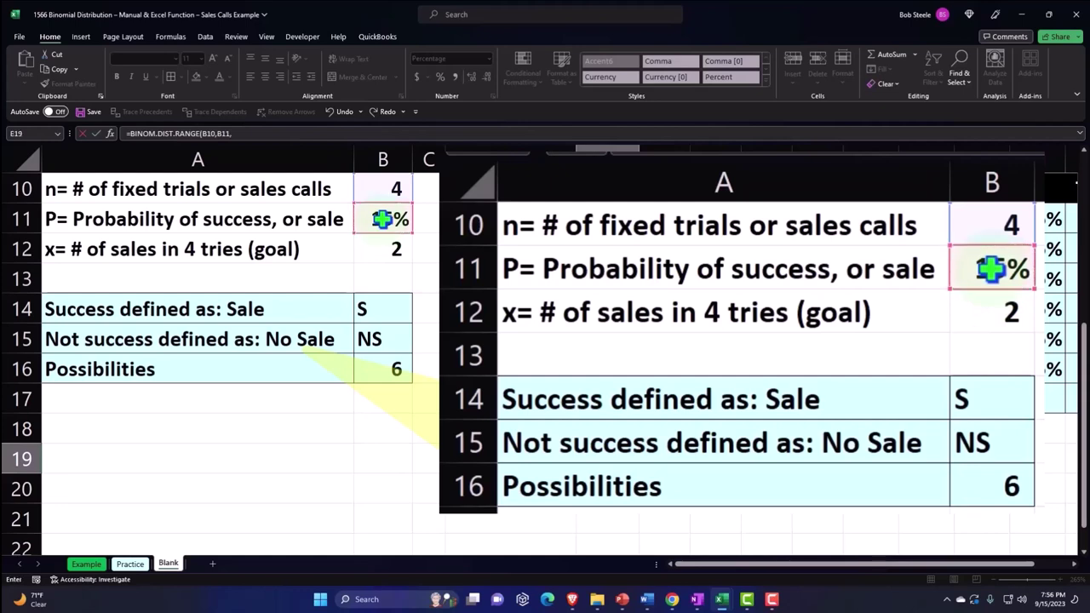
click(390, 250)
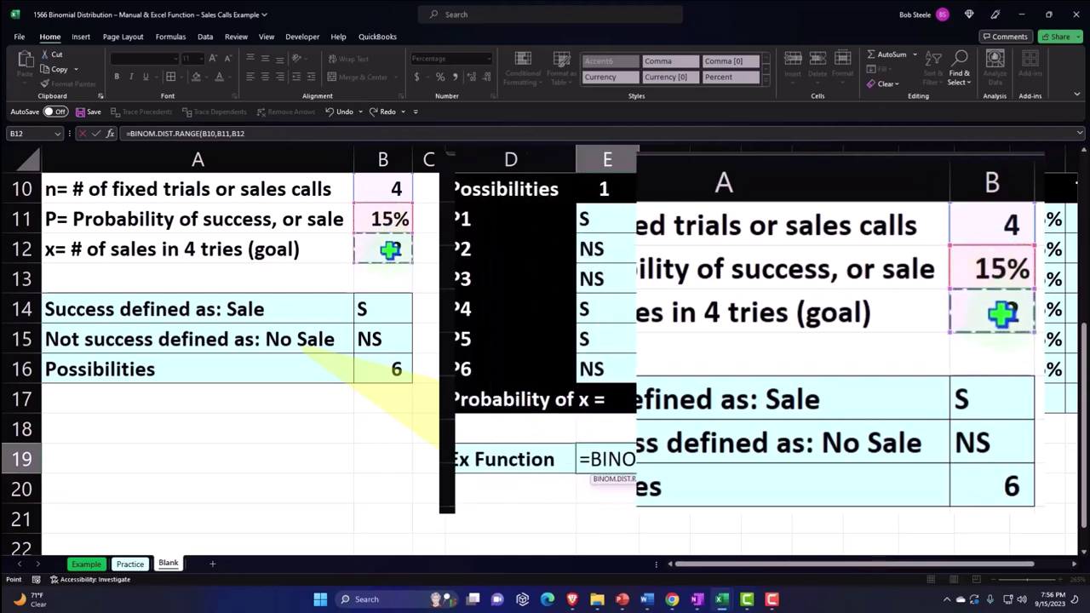
text())
key(Return)
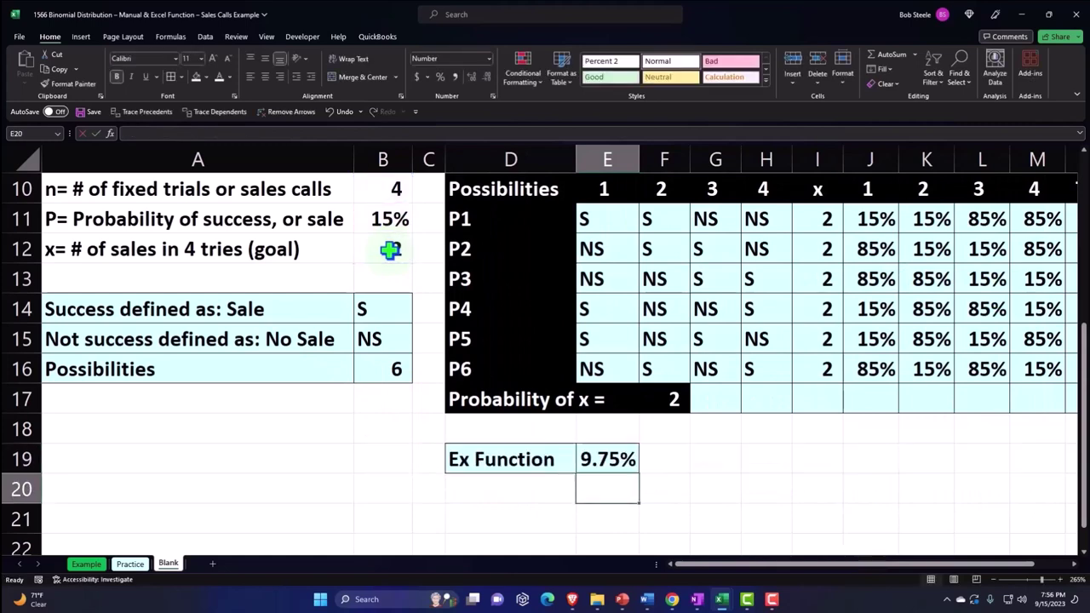
key(Right)
key(Right)
key(Right)
key(Right)
key(Right)
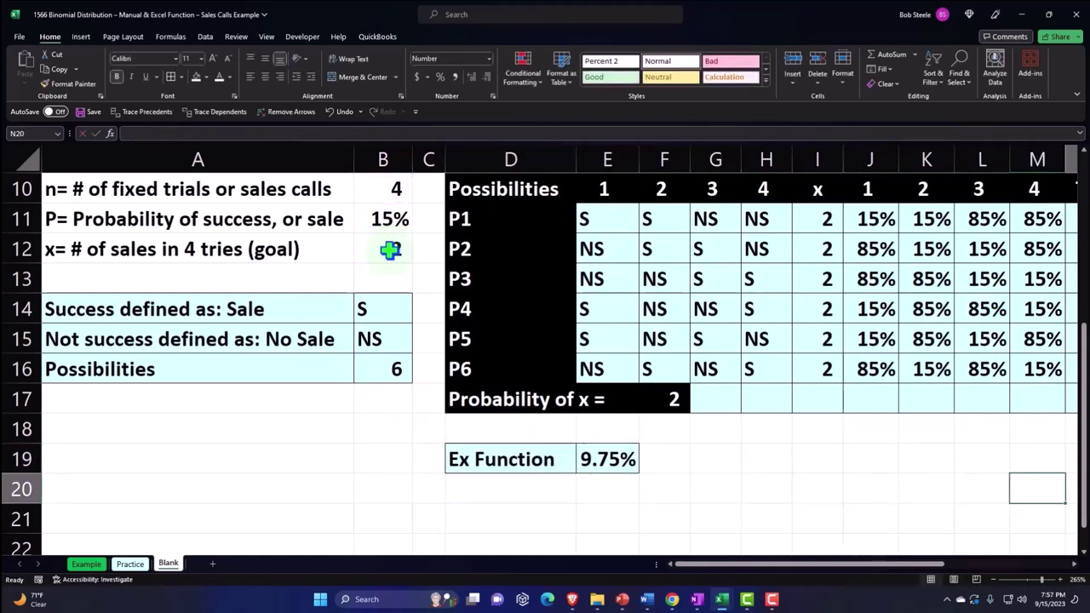
key(Right)
key(Right)
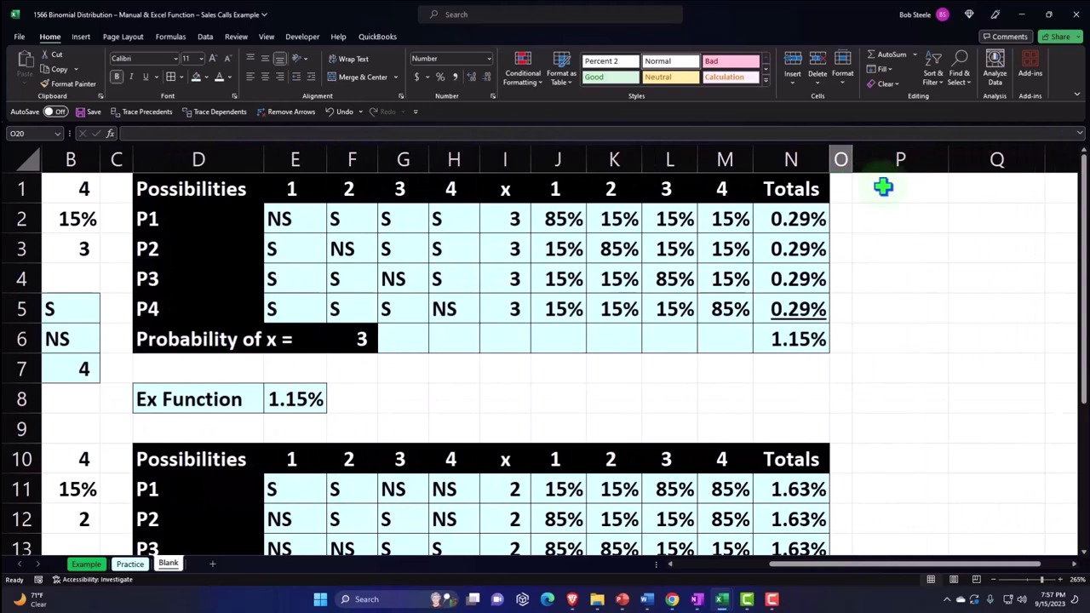
Add headers x and P(x) in P1:Q1 with black fill and white text
click(884, 186)
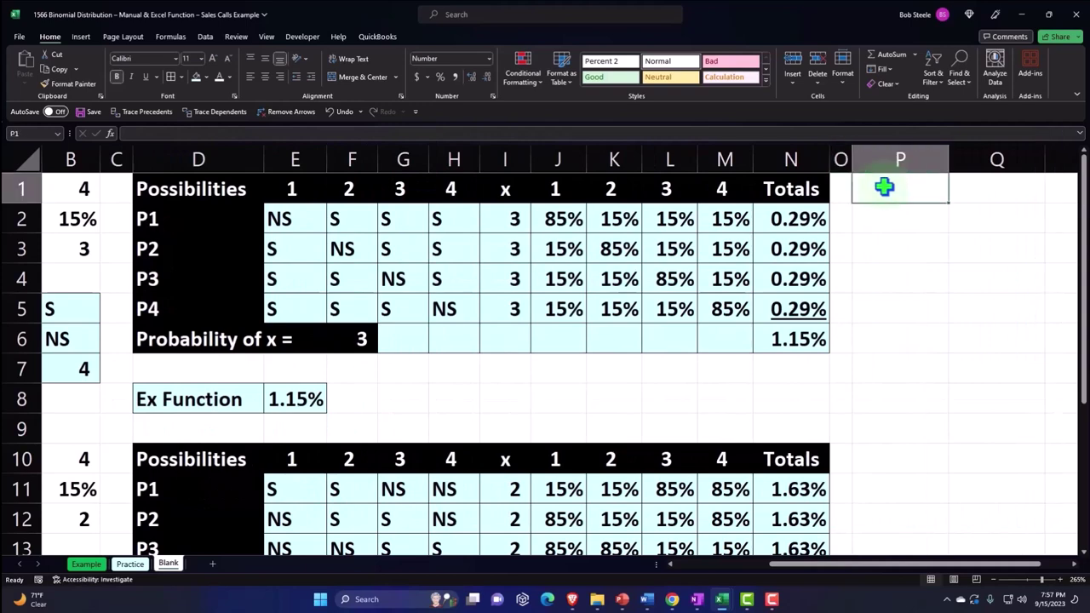
text(x)
key(Tab)
text(P)
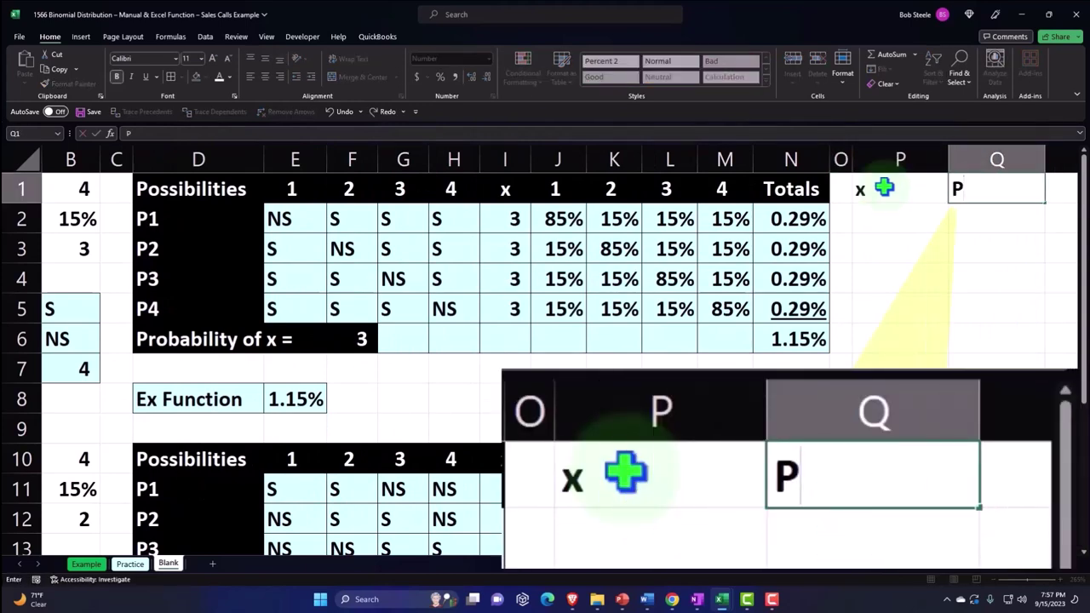
text((x)
key(Return)
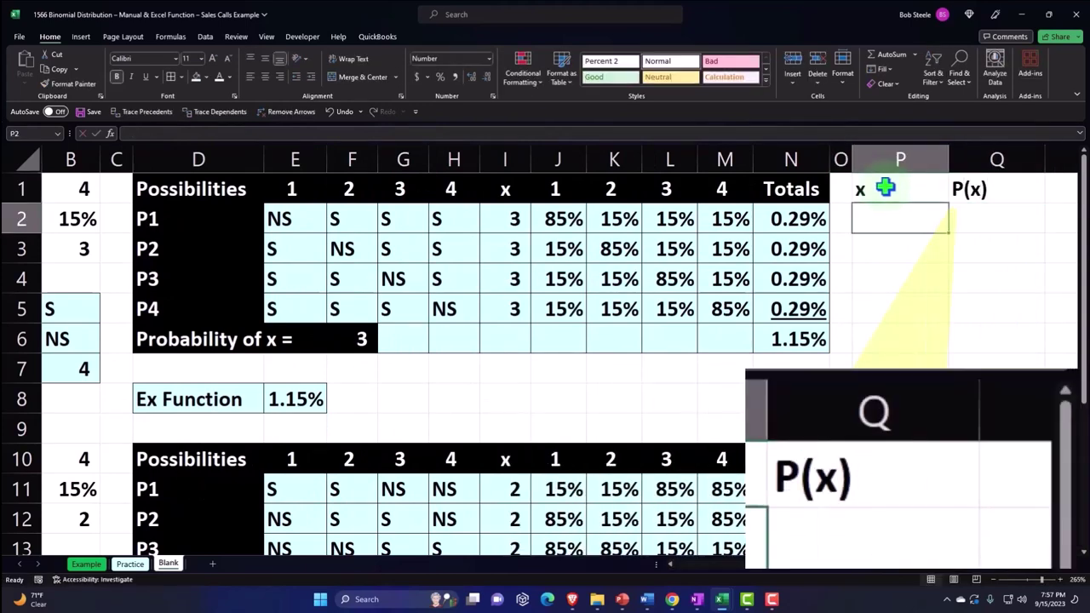
drag(885, 187, 954, 194)
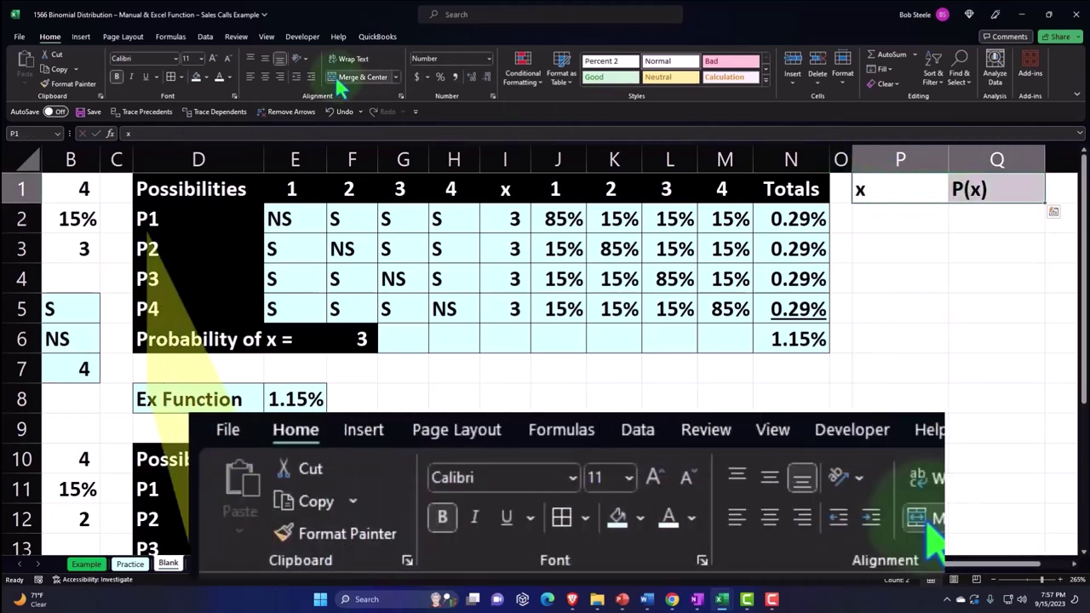
click(205, 77)
click(211, 118)
click(217, 76)
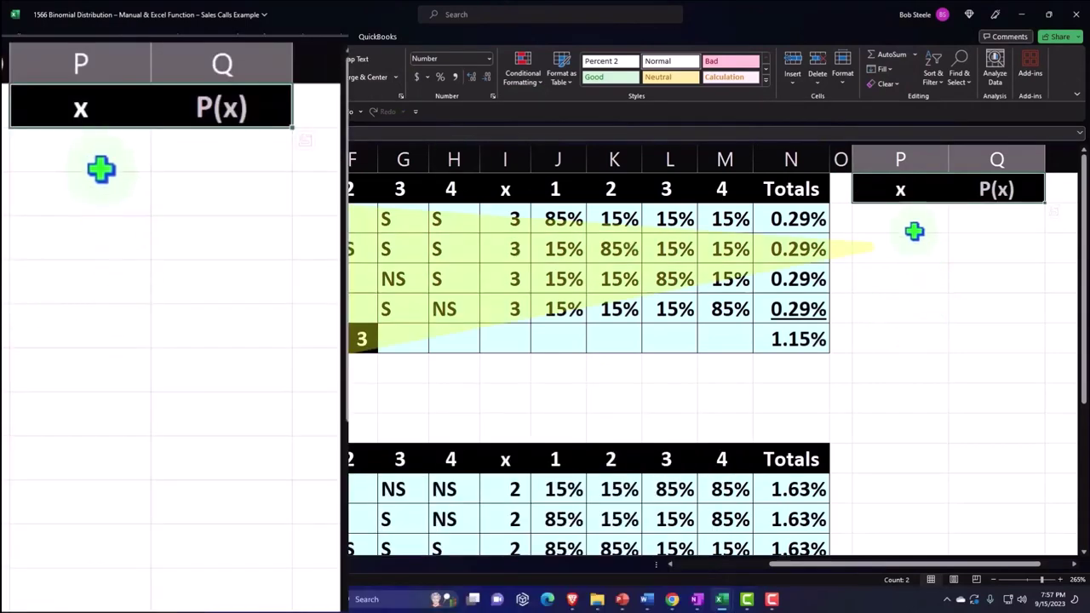
List the x values 0, 1, 2, 3 and 4 in P2:P6
click(912, 224)
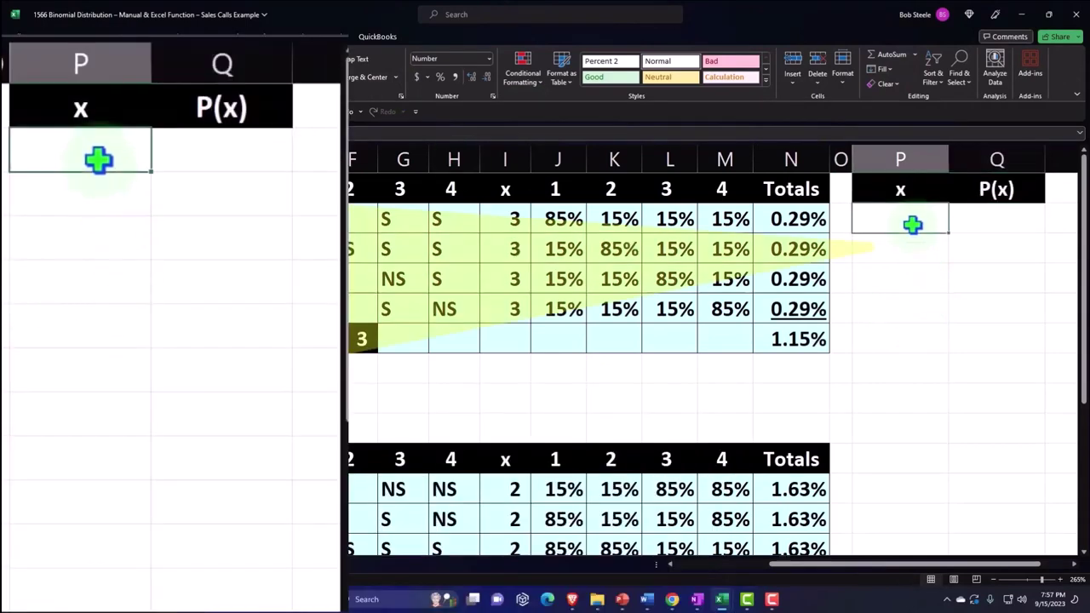
text(0)
key(Return)
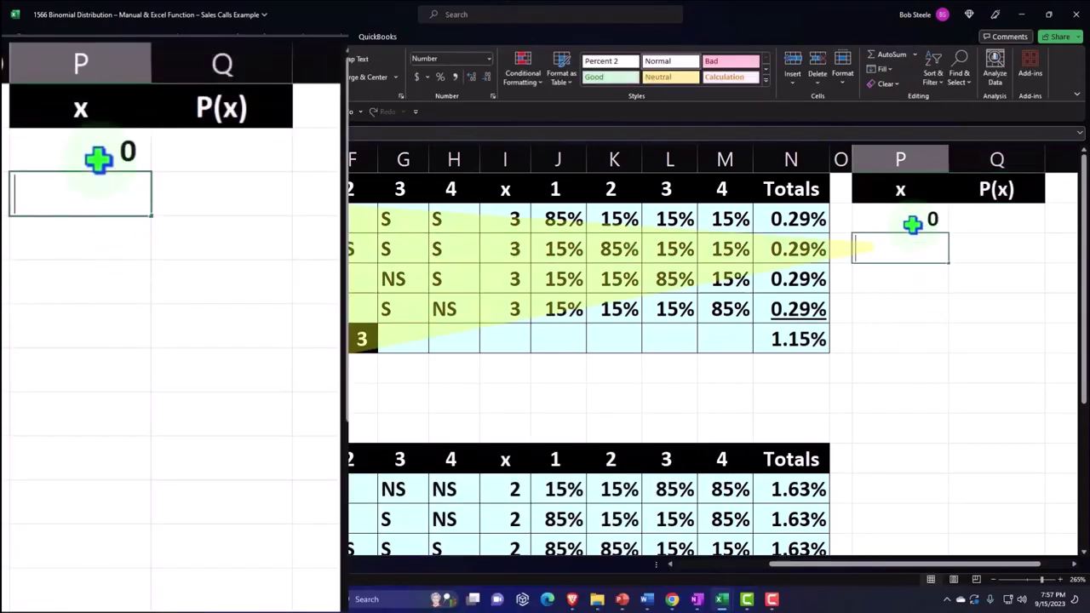
text(1)
key(Return)
text(2)
key(Return)
text(3)
key(Return)
text(4)
key(Return)
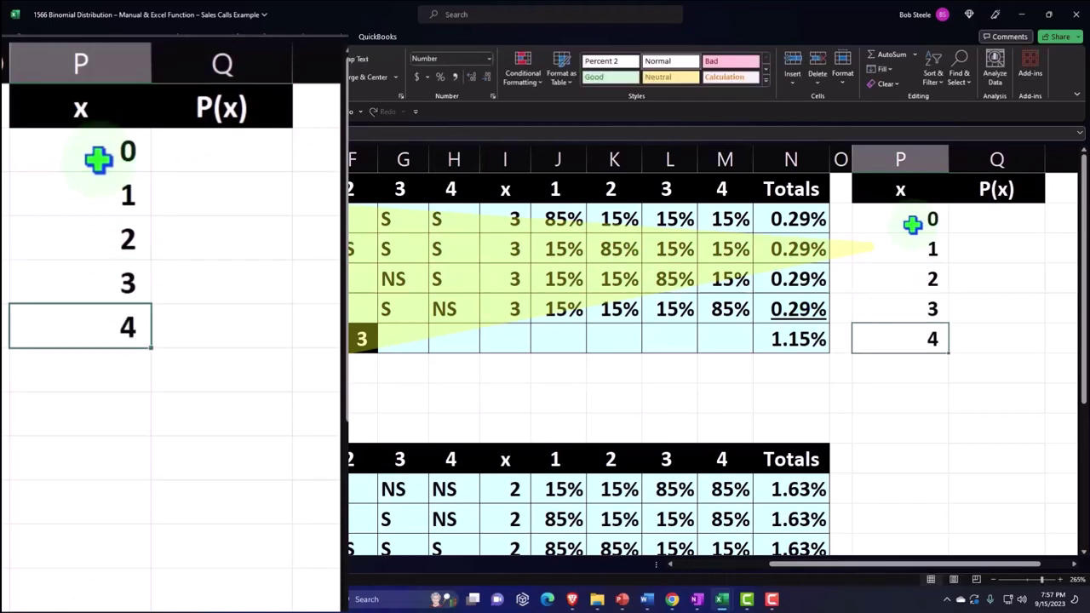
key(Right)
key(Up)
key(Up)
key(Up)
key(Up)
key(Up)
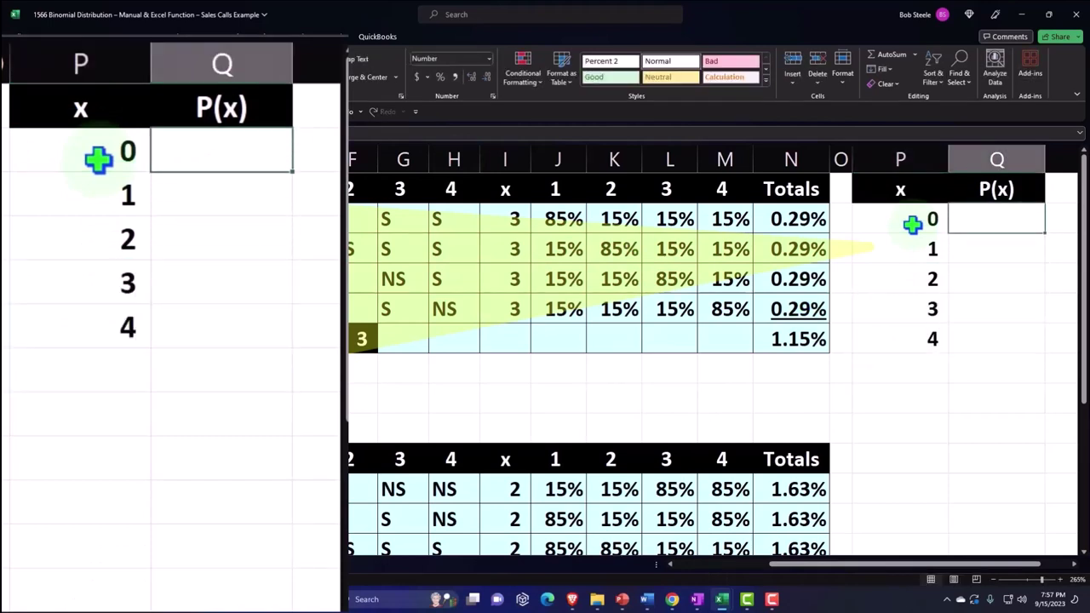
Start a BINOM.DIST.RANGE formula in Q2
scroll(973, 426, right, 2)
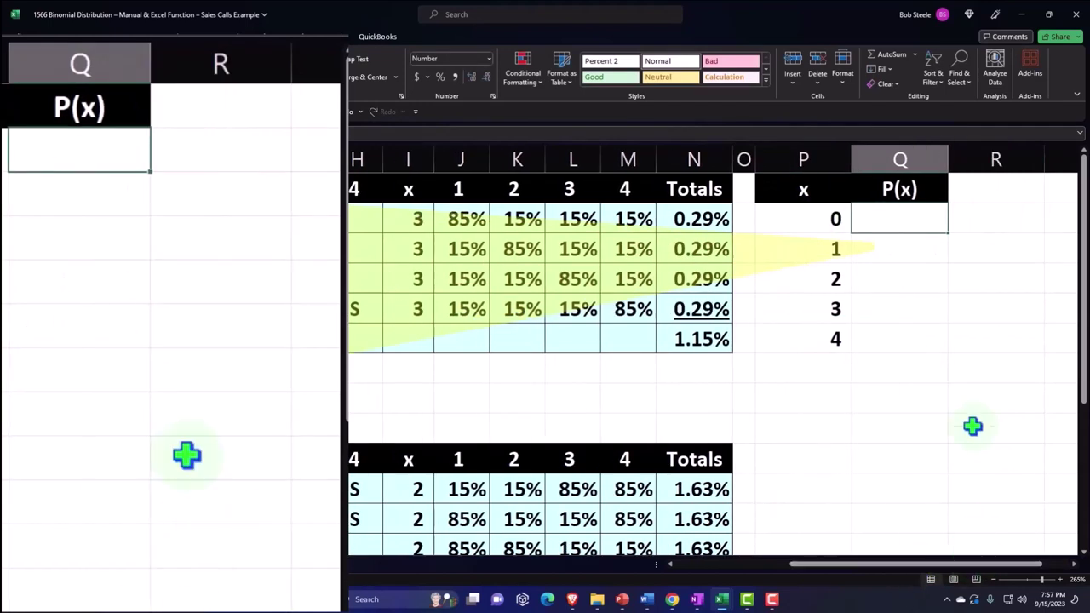
text(=)
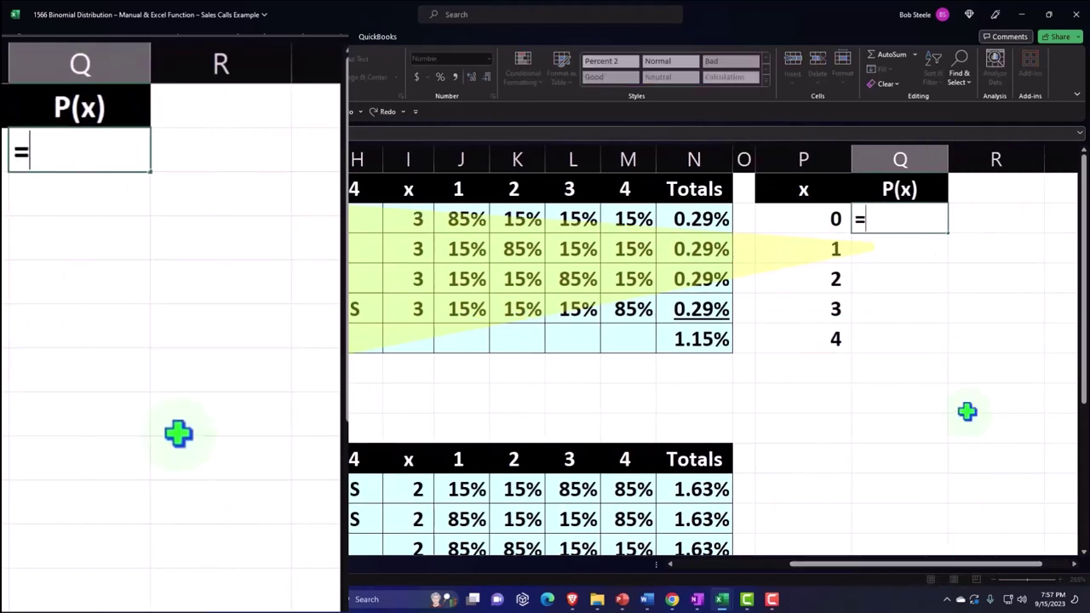
text(bino)
key(BackSpace)
text(inom)
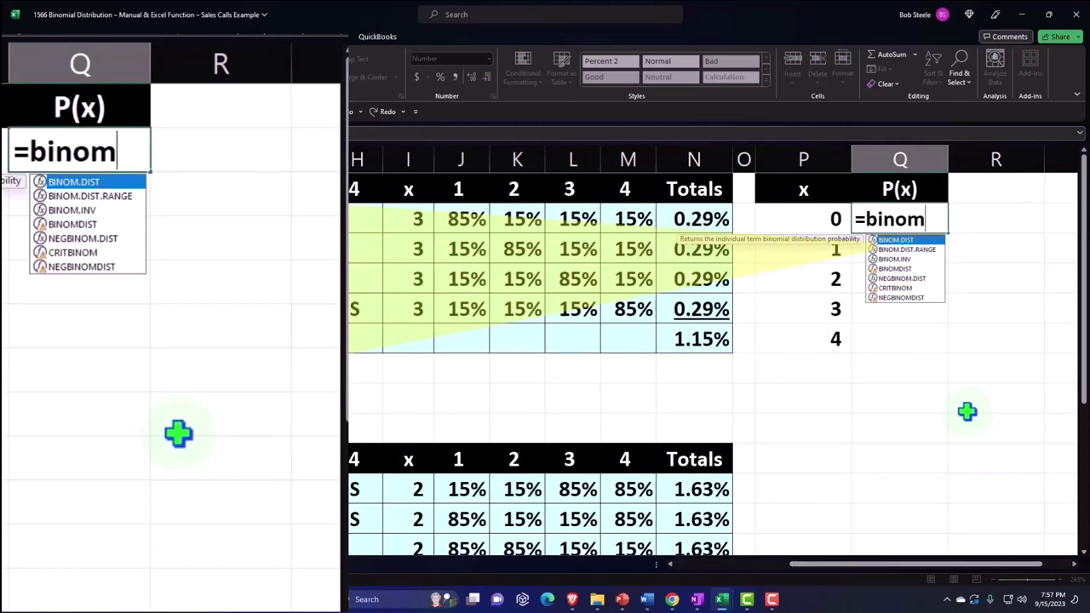
key(Down)
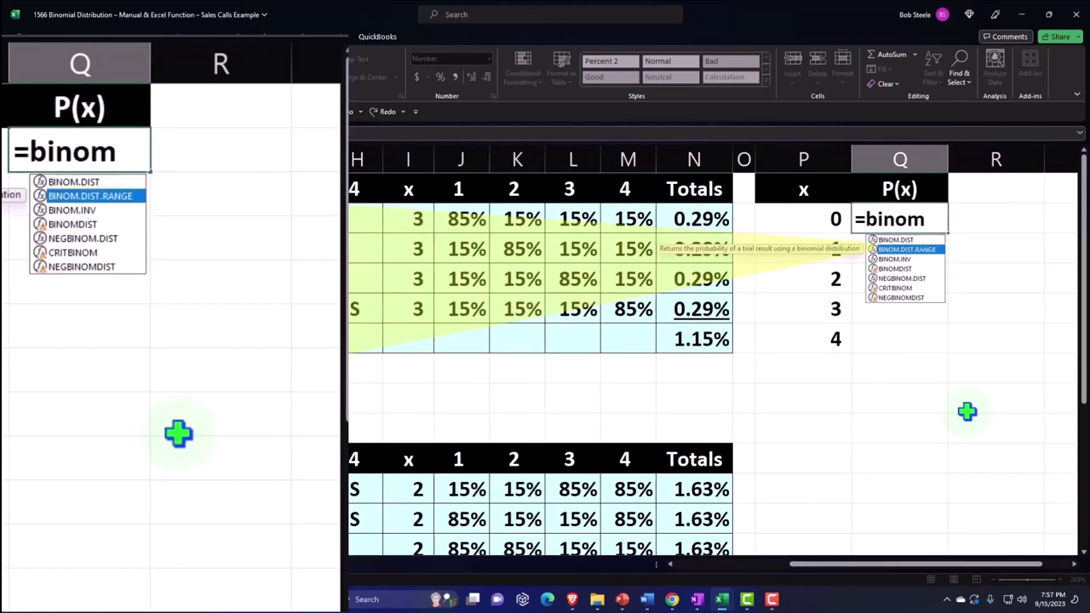
key(Tab)
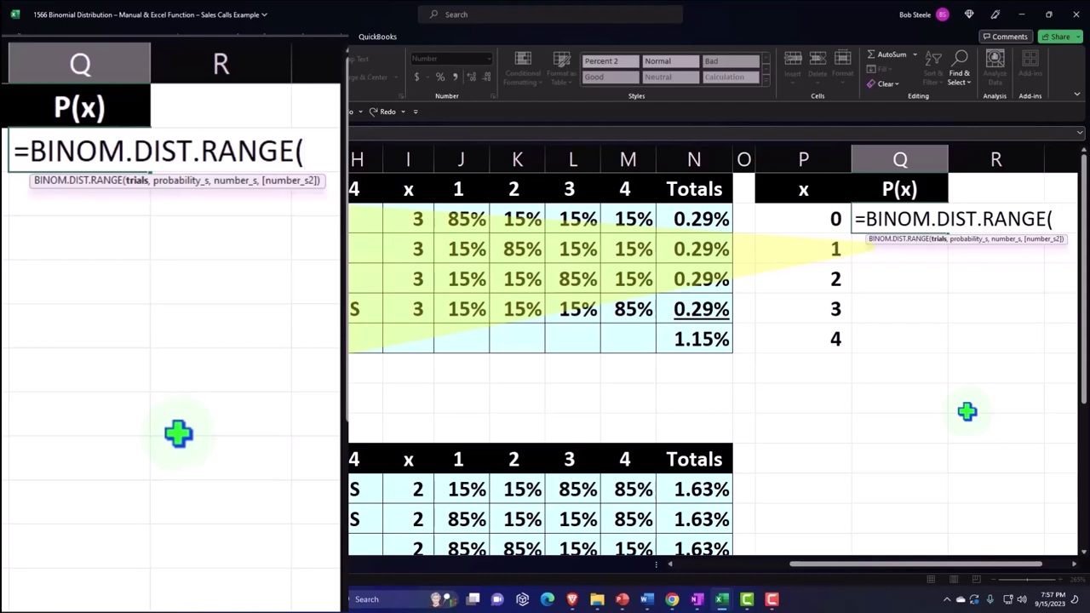
Complete it as =BINOM.DIST.RANGE($B$1,$B$2,P2:P6), spilling results into Q2:Q6
key(Left)
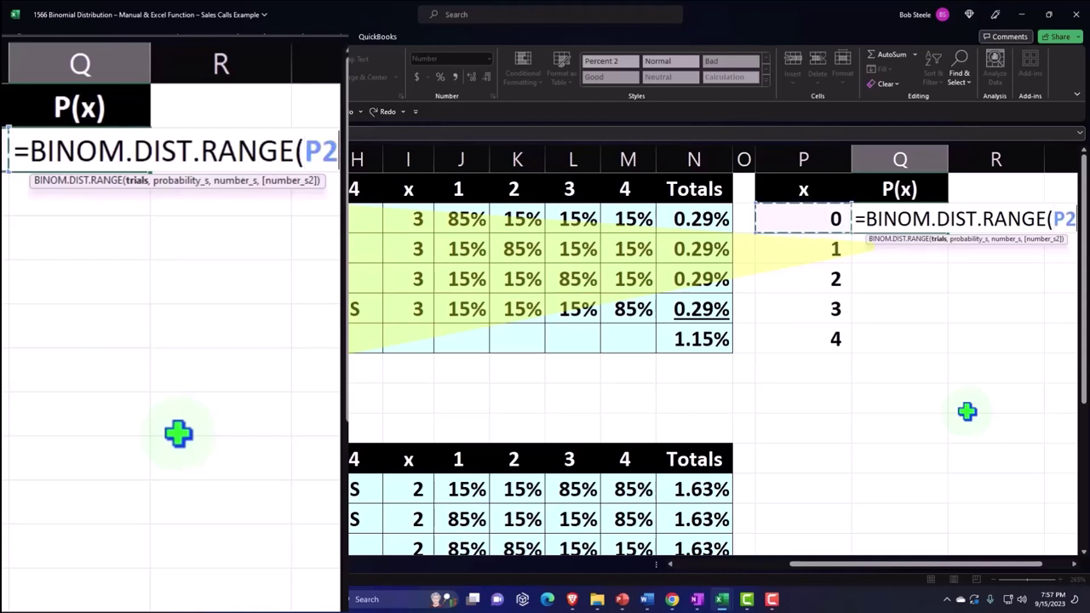
key(ctrl+shift+Down)
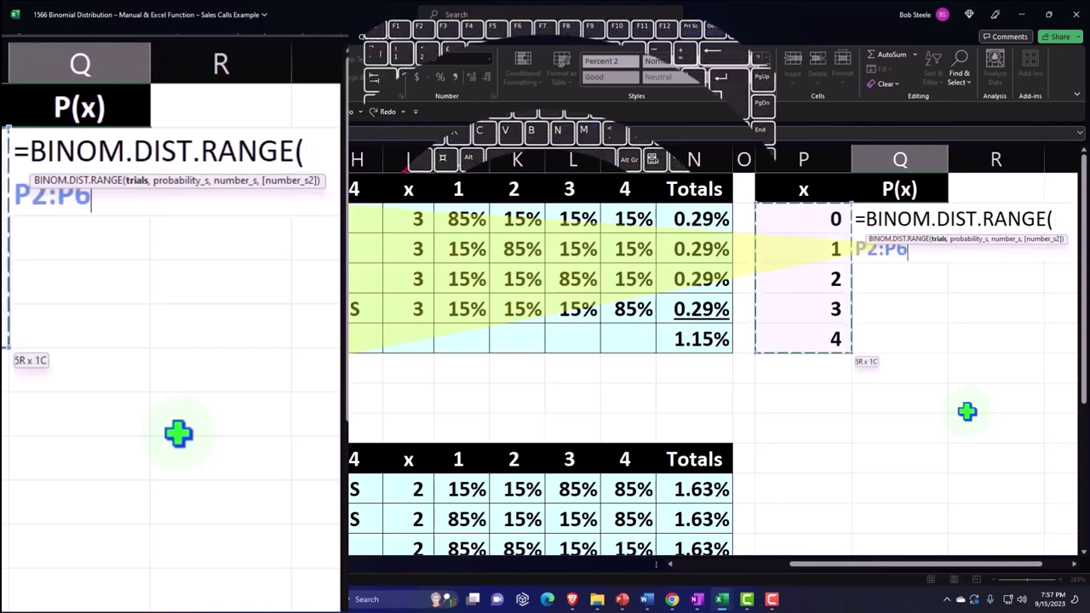
text(,)
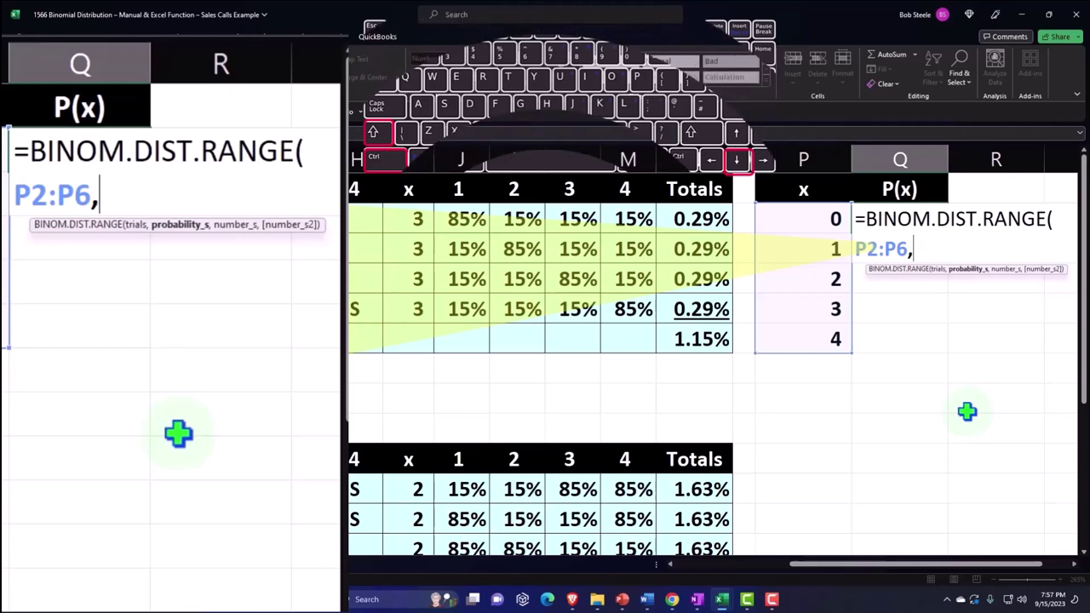
key(BackSpace)
key(BackSpace)
key(BackSpace)
key(BackSpace)
key(BackSpace)
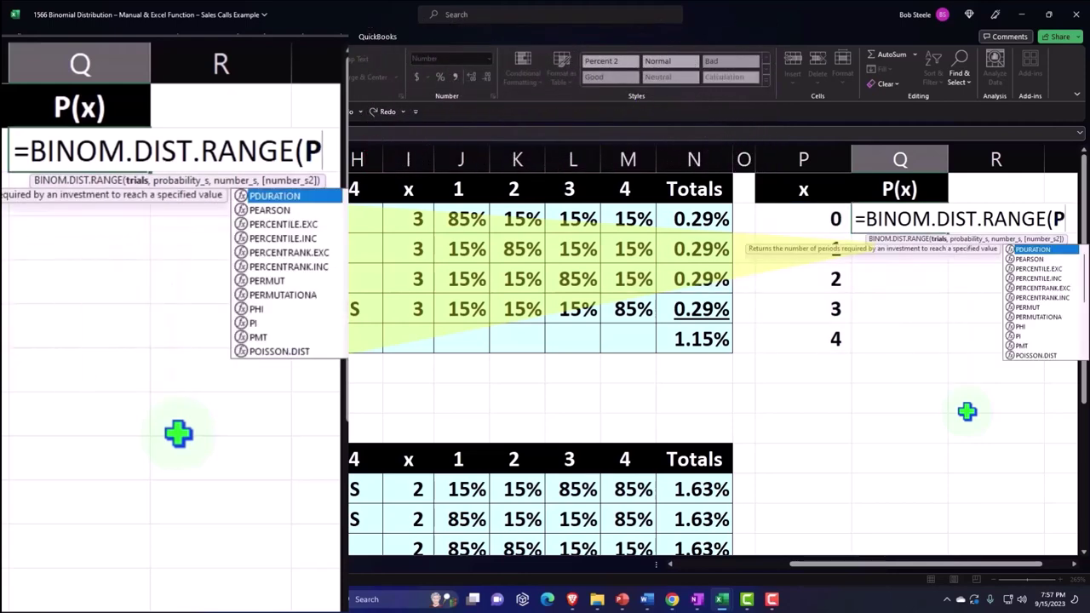
key(BackSpace)
key(Left)
key(Left)
key(Left)
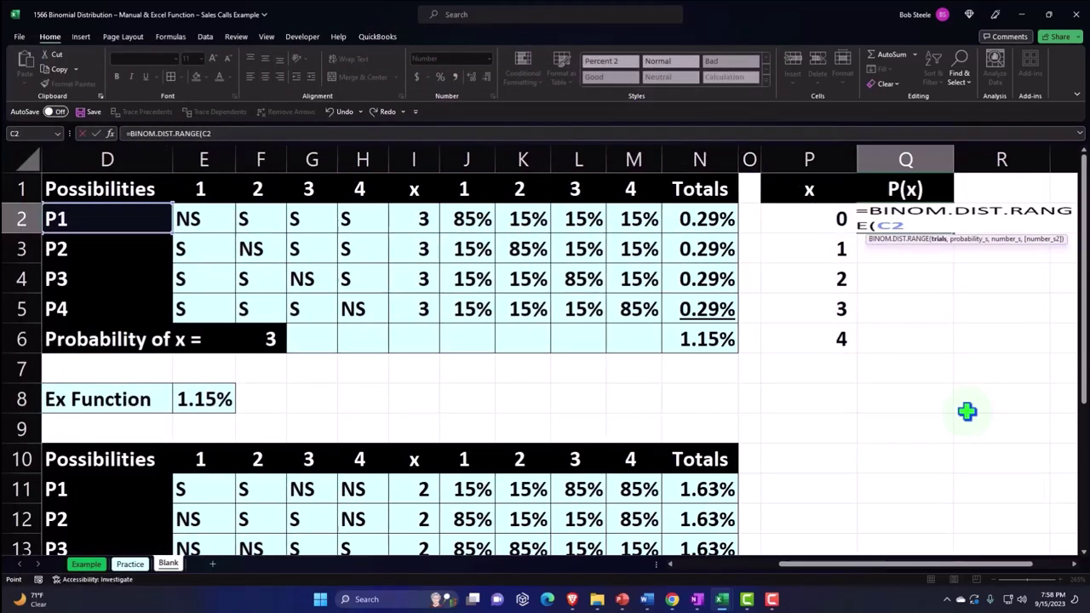
key(Left)
key(Left)
key(Left)
key(F4)
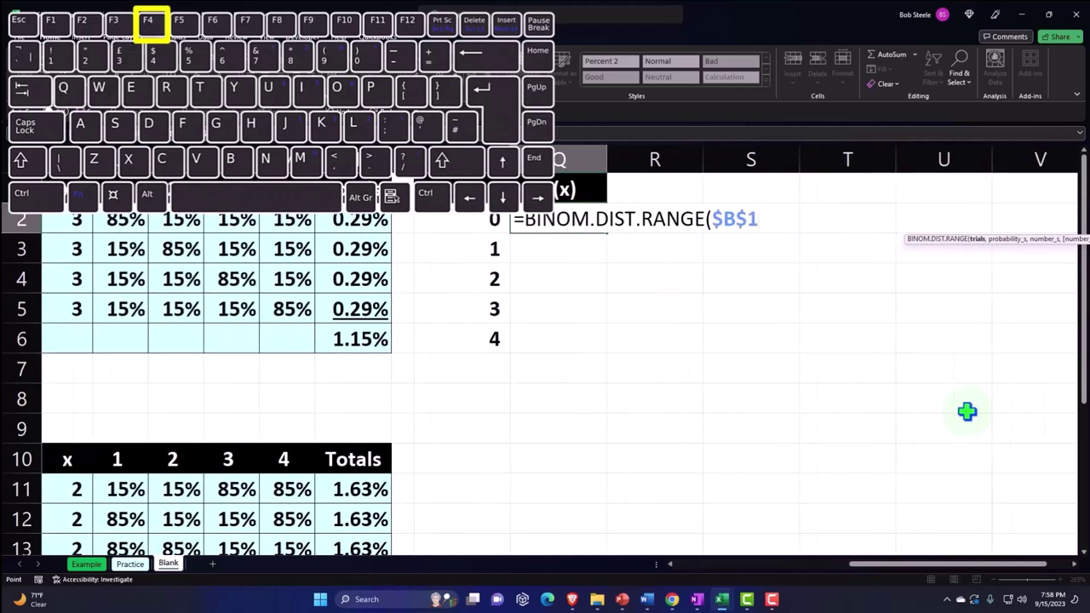
text(,)
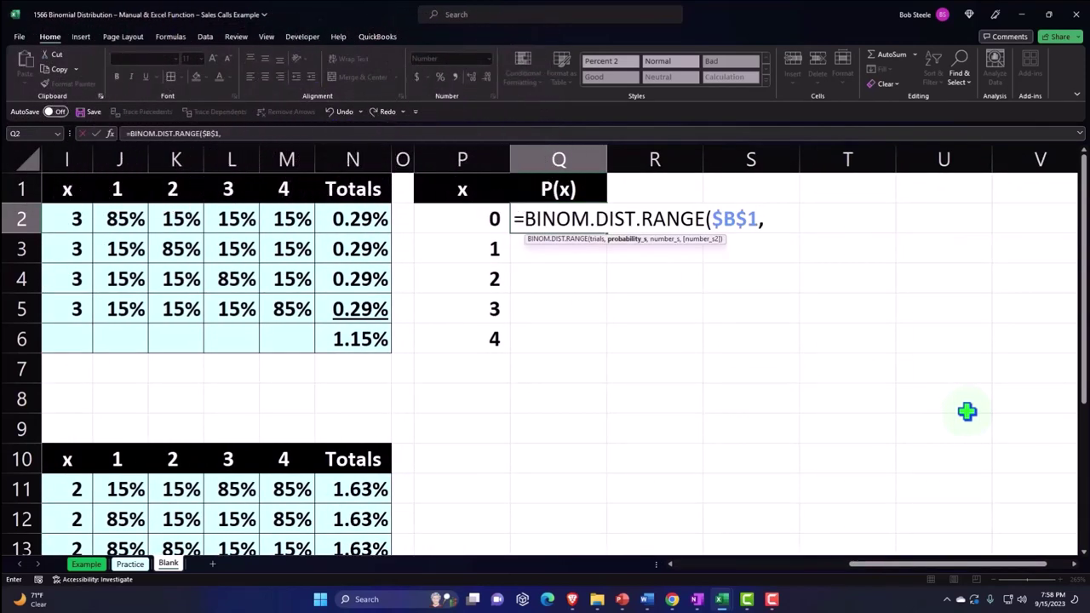
key(Left)
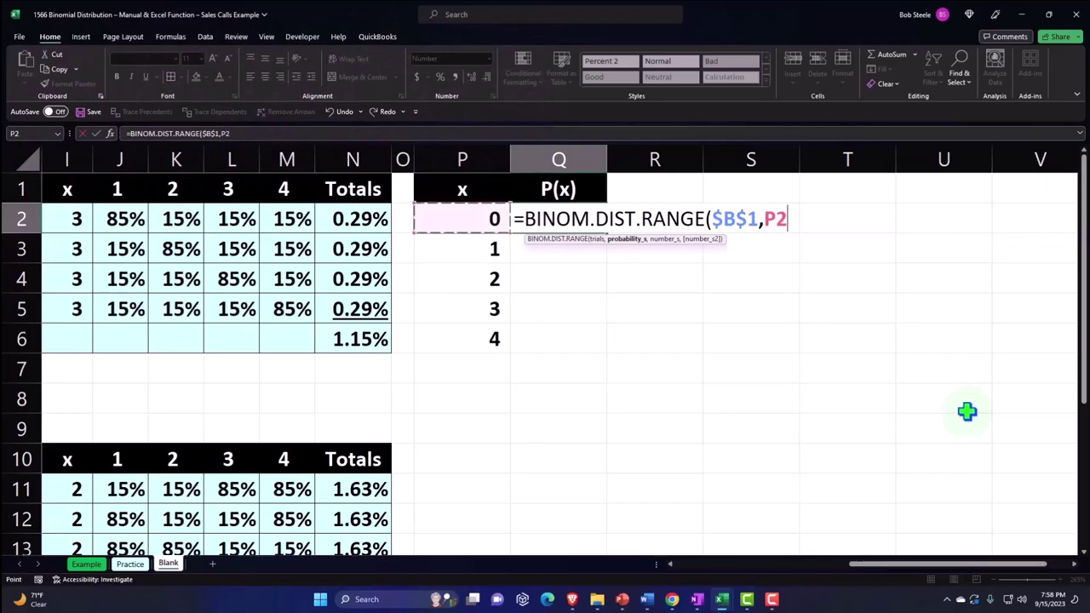
key(Left)
key(Left)
key(Left)
key(Left)
key(Left)
key(Left)
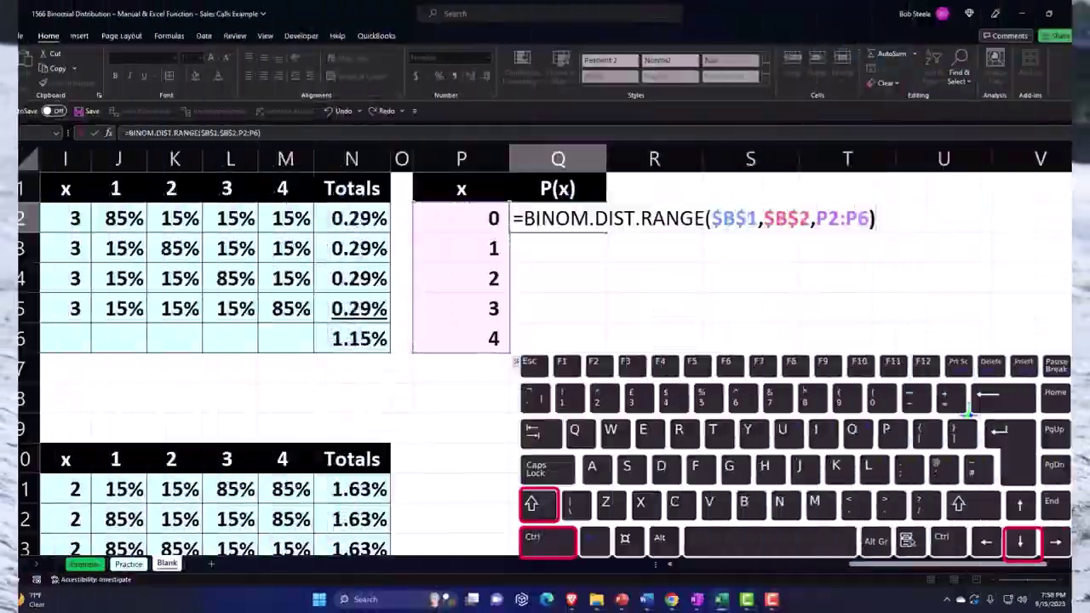
key(Down)
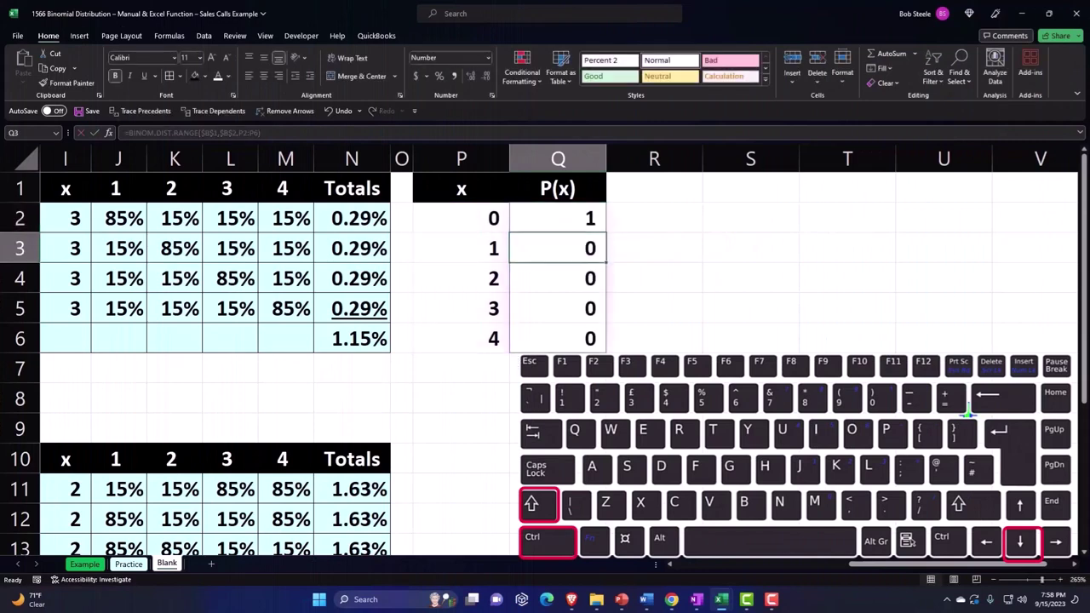
Format the P(x) results Q2:Q6 as percentages with two decimals and check them
drag(572, 224, 568, 323)
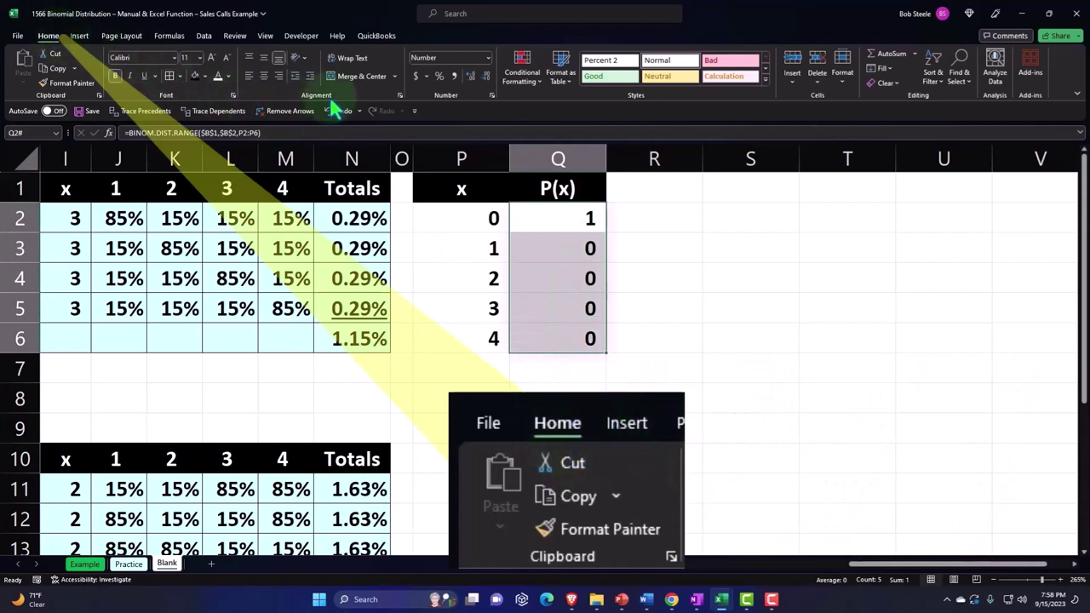
click(439, 76)
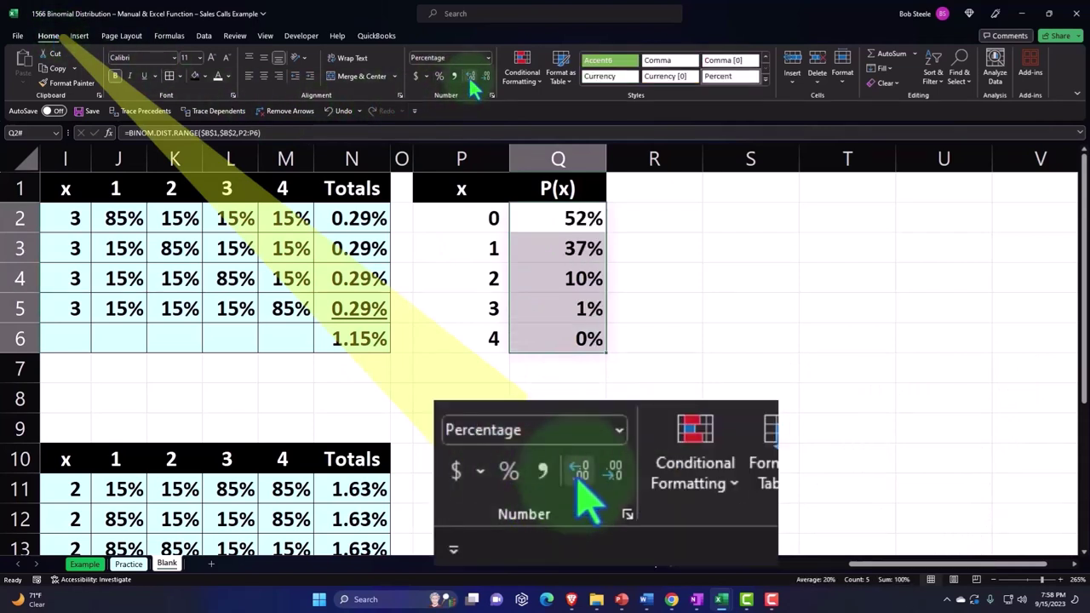
click(471, 77)
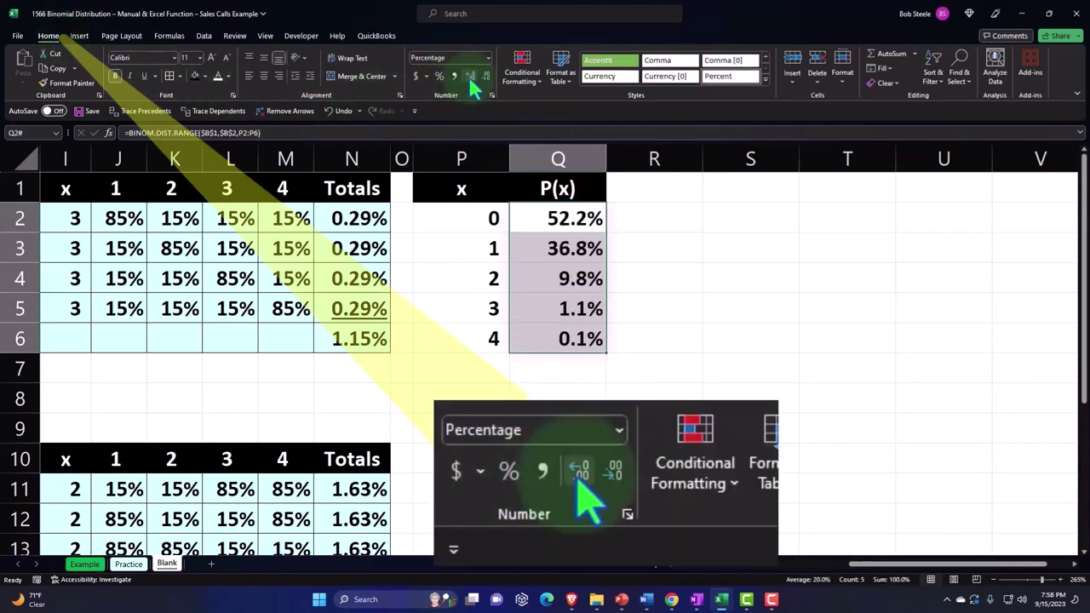
click(470, 77)
click(561, 382)
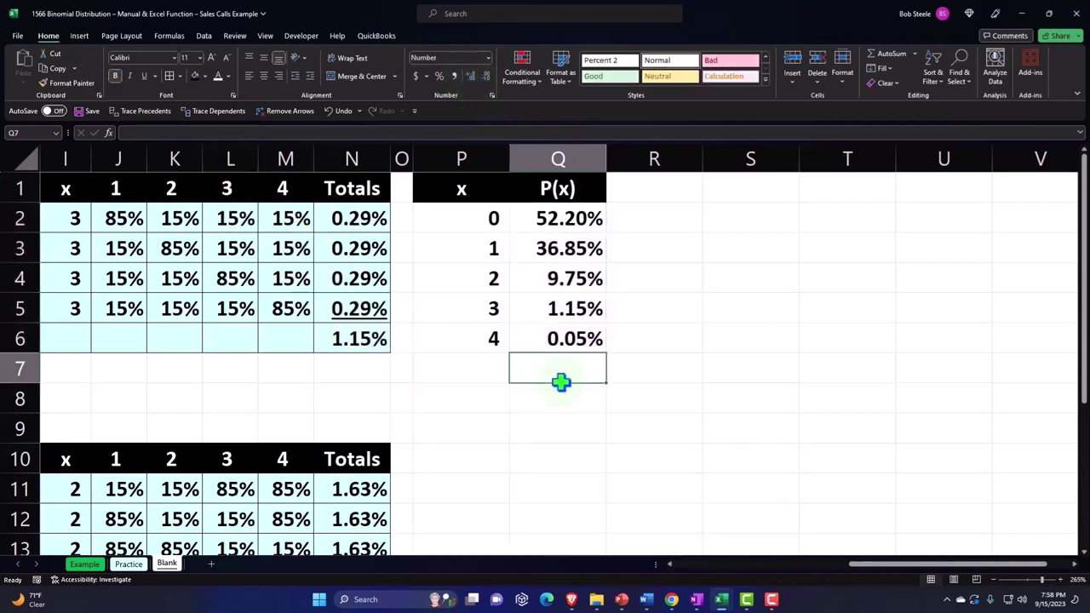
click(561, 286)
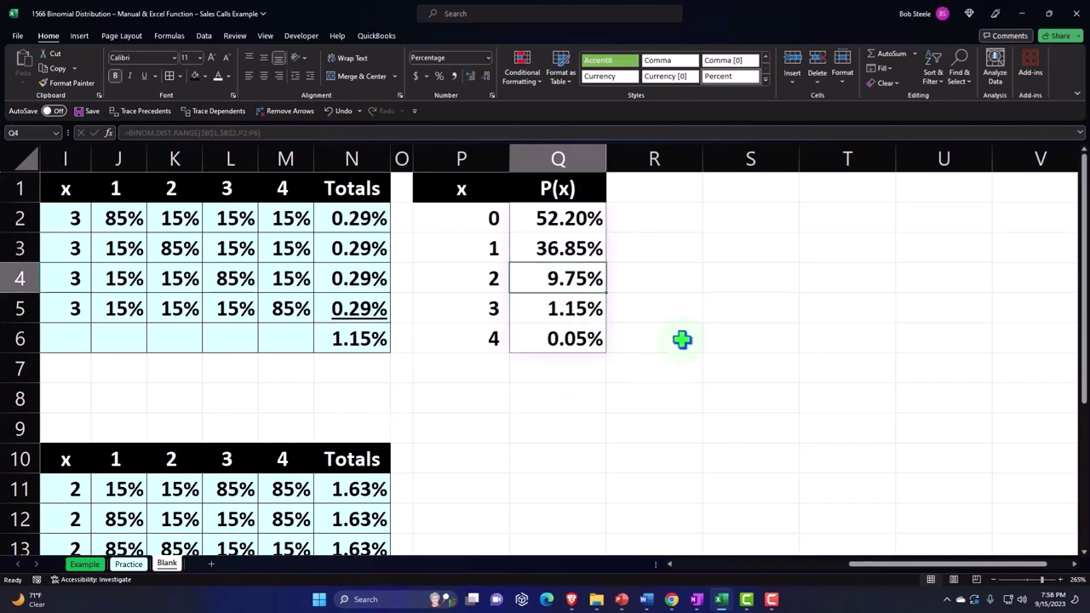
key(Down)
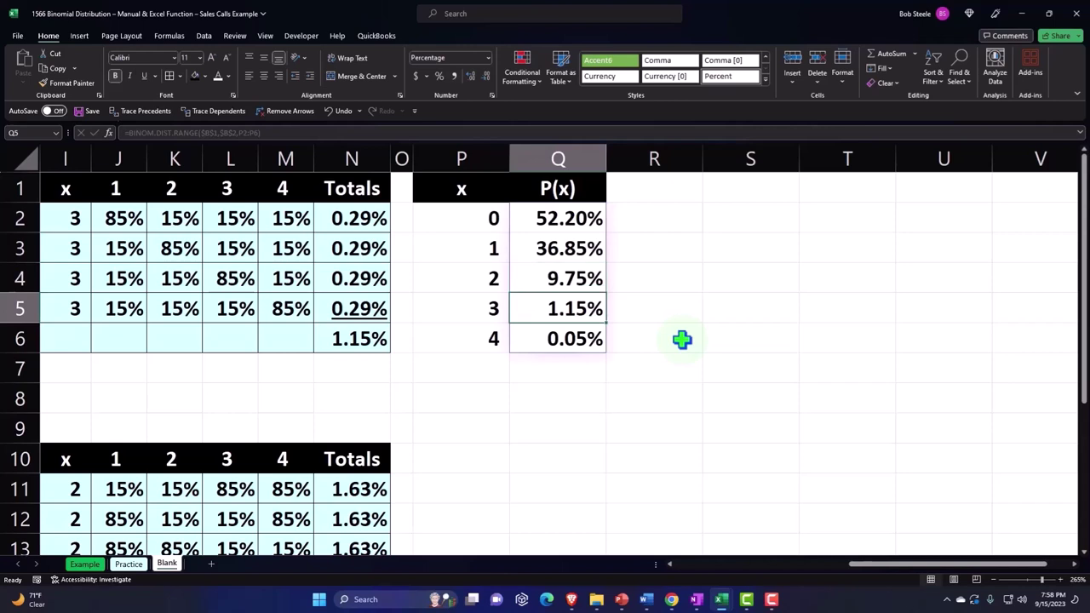
click(700, 394)
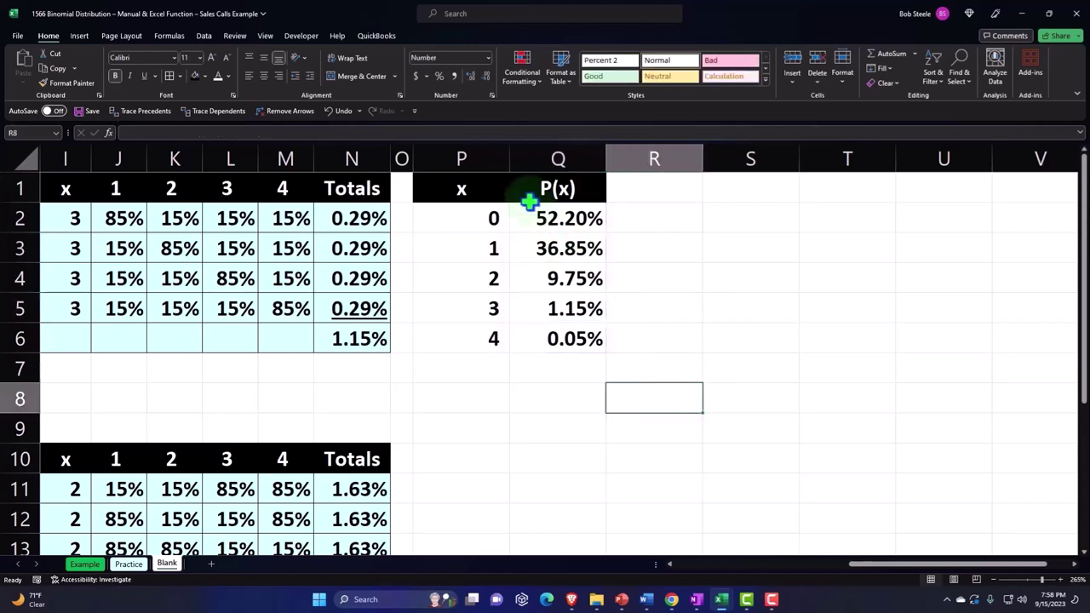
Narrow column P and fill the table body P2:Q6 light cyan
drag(509, 159, 482, 167)
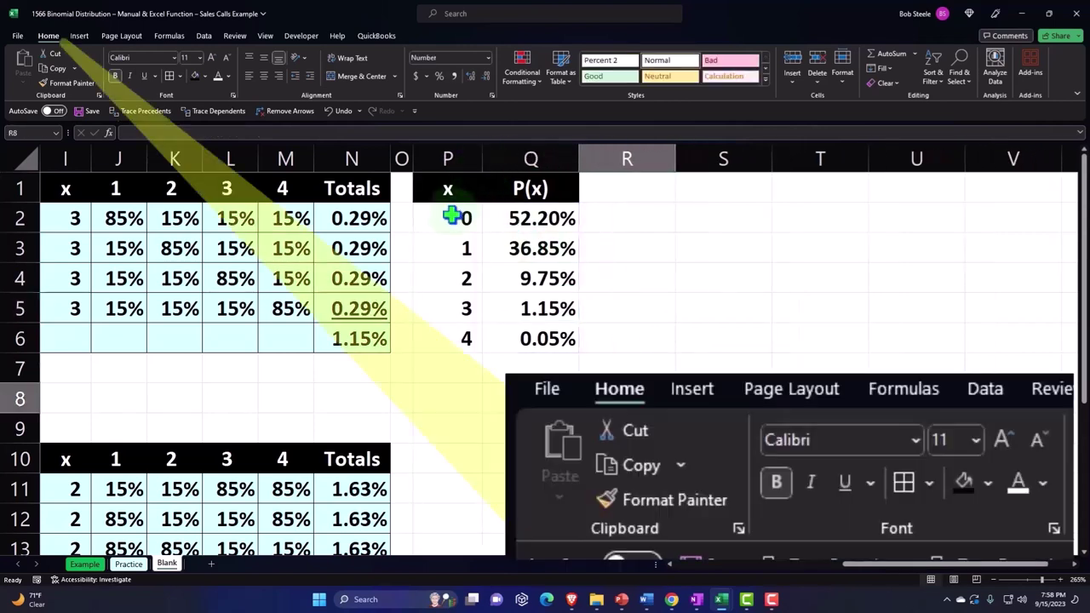
drag(451, 219, 539, 334)
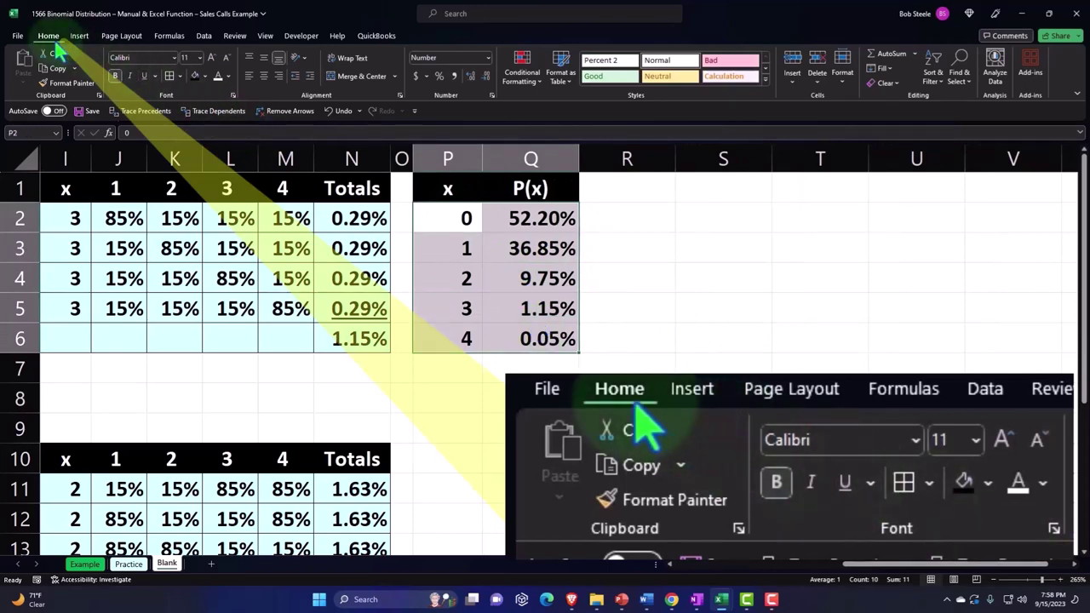
click(204, 75)
click(193, 215)
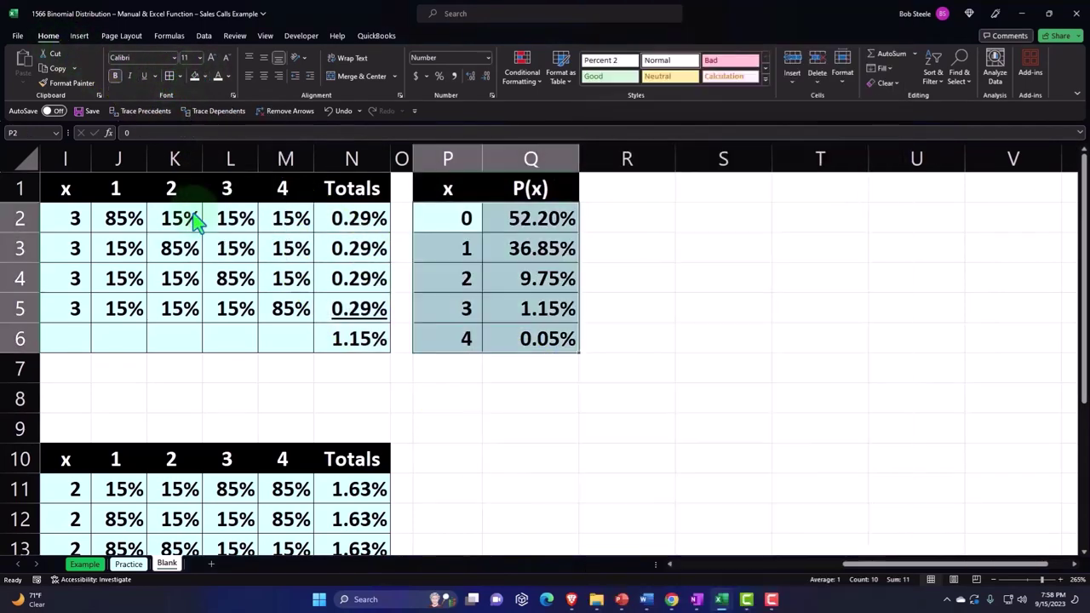
click(761, 232)
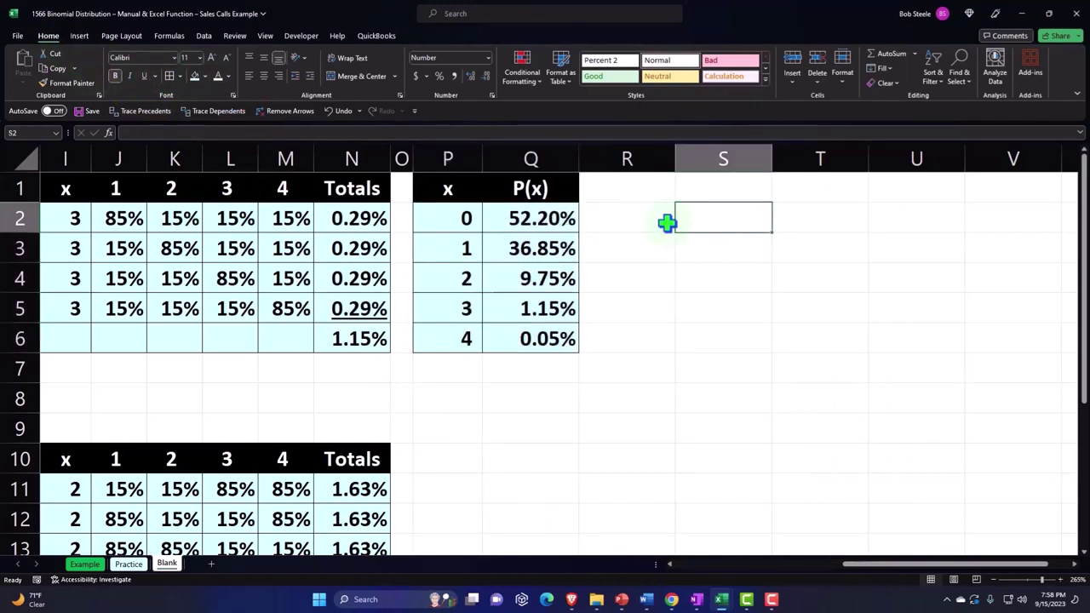
drag(540, 187, 547, 333)
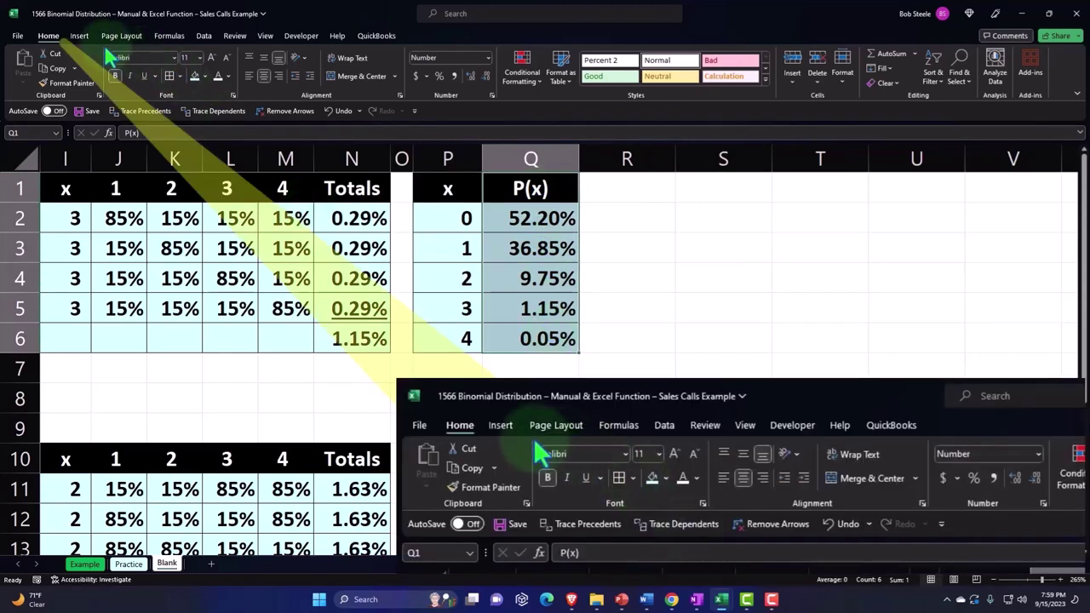
Insert a clustered column chart of P(x) and move it beside the table
click(79, 35)
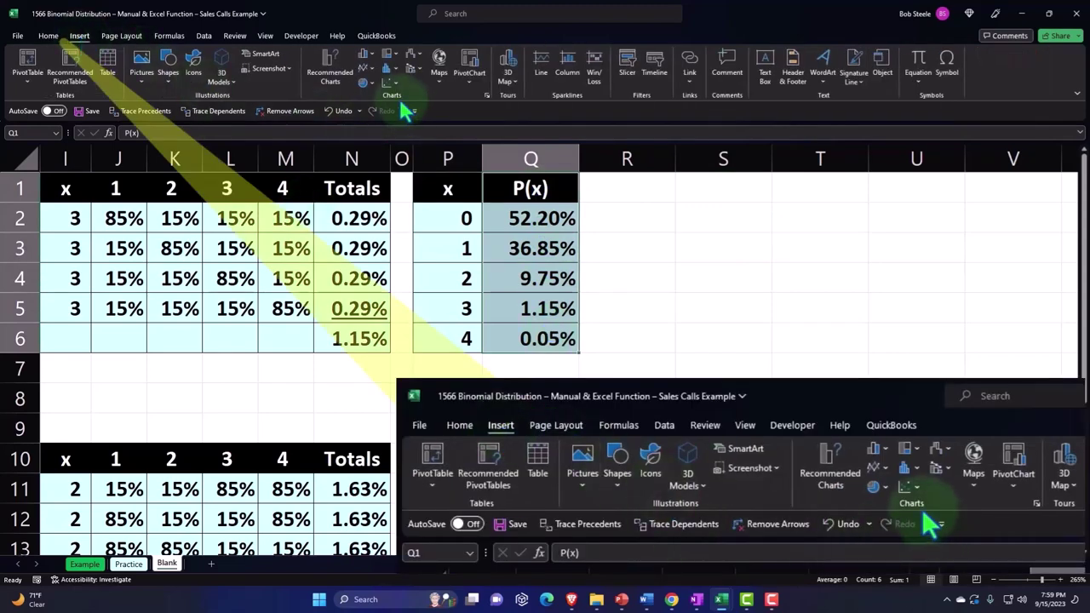
click(362, 54)
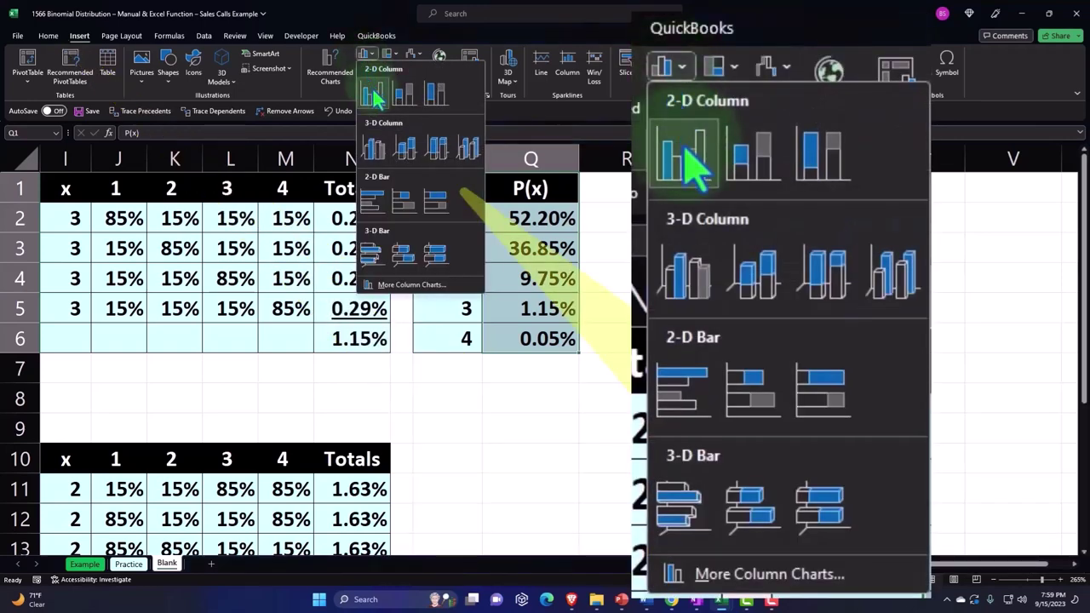
click(375, 98)
drag(273, 205, 681, 208)
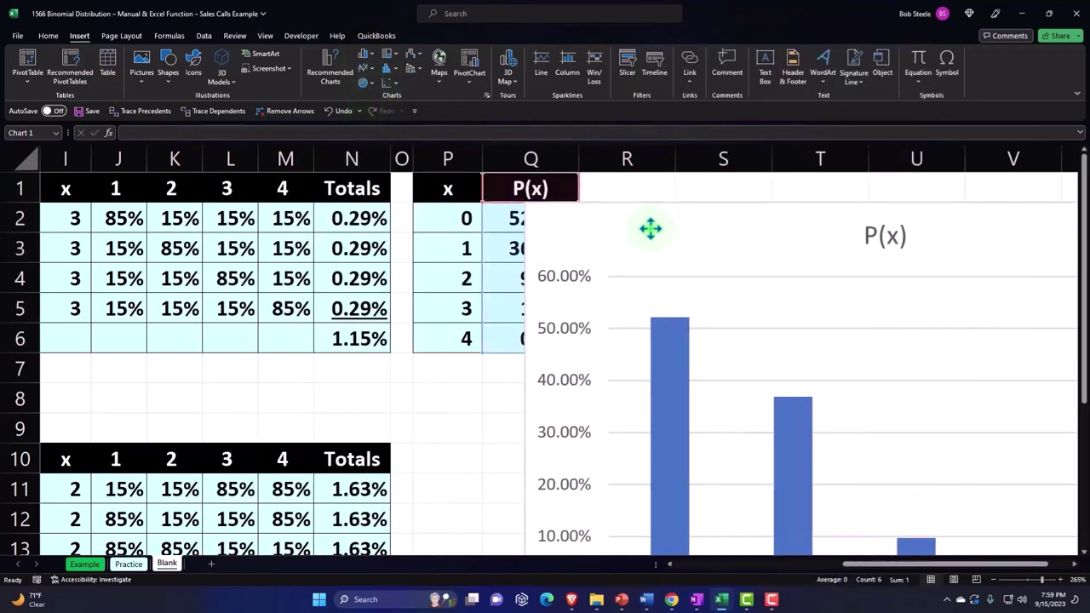
scroll(886, 564, right, 2)
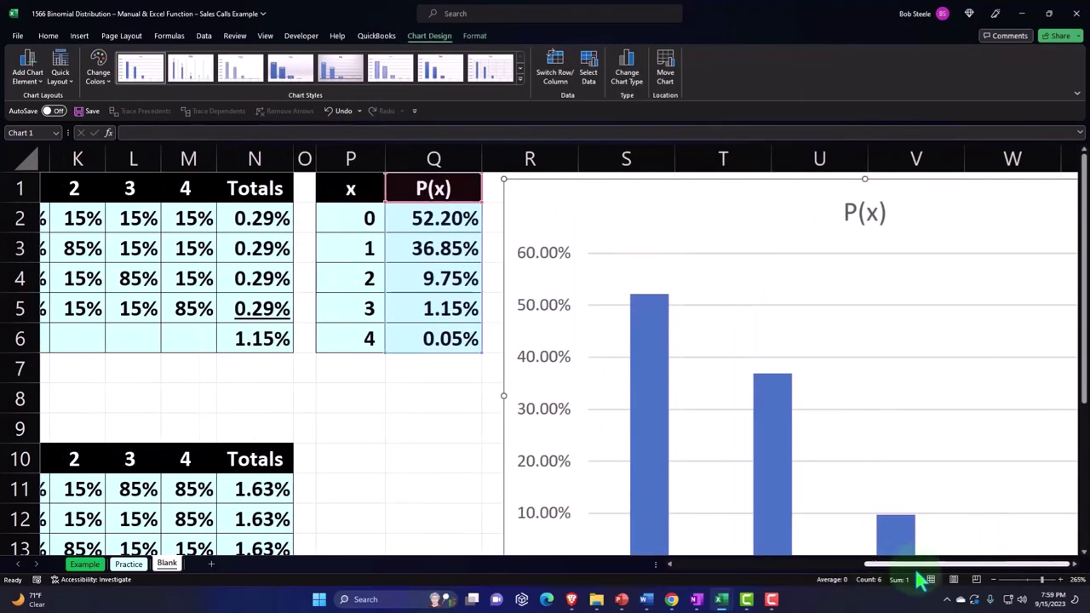
scroll(920, 439, down, 1)
scroll(919, 438, down, 1)
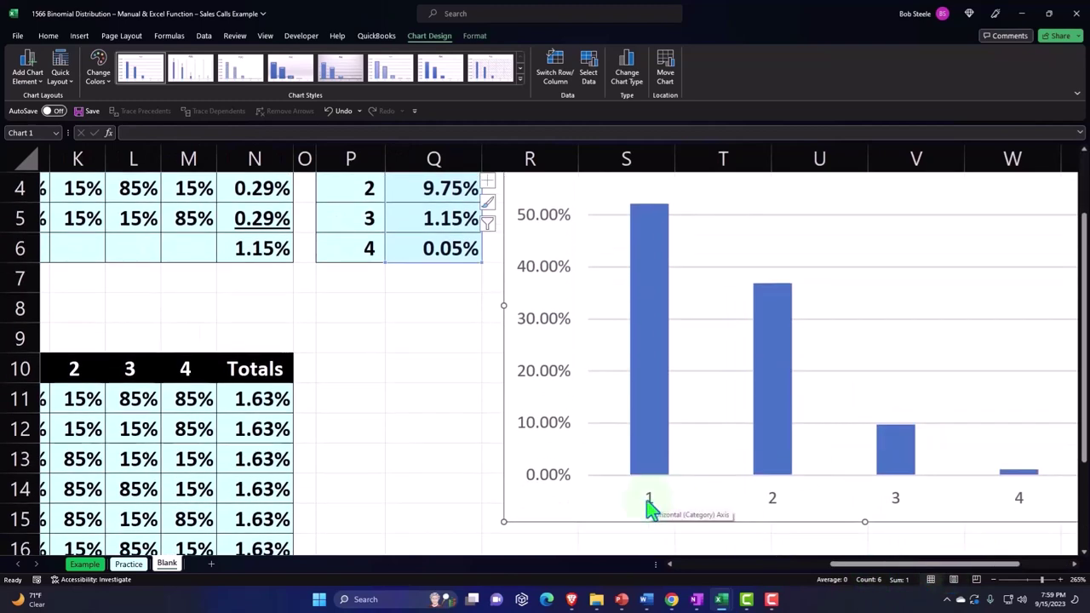
scroll(649, 508, up, 2)
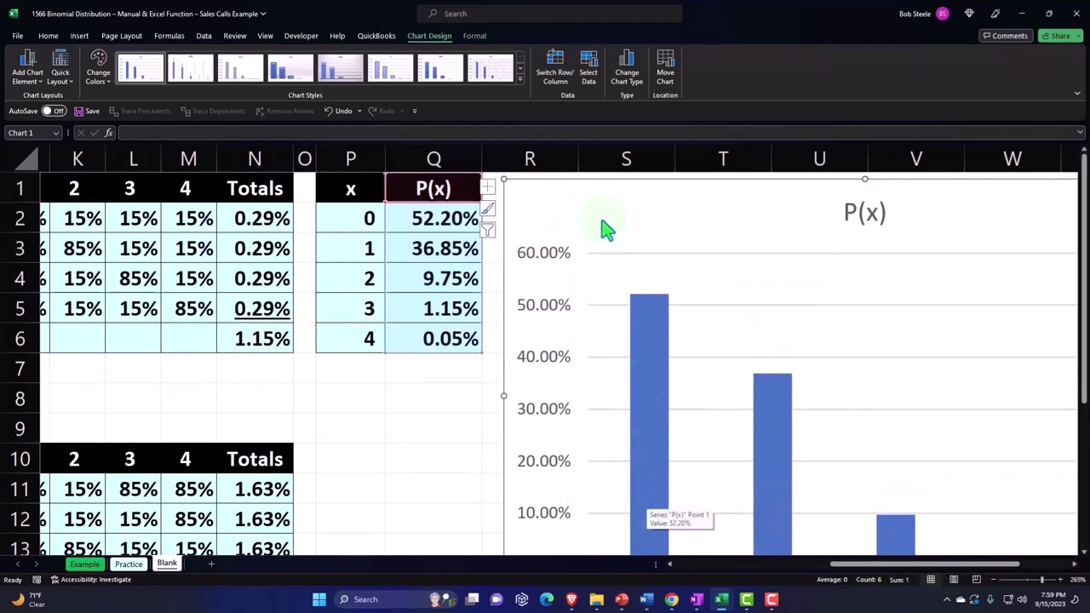
Set the chart's category axis labels to the x values P2:P6
click(588, 68)
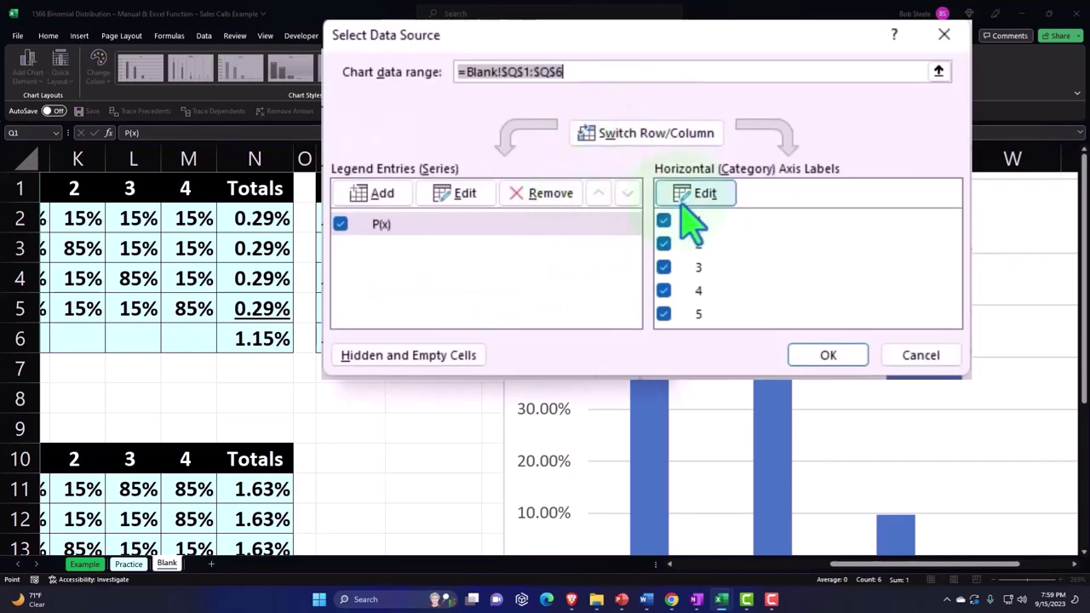
click(694, 196)
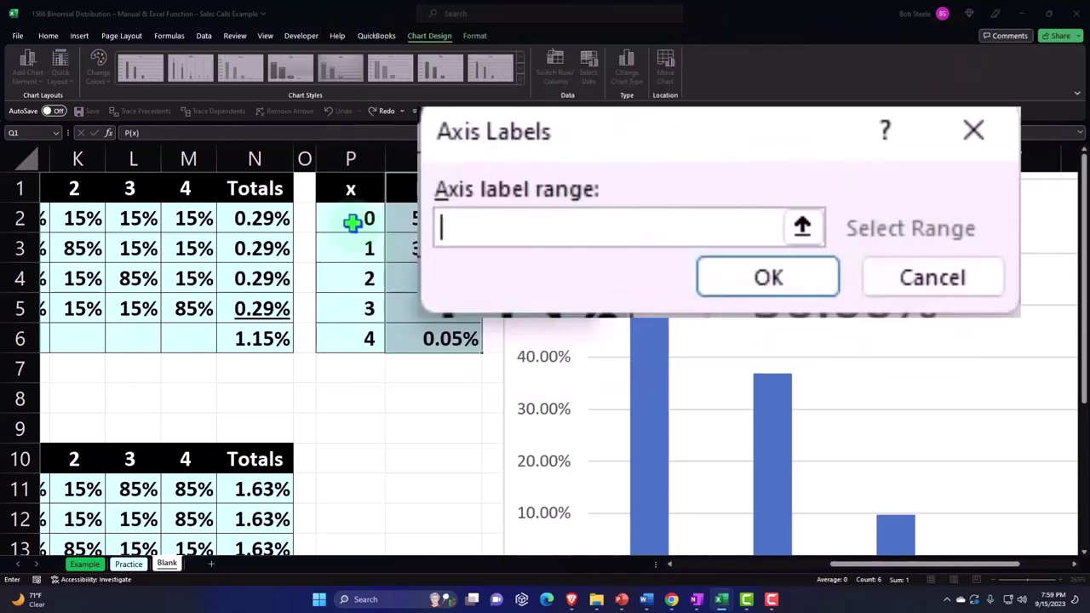
click(804, 223)
drag(369, 219, 364, 271)
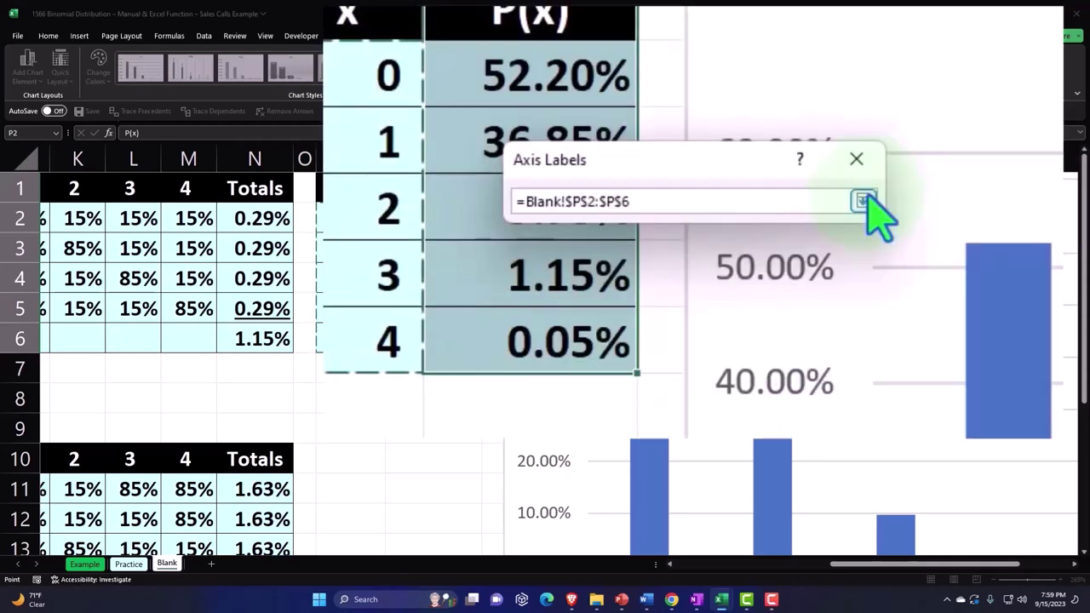
click(1038, 252)
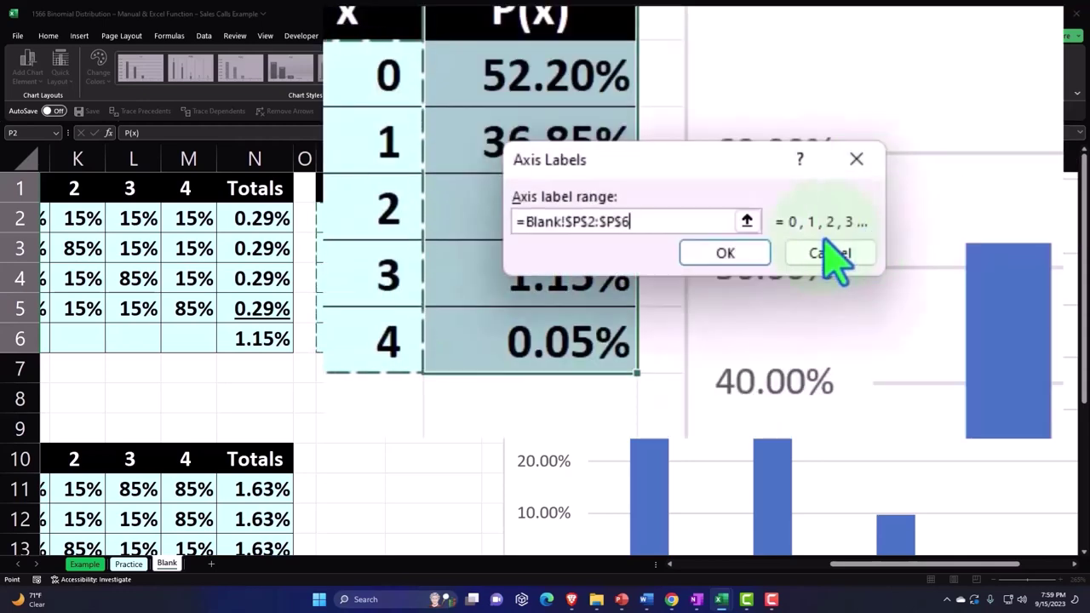
click(726, 254)
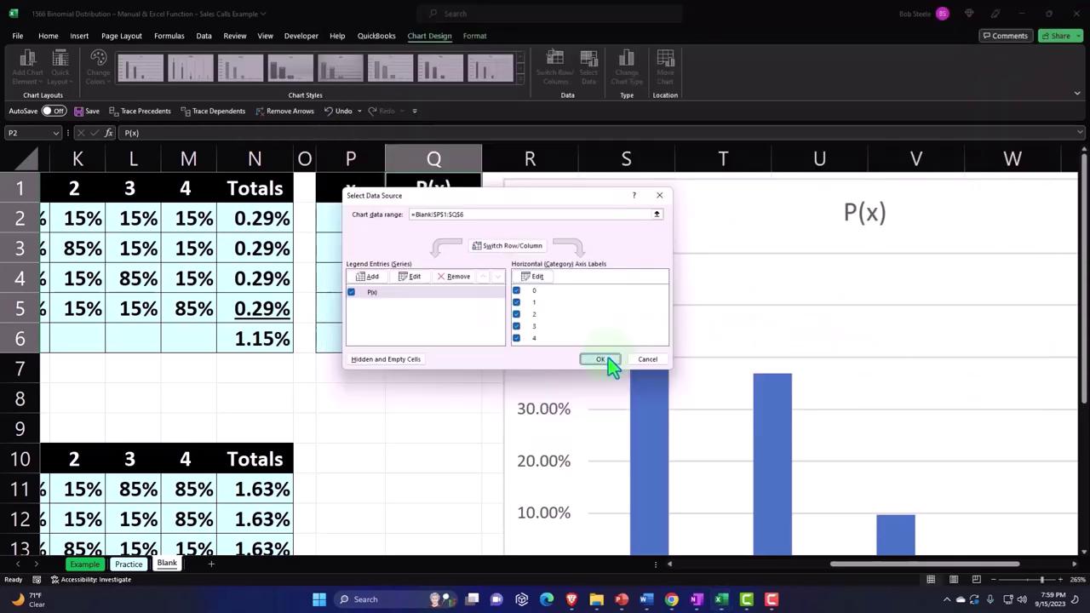
click(608, 357)
Delete the P(x) chart title and return to column A of the sheet
key(Delete)
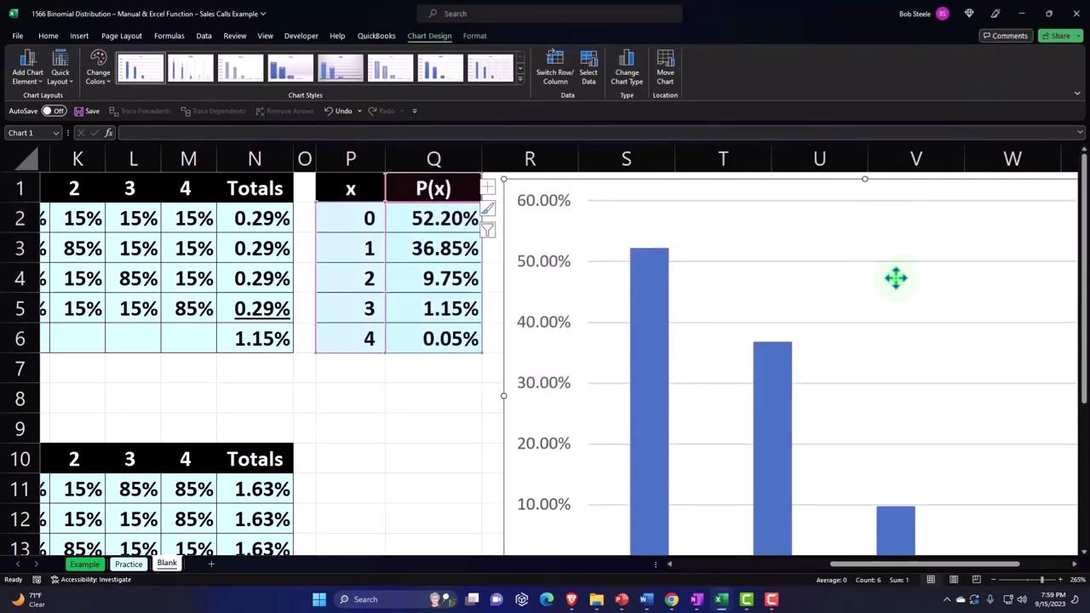
scroll(897, 345, down, 2)
scroll(889, 466, left, 5)
scroll(889, 466, down, 1)
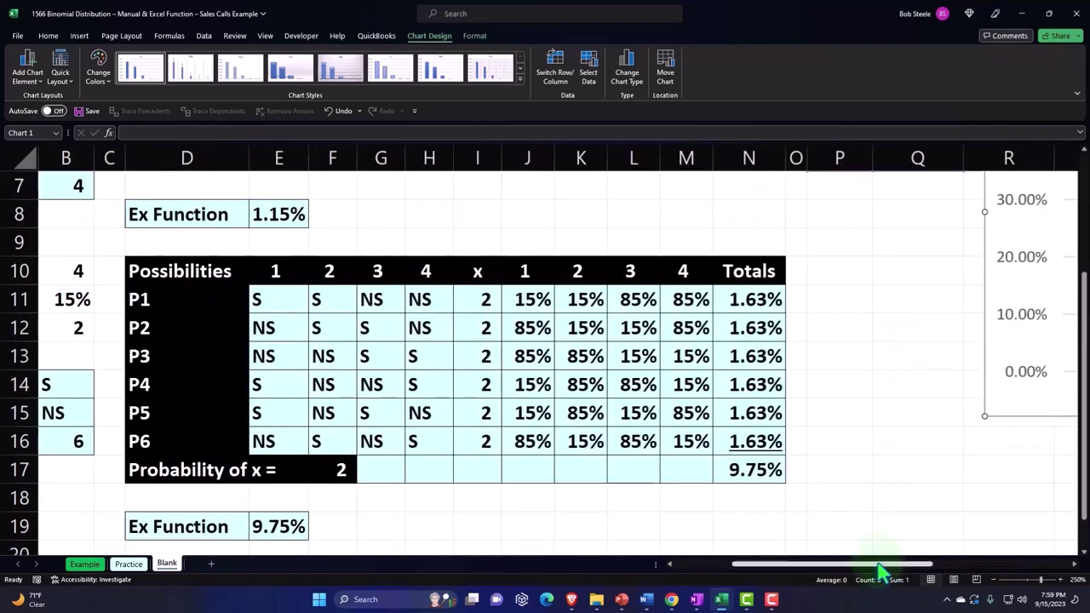
drag(880, 564, 954, 565)
scroll(941, 502, up, 2)
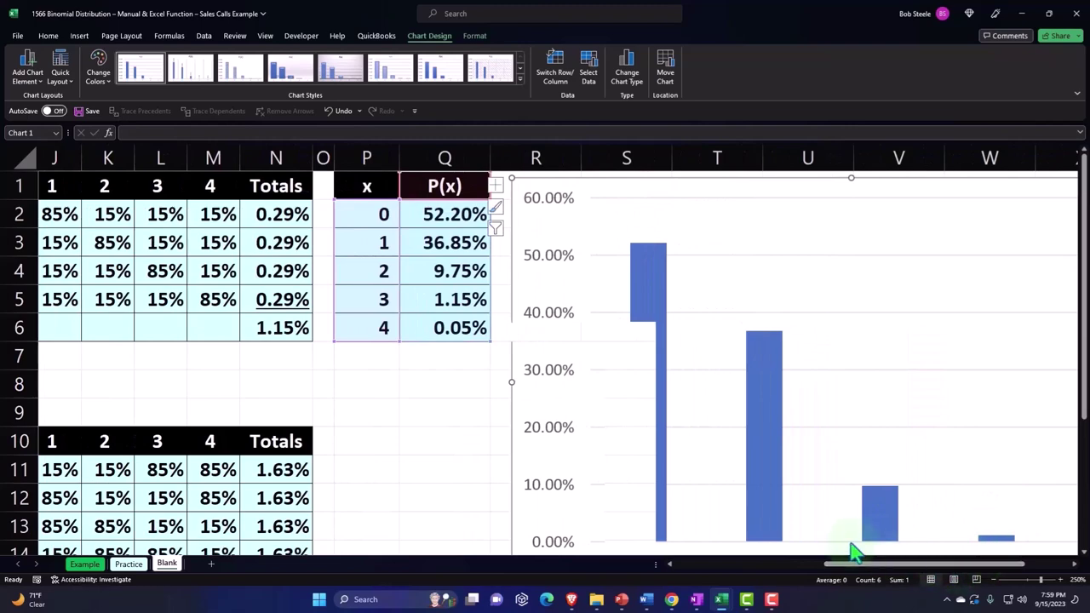
scroll(904, 579, right, 3)
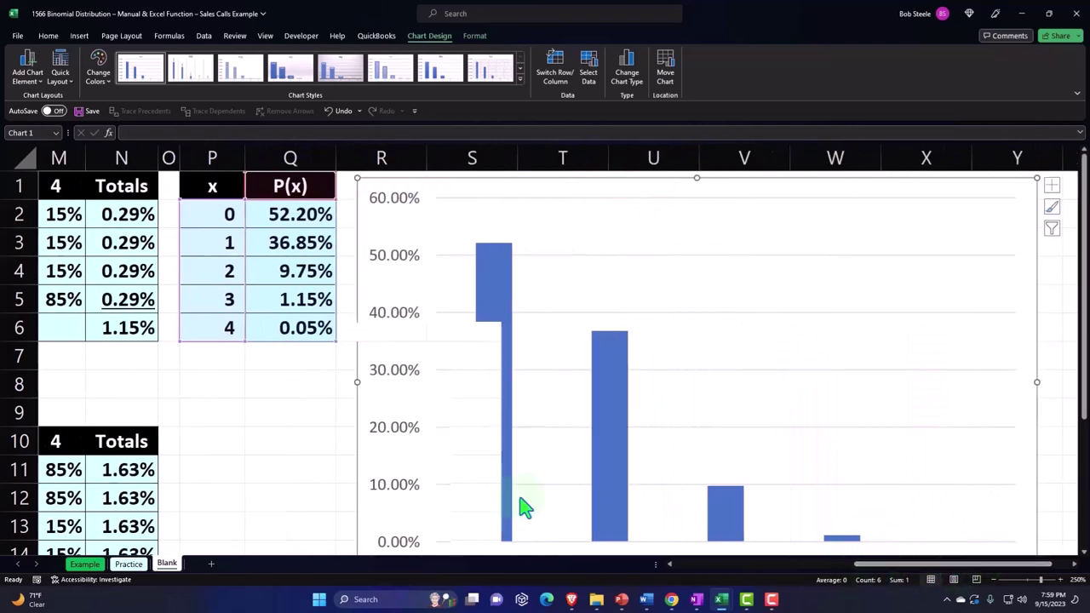
click(235, 393)
key(Home)
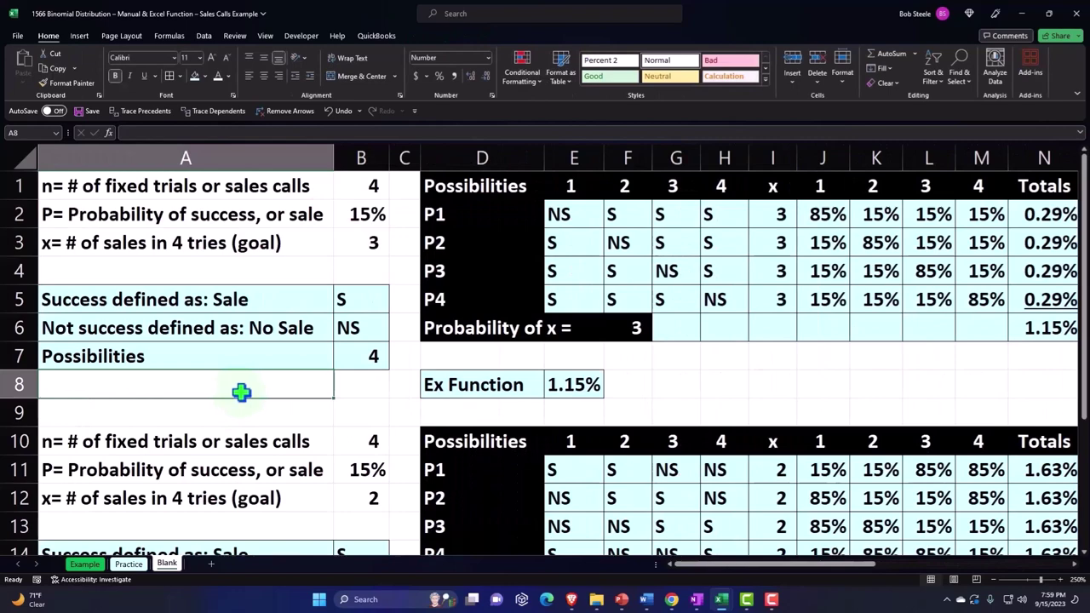
Select the n, P and x input ranges and save the workbook
scroll(245, 392, down, 1)
scroll(244, 392, down, 2)
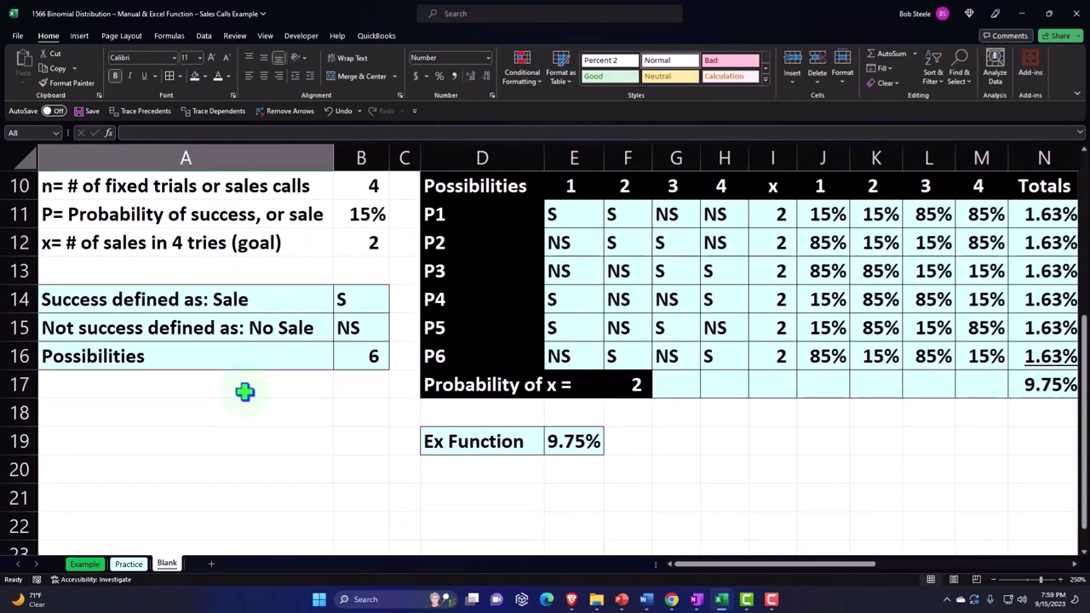
scroll(250, 389, up, 3)
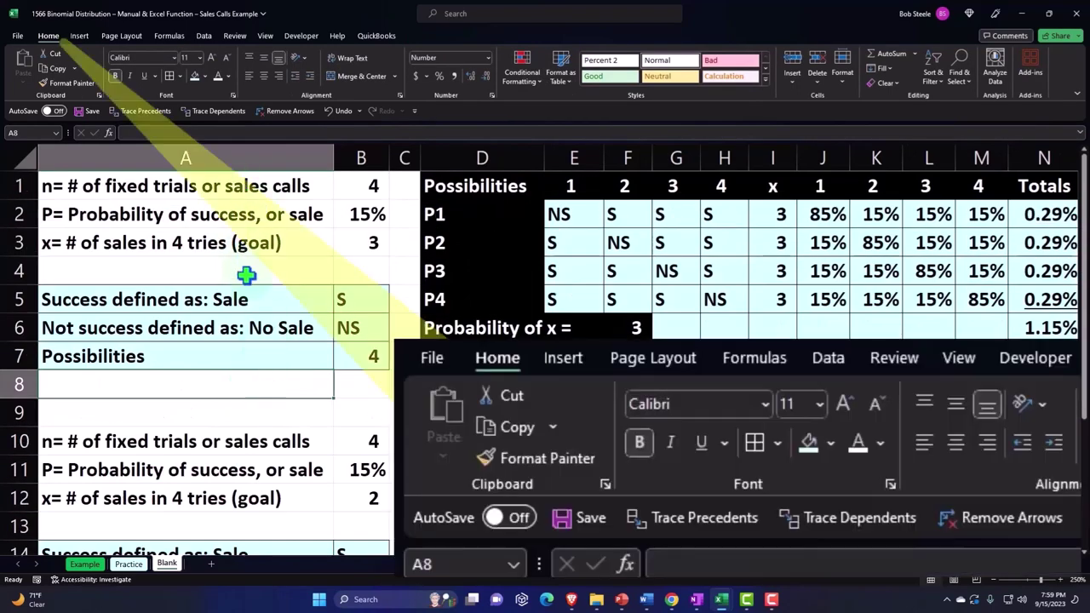
click(245, 266)
drag(238, 188, 355, 242)
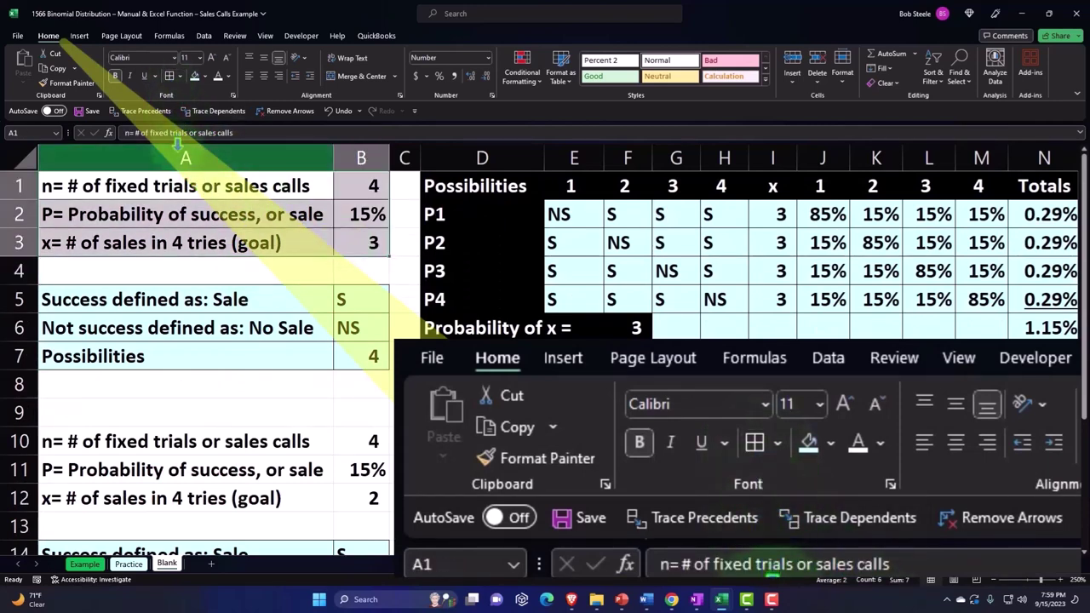
scroll(183, 285, down, 2)
drag(183, 279, 366, 328)
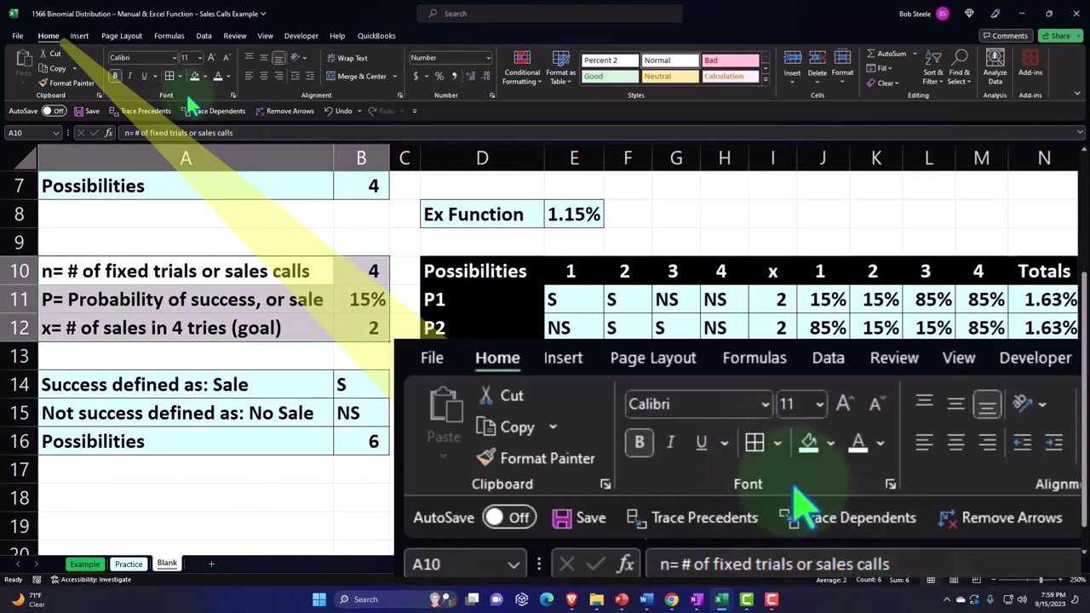
scroll(226, 209, up, 2)
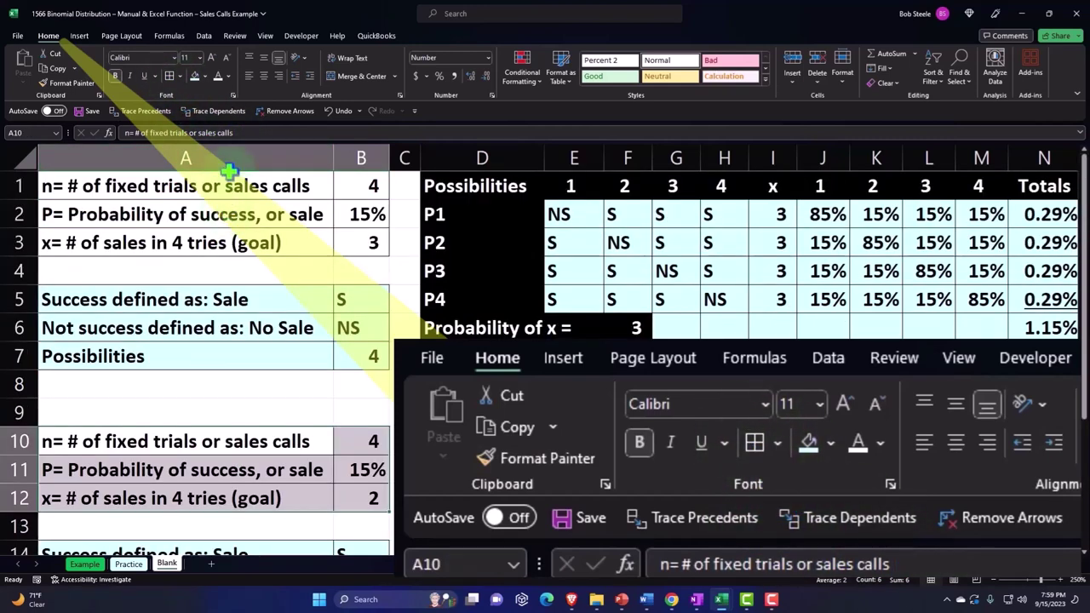
click(83, 113)
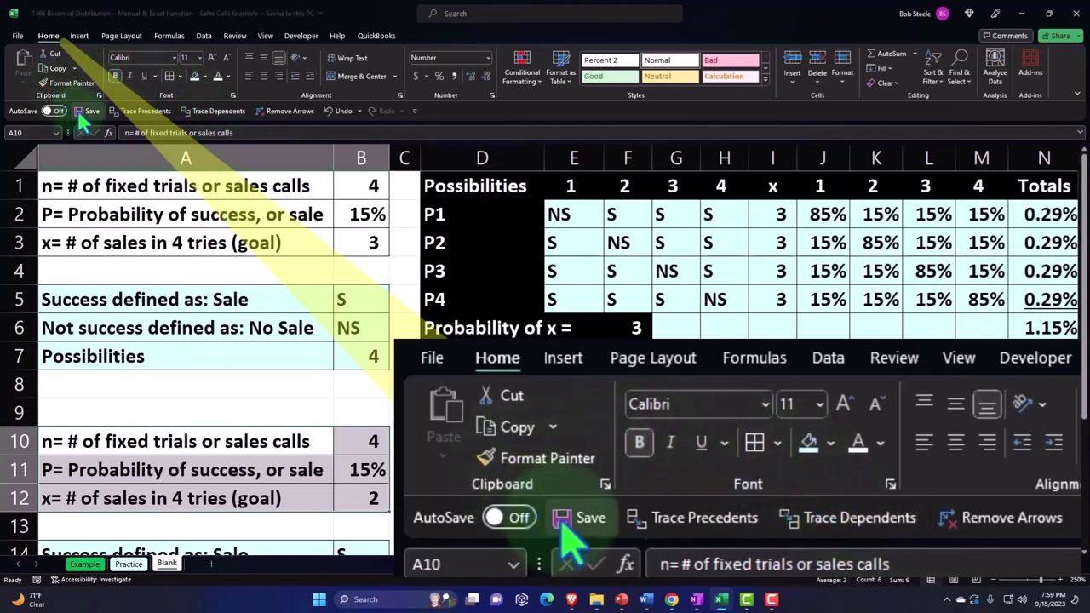
Run a spelling check on the sheet starting from cell A7
click(234, 40)
click(272, 362)
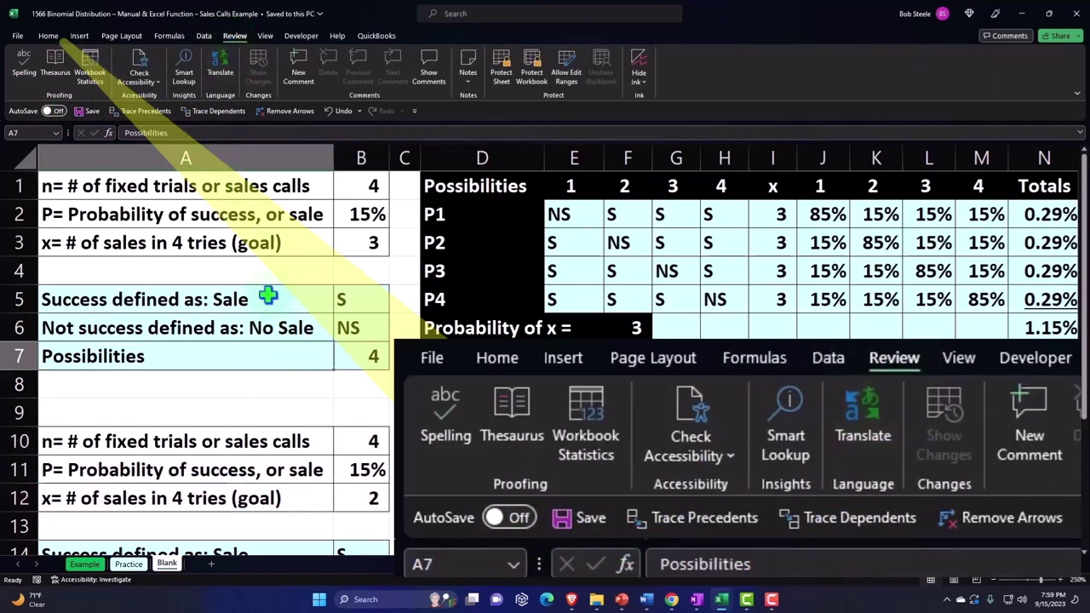
click(24, 64)
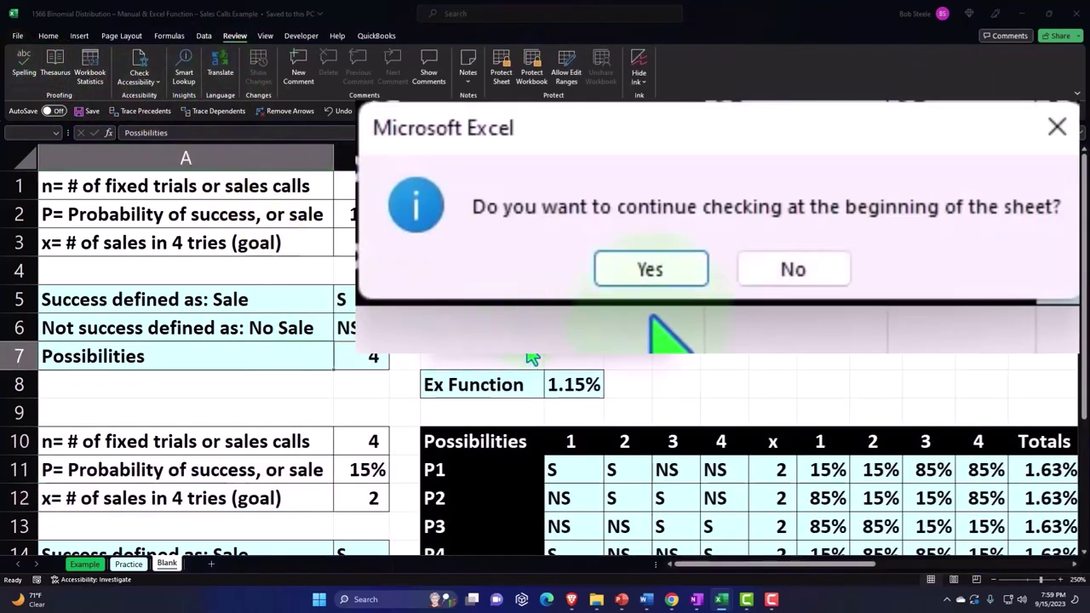